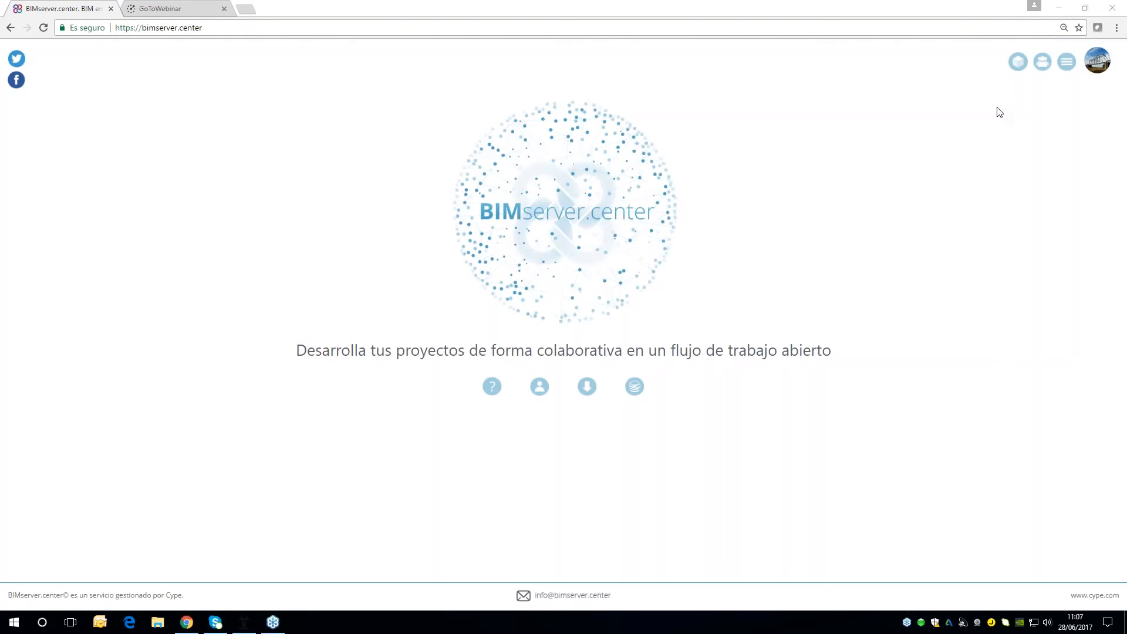
Open the BIMserver.center Store and look through the downloadable applications
mouse_move(1096, 69)
mouse_move(1060, 68)
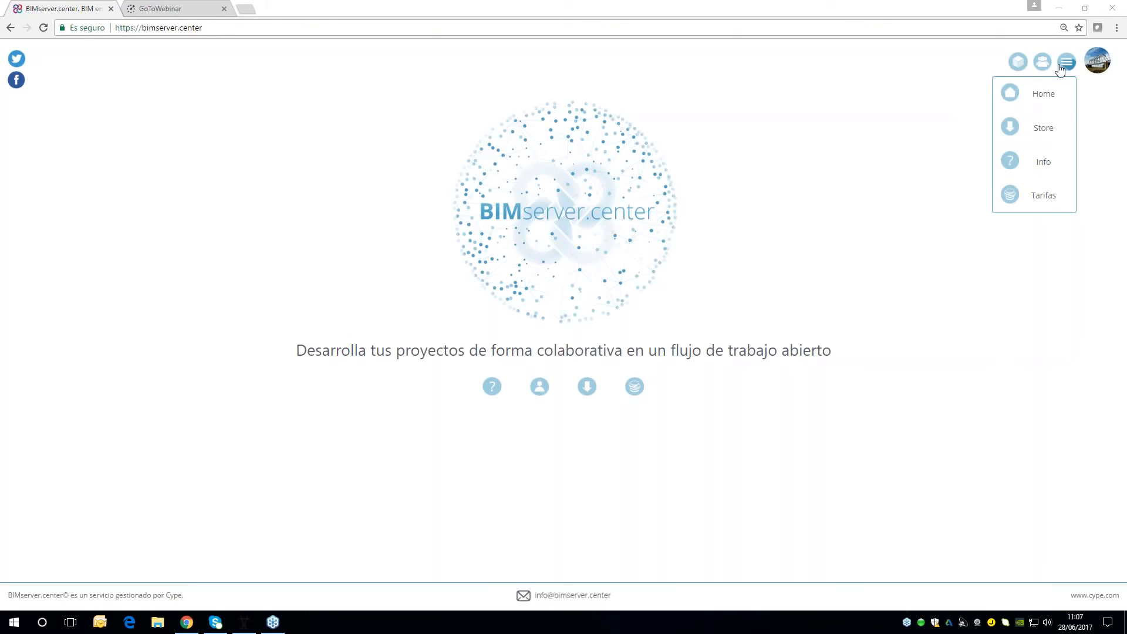
click(1026, 140)
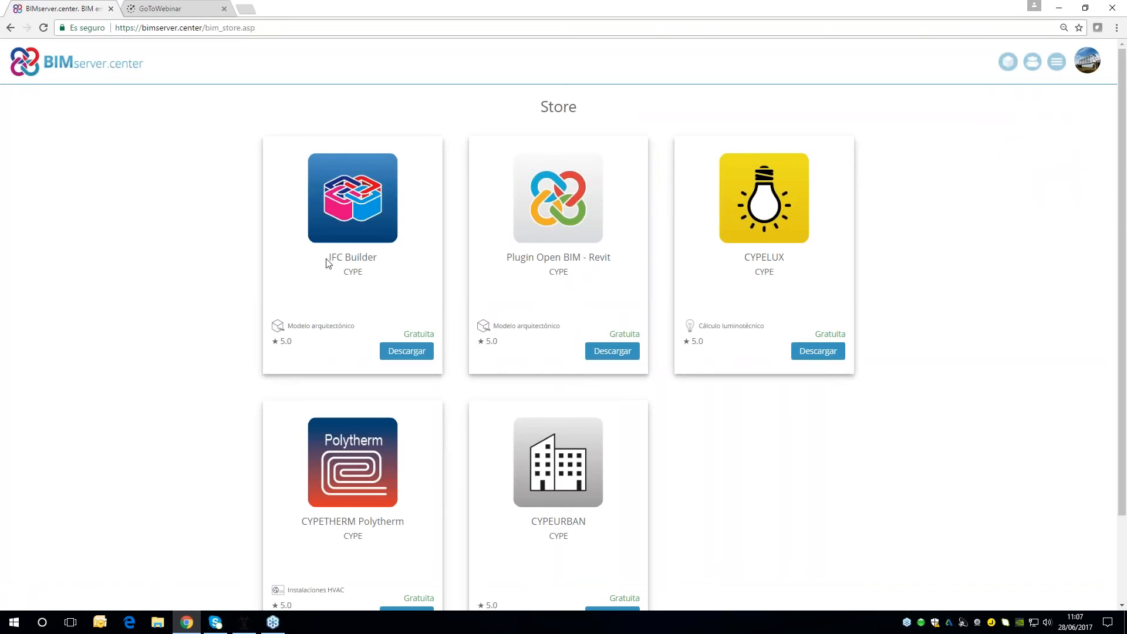
scroll(763, 457, down, 1)
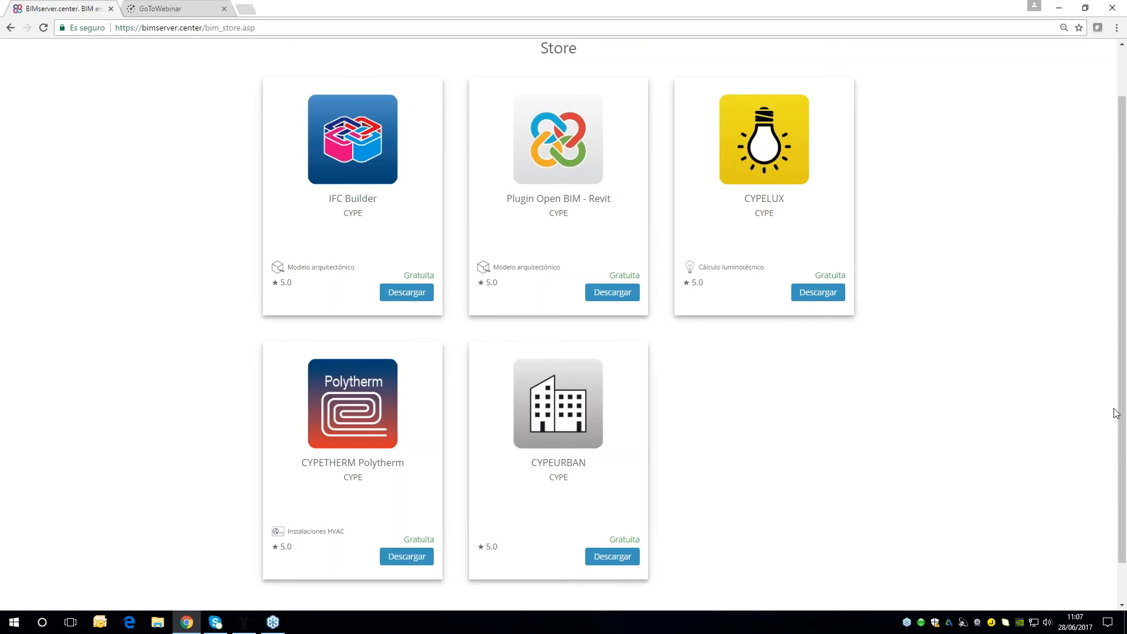
scroll(966, 208, up, 1)
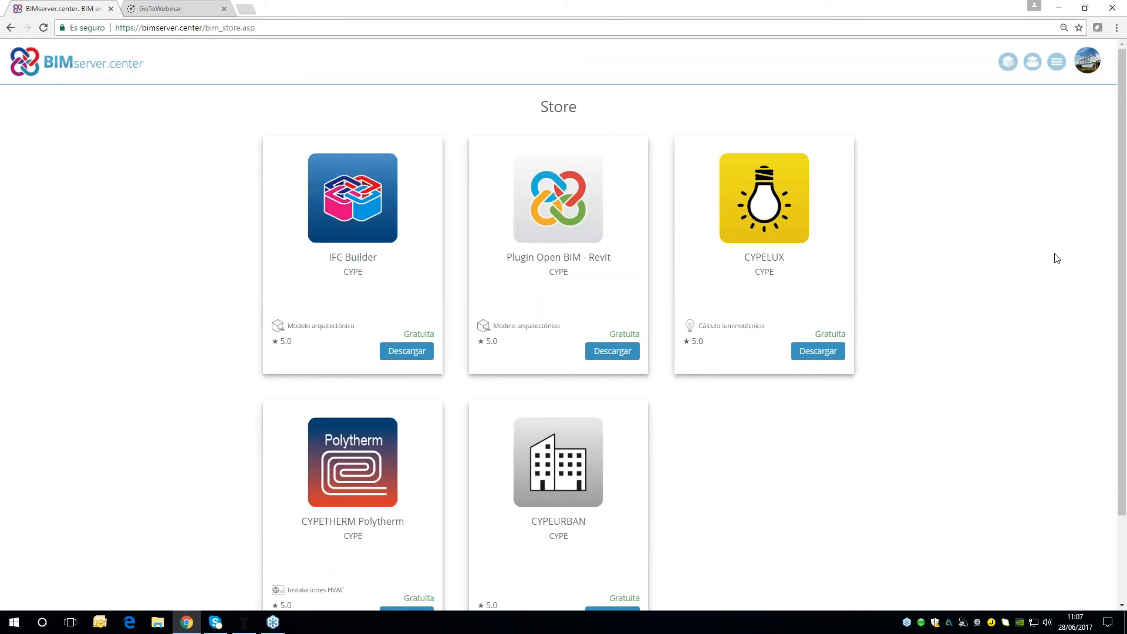
View the files of the BIM JOIN project from the project list, and open the account's collaborators page
click(1009, 66)
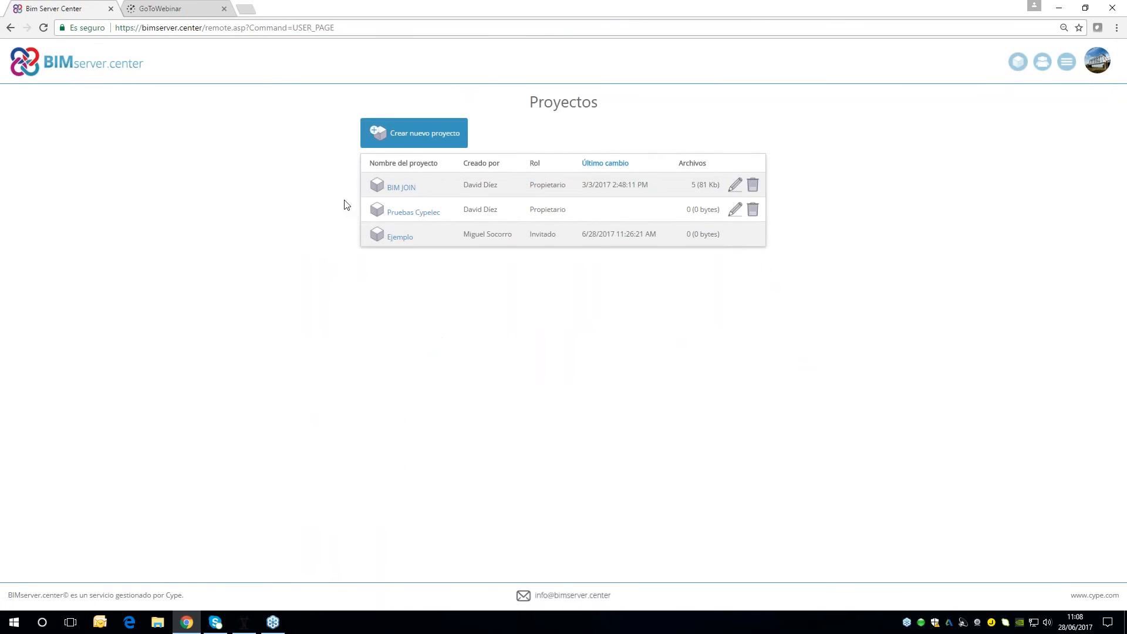
click(1066, 62)
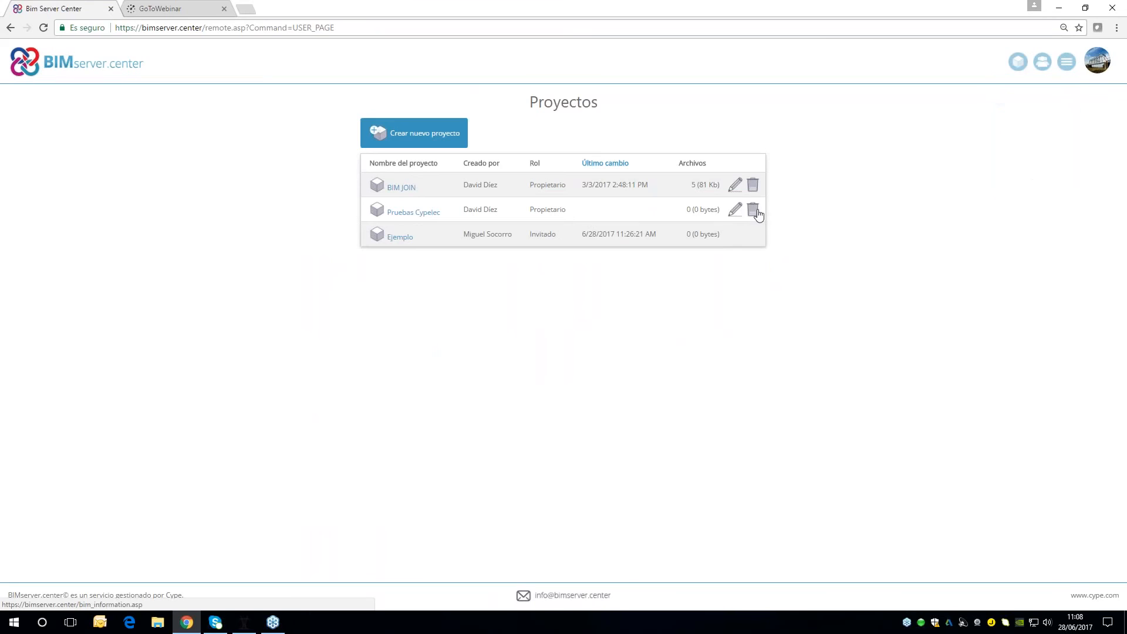
click(405, 192)
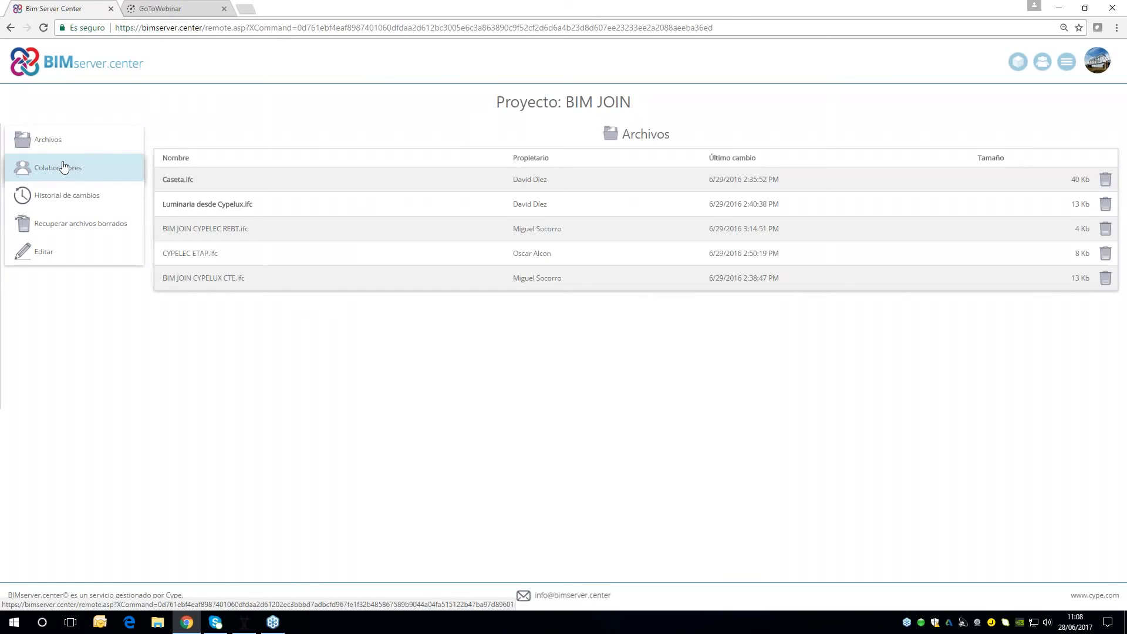
click(1043, 63)
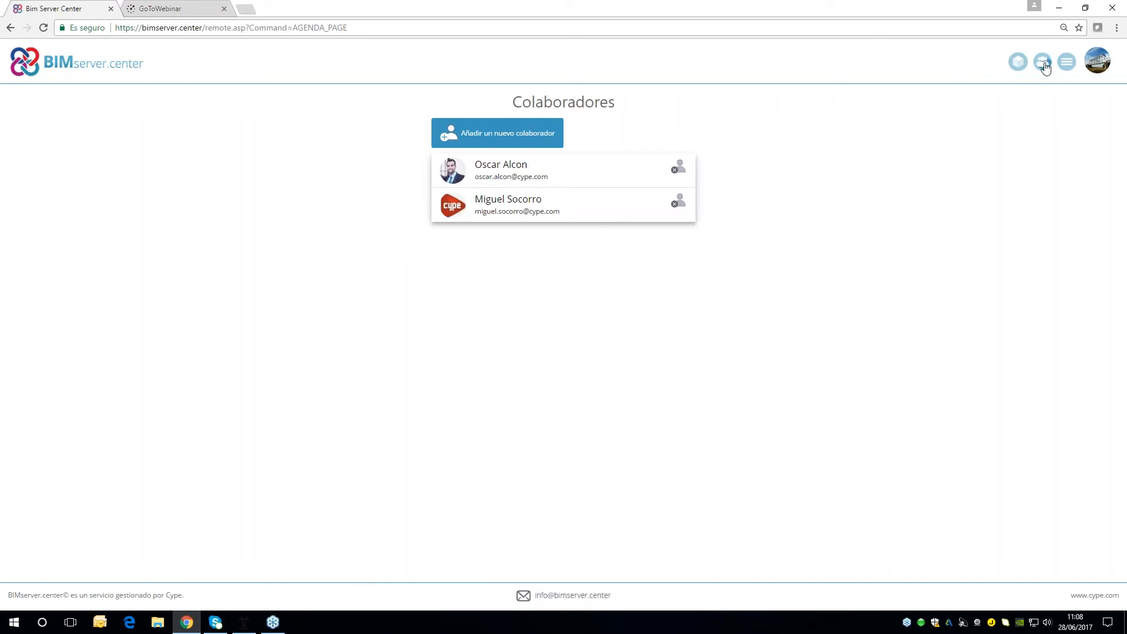
Open the Flujo de trabajo page in the site's Info section to examine the Open BIM workflow
click(1066, 63)
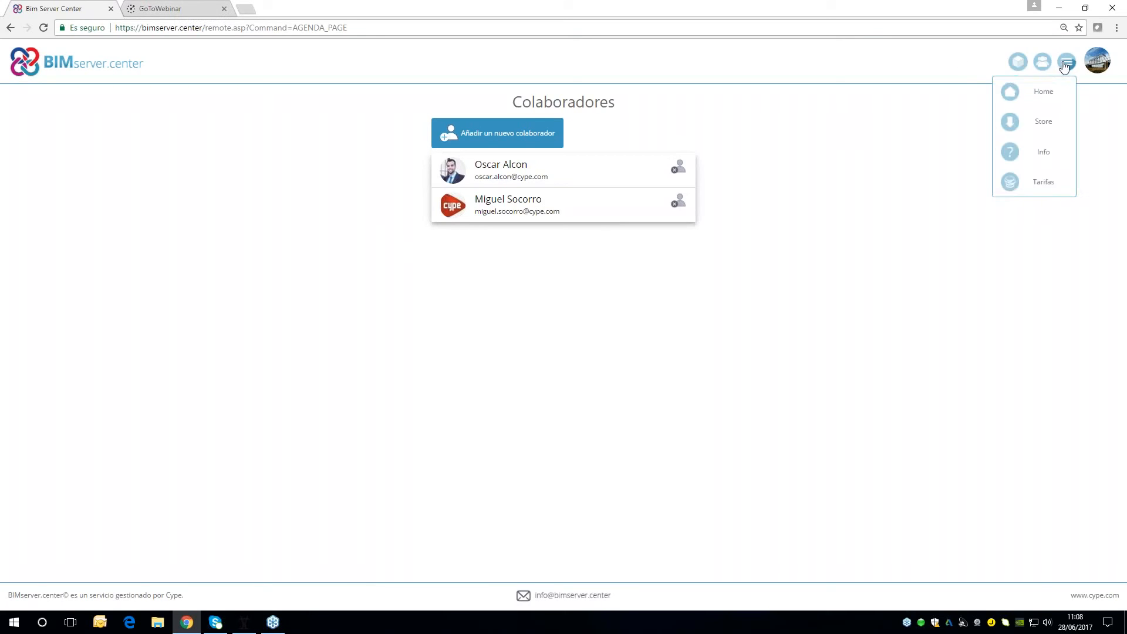
click(1011, 164)
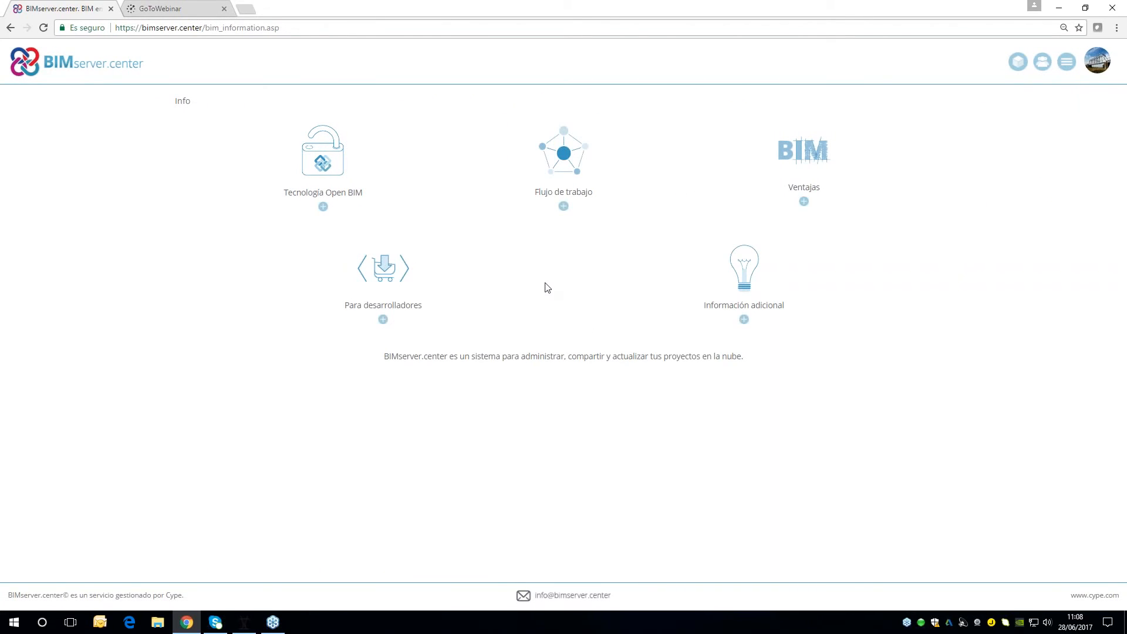
click(563, 207)
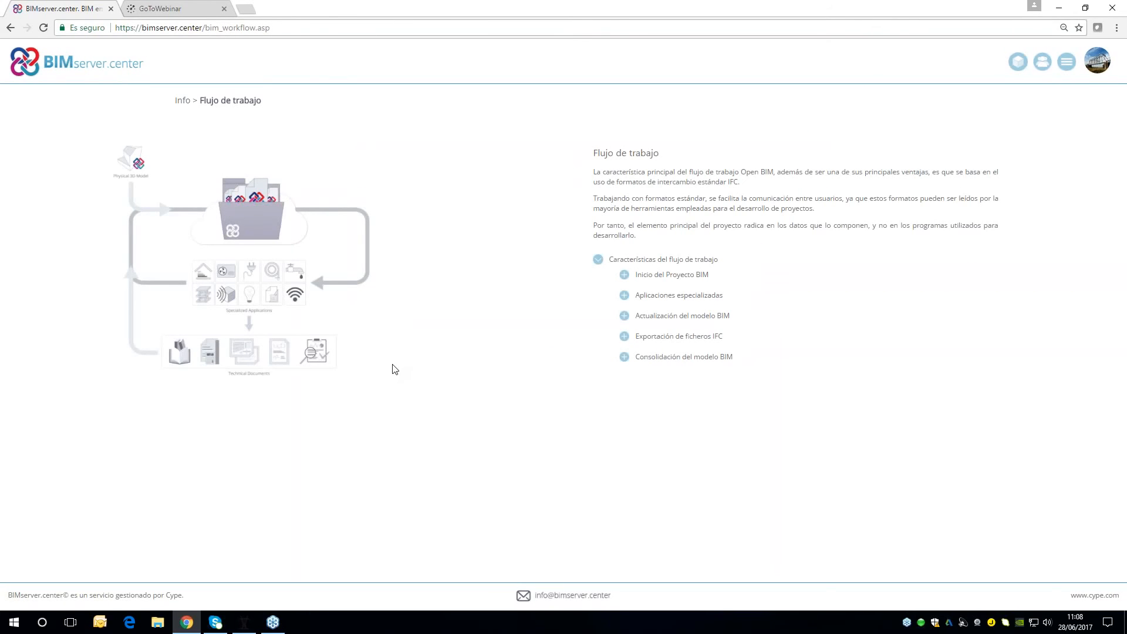
Return to the Store and review the full range of applications offered for download
click(1064, 70)
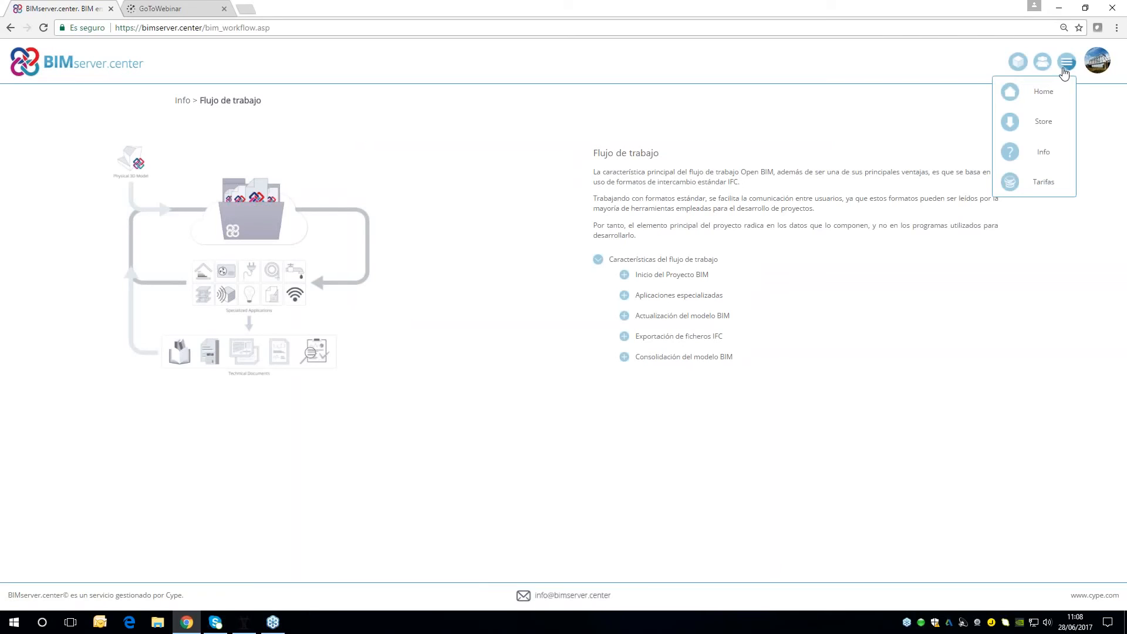
click(1060, 121)
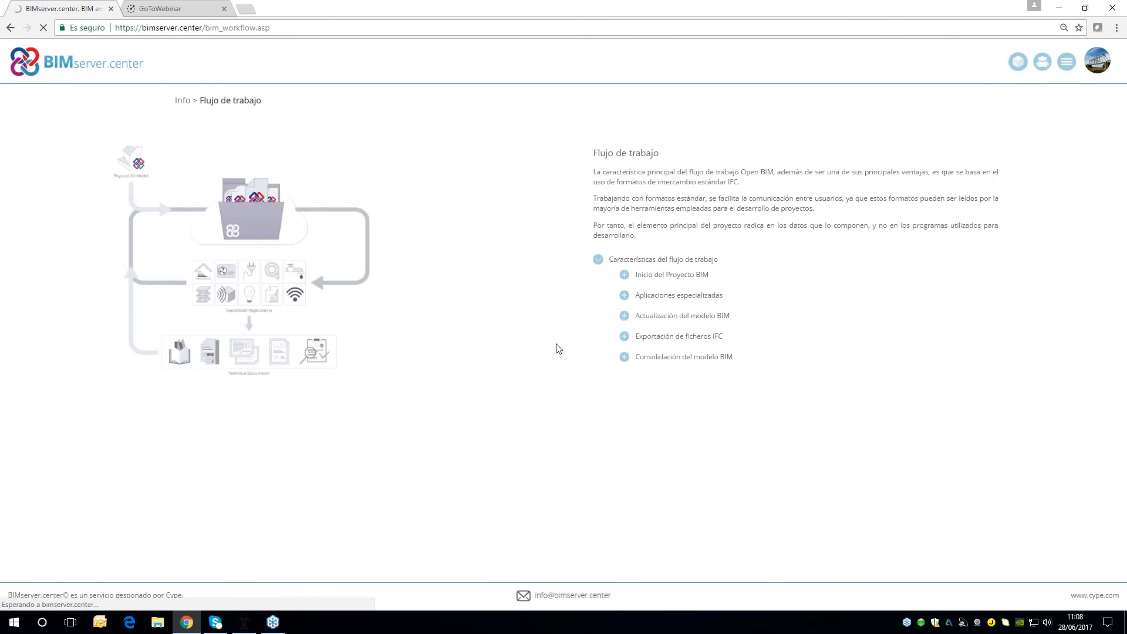
scroll(731, 411, down, 2)
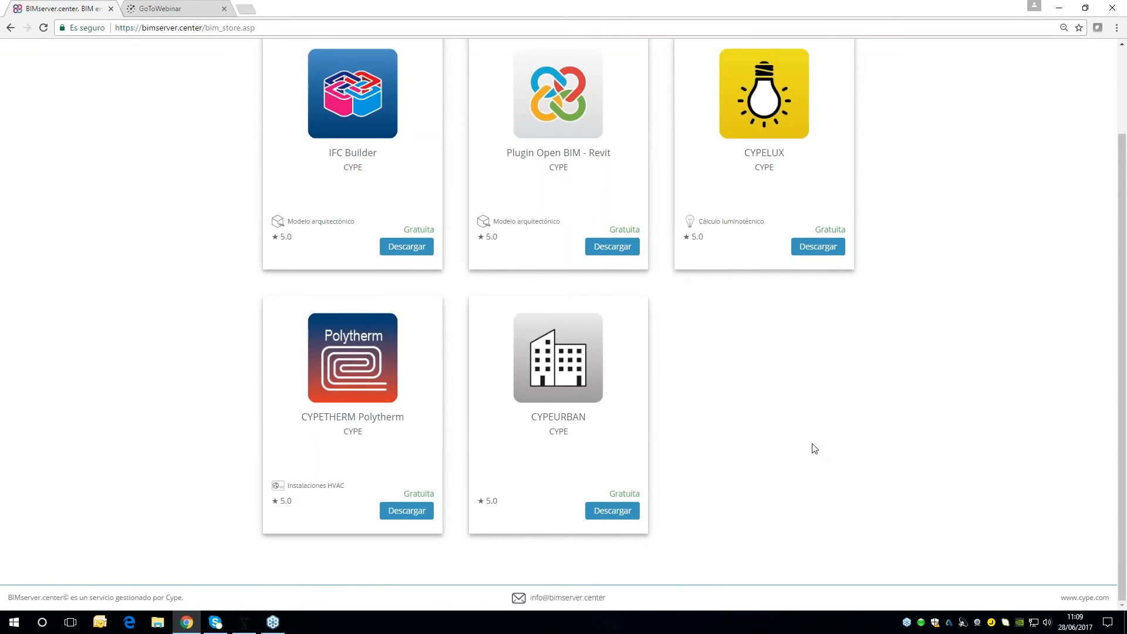
scroll(814, 448, up, 2)
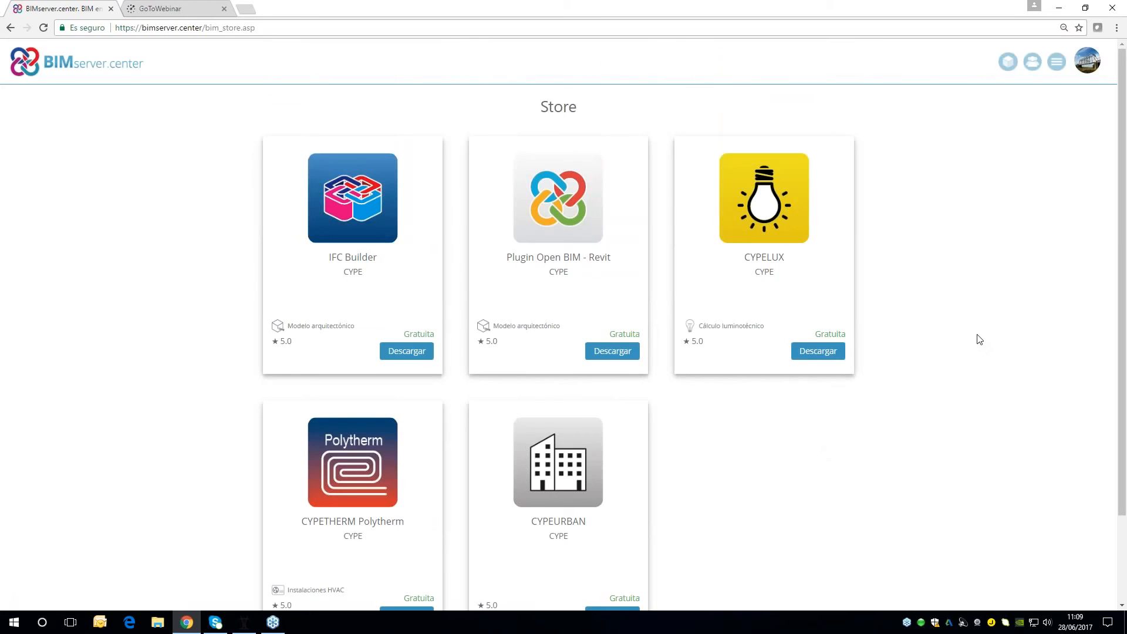
click(1087, 61)
click(1051, 172)
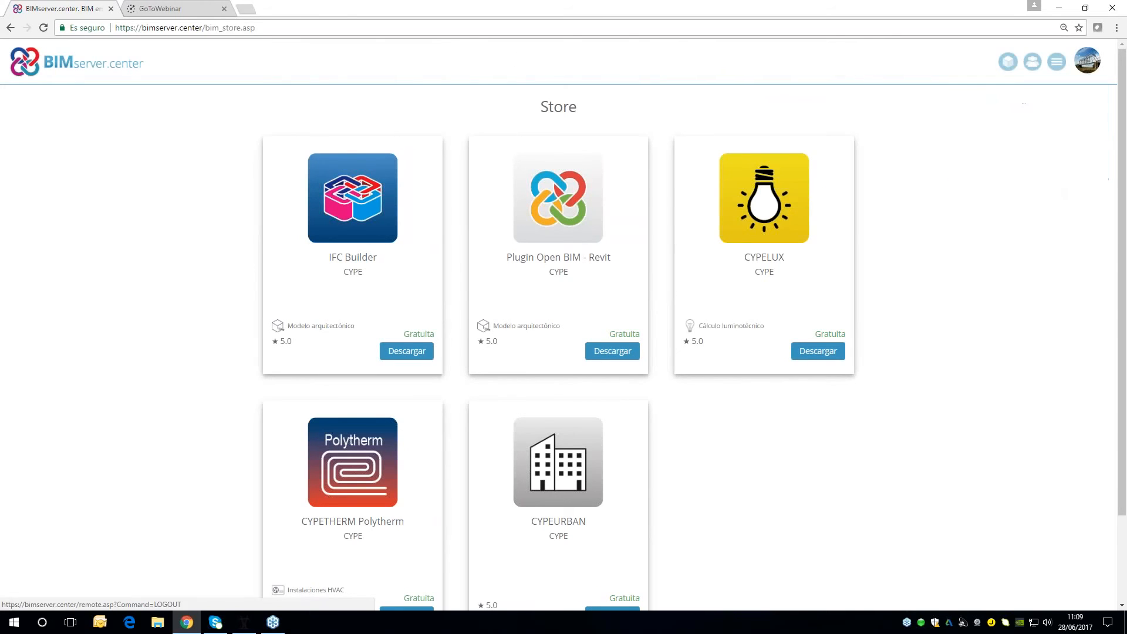
scroll(881, 404, down, 2)
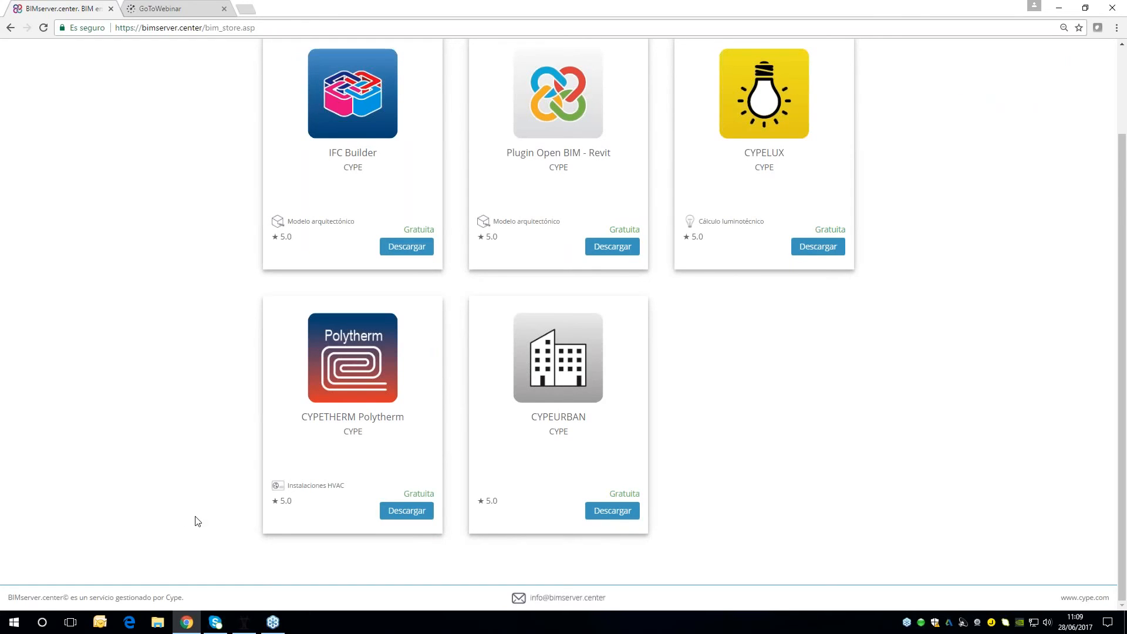
Switch to CYPELEC Networks and examine the Planos de planta and Esquemas workspaces of the IEEE 9bus project
click(246, 605)
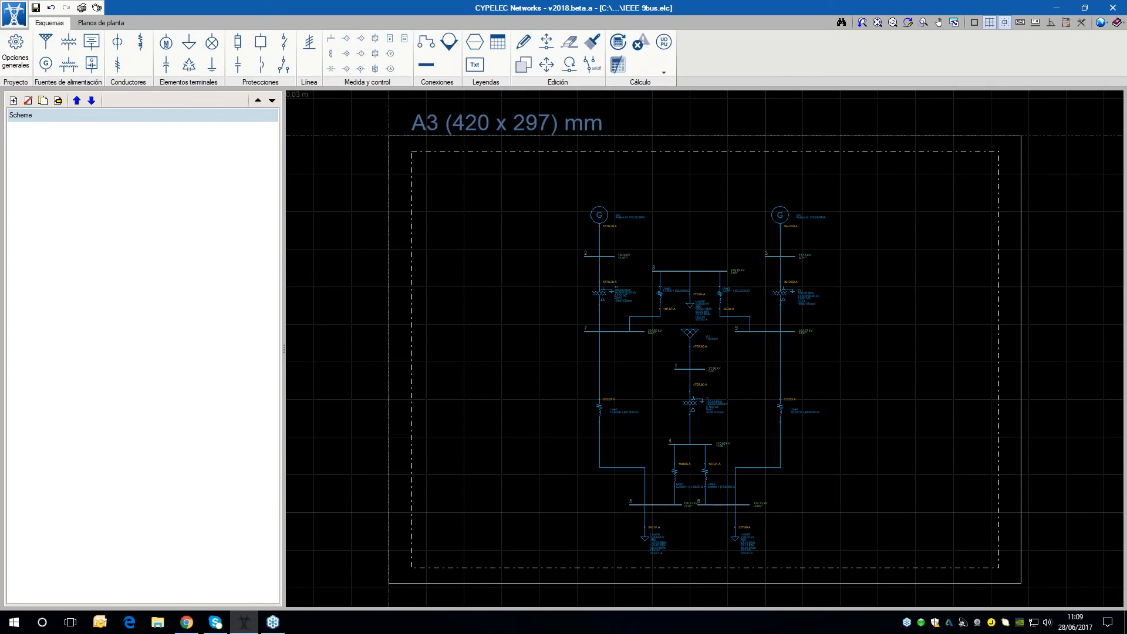
click(94, 23)
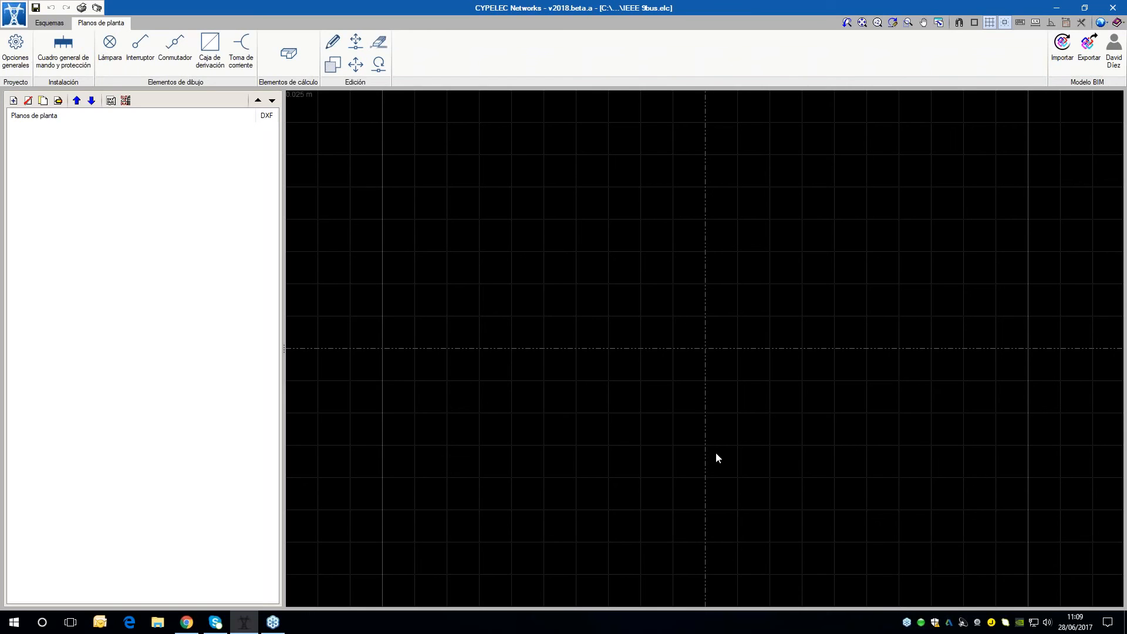
scroll(559, 391, down, 2)
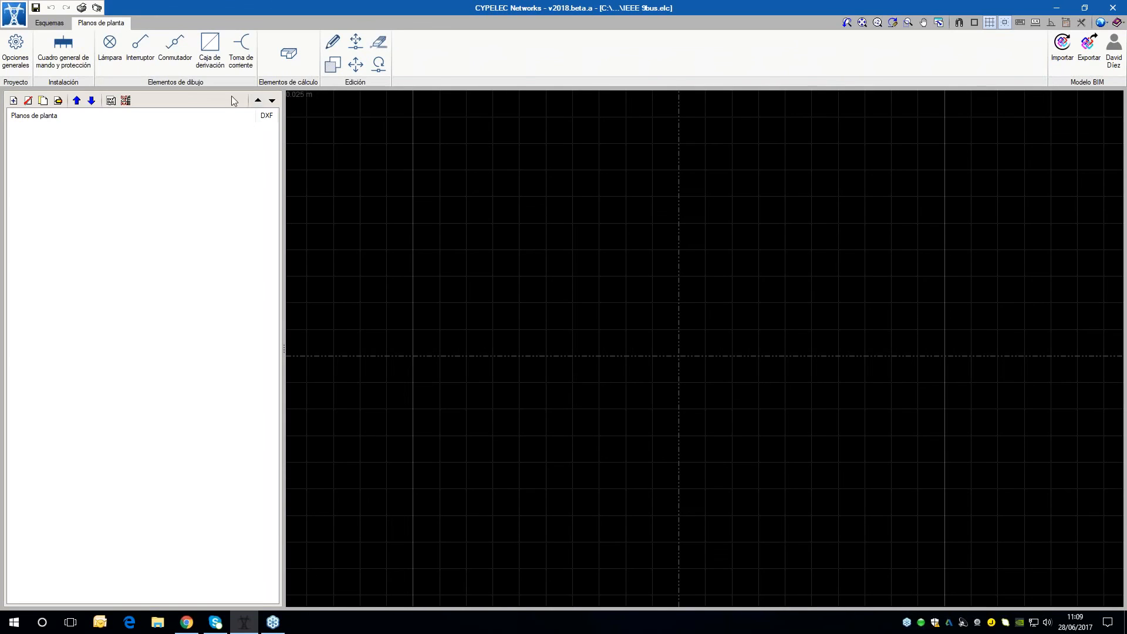
click(58, 24)
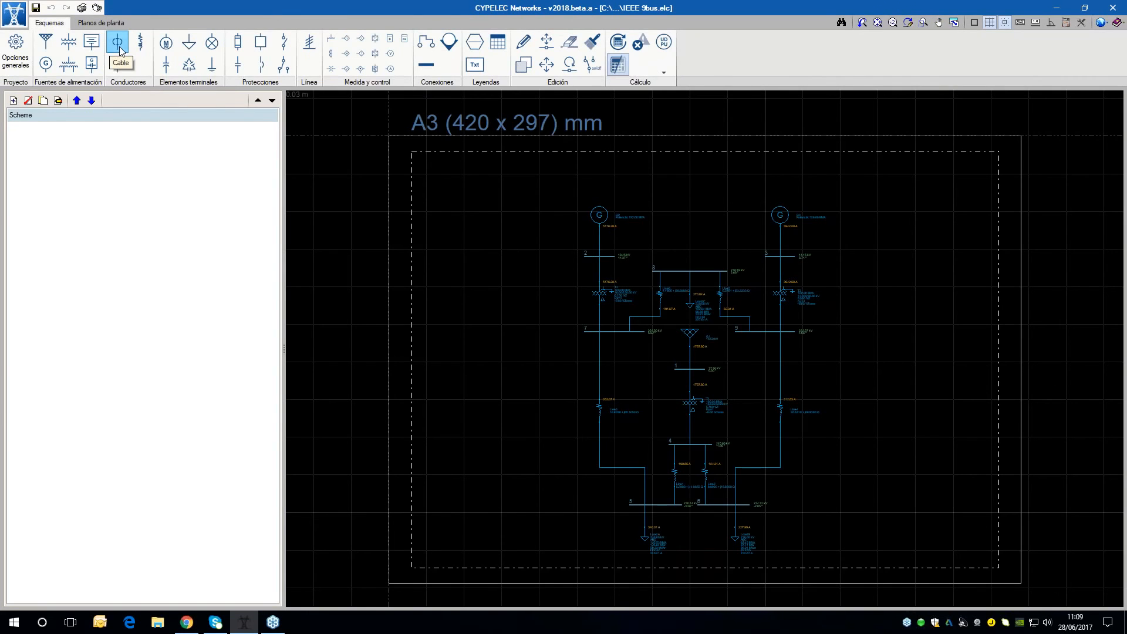
scroll(536, 372, up, 1)
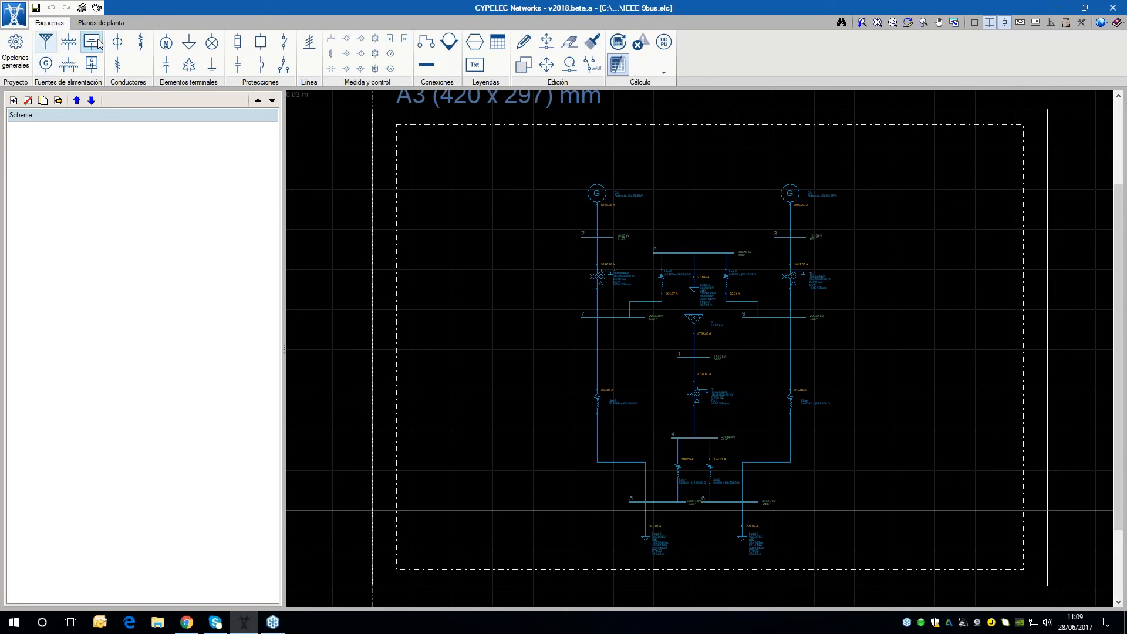
scroll(516, 226, down, 1)
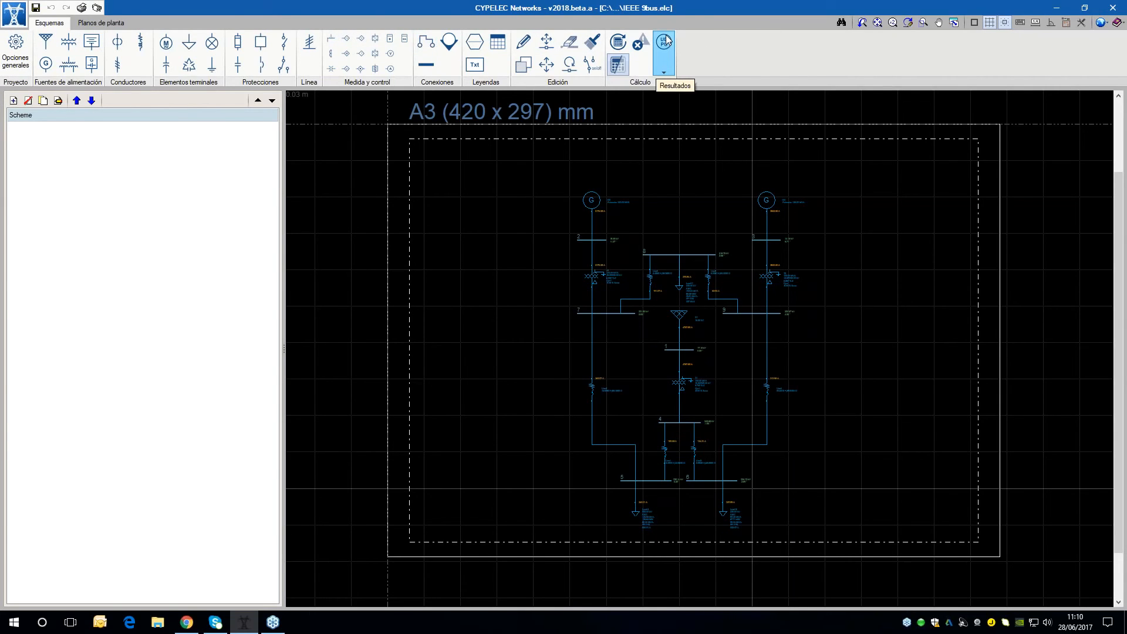
Add a new family to the cable library in the general options, keeping its dialog clear of the other windows
click(18, 66)
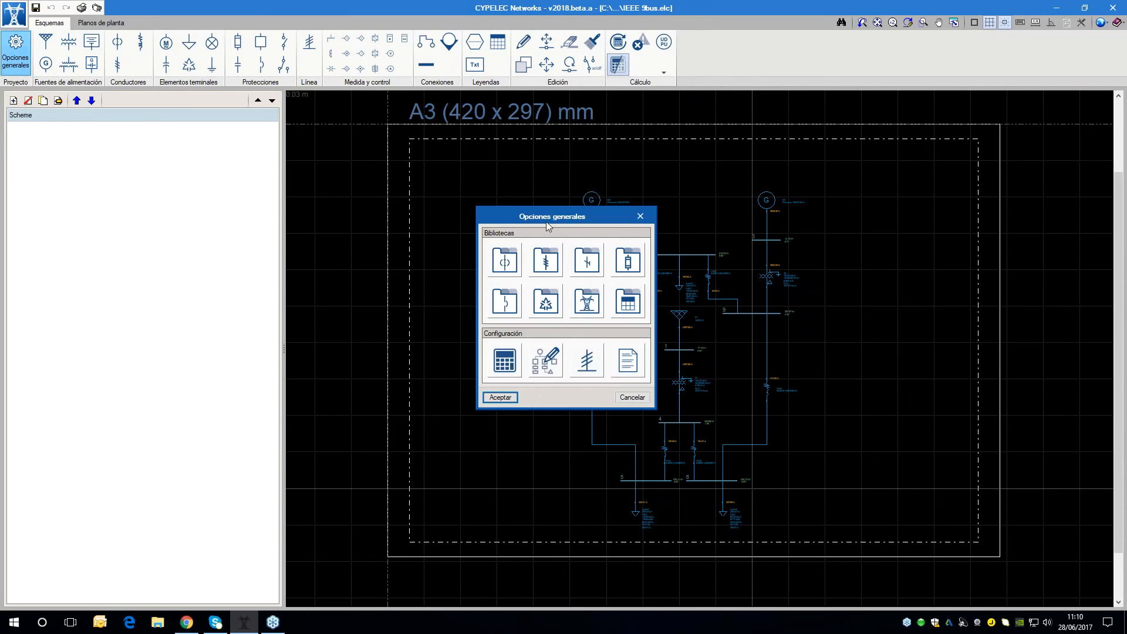
drag(546, 222, 551, 221)
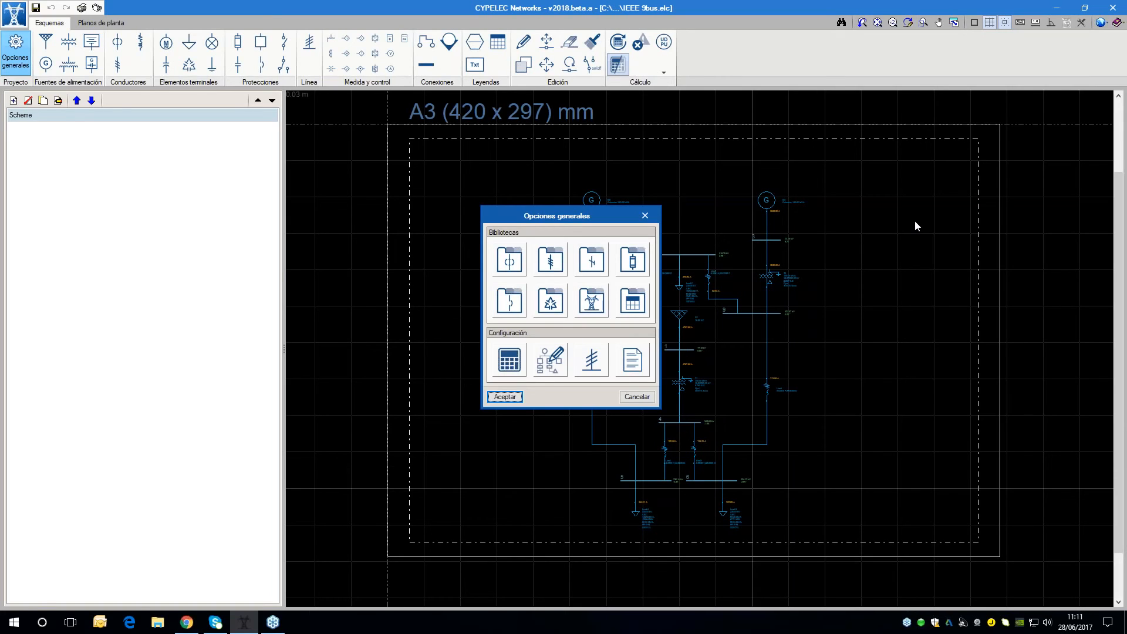
click(520, 268)
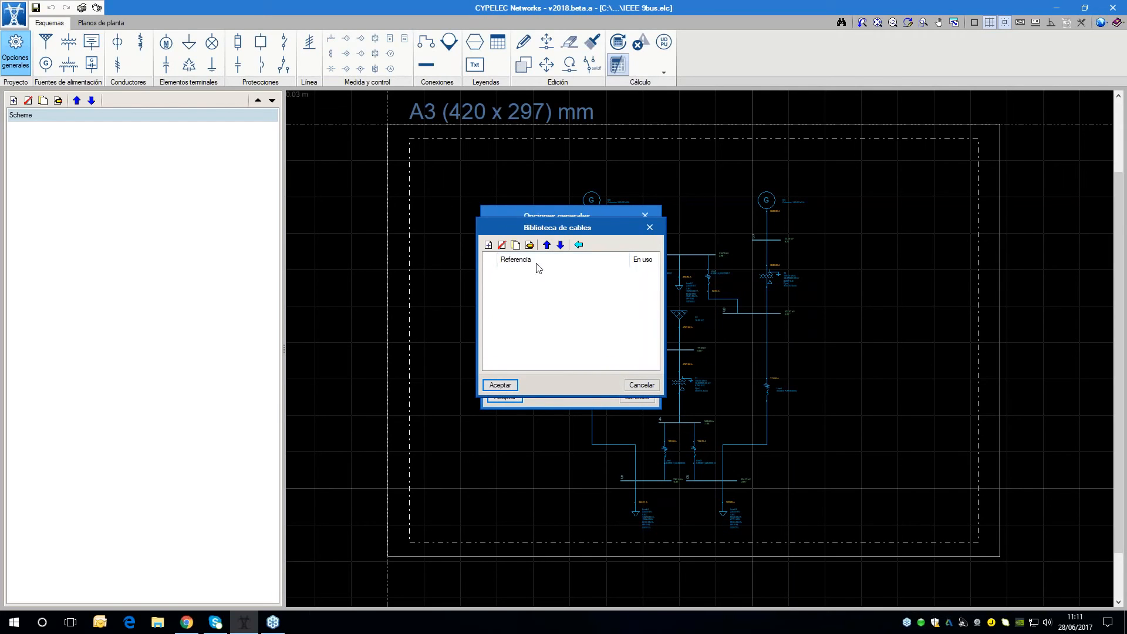
drag(544, 228, 628, 229)
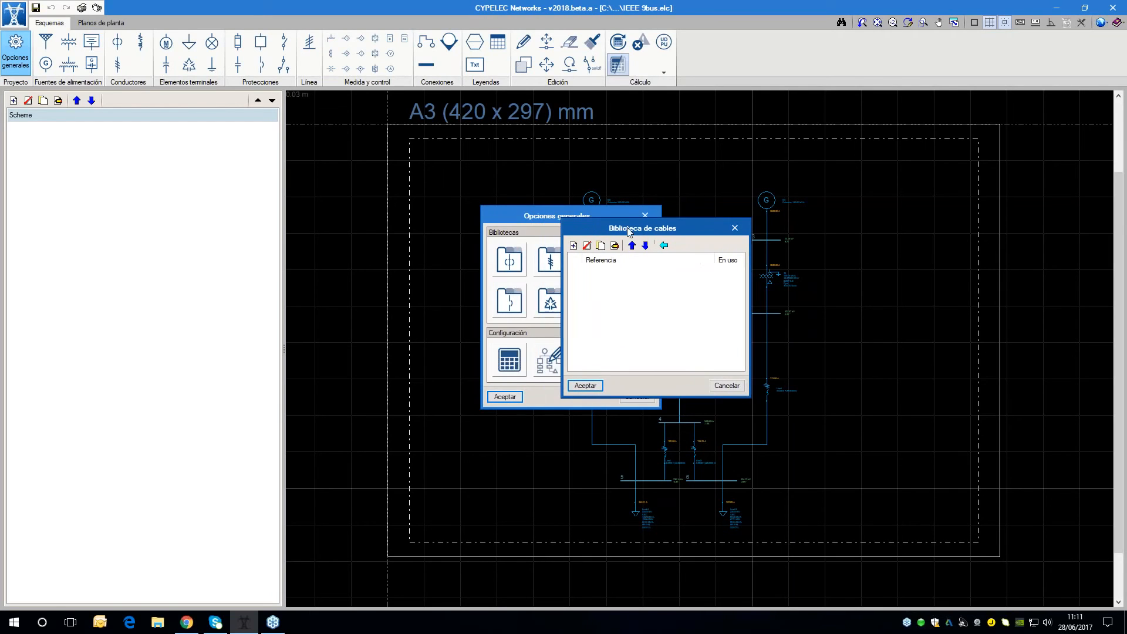
click(573, 247)
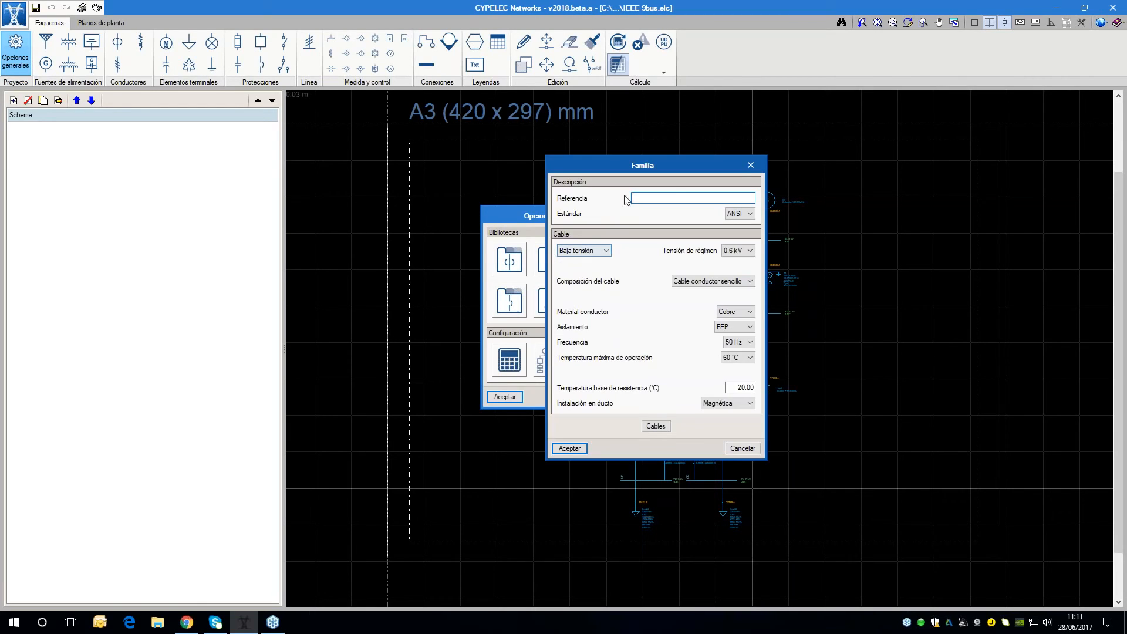
drag(617, 167, 686, 183)
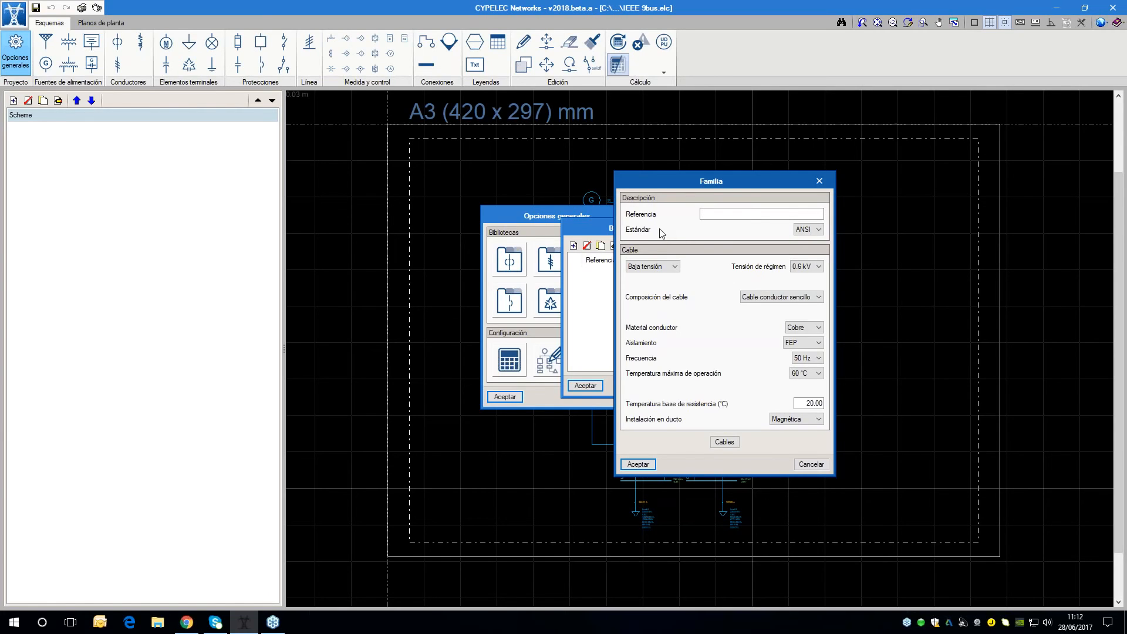
Choose the ANSI standard and the Baja tensión voltage level for the new cable family
click(816, 230)
click(814, 240)
click(640, 268)
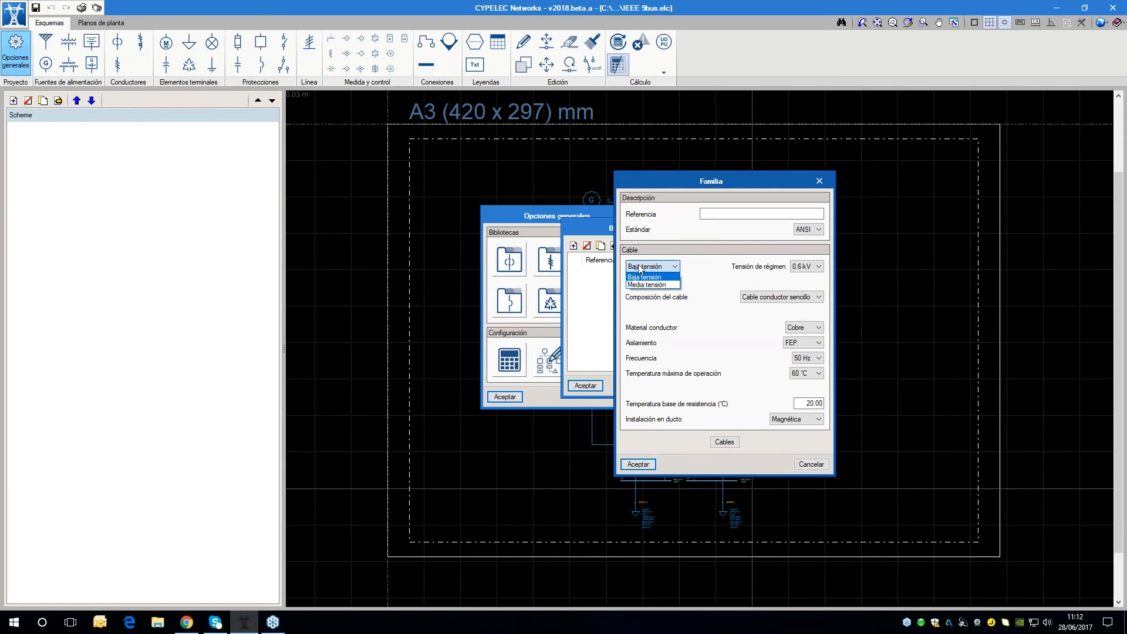
click(643, 275)
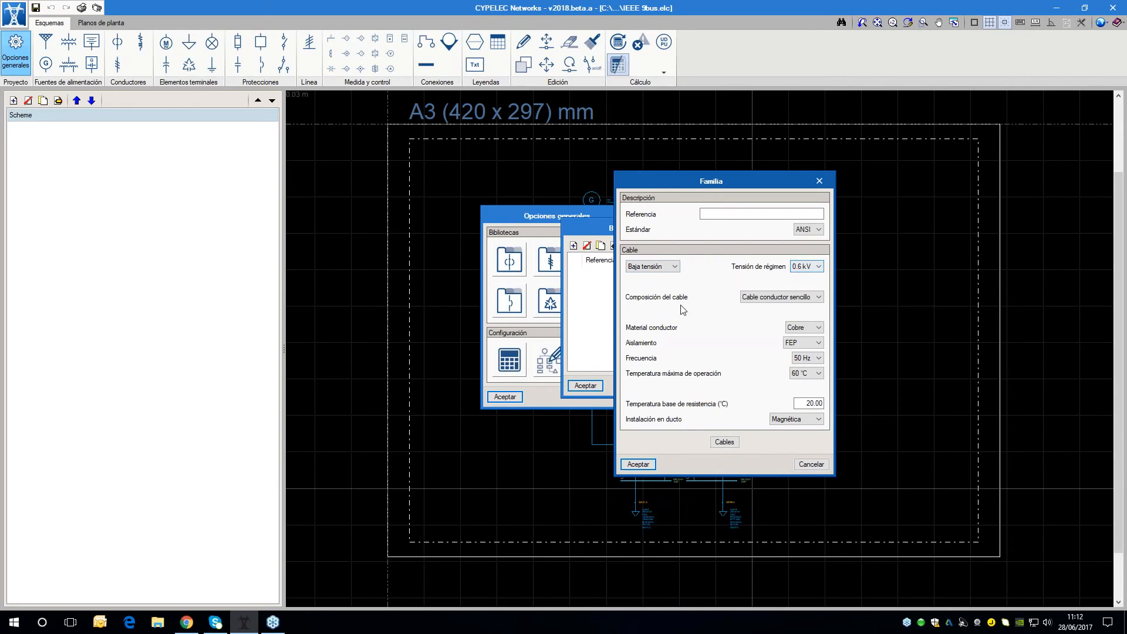
Set the cable family's composition to Cable multiconductor and check the available conductor arrangements, keeping 2x (Secciones iguales)
click(794, 297)
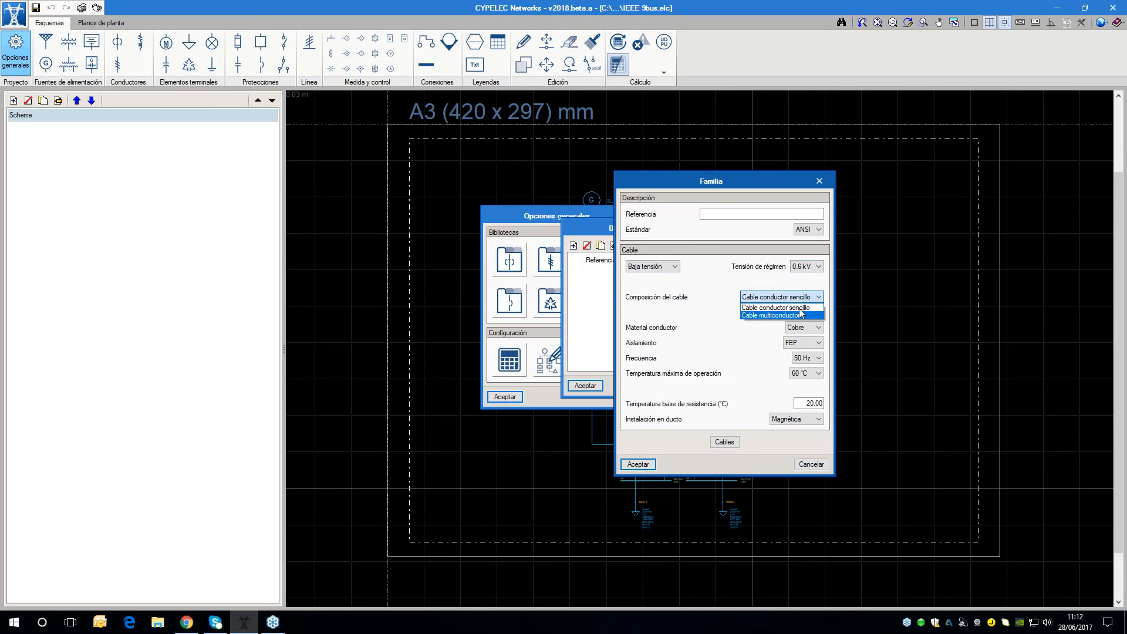
click(798, 316)
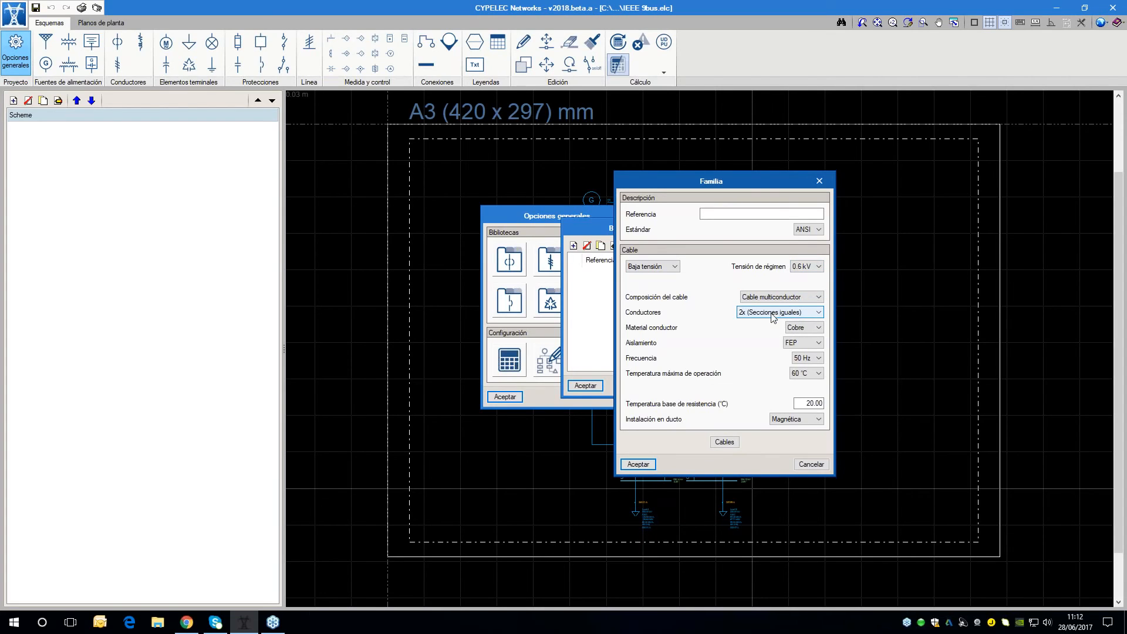
click(772, 311)
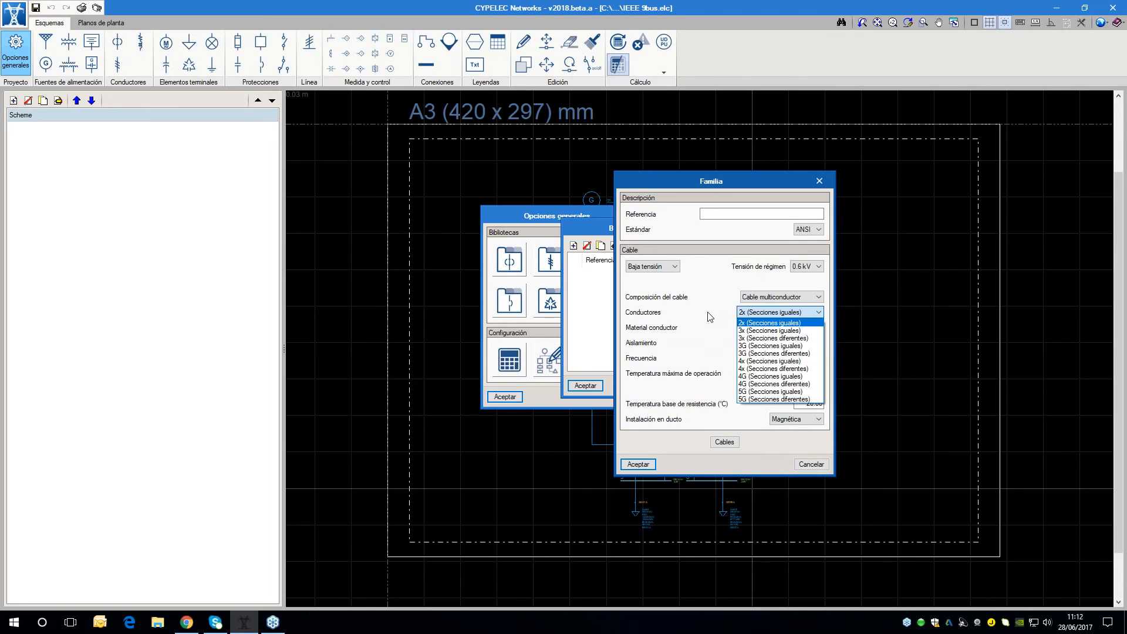
click(722, 343)
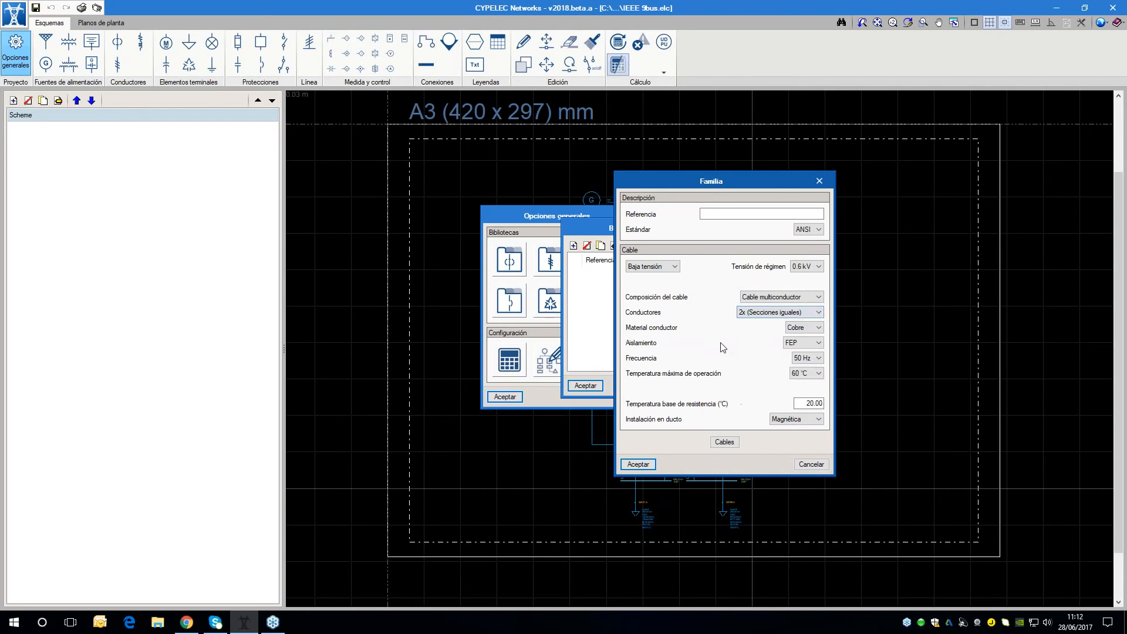
Check the insulation types available for the new cable family and discard the family without saving it
click(816, 343)
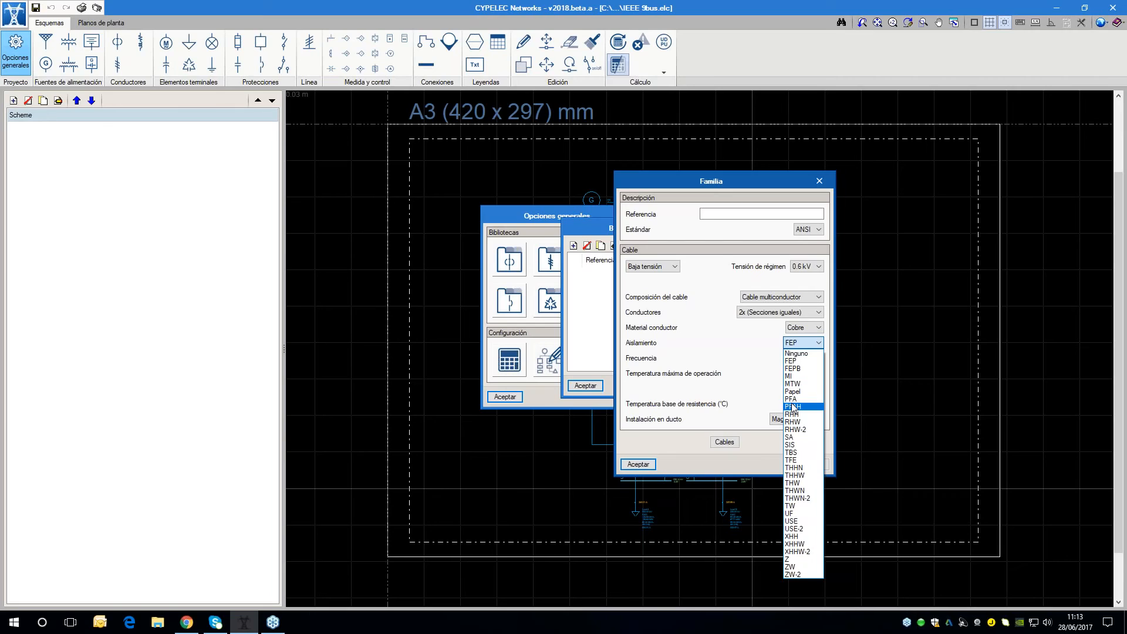
click(770, 389)
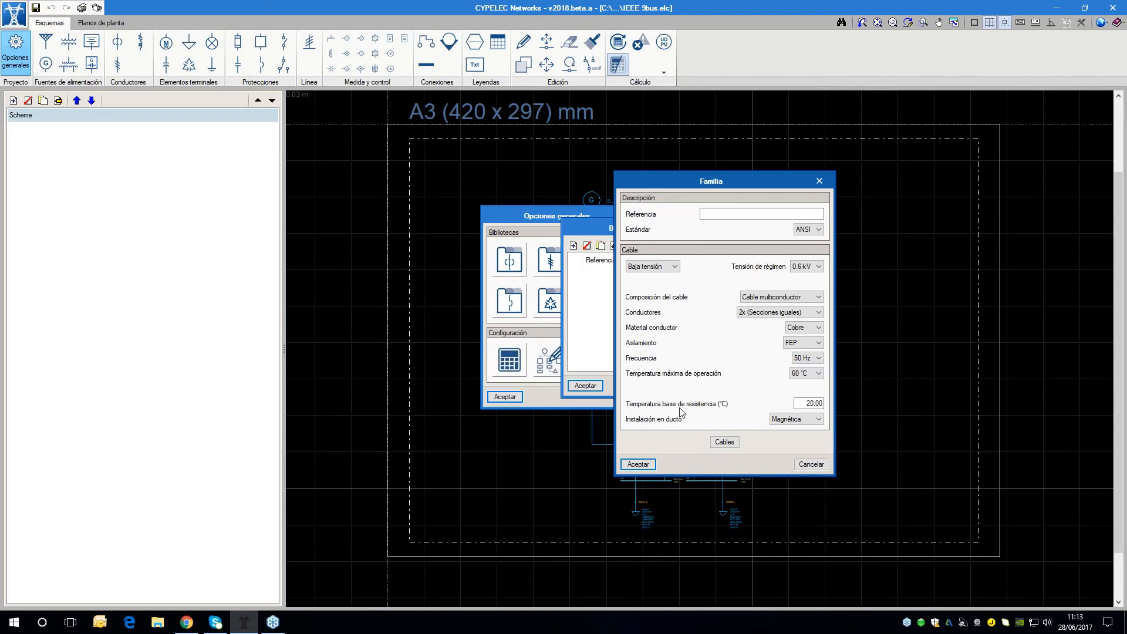
click(810, 465)
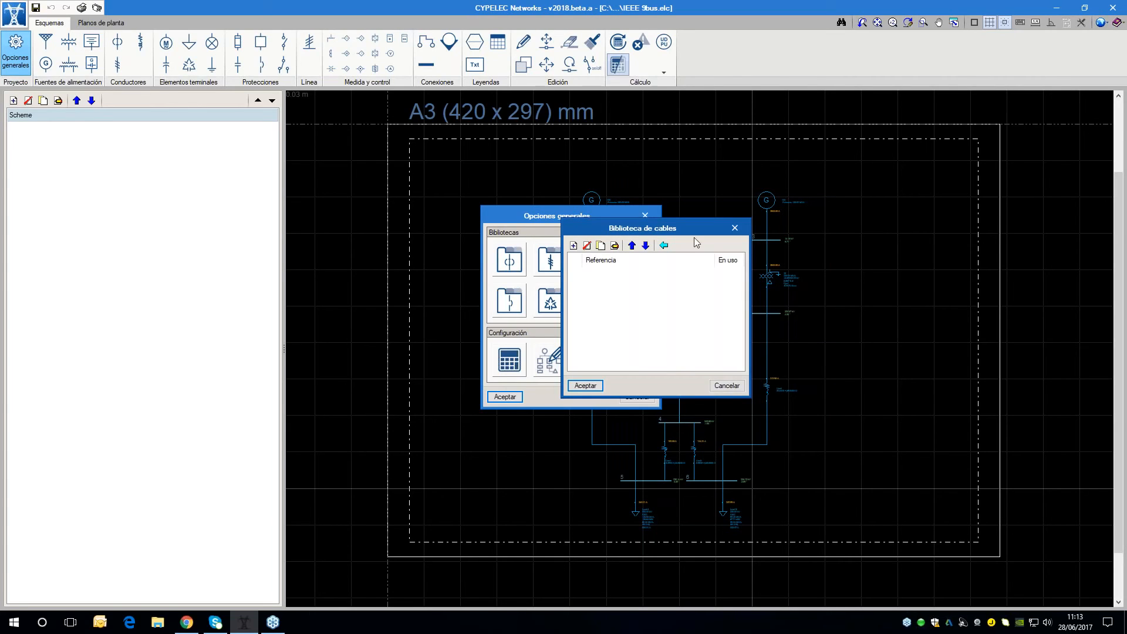
Open the predefined cable families for import into the library and examine the NEC, Prysmian and Centelsa entries with their properties
click(664, 246)
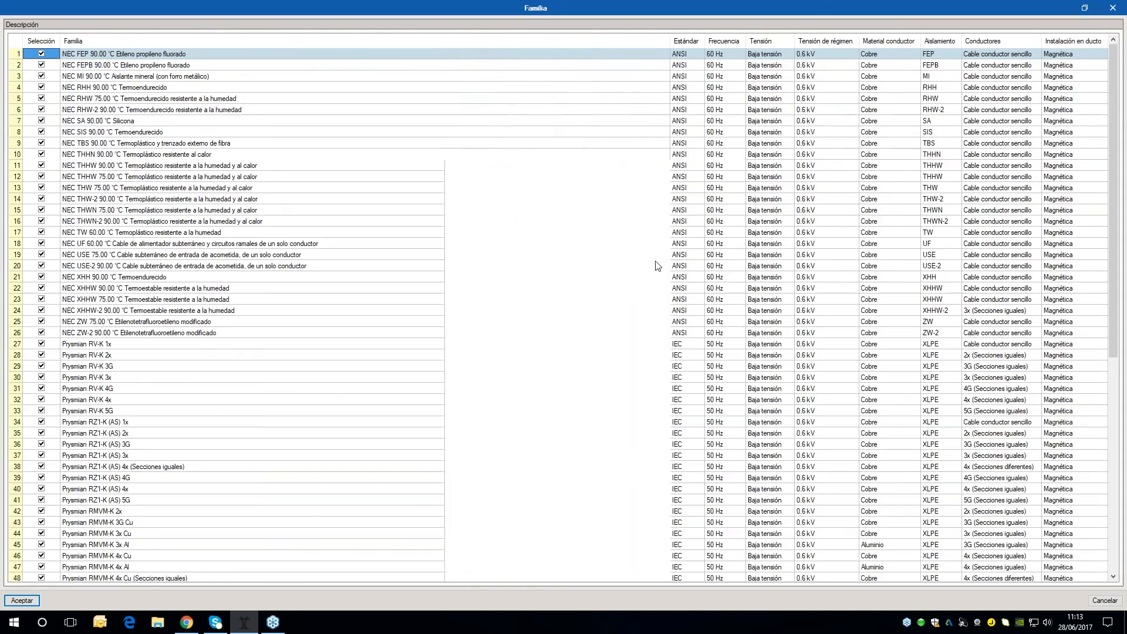
scroll(181, 333, down, 11)
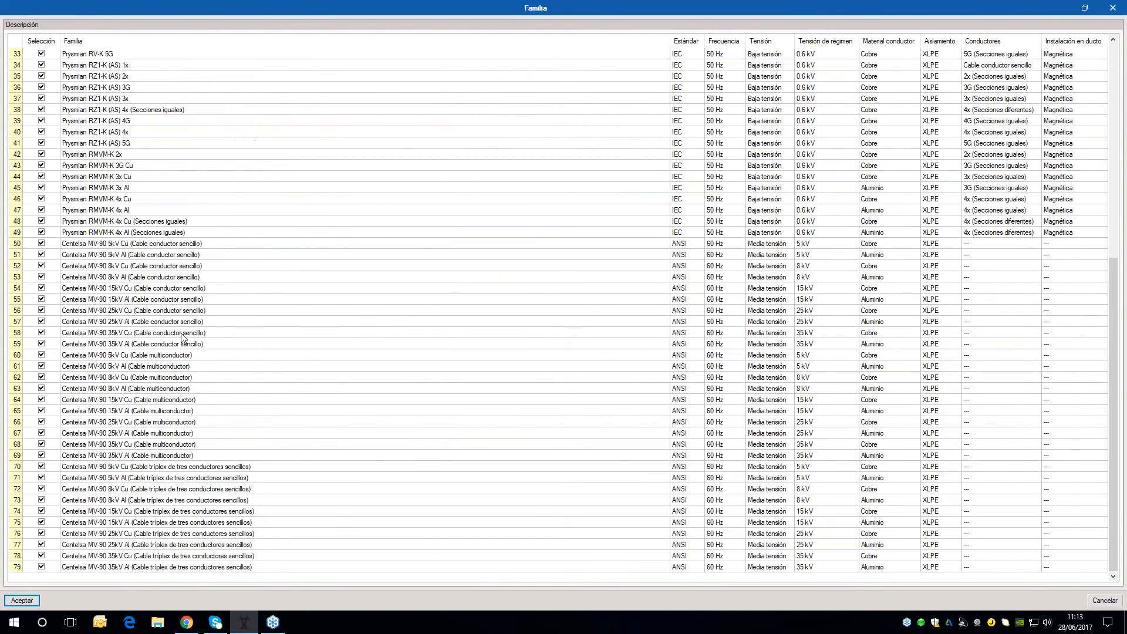
scroll(181, 333, up, 11)
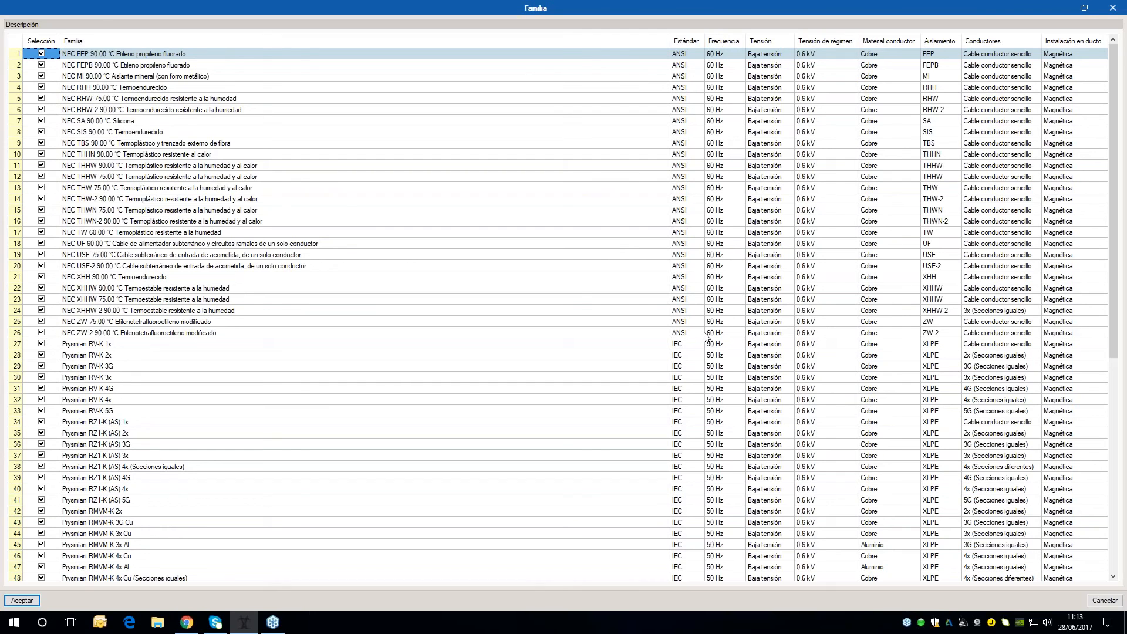
scroll(364, 403, down, 4)
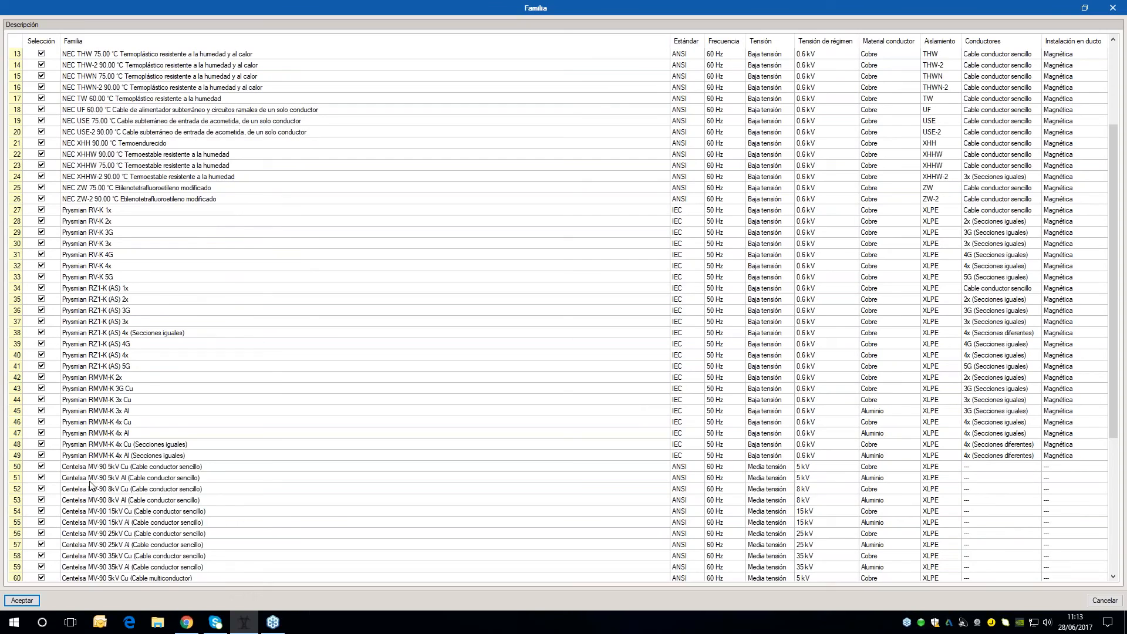
scroll(485, 420, down, 3)
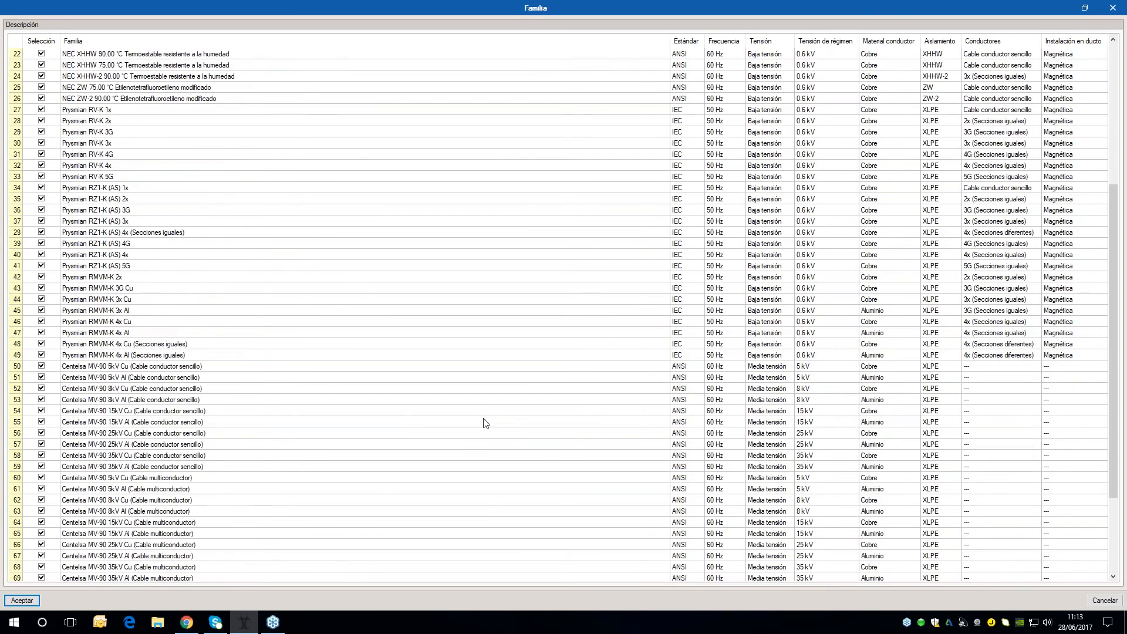
scroll(396, 419, down, 3)
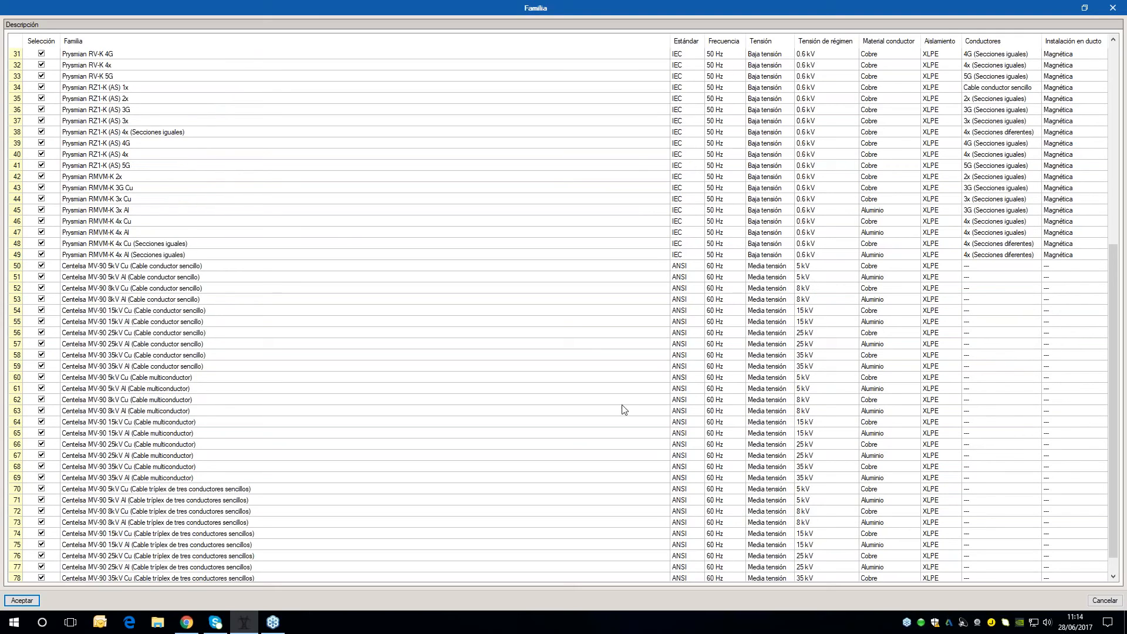
scroll(485, 429, up, 10)
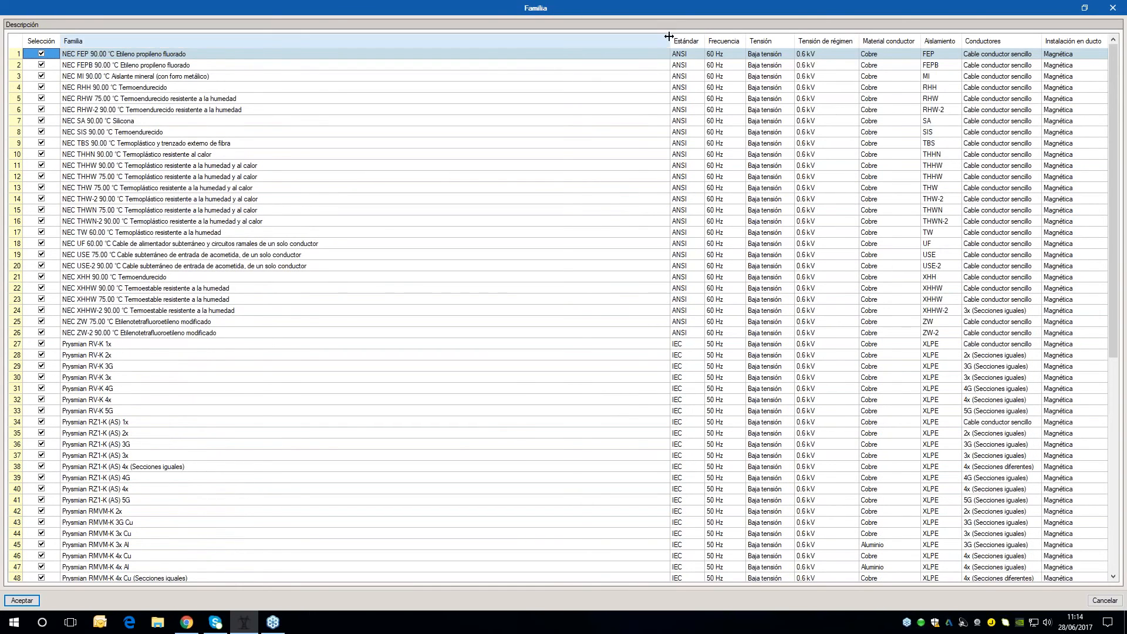
Narrow the Familia column, deselect all predefined families, and import only NEC RHH 90.00 °C Termoendurecido into the cable library
drag(669, 37, 433, 39)
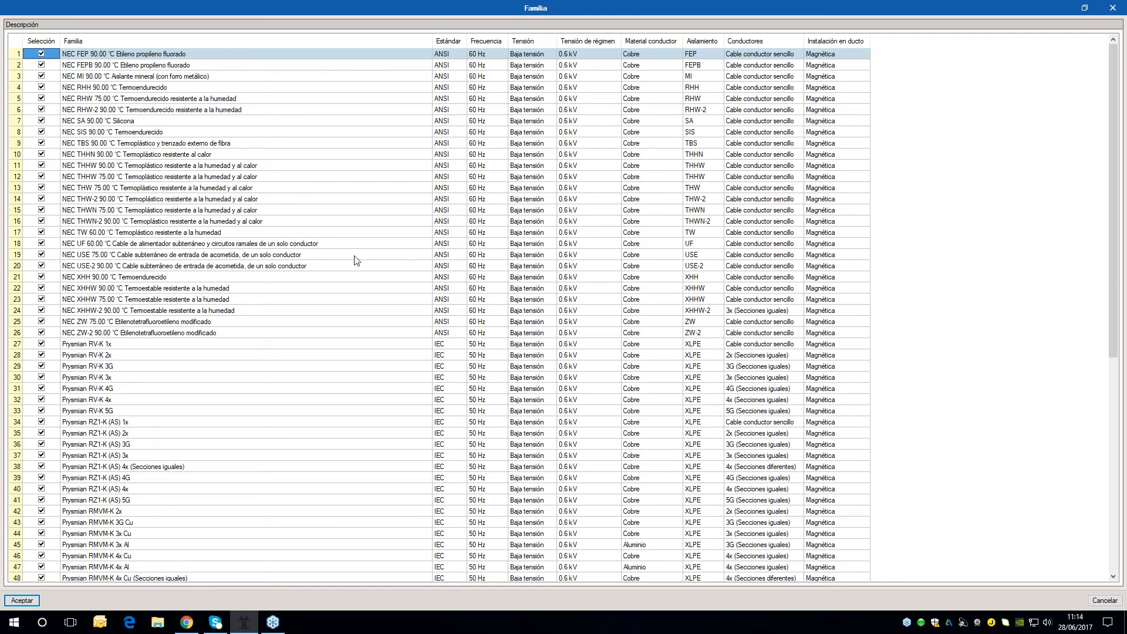
click(51, 42)
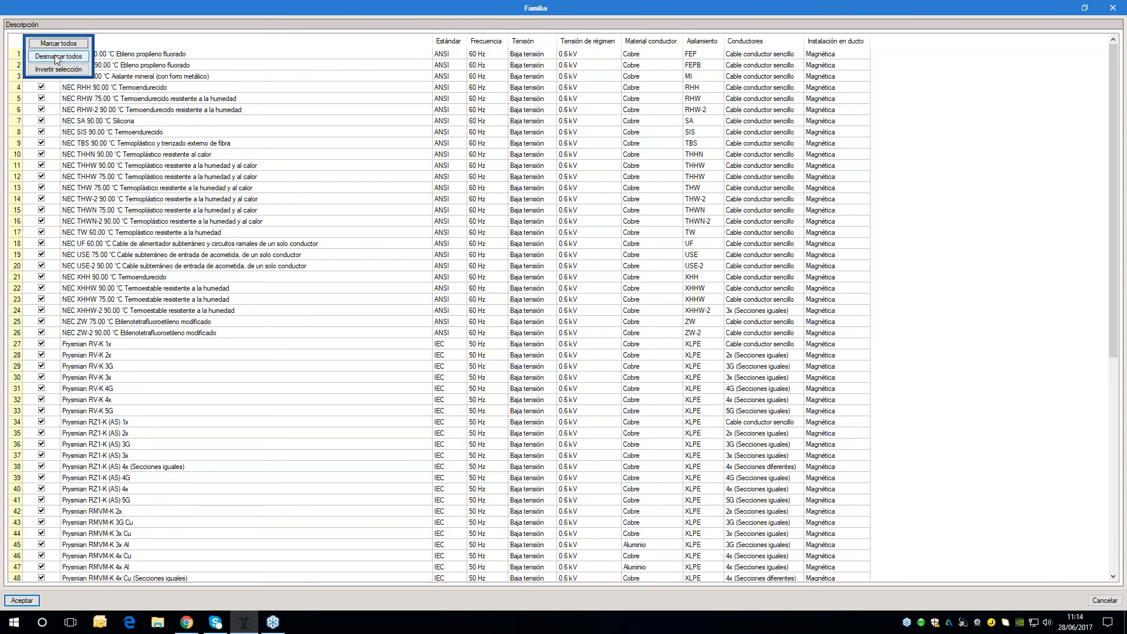
click(57, 57)
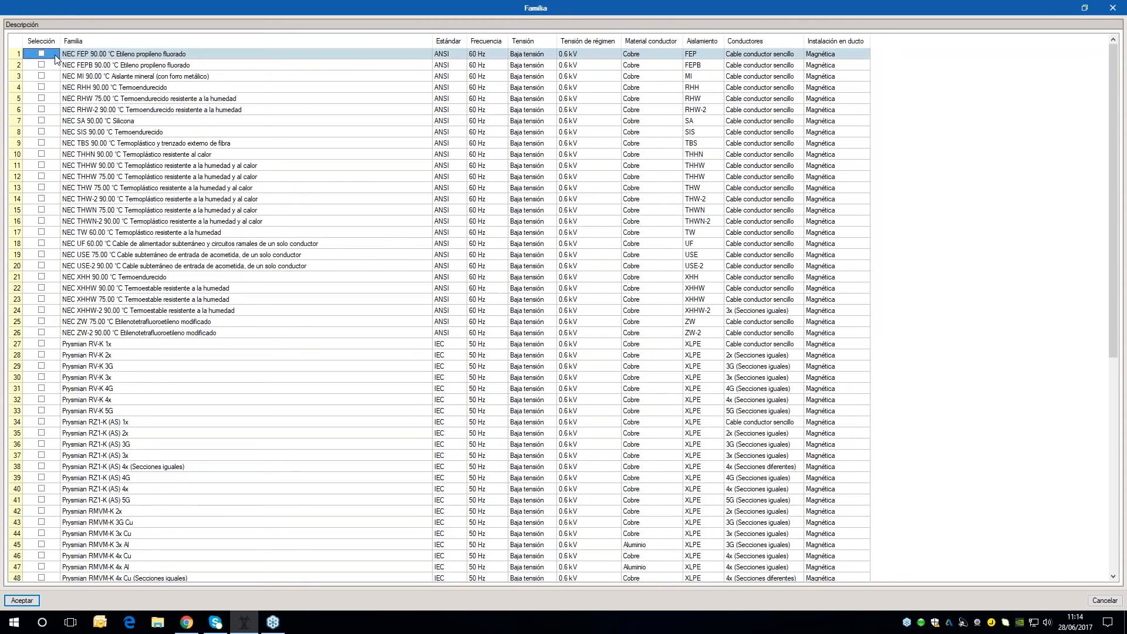
click(41, 87)
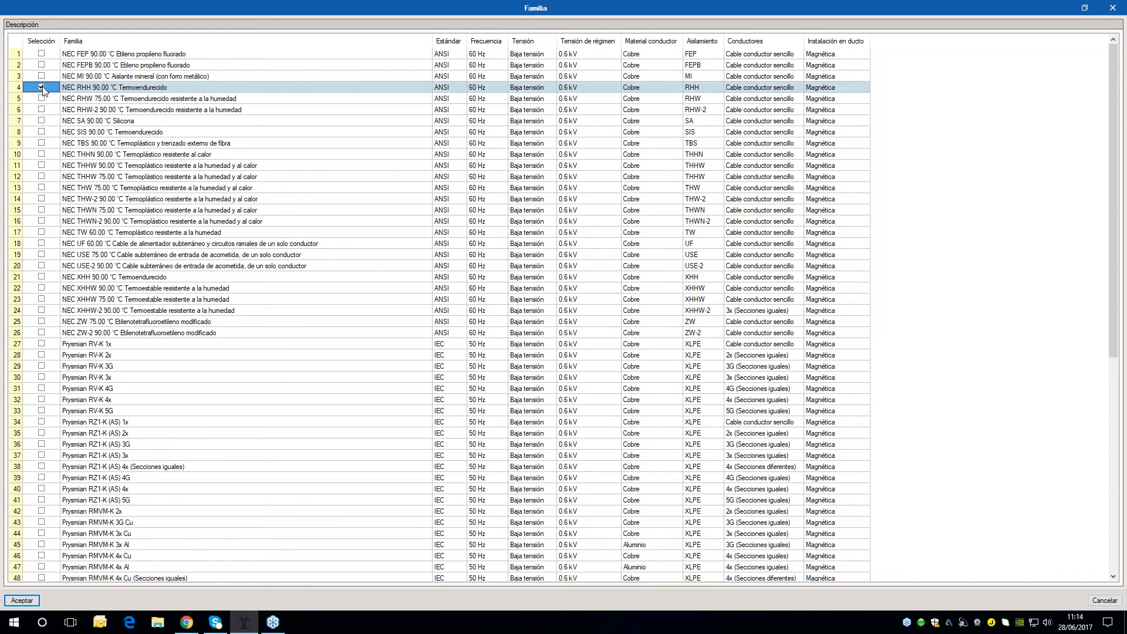
click(19, 602)
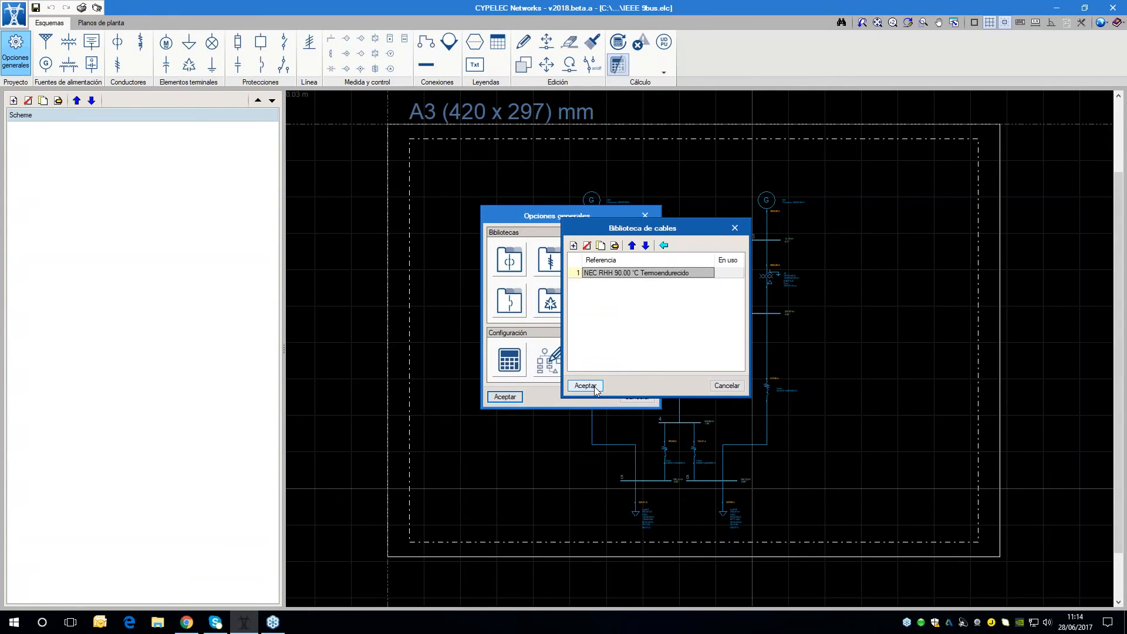
Open the NEC RHH 90.00 °C Termoendurecido family and examine its table of cables with sections, resistances, reactances and dimensions
click(614, 245)
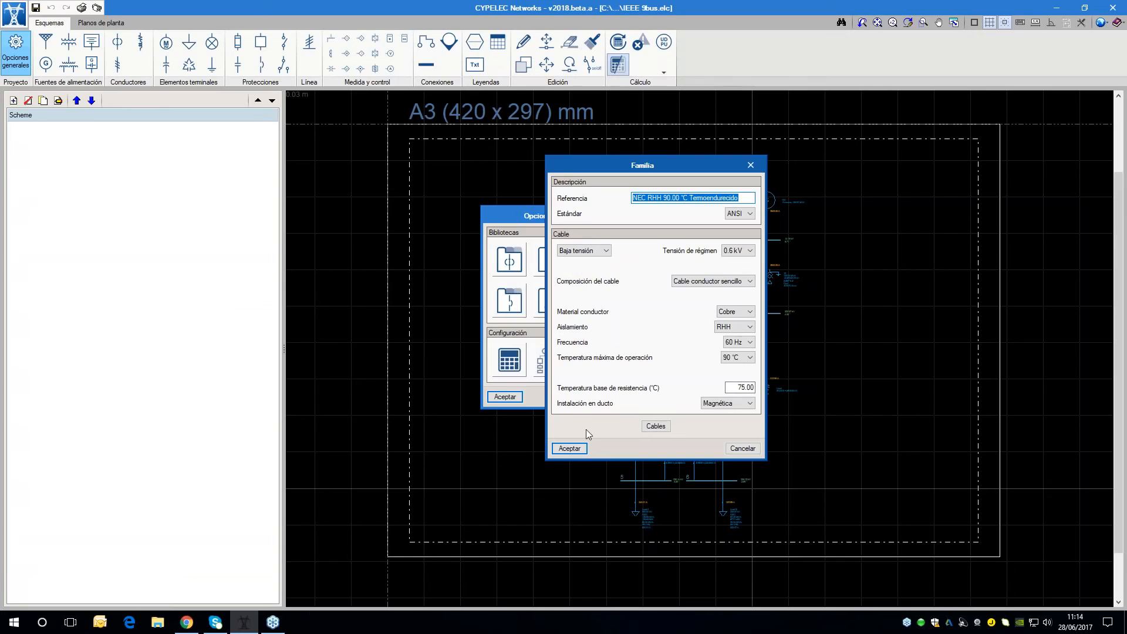
click(666, 426)
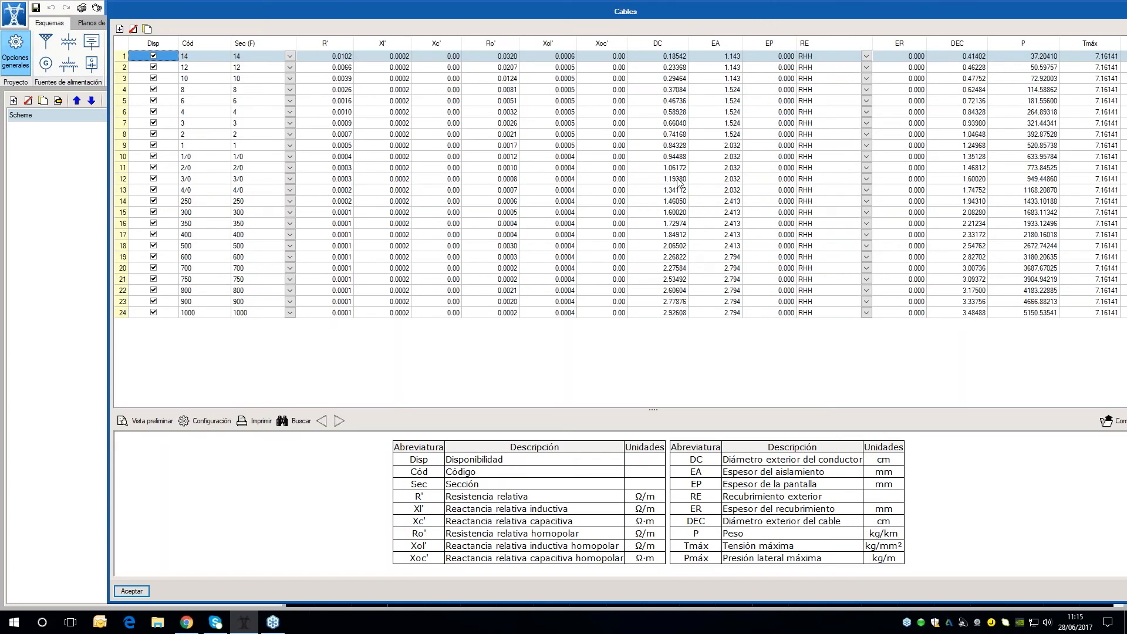
drag(689, 7, 637, 5)
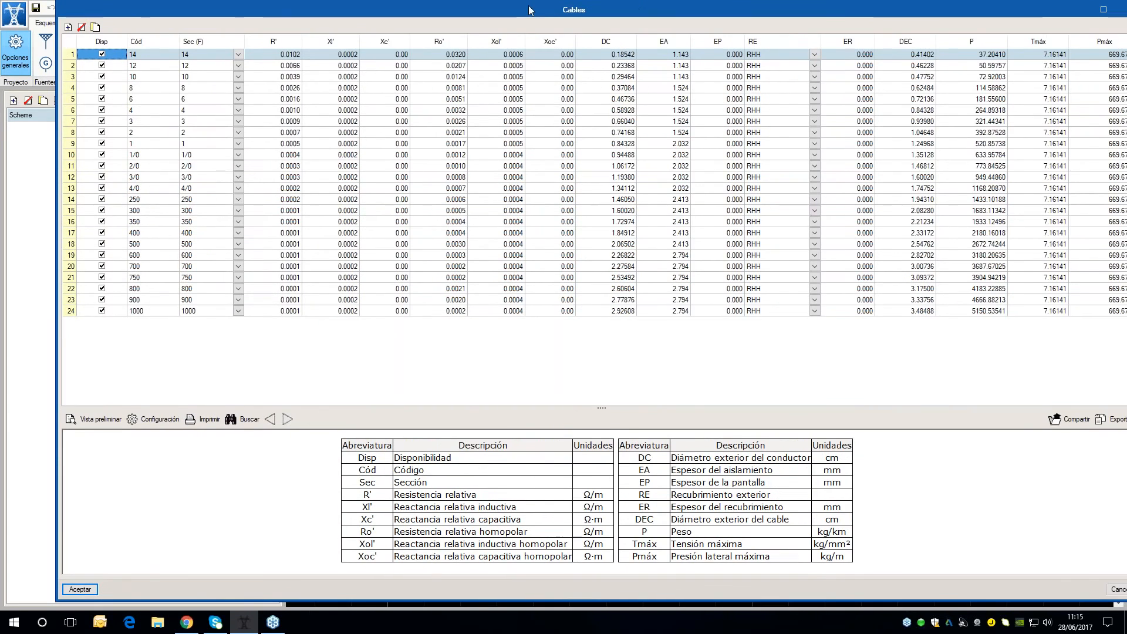
drag(529, 6, 454, 5)
click(1047, 588)
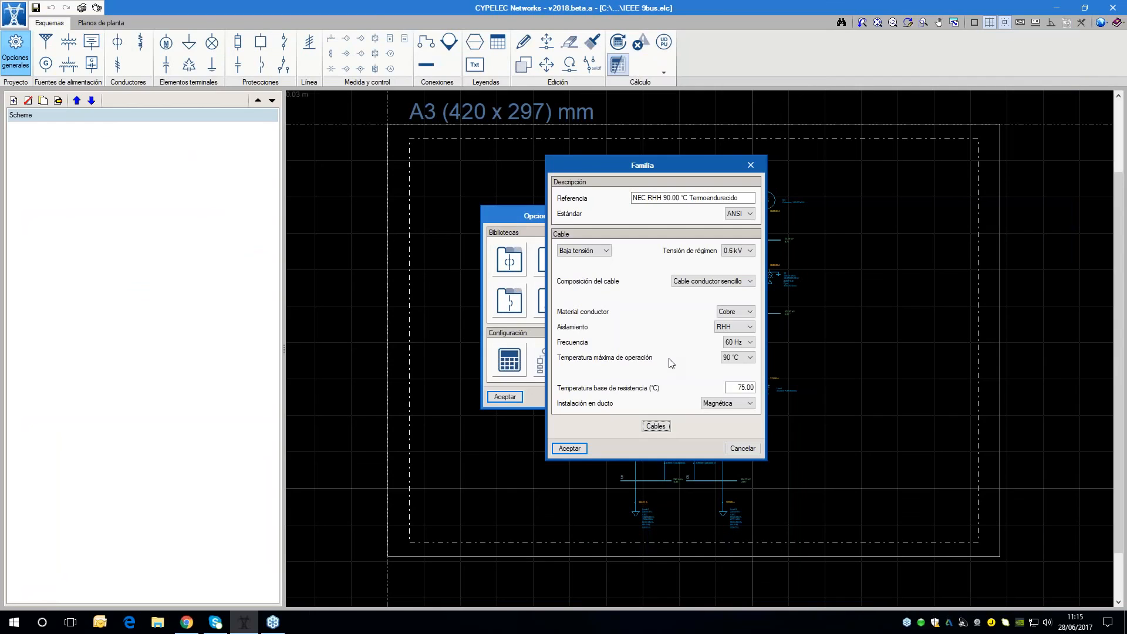
Cancel the family, the cable library and the general options without keeping the changes
click(741, 449)
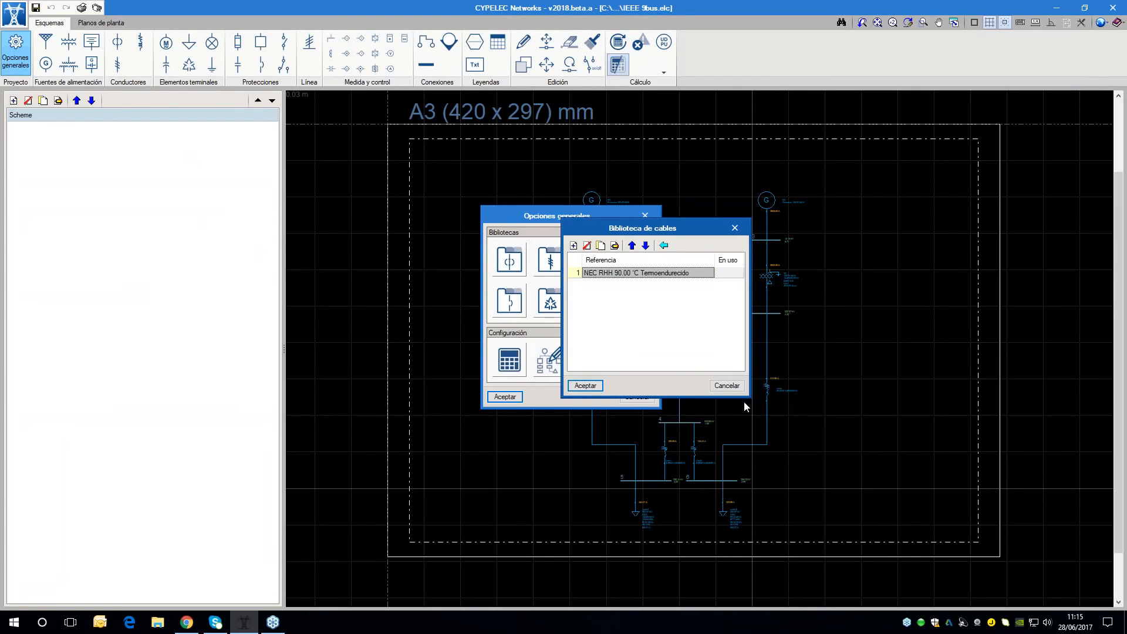
click(728, 387)
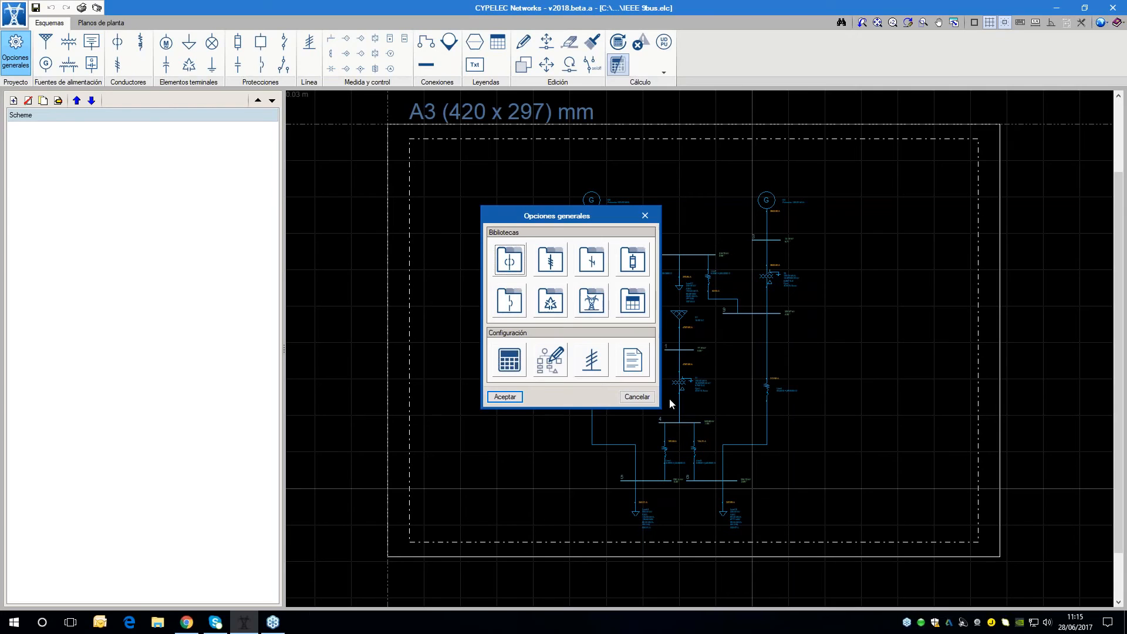
click(637, 397)
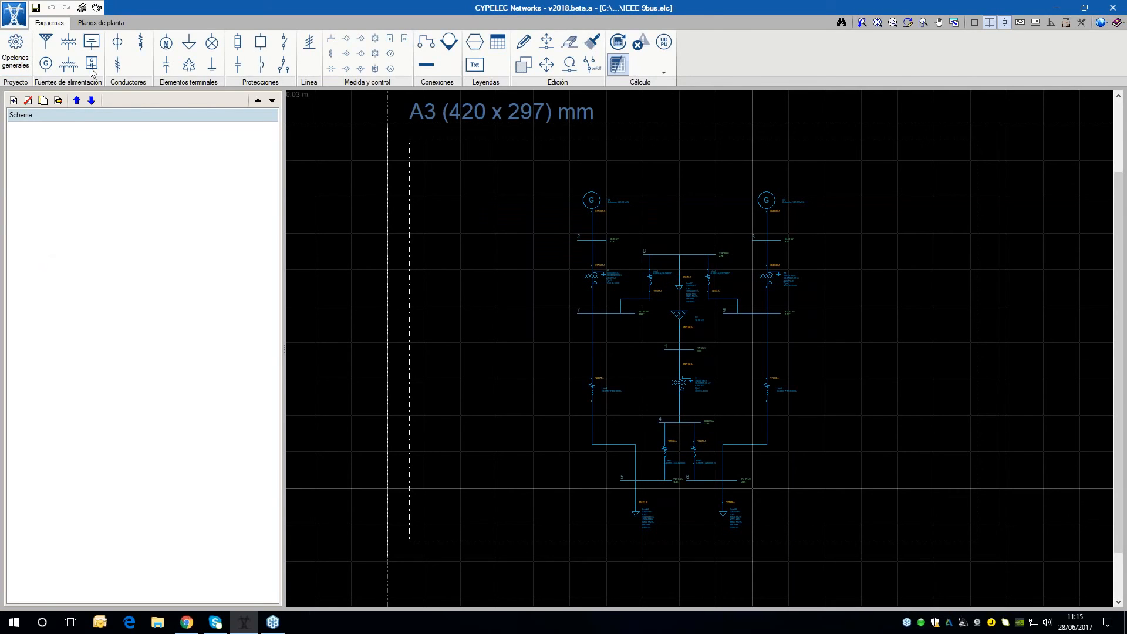
Start a new project with the file name Nuevo3, saving the data of the current IEEE 9bus project
click(24, 17)
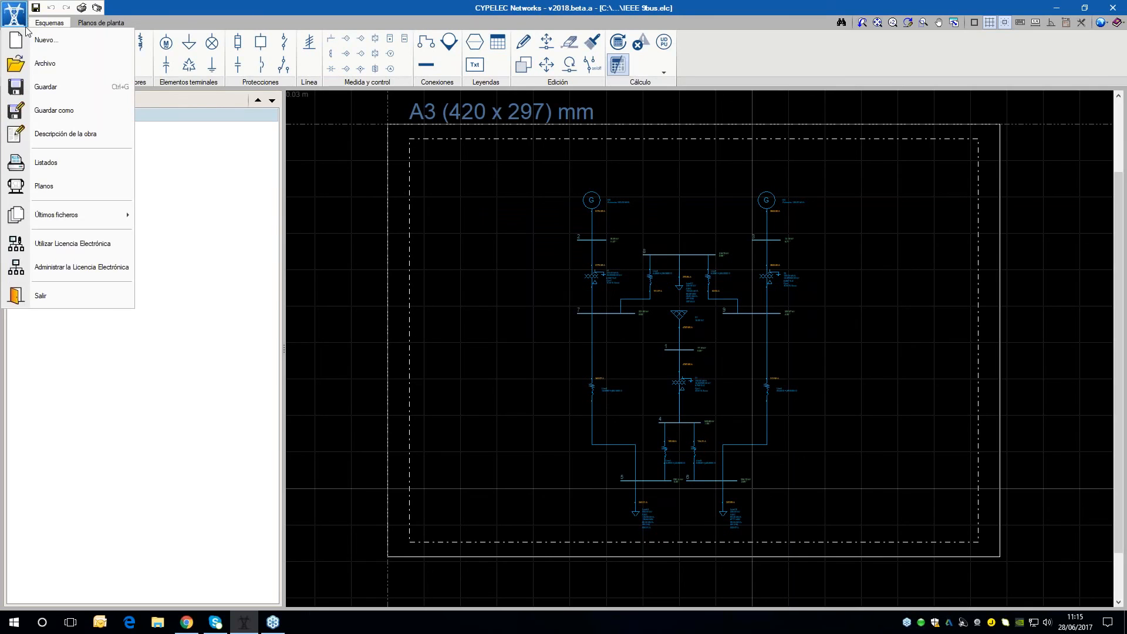
click(46, 40)
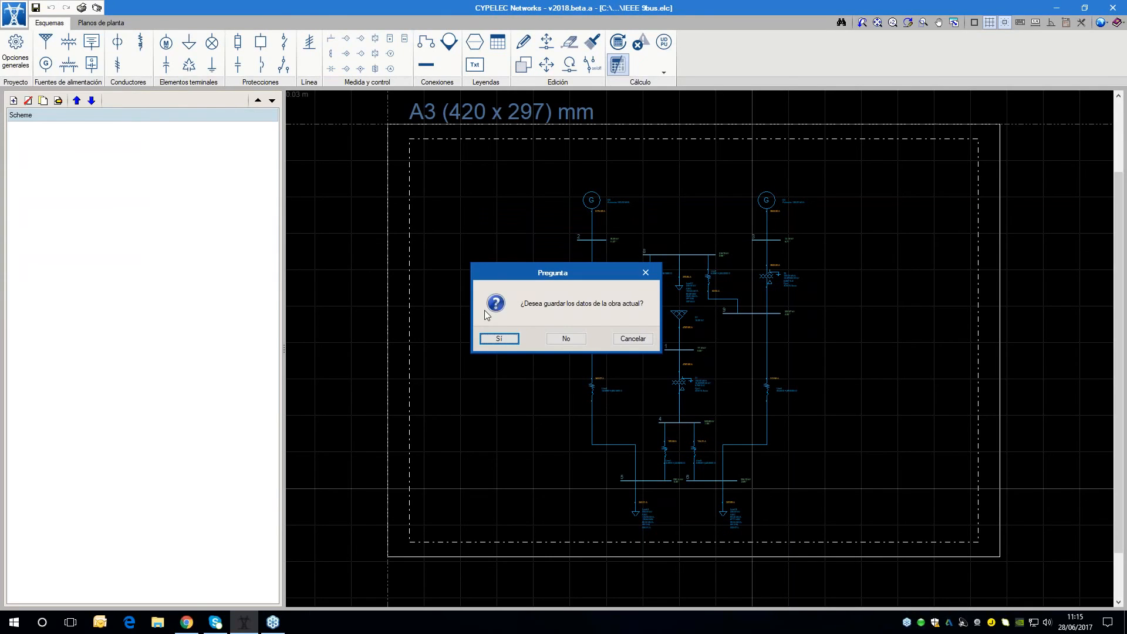
click(509, 340)
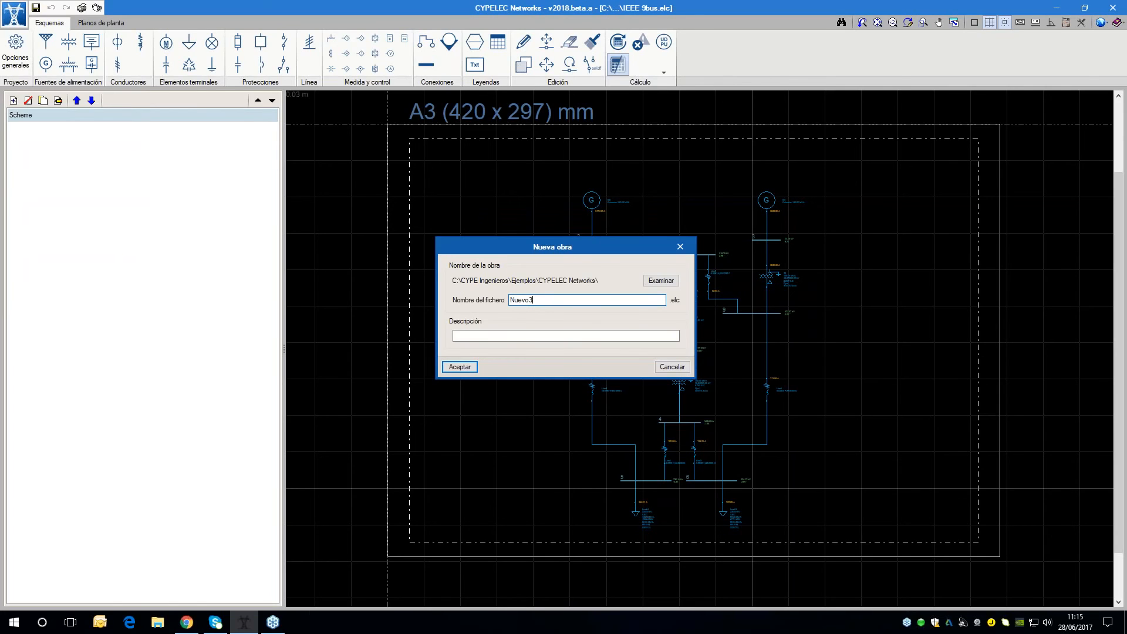
click(461, 368)
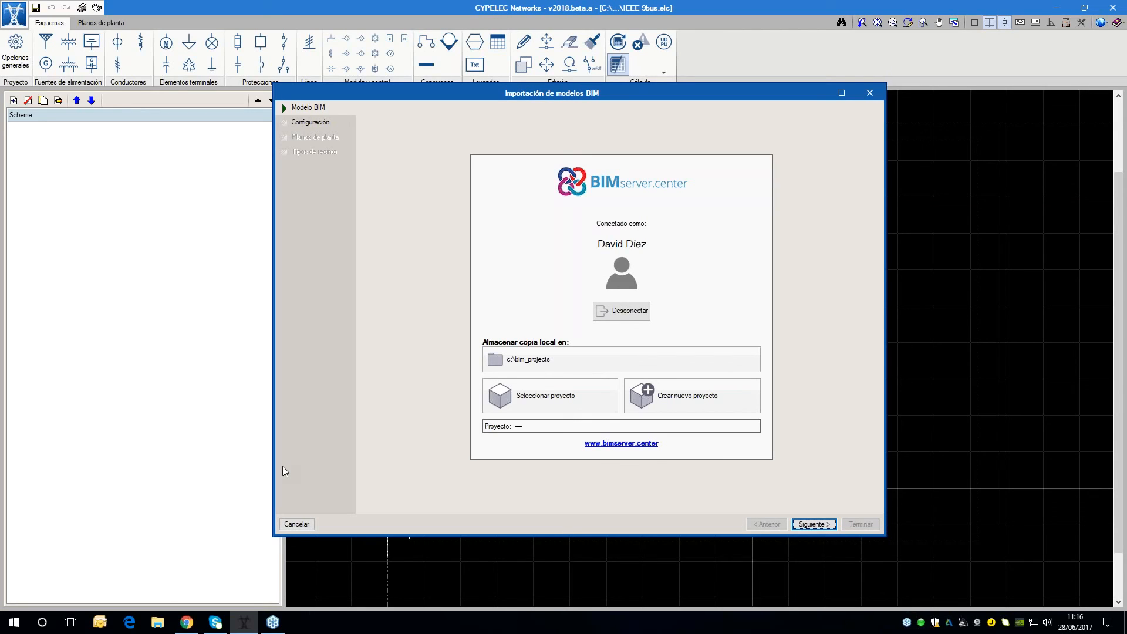
Link the new project to the BIMserver.center project Pruebas Cypelec and finish the BIM model import
click(569, 398)
drag(379, 173, 391, 153)
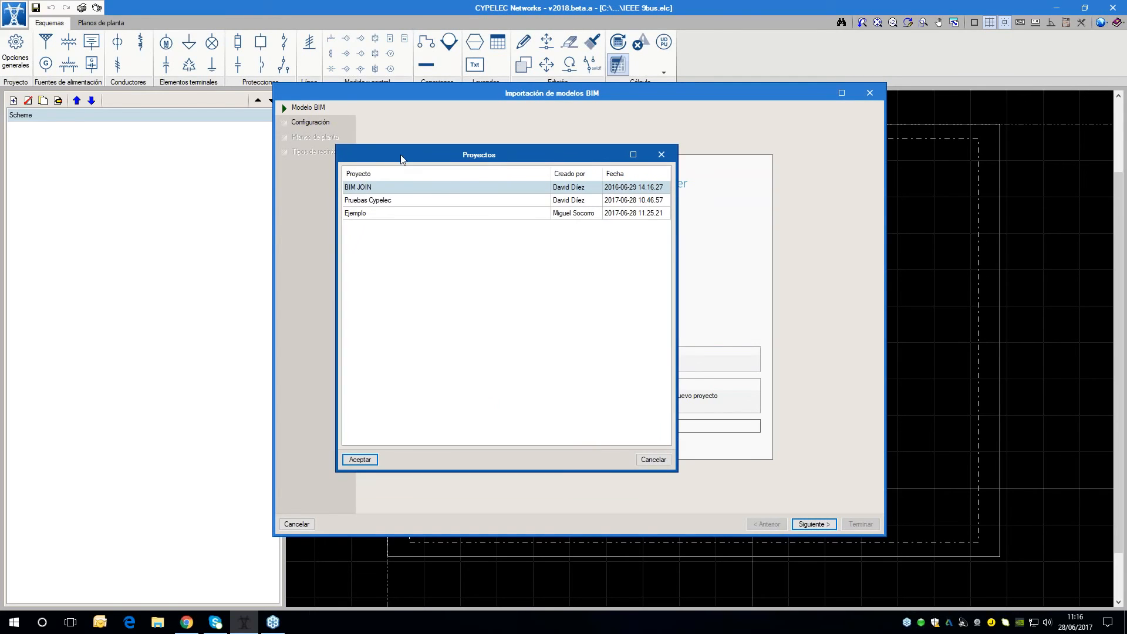
click(404, 200)
click(359, 460)
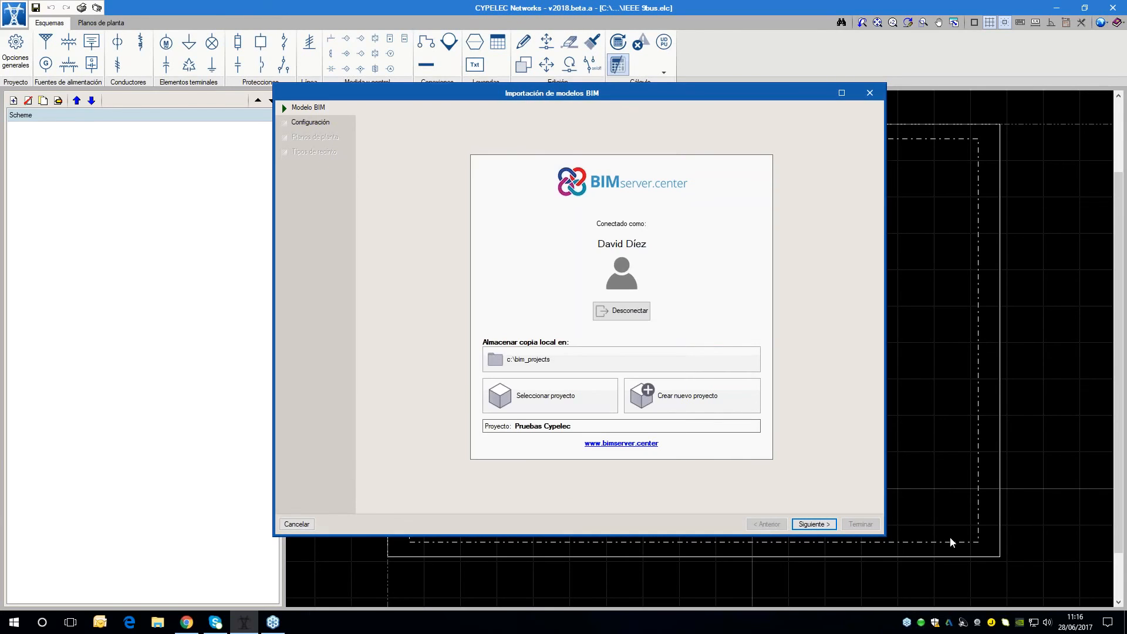
click(813, 524)
click(861, 524)
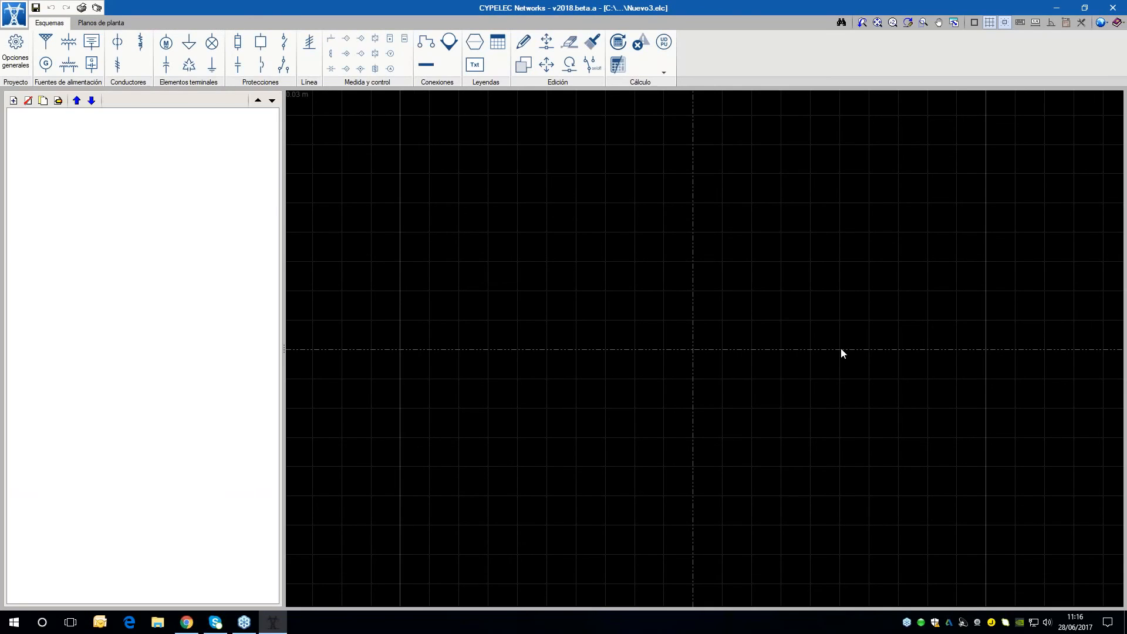
Import only the NEC RHH 90.00 °C Termoendurecido family into the project's cable library and accept the library
scroll(673, 382, down, 1)
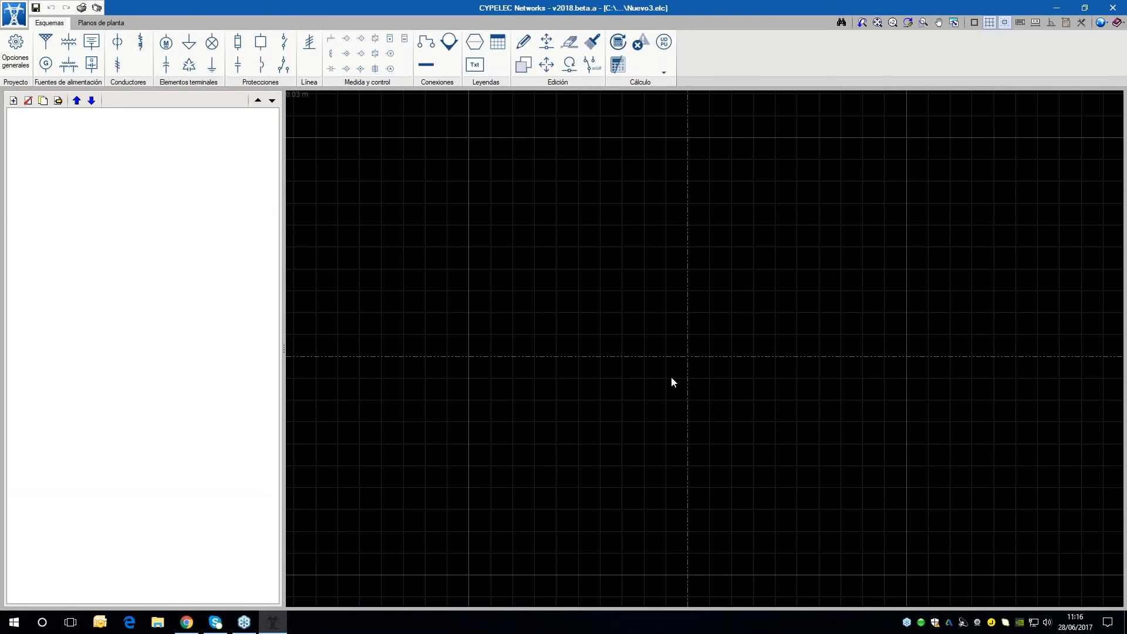
scroll(573, 352, down, 1)
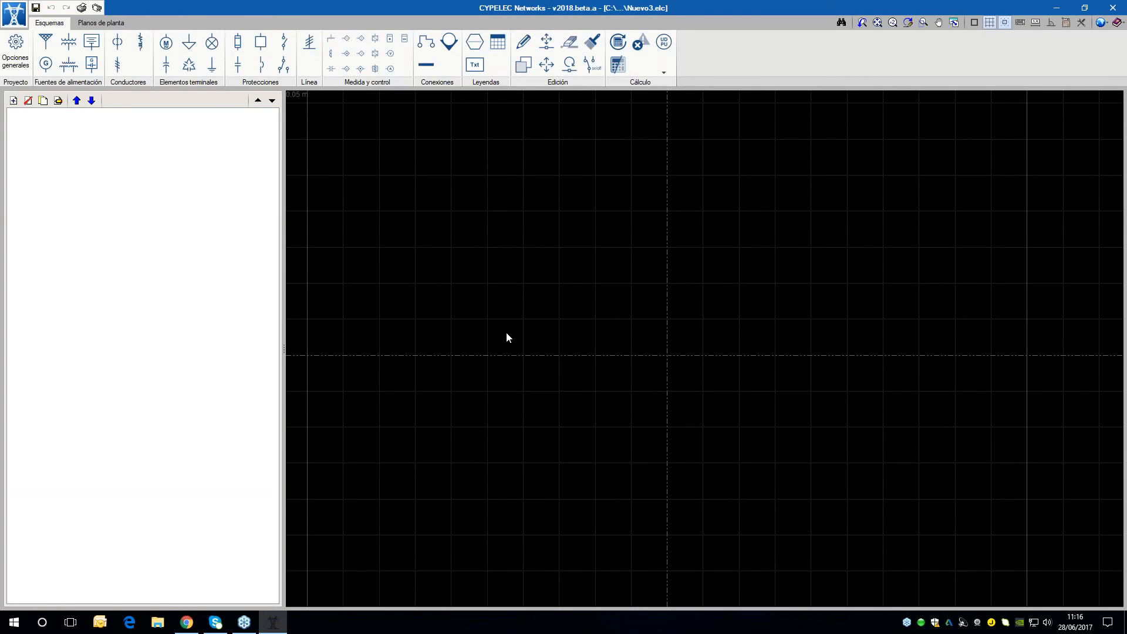
click(11, 67)
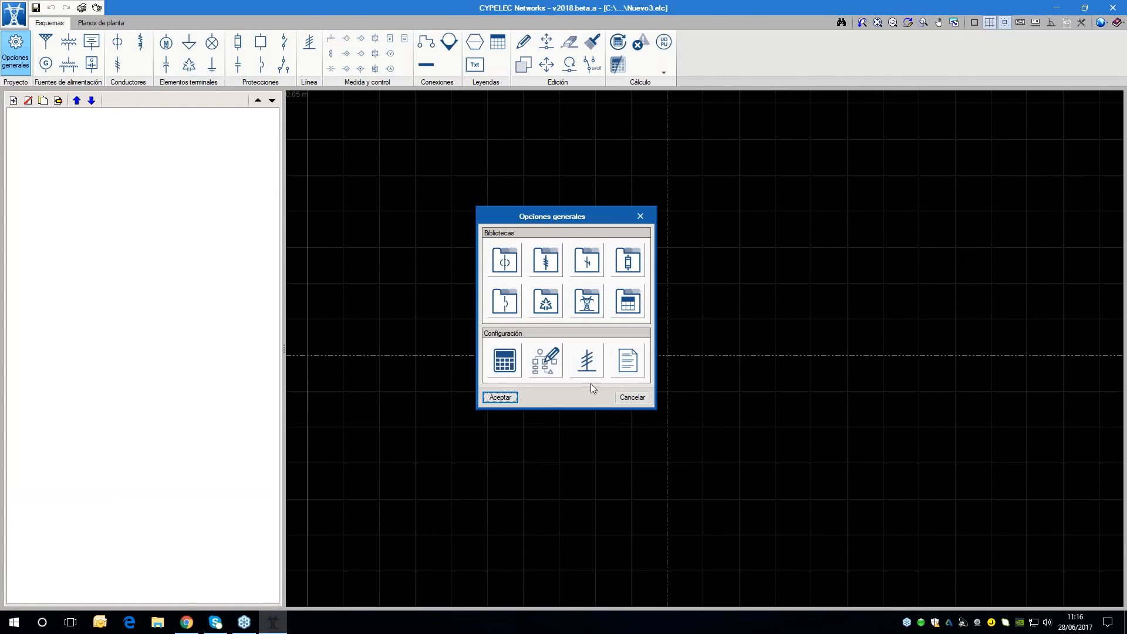
click(505, 260)
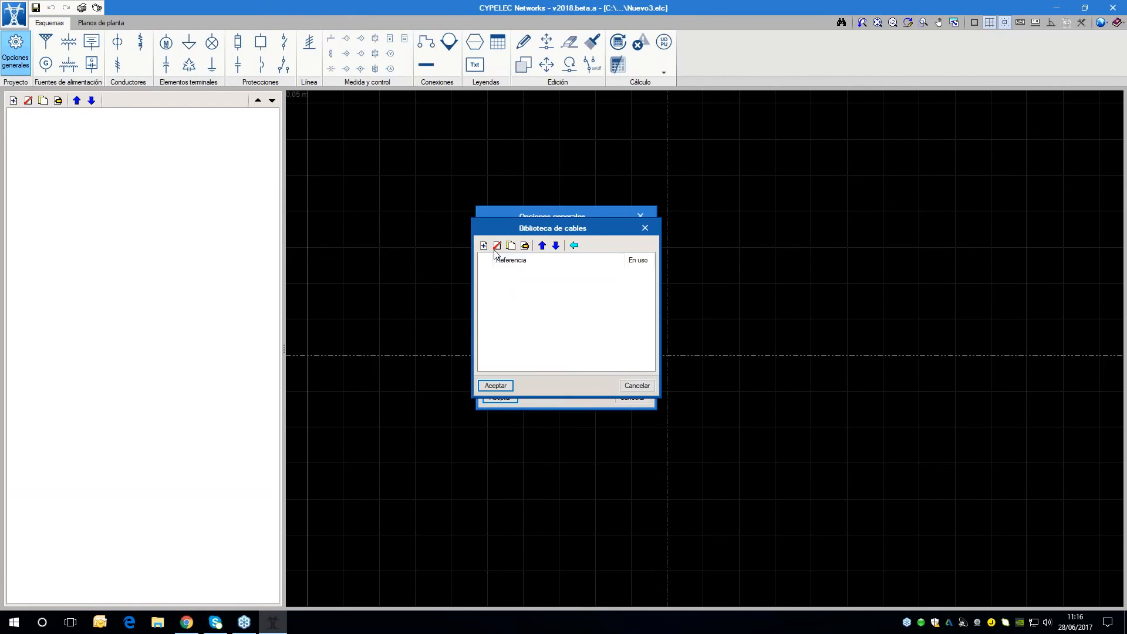
click(573, 247)
click(40, 44)
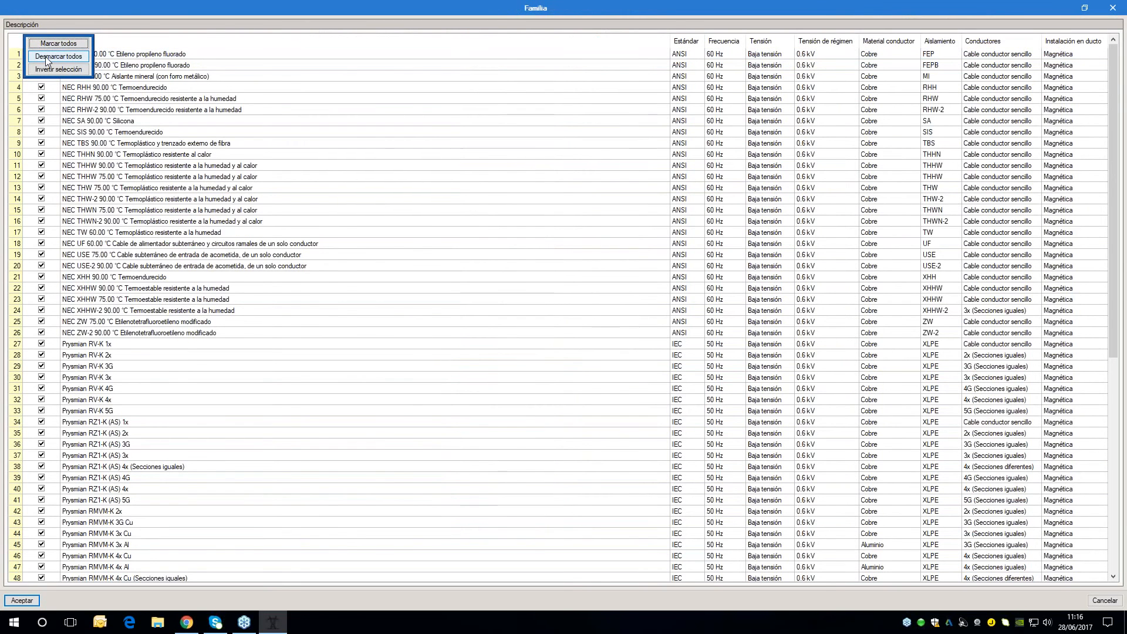
click(47, 61)
click(41, 87)
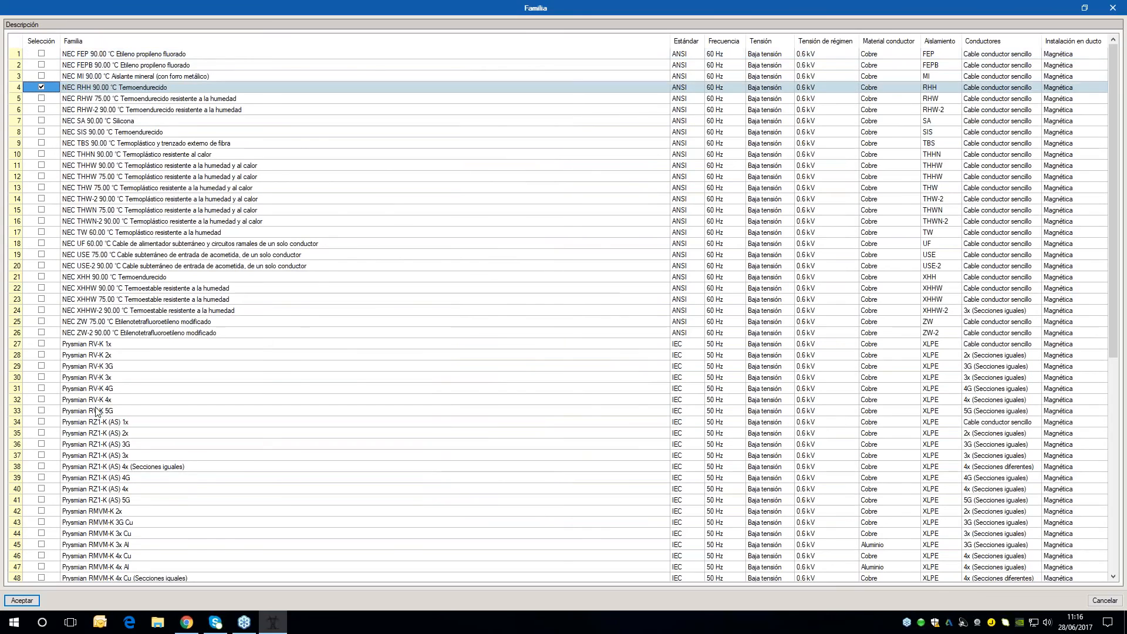
click(23, 600)
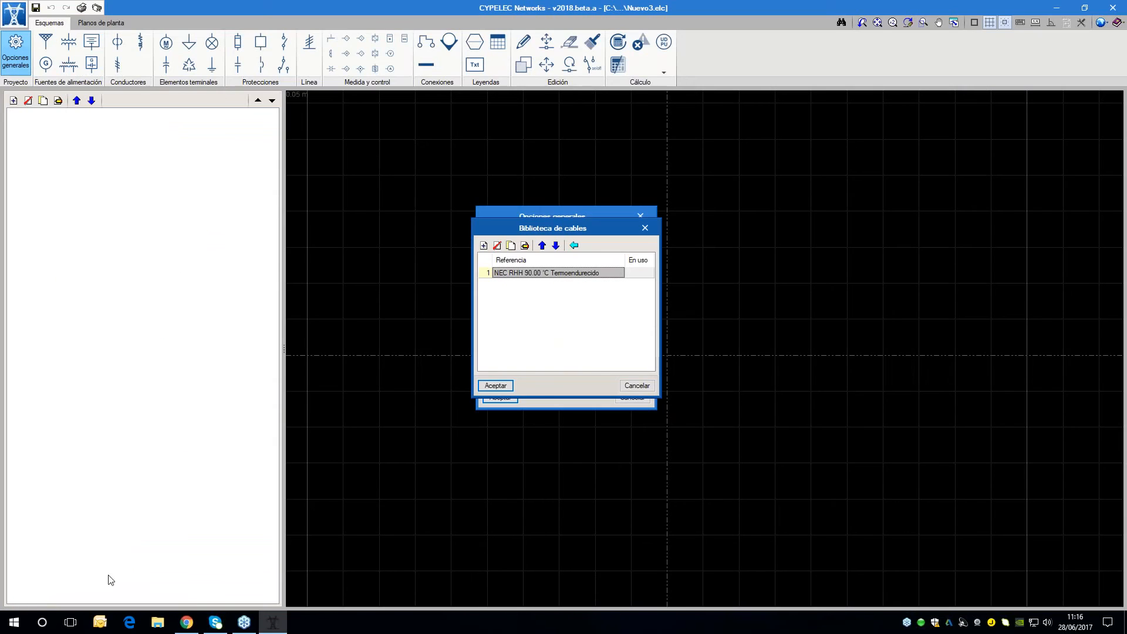
click(502, 387)
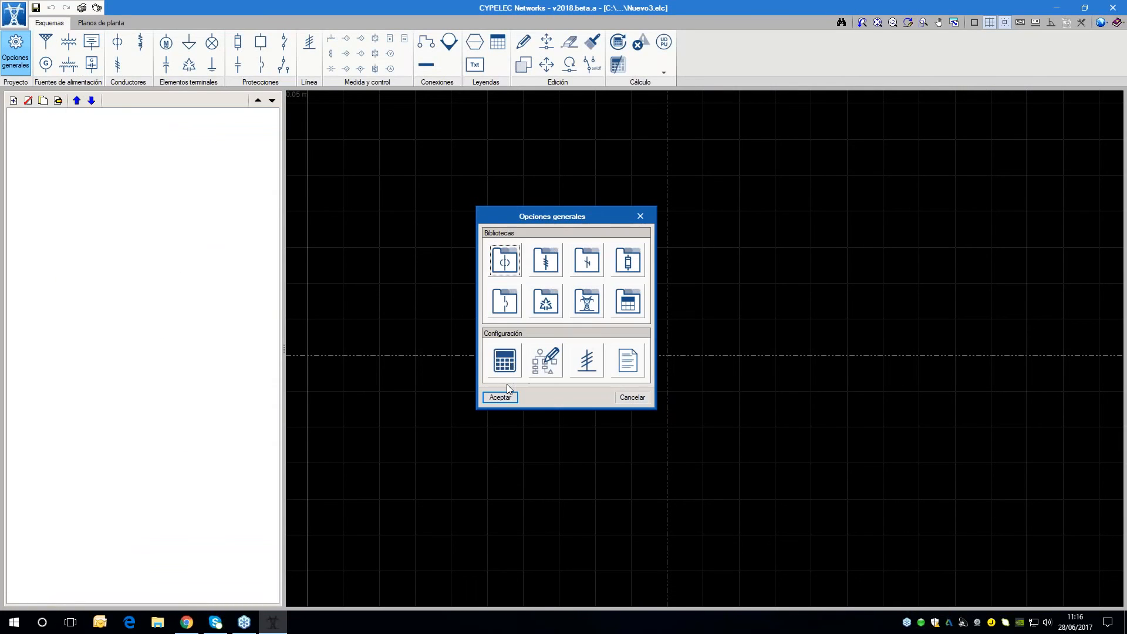
Import only the Conductores AAC family into the transmission line library, leaving out the AAAC, ACAR, ACSR and ACSR/AW families
click(550, 263)
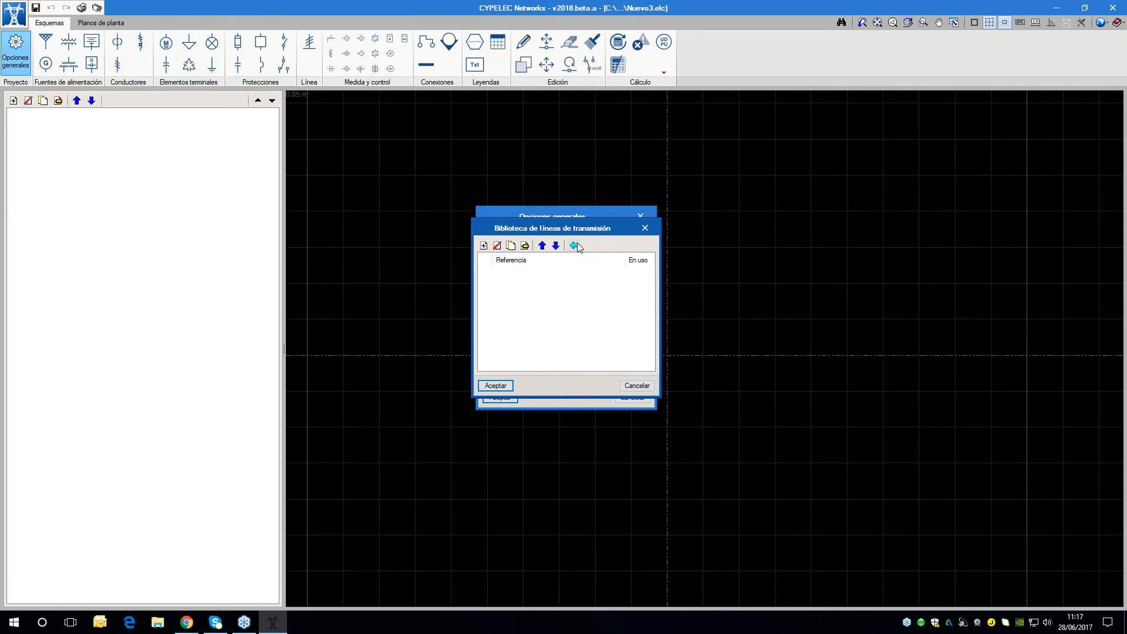
click(575, 245)
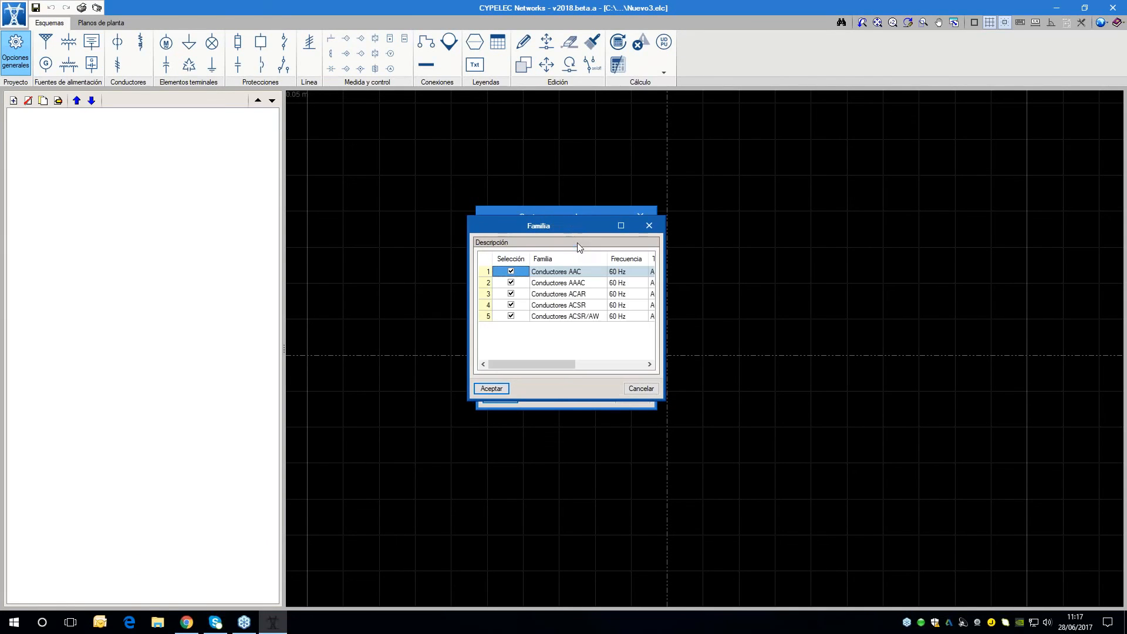
click(511, 282)
click(512, 294)
click(511, 305)
click(512, 316)
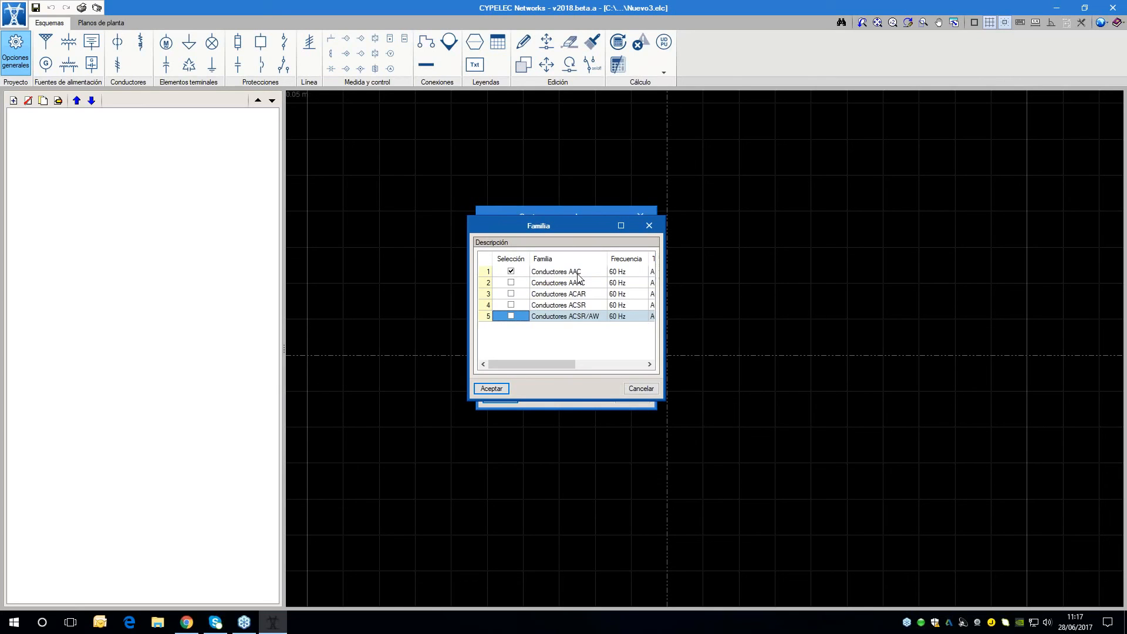
click(492, 388)
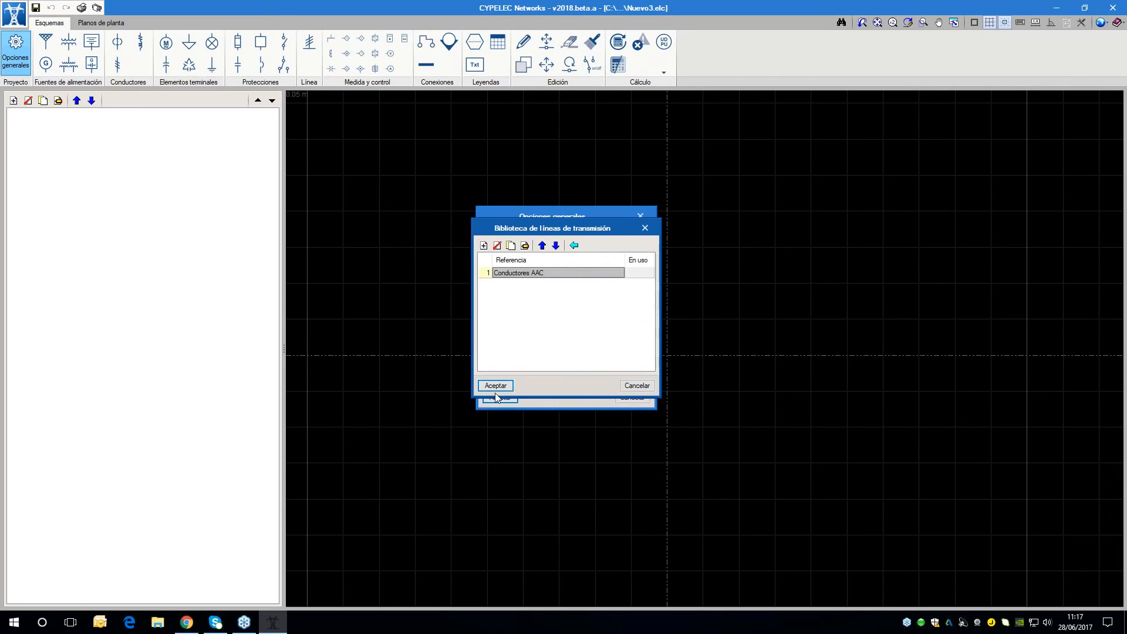
Examine the Conductores AAC family's data and cable table, and accept the family and the transmission line library
click(525, 246)
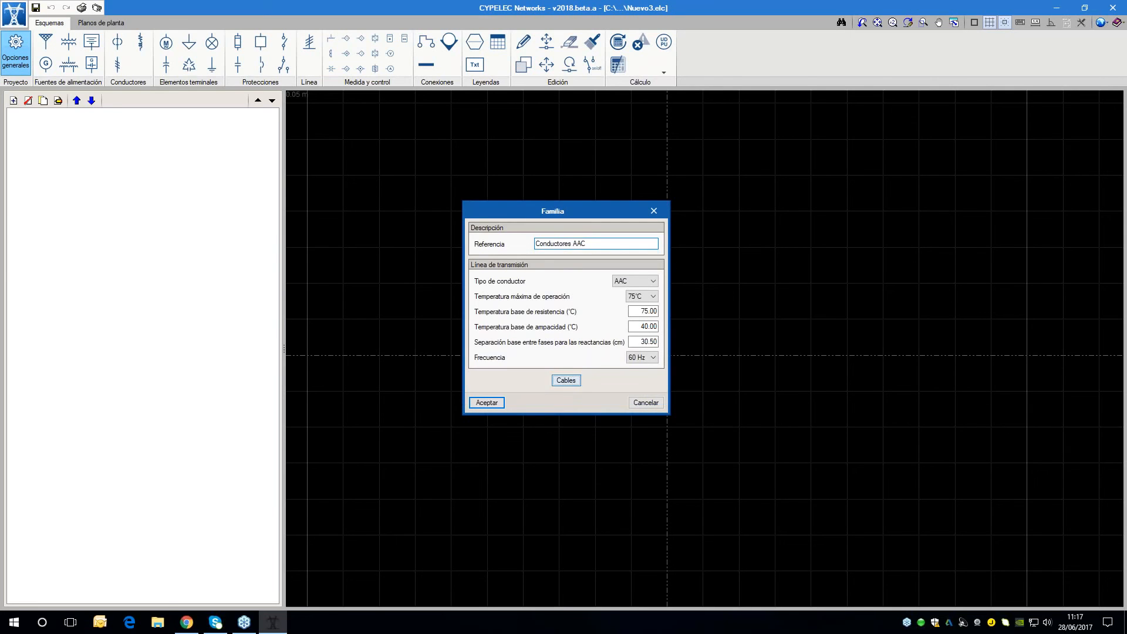
click(566, 379)
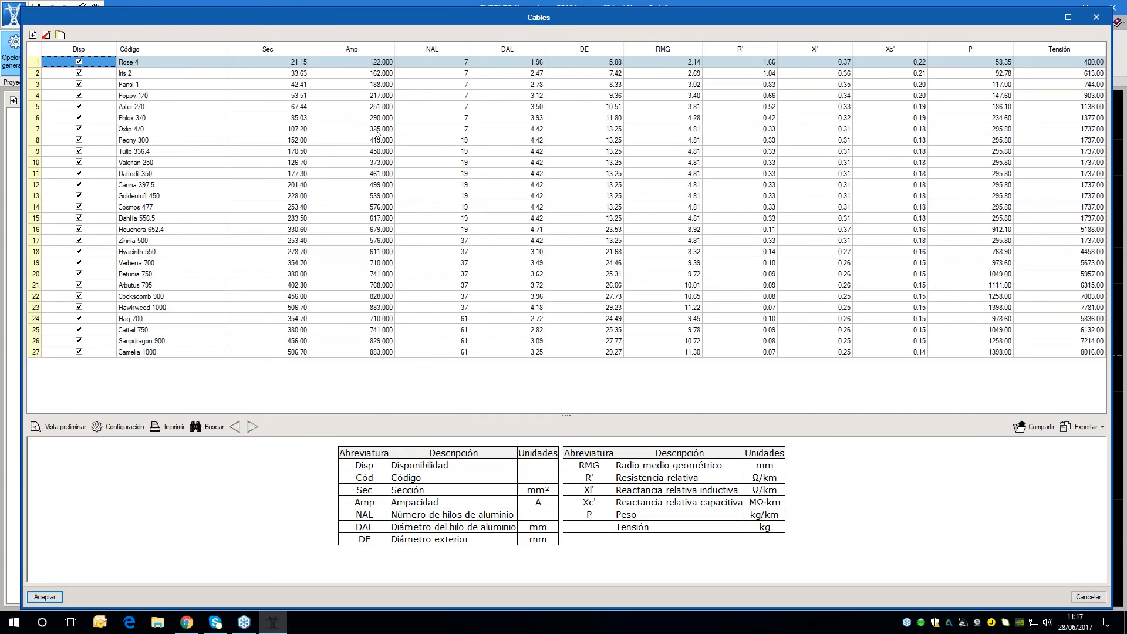
click(37, 598)
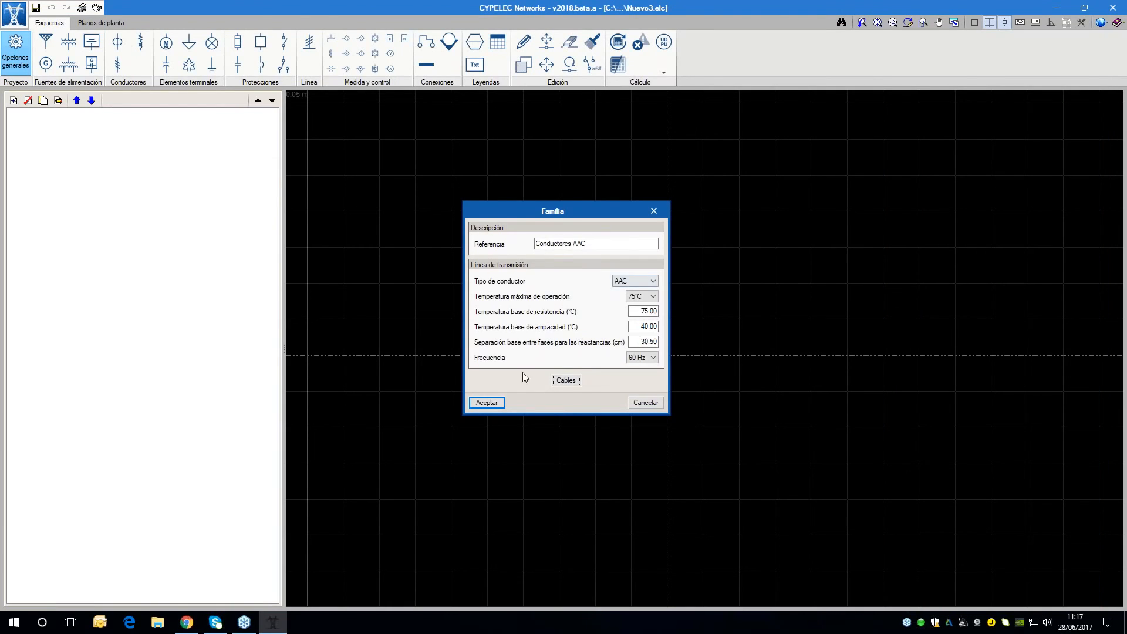
click(500, 404)
click(517, 386)
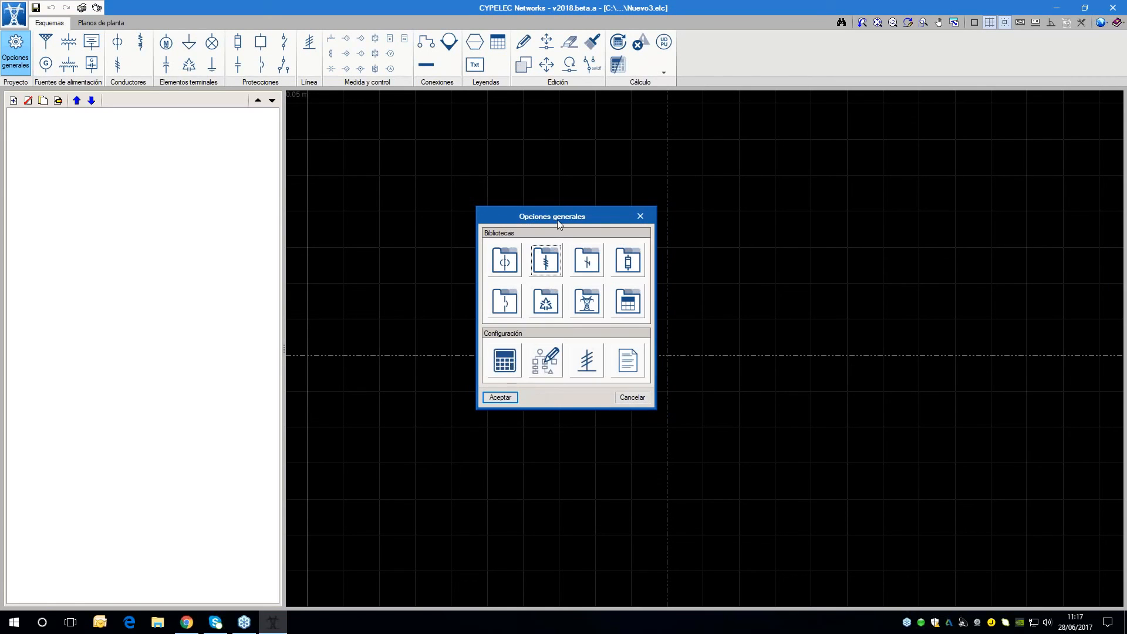
Import the families Centelsa - Cobre duro desnudo and Centelsa - Cobre suave desnudo into the ground cable library and accept it
click(589, 266)
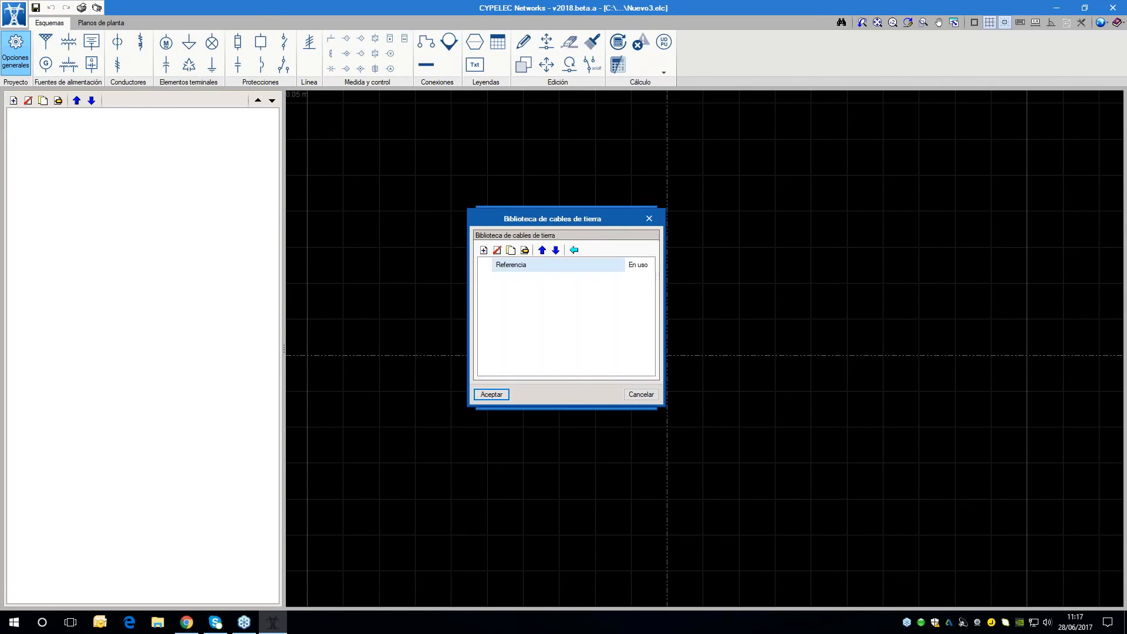
click(574, 250)
click(499, 386)
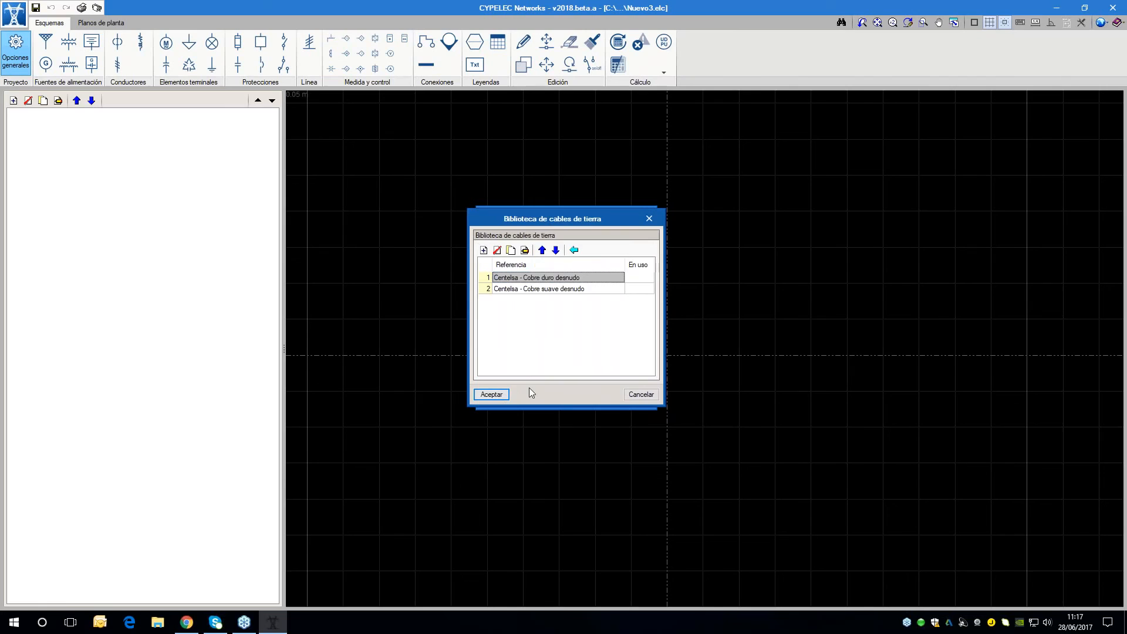
click(502, 394)
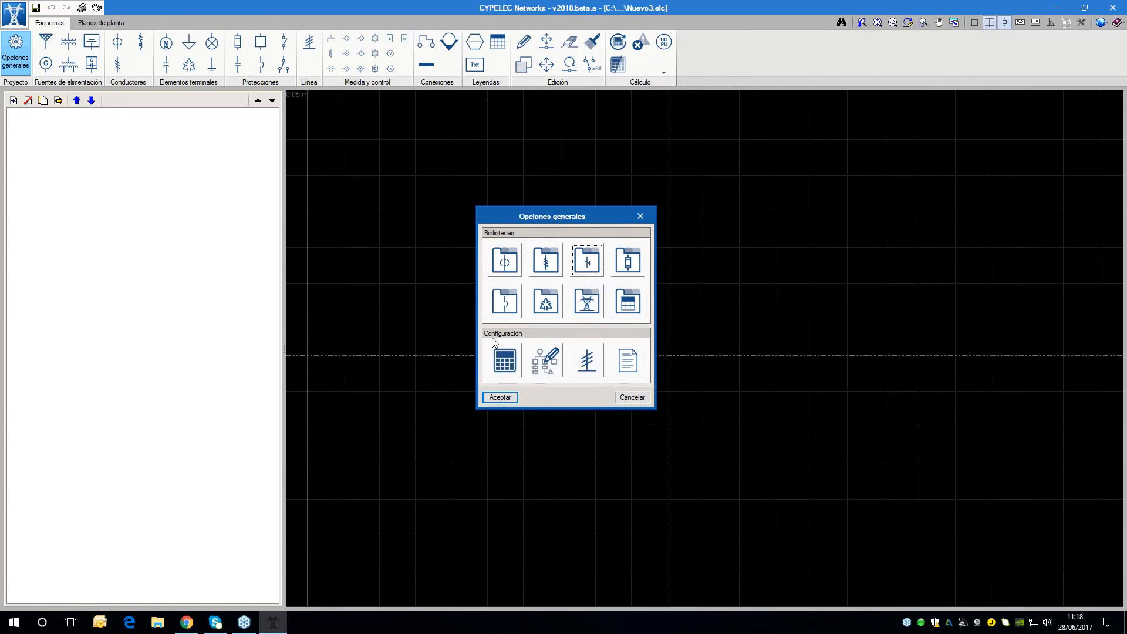
Examine the calculation options for network frequency and load flow, including the load flow help on the calculation method
click(496, 368)
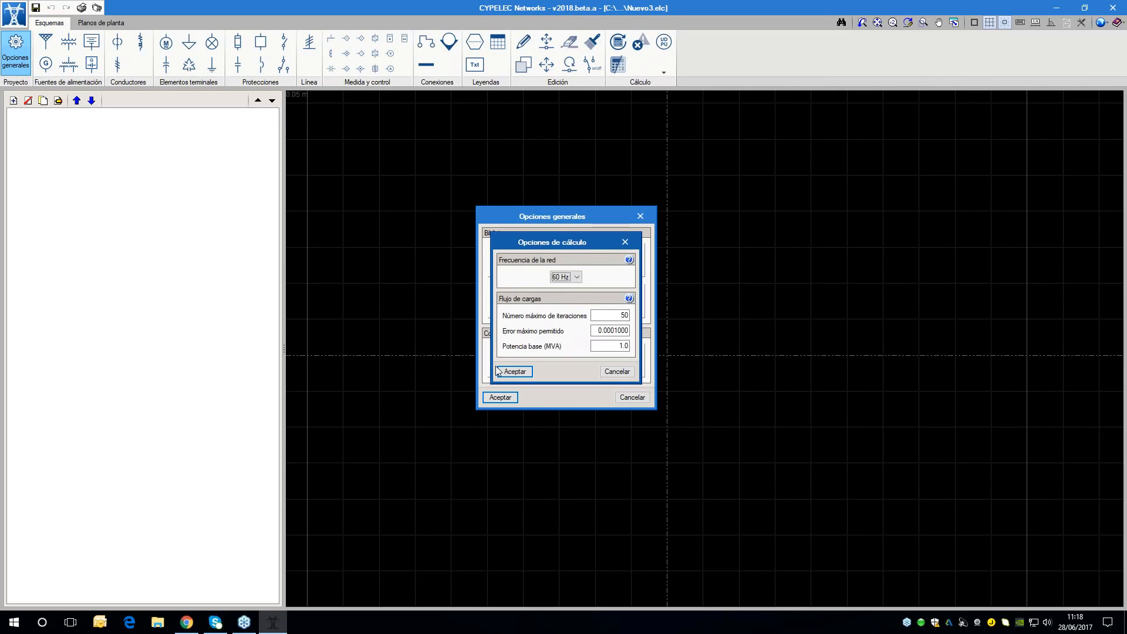
drag(522, 237, 684, 217)
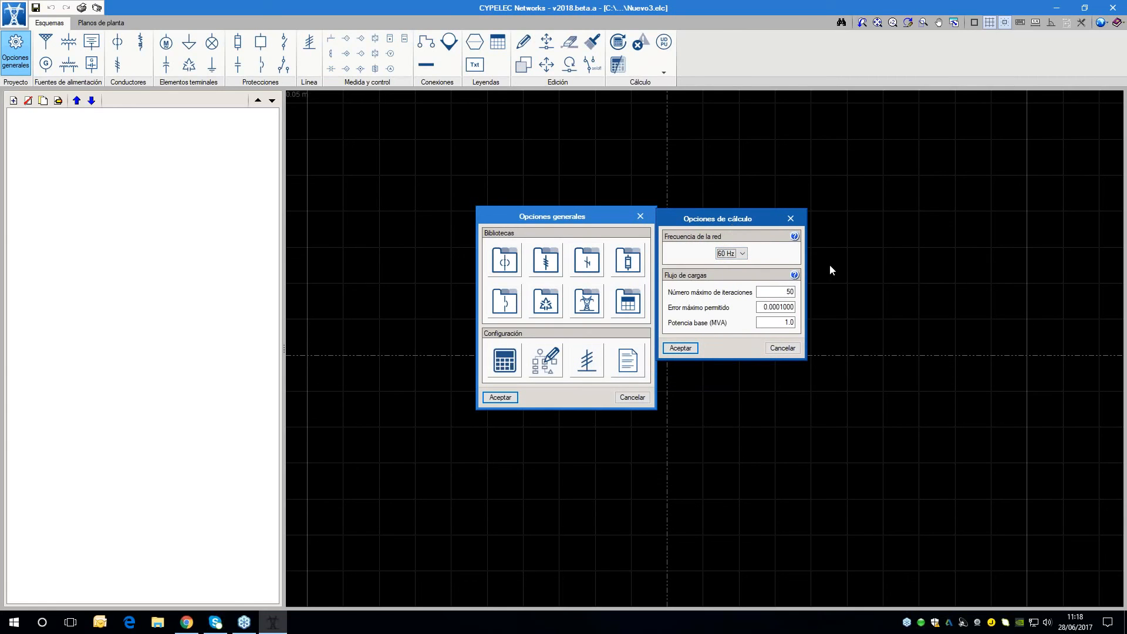
drag(752, 214, 730, 217)
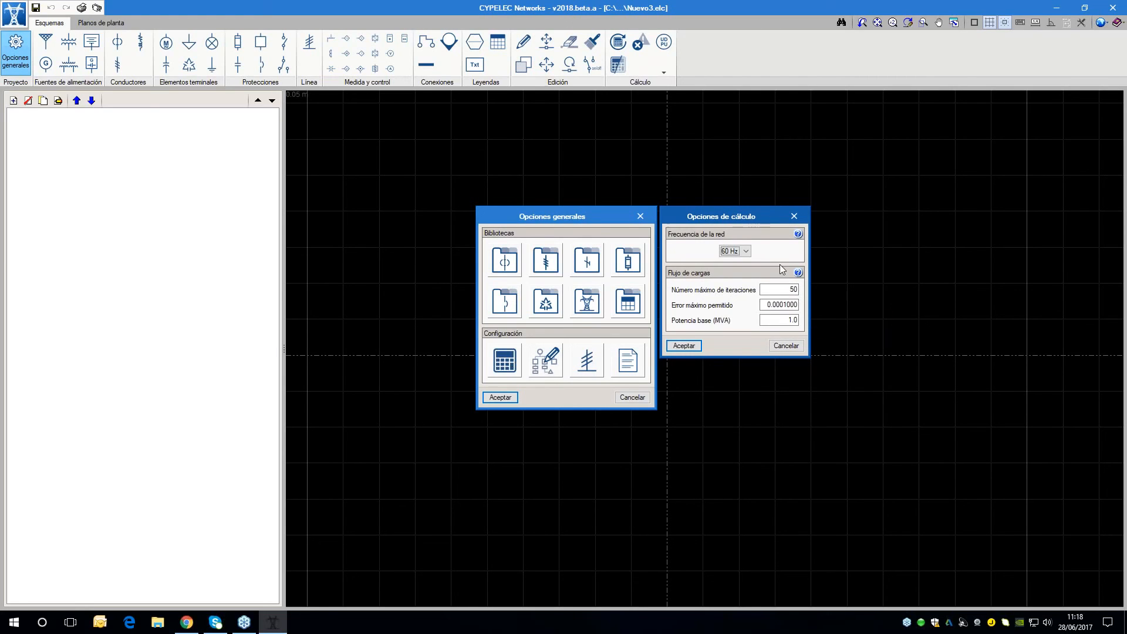
click(798, 272)
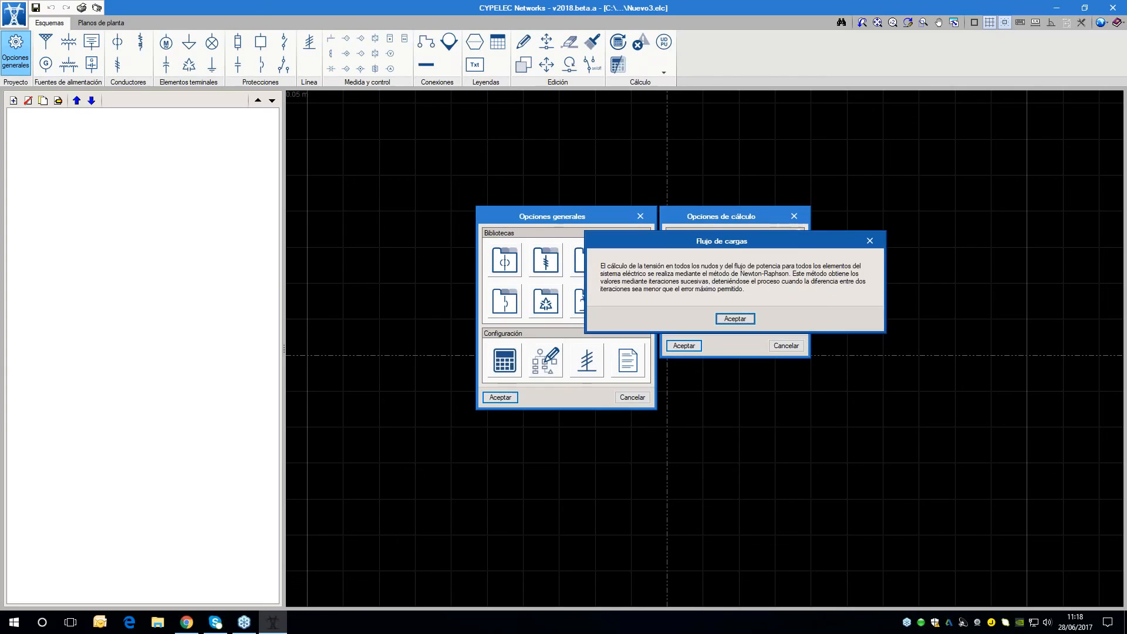
drag(678, 237, 795, 372)
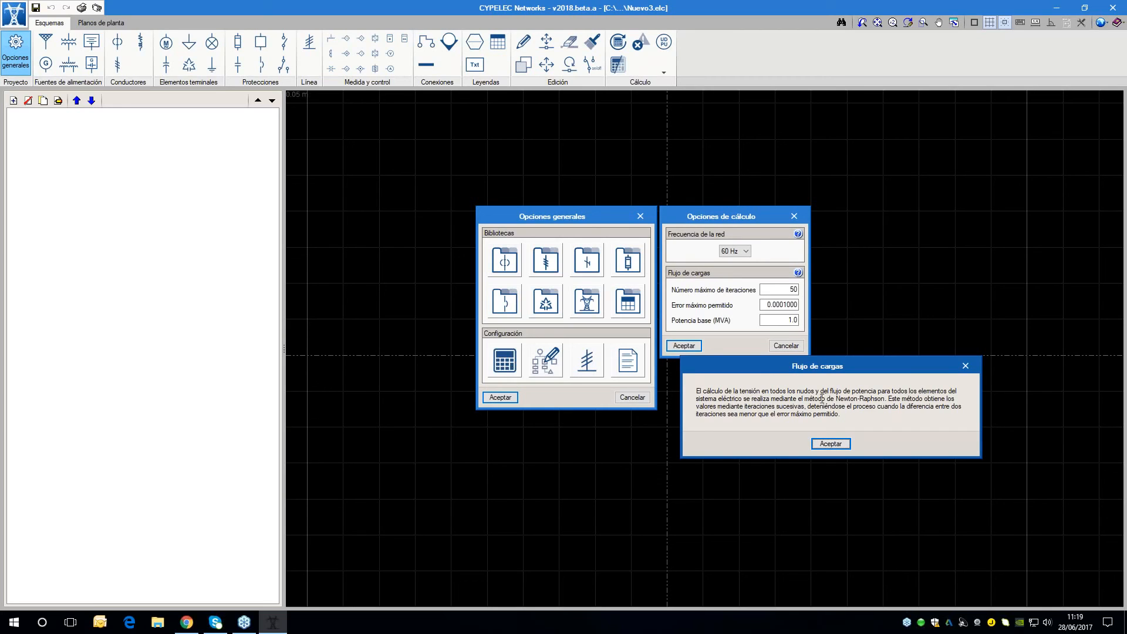
drag(815, 400, 902, 399)
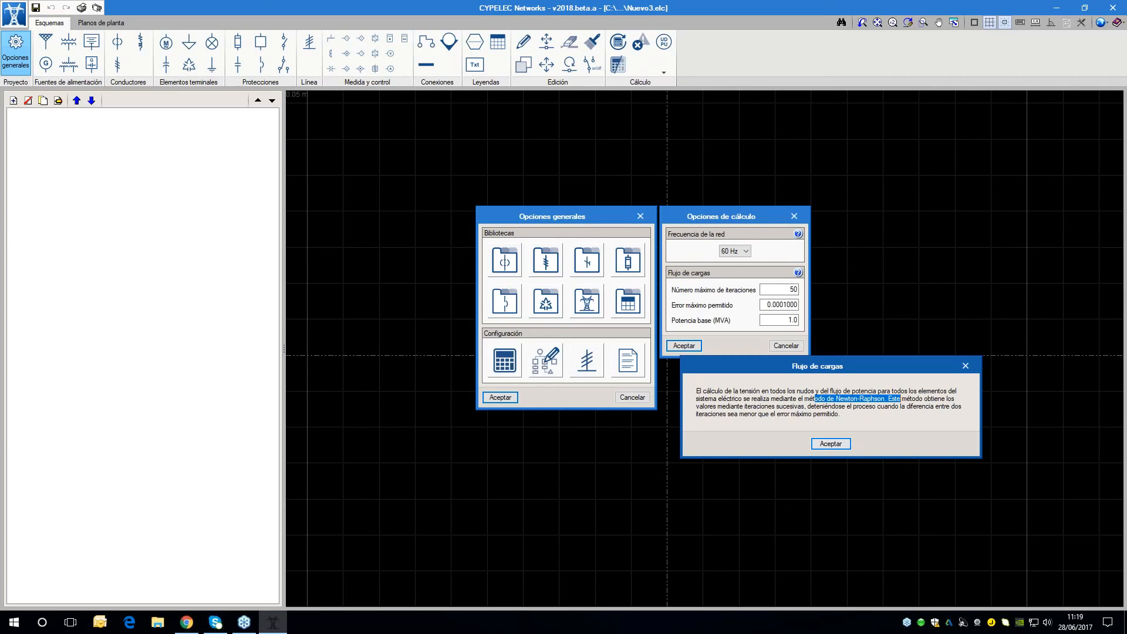
click(846, 444)
click(684, 345)
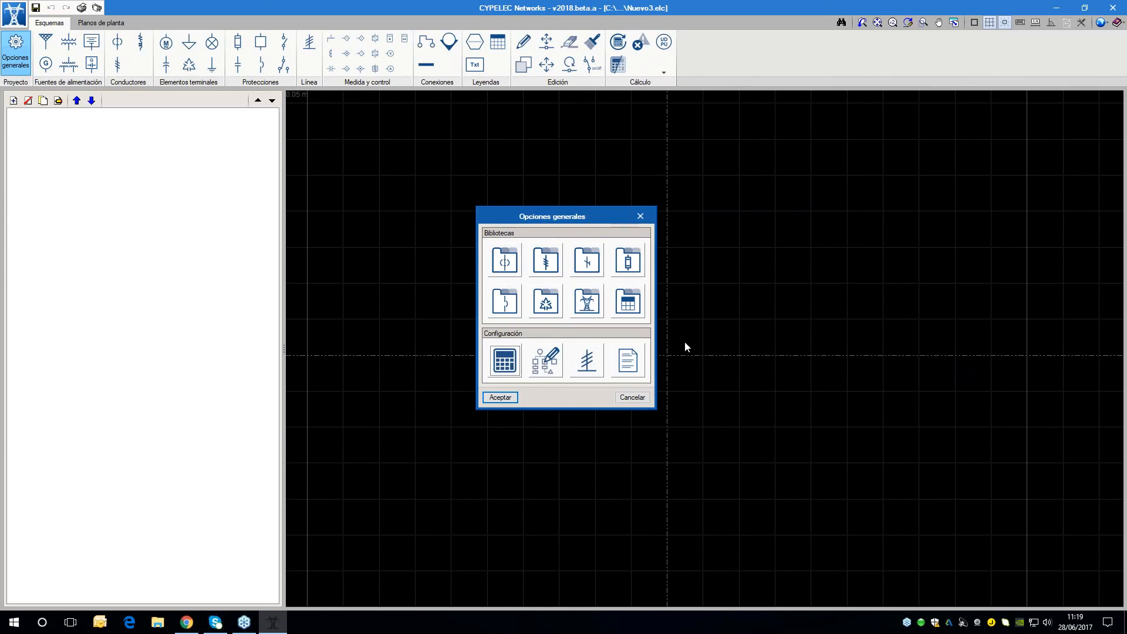
Review the drawing options for power sources, conductors, terminal elements, protections and measurement and control, and close them without changes
click(554, 359)
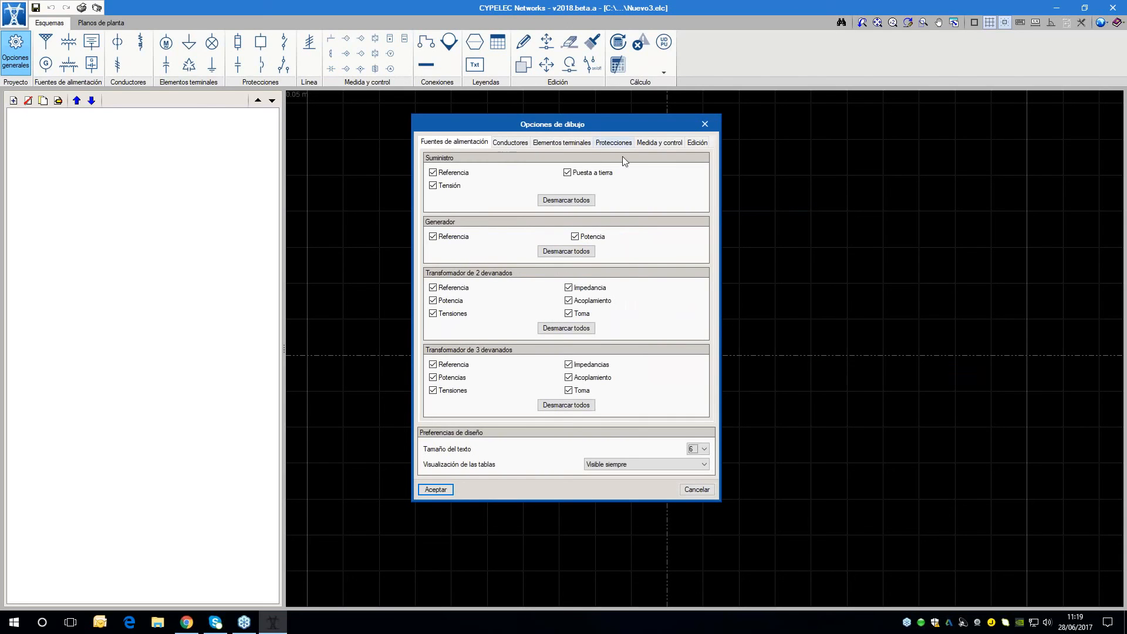
drag(589, 121, 734, 126)
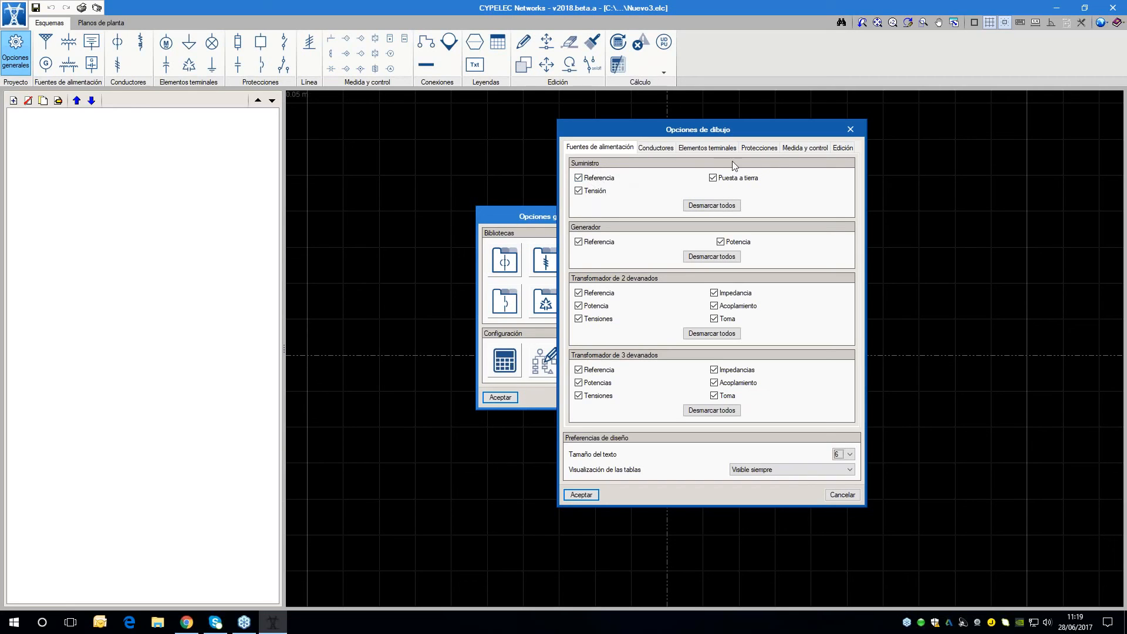
key(ctrl+Tab)
key(ctrl+Tab)
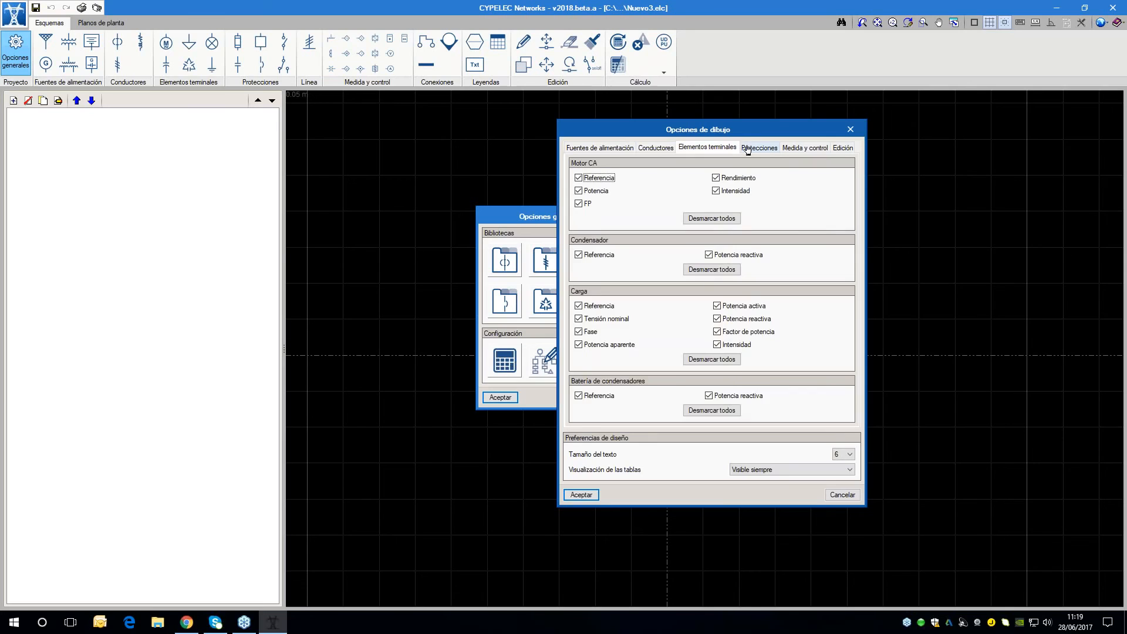
click(747, 149)
key(ctrl+Tab)
key(ctrl+Tab)
click(706, 149)
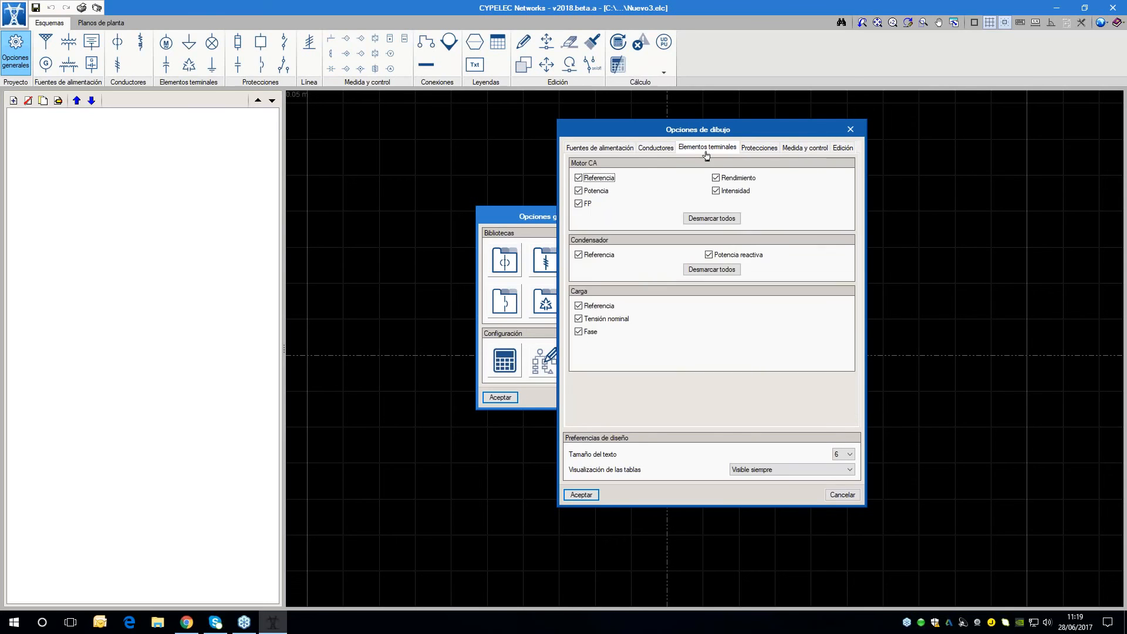
click(655, 150)
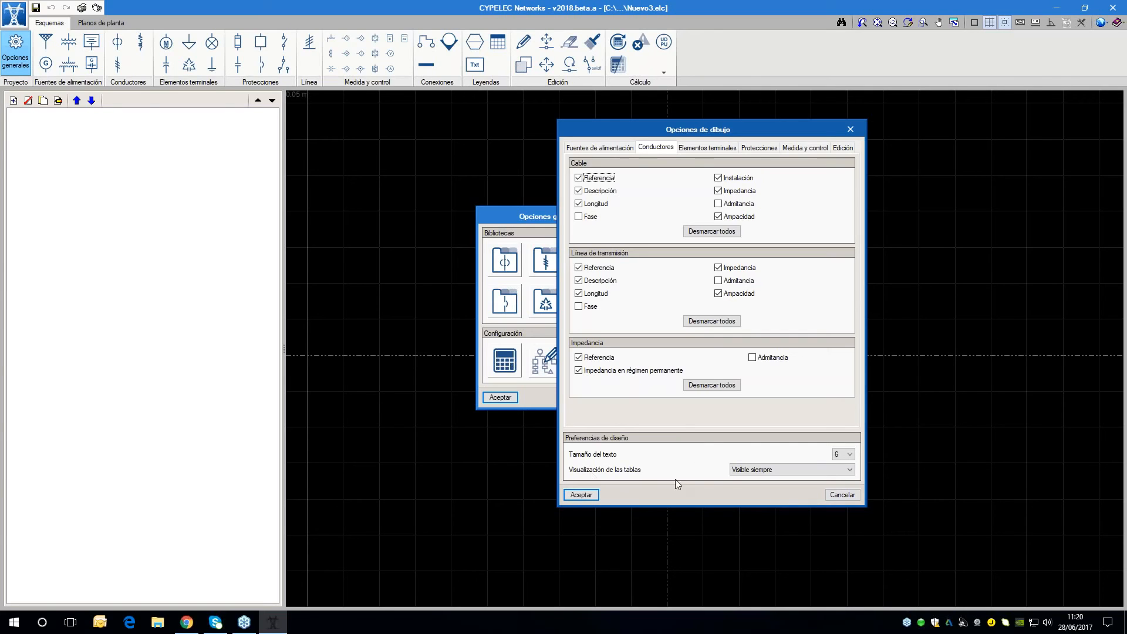
click(834, 494)
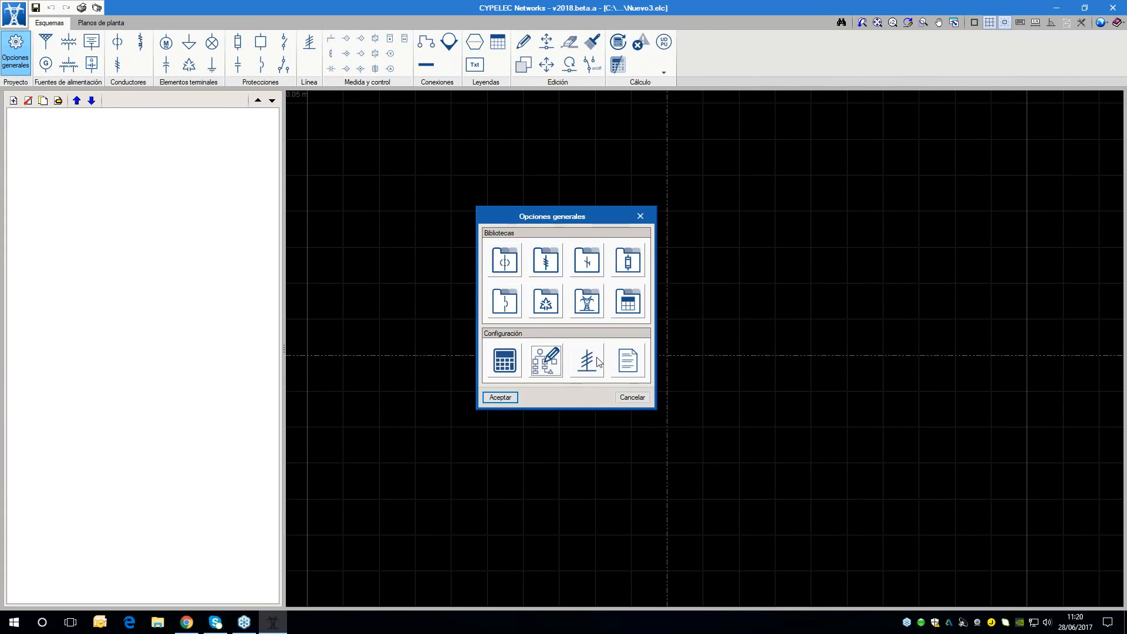
Try adding a user line named gret, view the elements available for it, and discard the user line changes
click(597, 361)
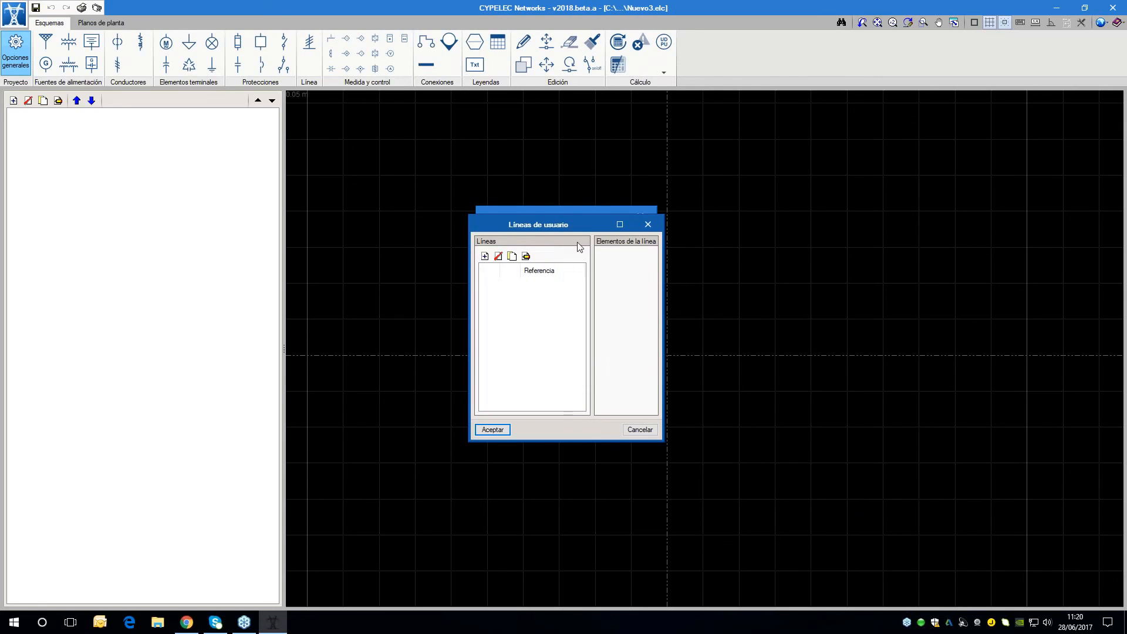
drag(574, 224, 475, 149)
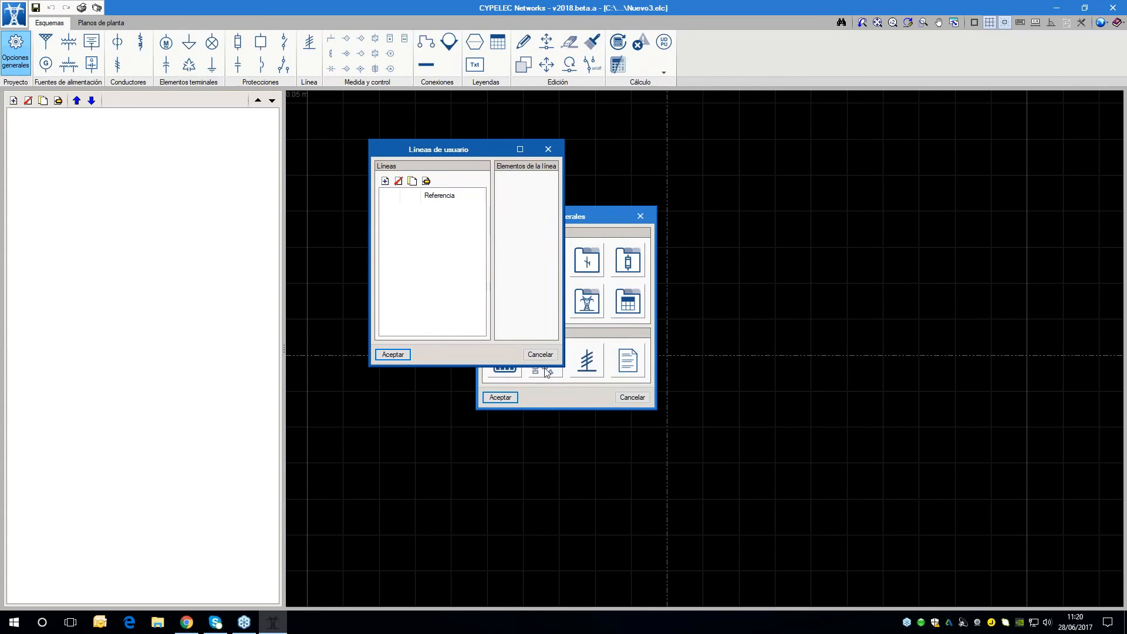
drag(563, 365, 871, 557)
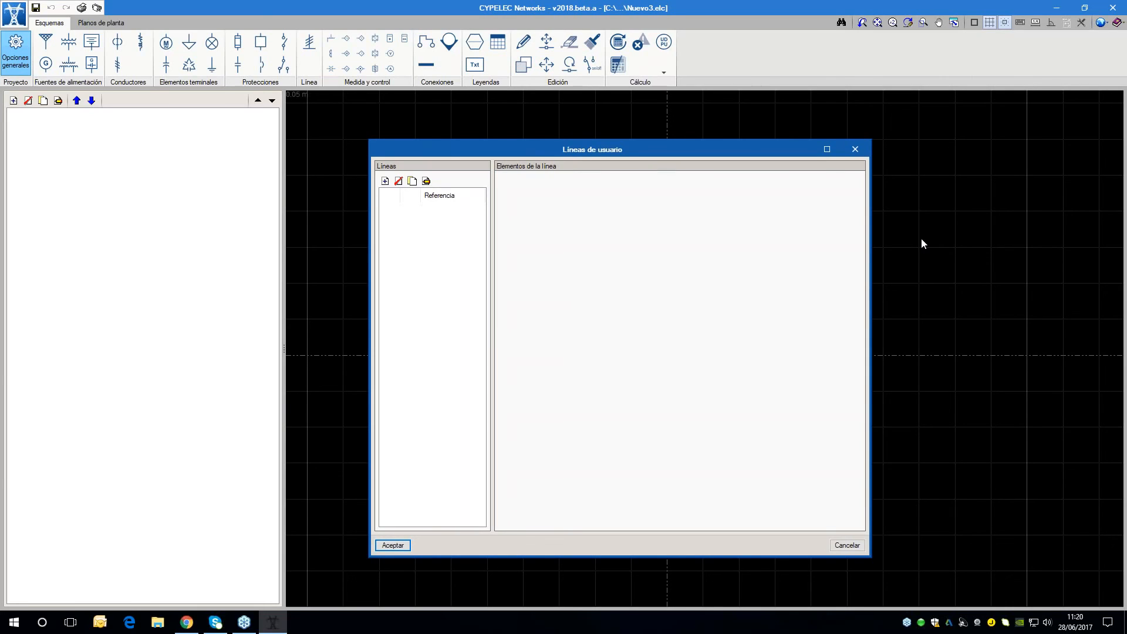
click(386, 181)
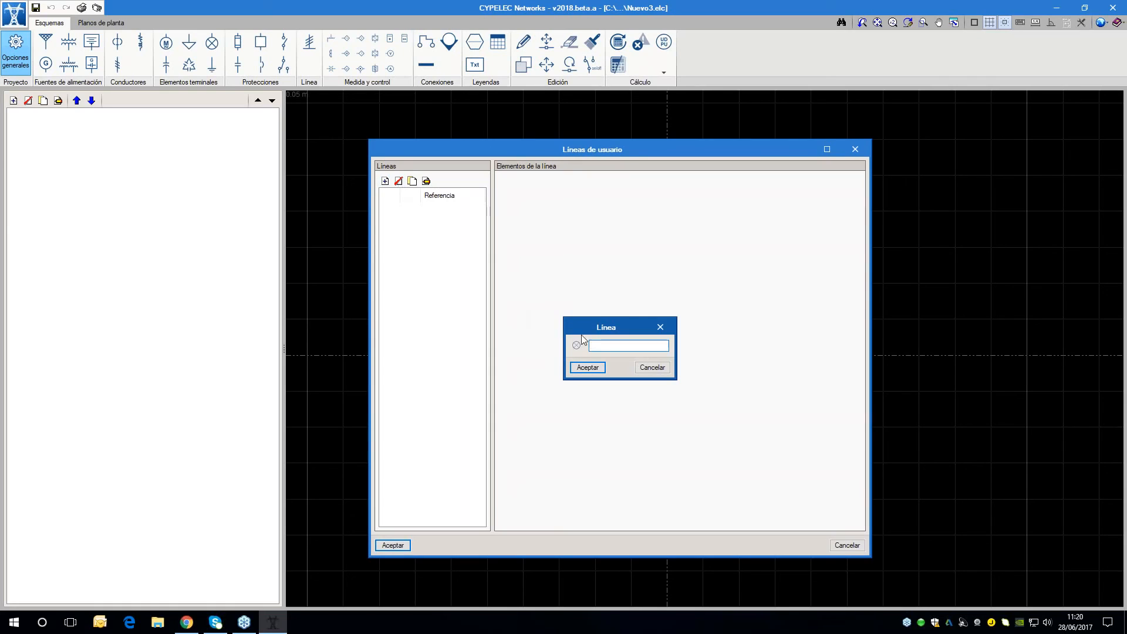
text(gret)
key(Return)
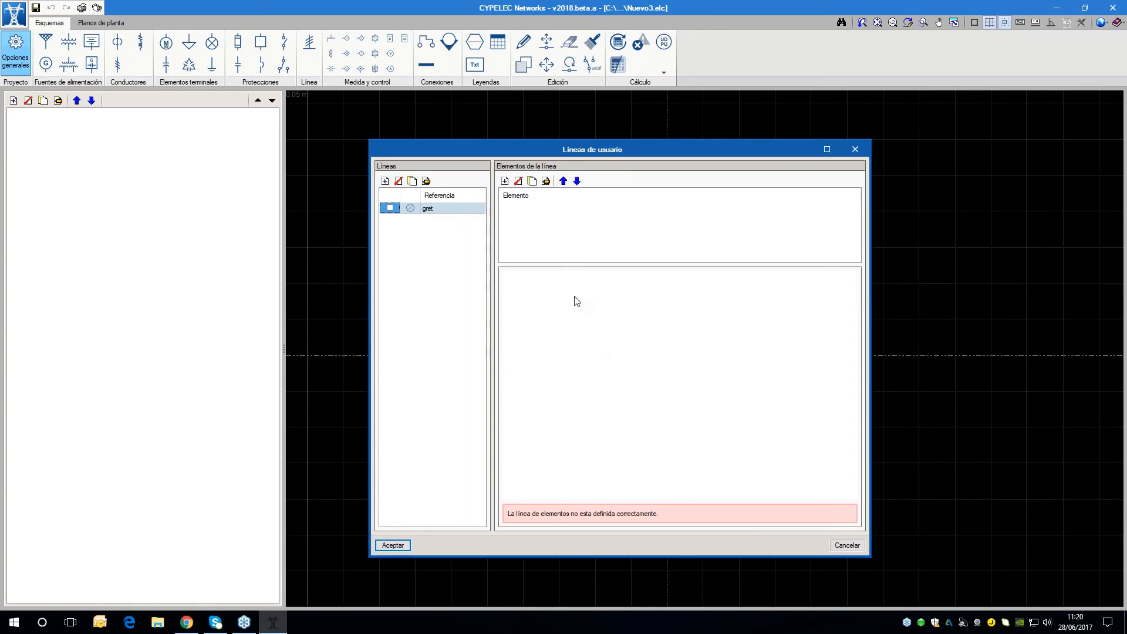
click(505, 181)
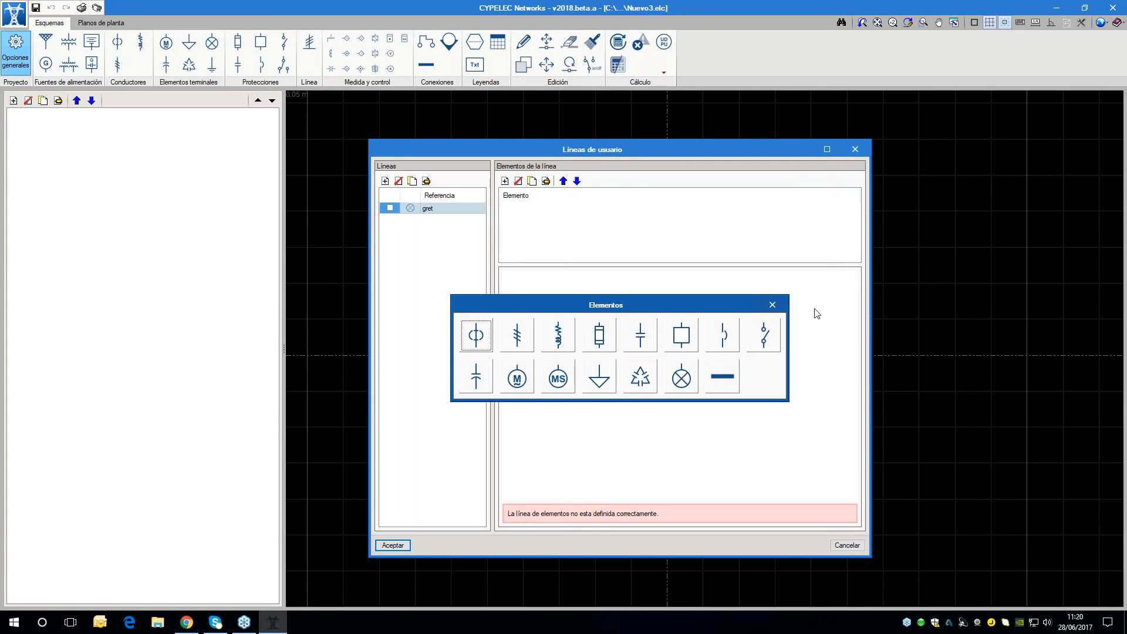
click(772, 305)
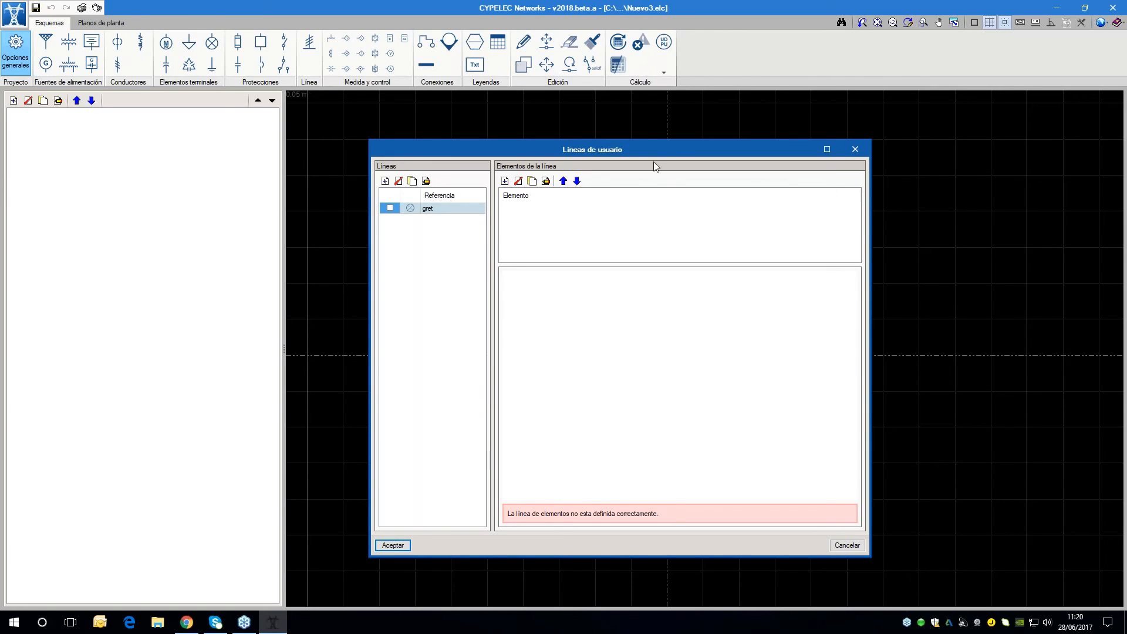
click(847, 545)
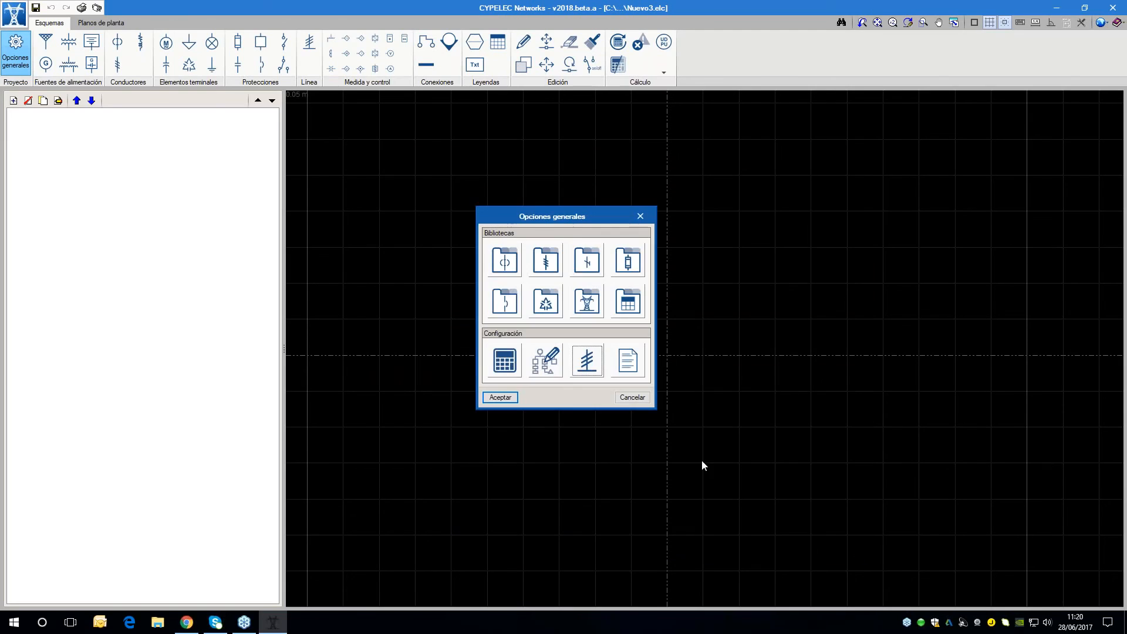
Review the active line checks and their maximum voltage drop limits, accept them, and accept the general options
click(641, 364)
drag(594, 211, 829, 200)
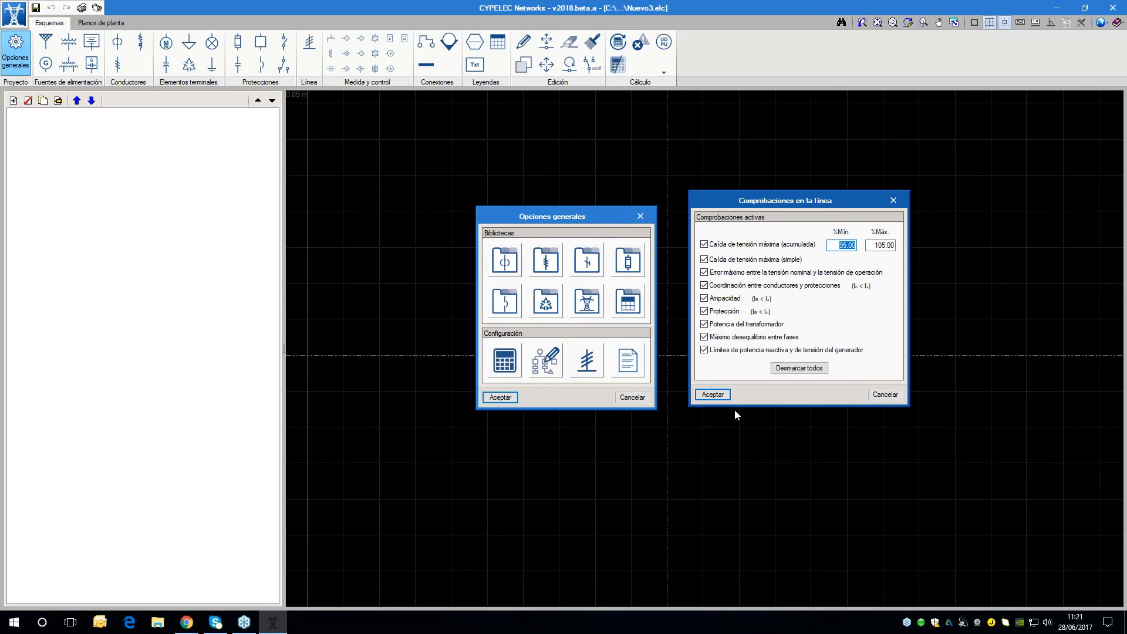
click(721, 395)
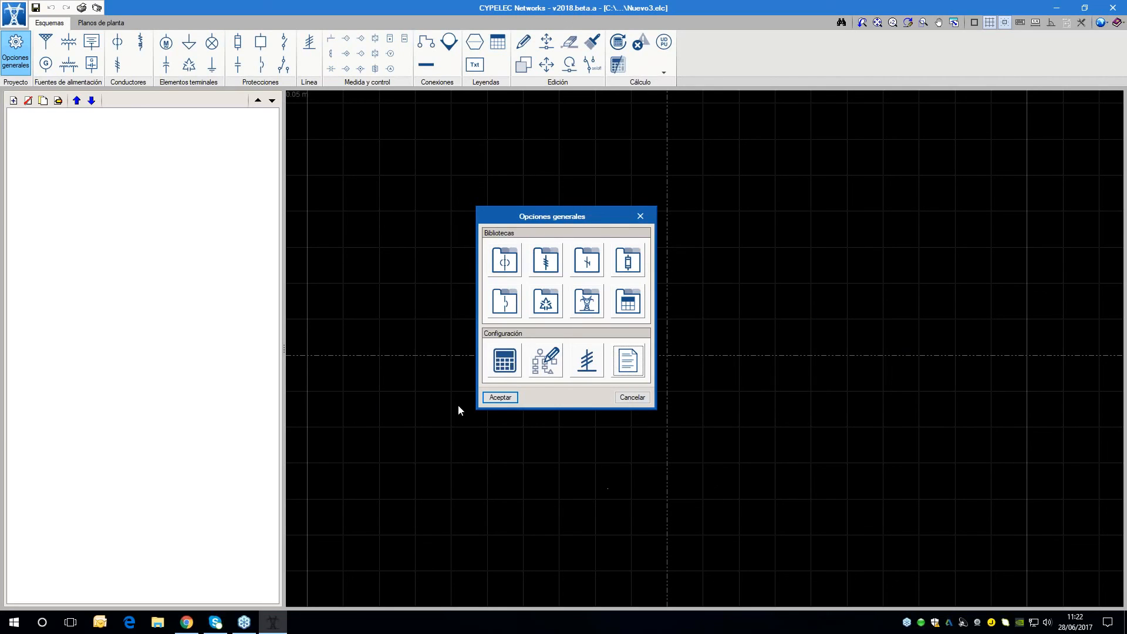
click(500, 398)
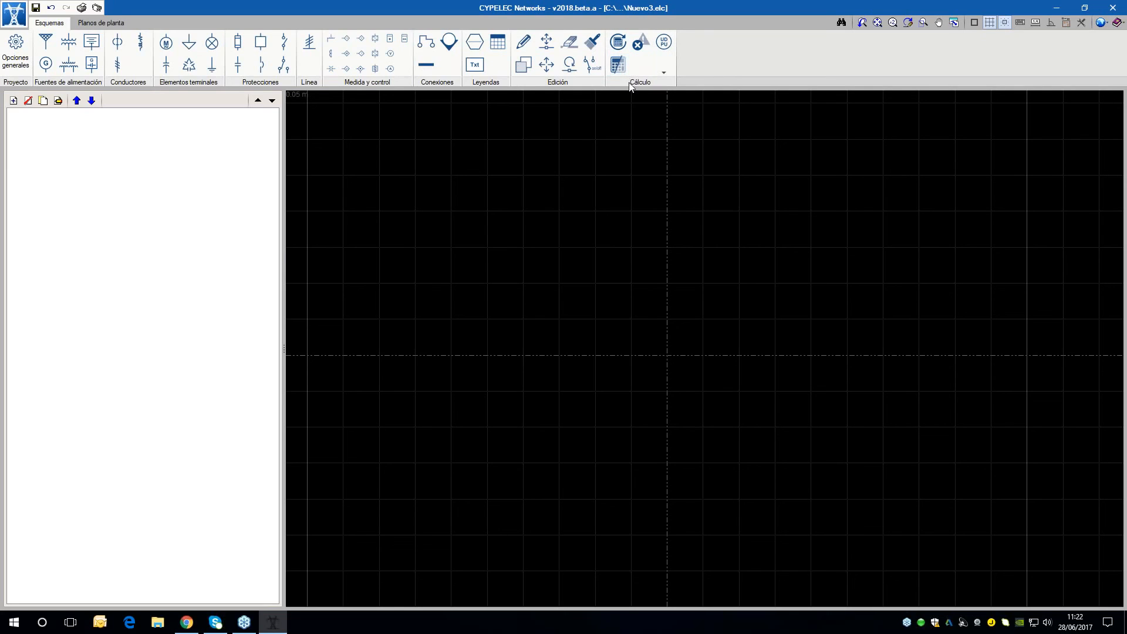
Create a schematic named ESQUEMA on A3 horizontal paper with a 100% scale factor and default text size
drag(284, 350, 176, 353)
scroll(380, 289, down, 3)
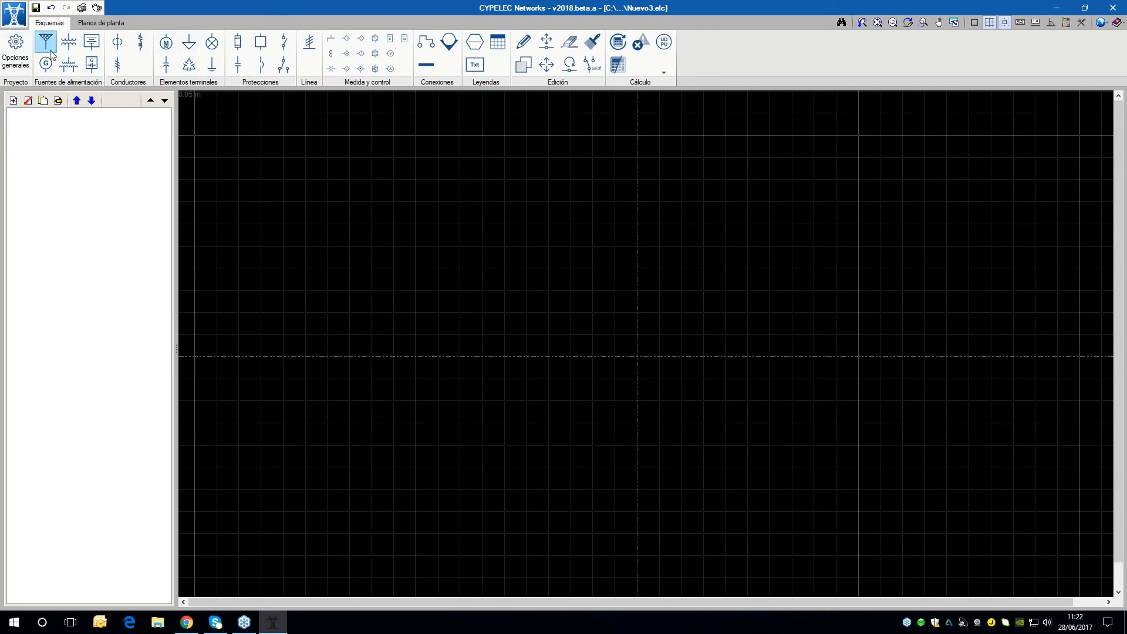
click(13, 101)
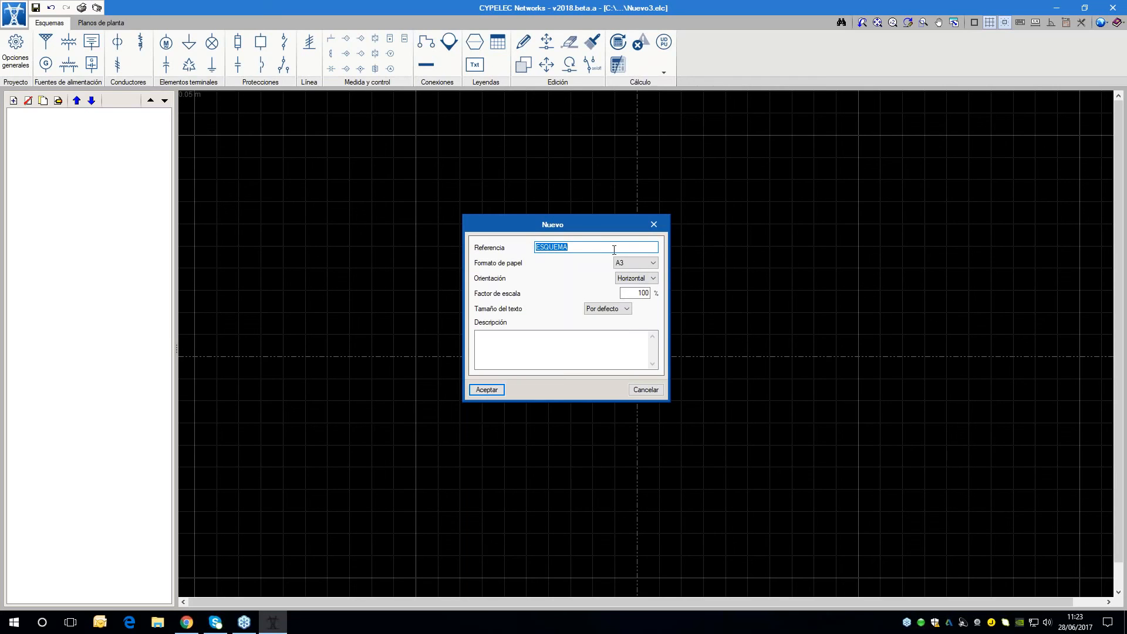
click(592, 311)
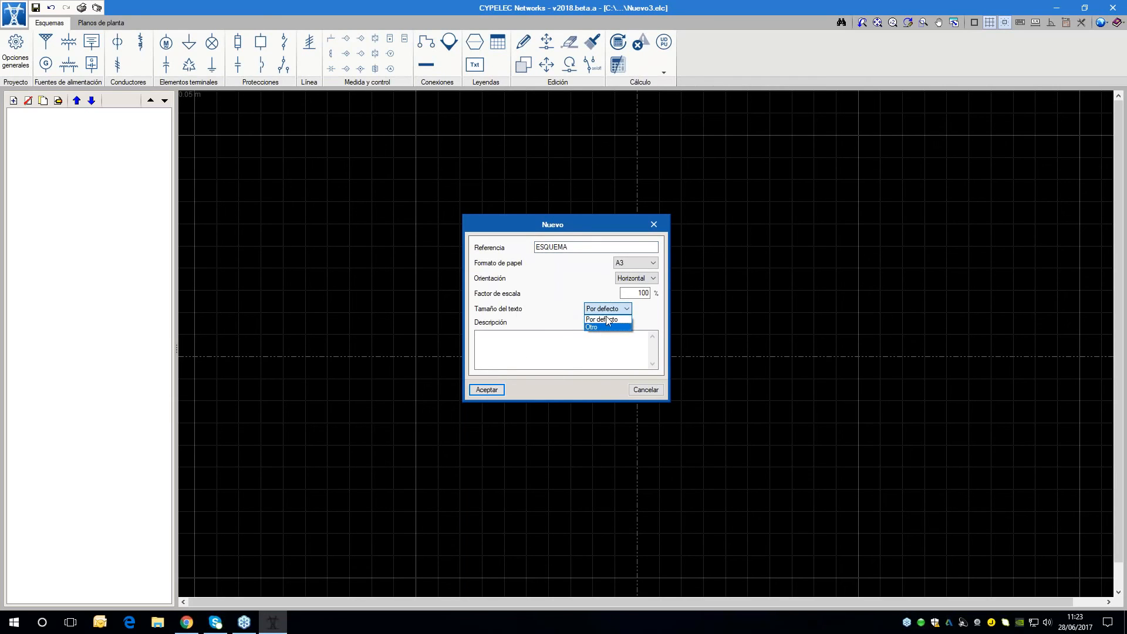
click(606, 327)
click(603, 312)
click(602, 319)
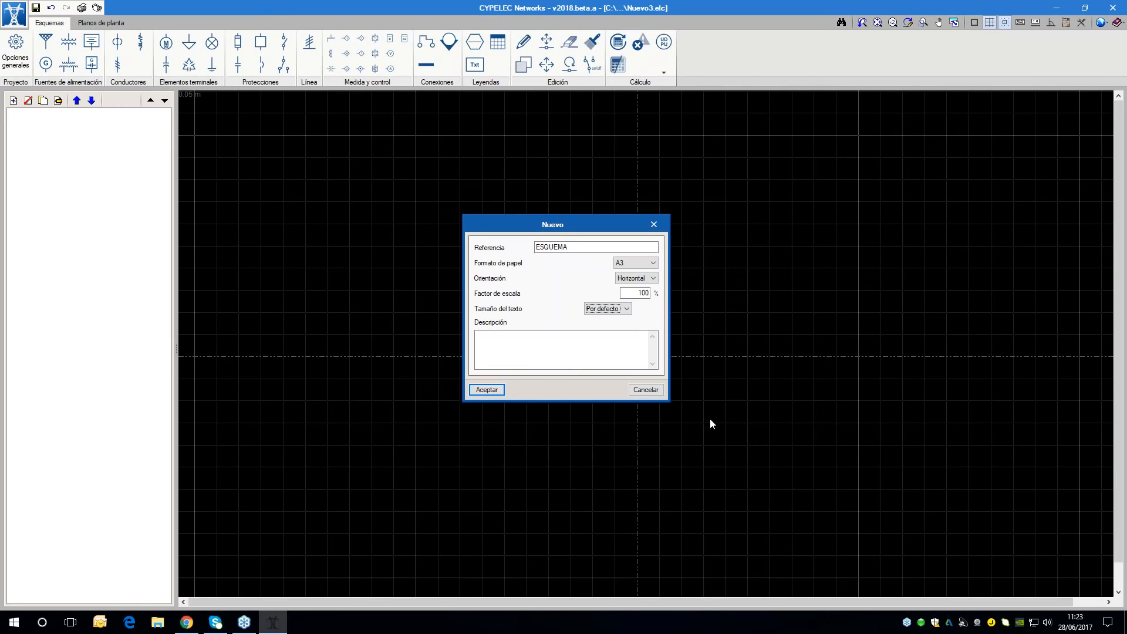
click(487, 390)
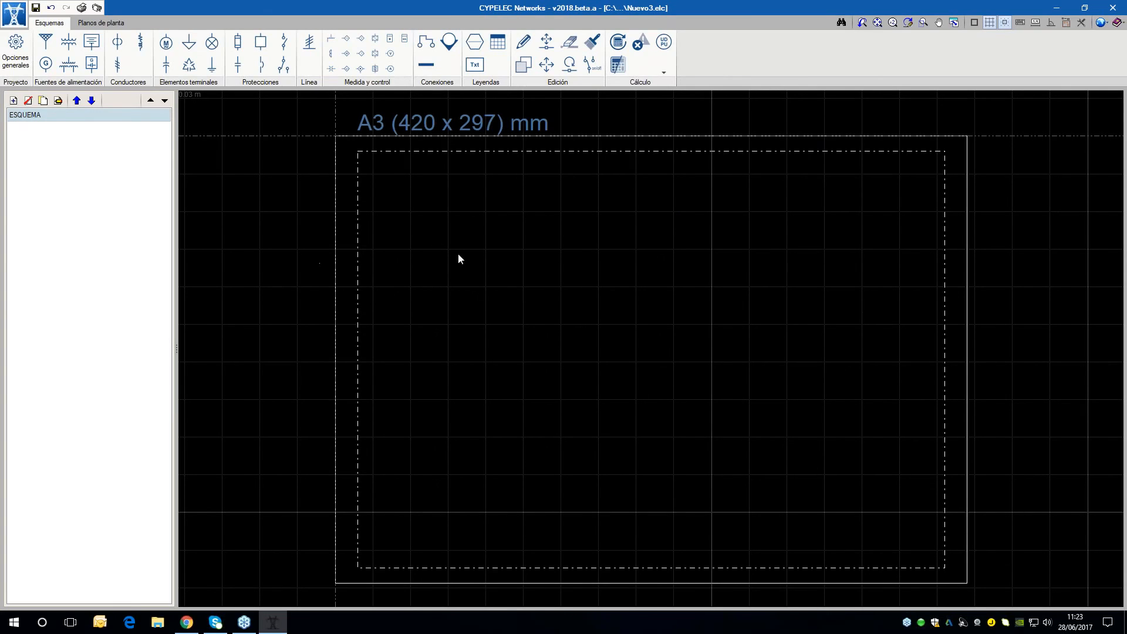
Add a supply with reference S1 and the default electrical data, placing it in the upper part of the A3 sheet
click(45, 44)
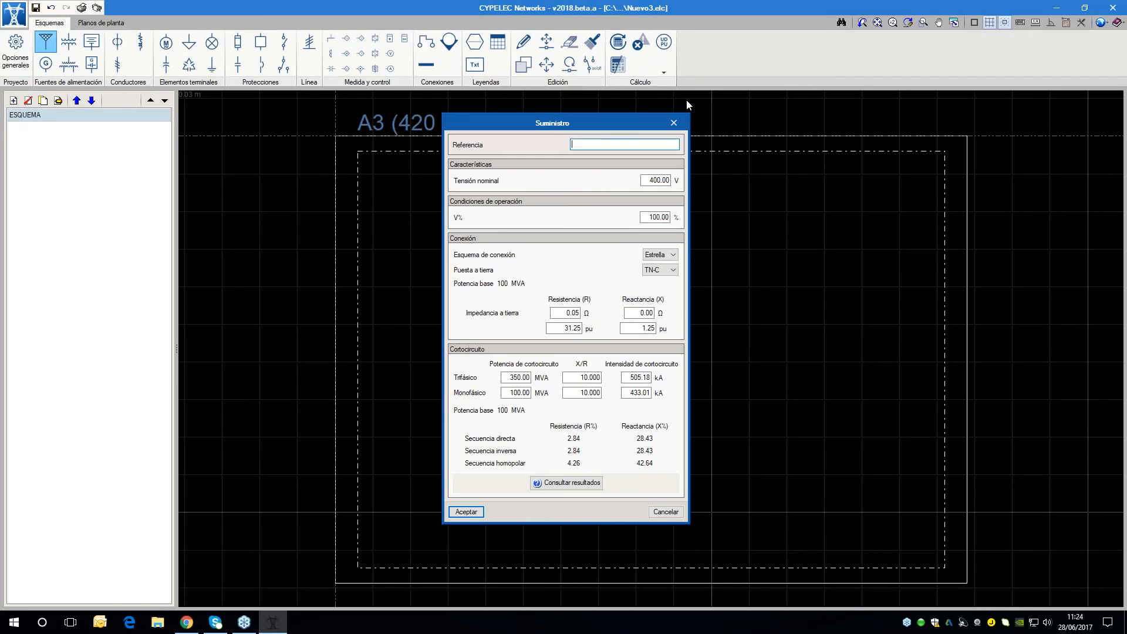
text(S1)
key(Tab)
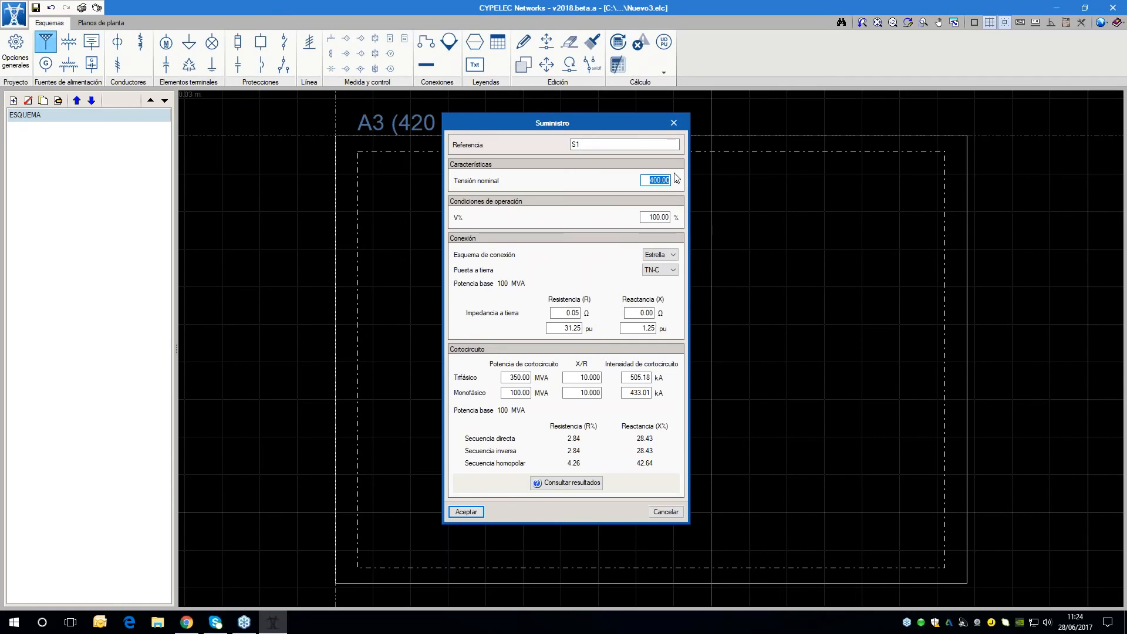
click(478, 513)
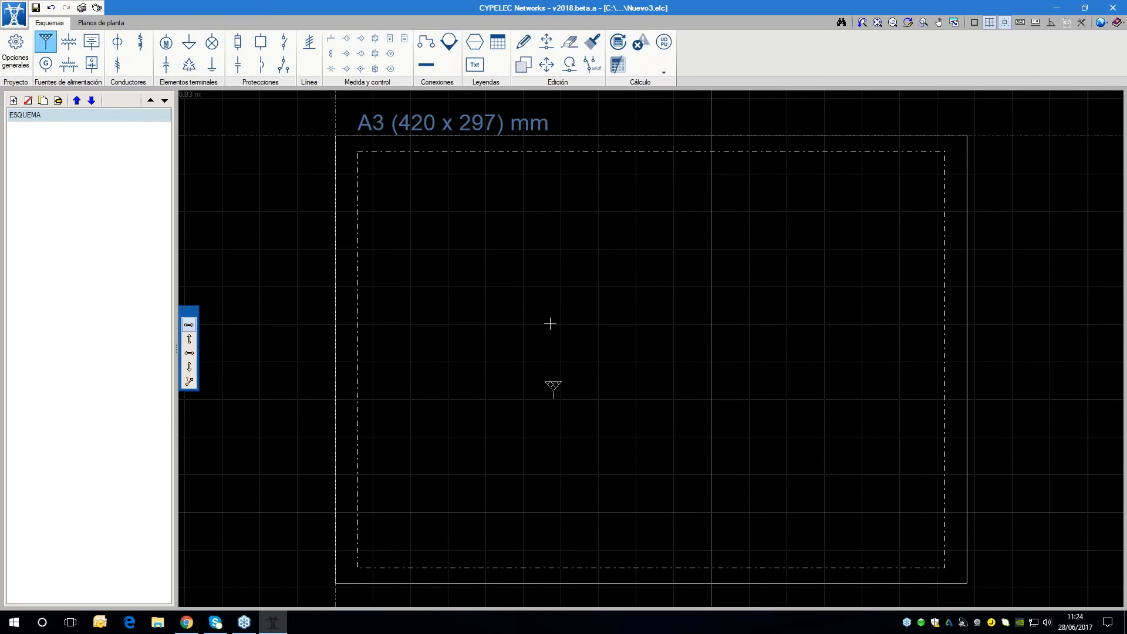
click(560, 247)
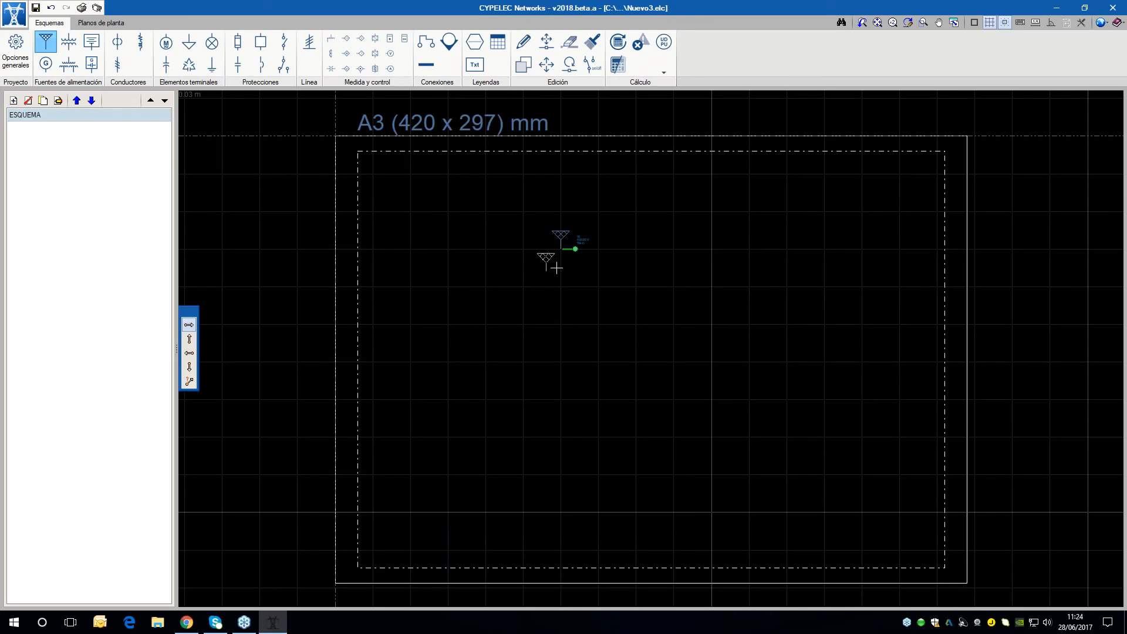
right_click(710, 259)
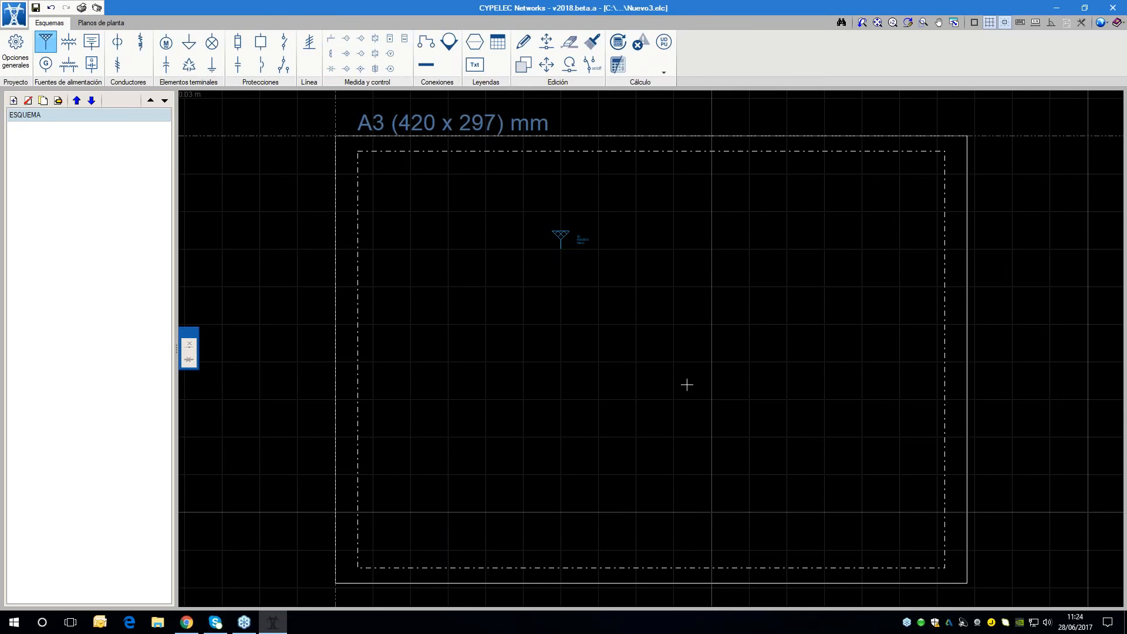
Import the predefined MVA, kV, A unit system into the project's units and accept it
click(1101, 23)
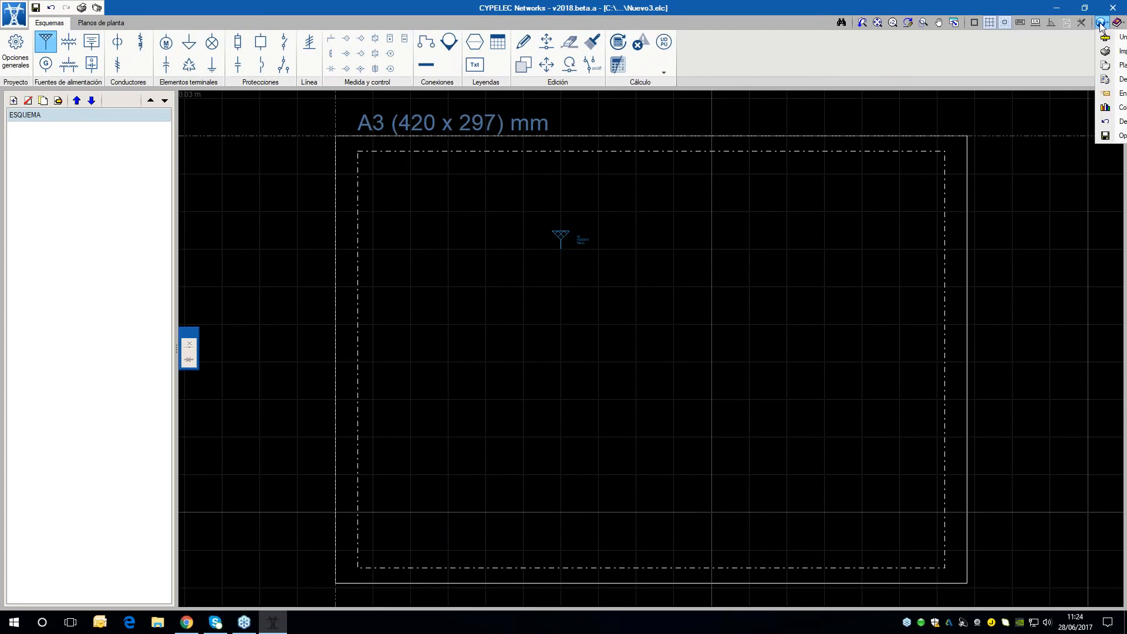
click(1104, 38)
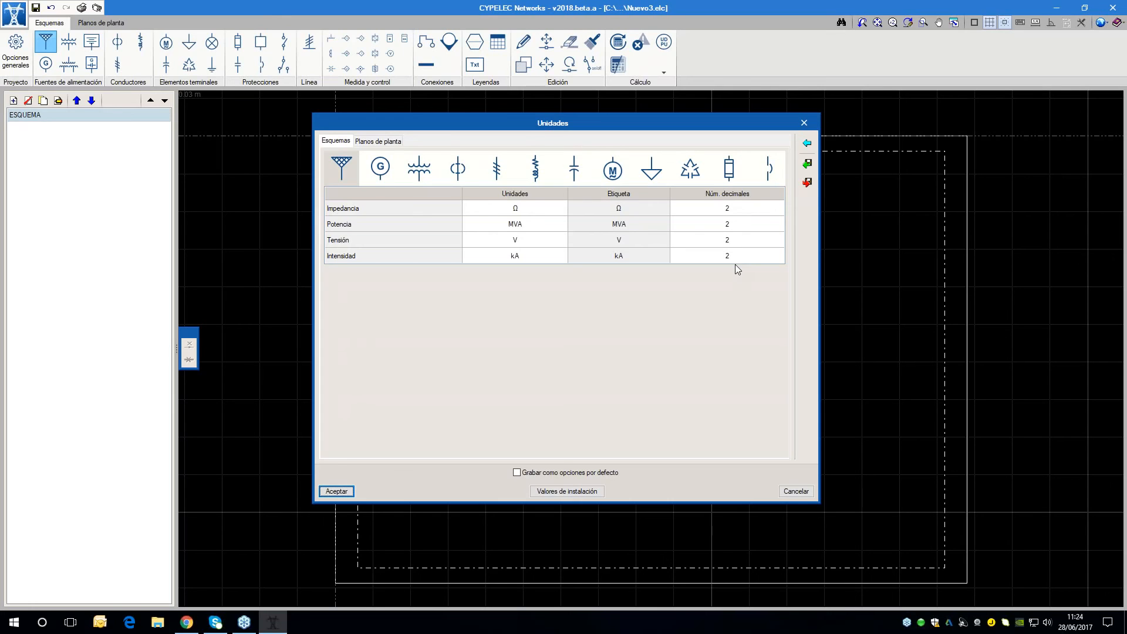
click(808, 144)
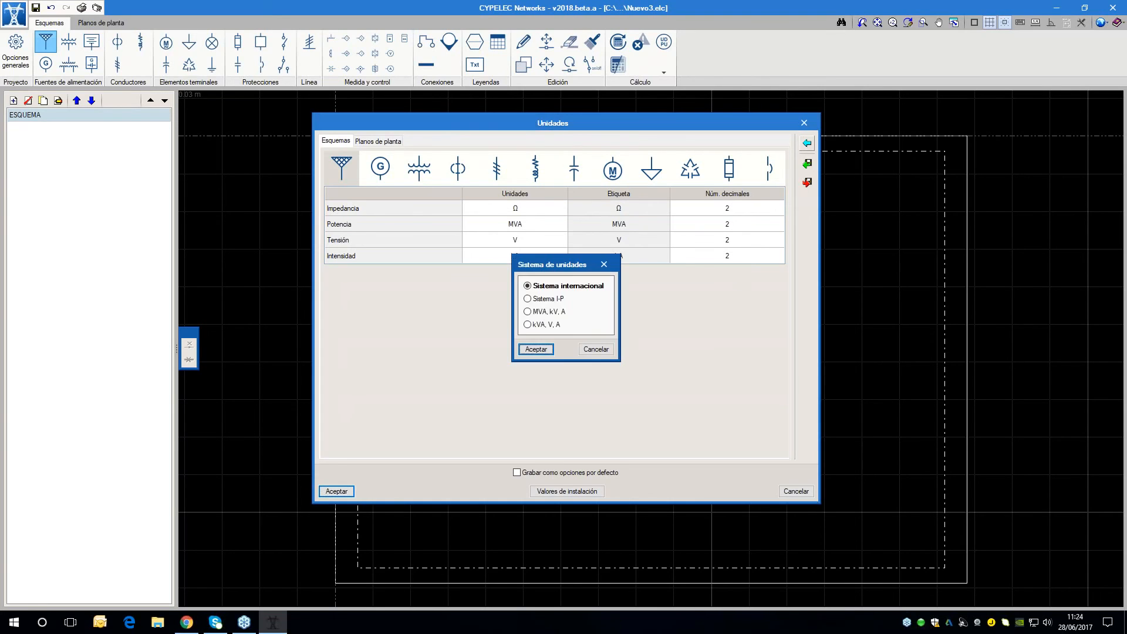
click(529, 312)
drag(543, 270, 553, 284)
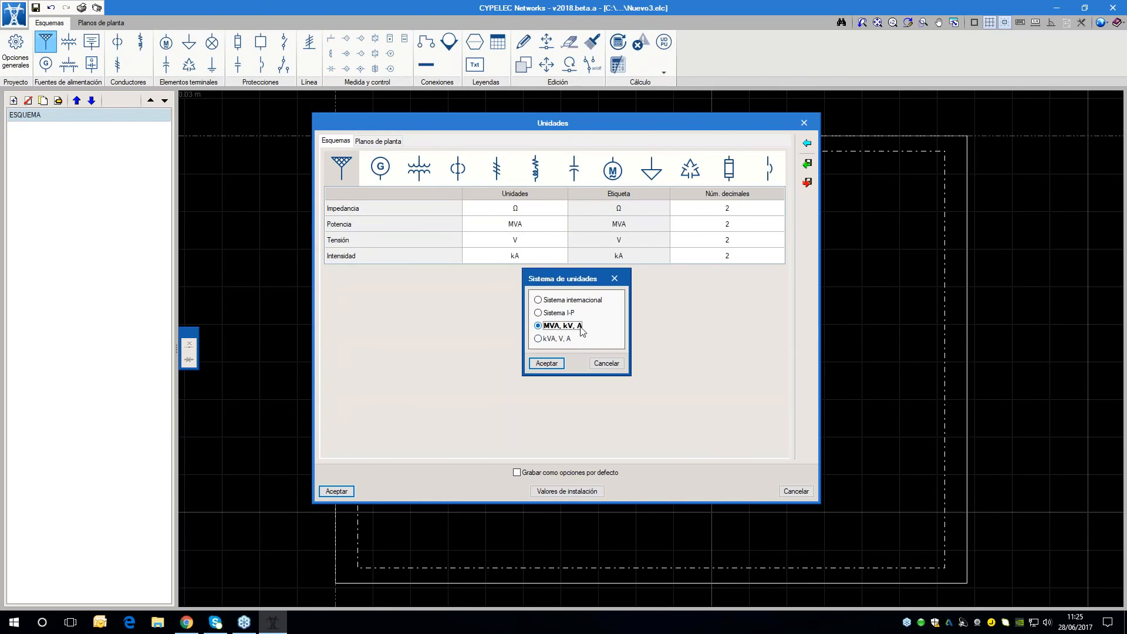
click(552, 363)
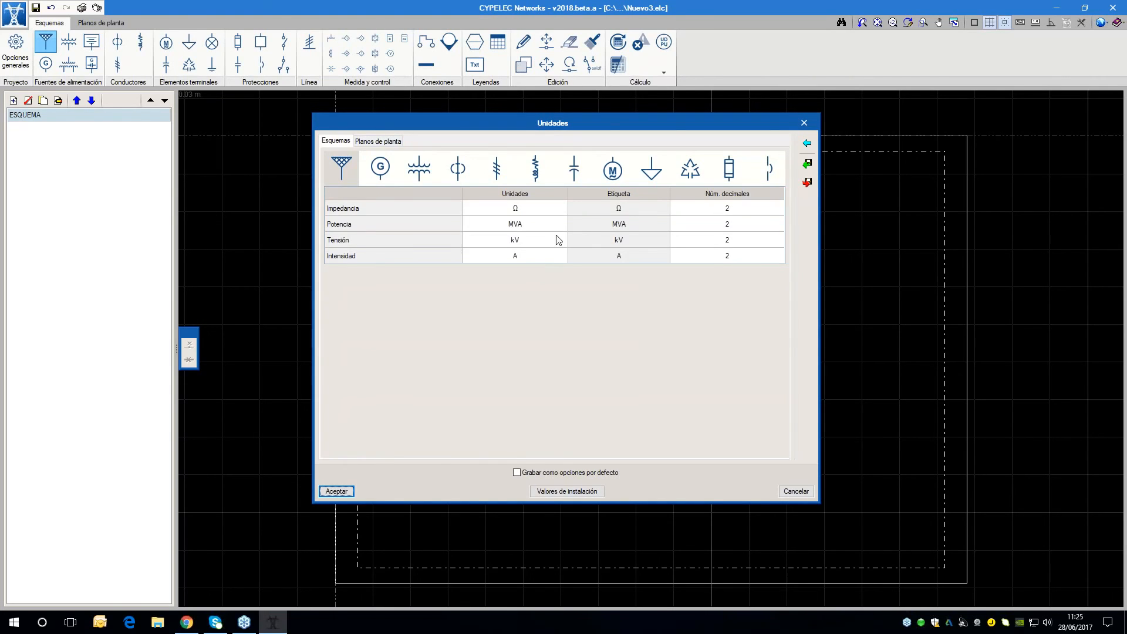
click(337, 492)
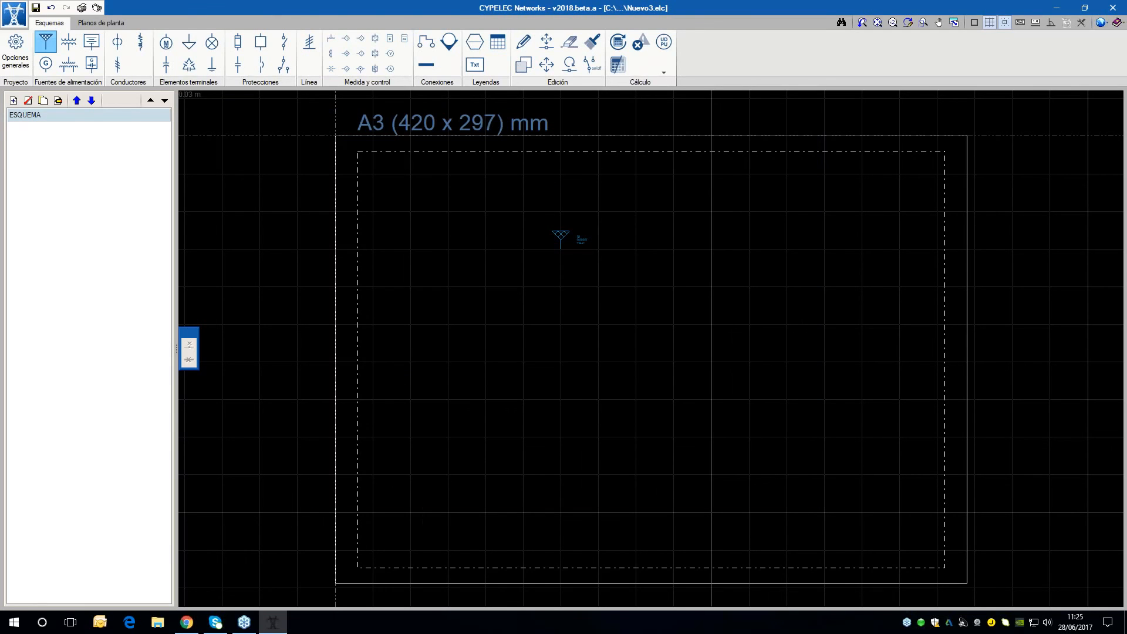
Edit supply S1, setting its nominal voltage to 11 kV and keeping the Estrella connection scheme
scroll(626, 229, up, 1)
click(524, 41)
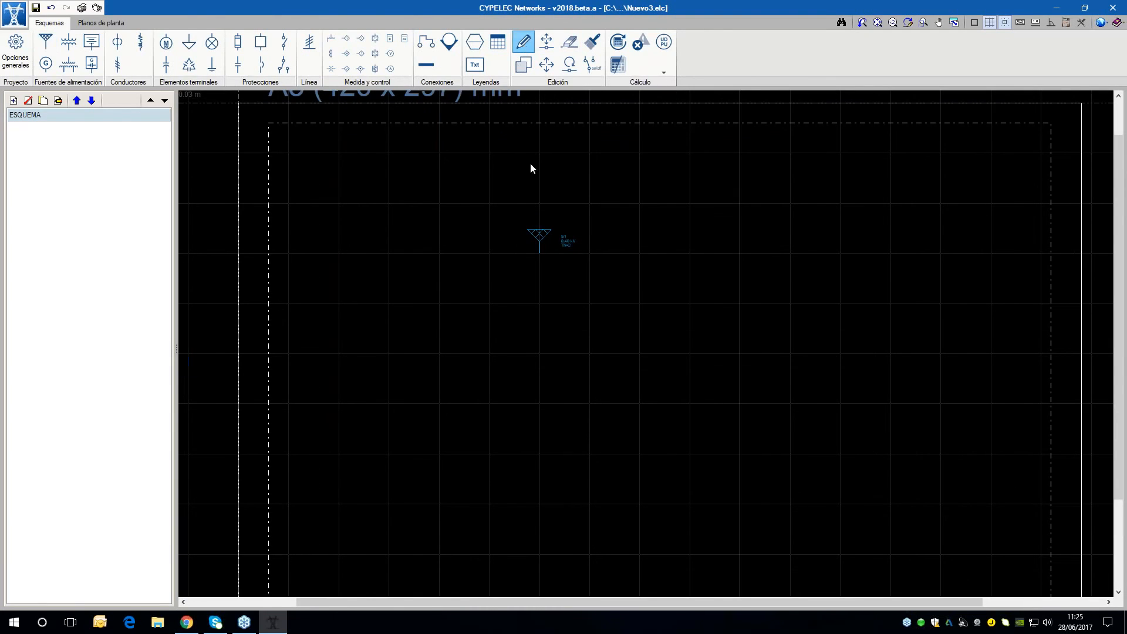
click(537, 236)
drag(555, 115, 681, 117)
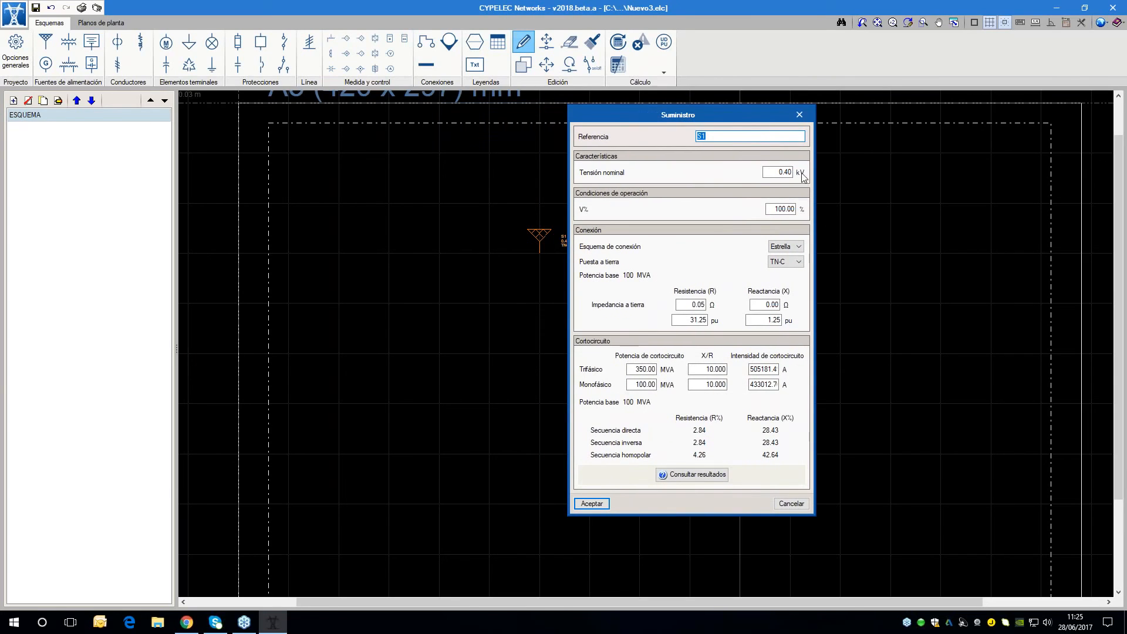
key(Tab)
text(11)
key(Tab)
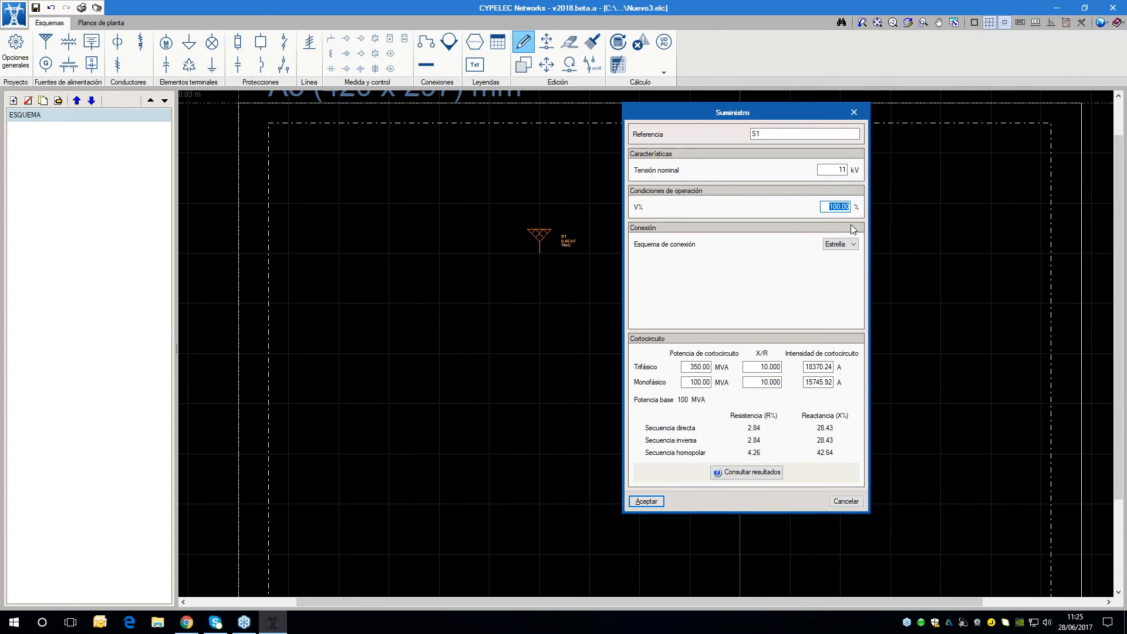
click(850, 245)
click(849, 252)
Examine the supply's short-circuit and network impedance calculation report, close it, and accept the edited supply
click(746, 473)
scroll(511, 297, down, 3)
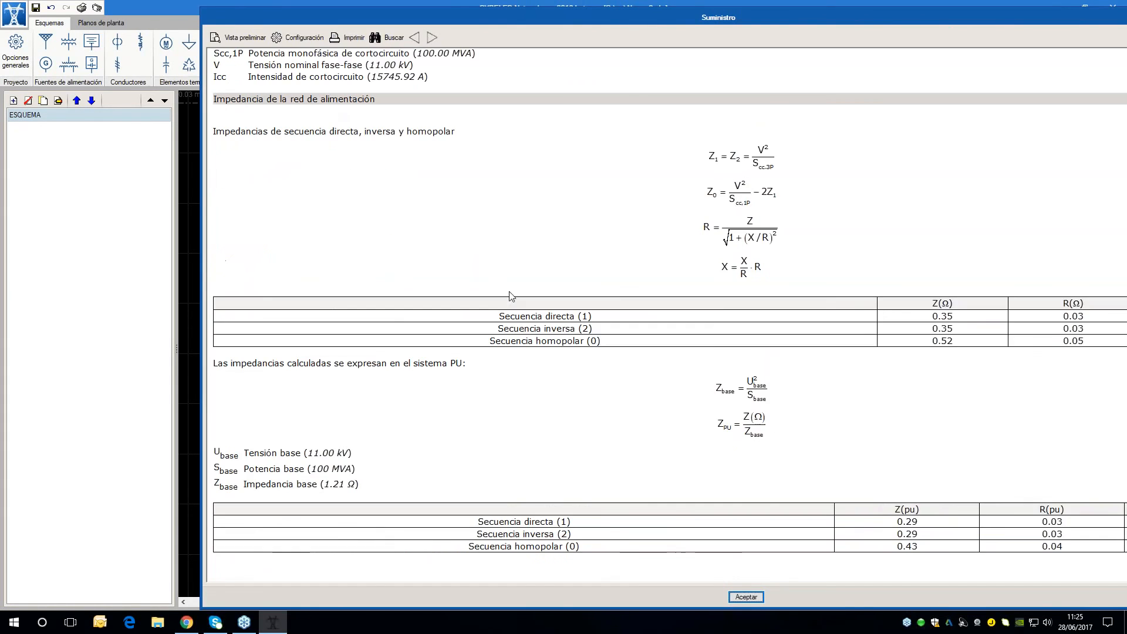
scroll(676, 333, up, 3)
drag(753, 24, 575, 22)
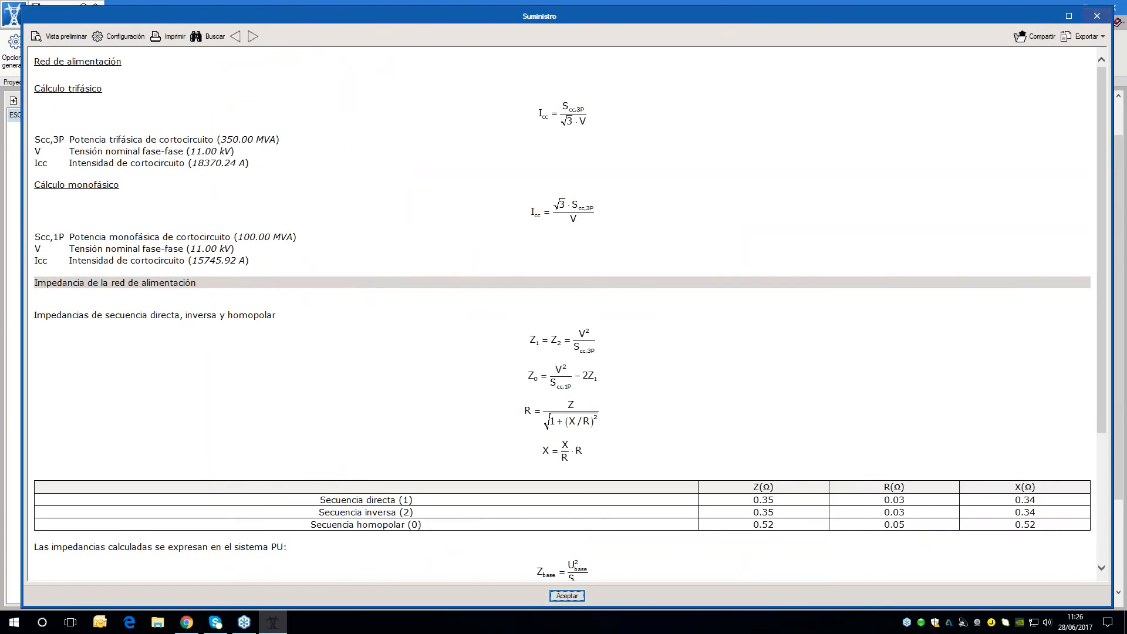
click(1097, 19)
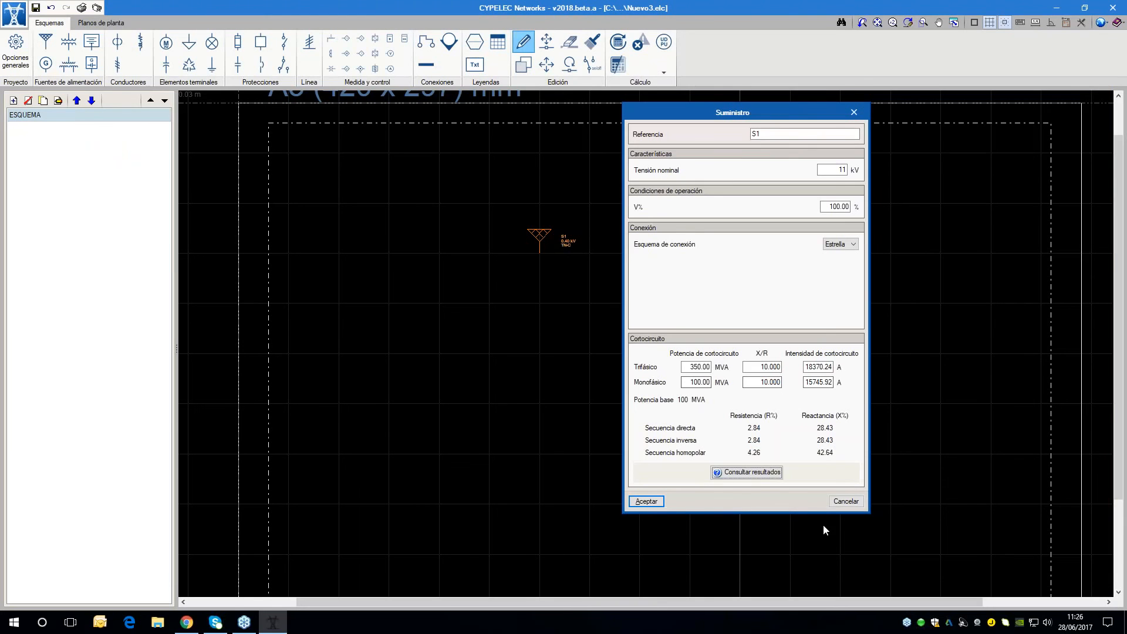
click(646, 501)
Add a bus with reference B1, drawn as a short horizontal bar just below supply S1 and centred on it
scroll(575, 300, up, 3)
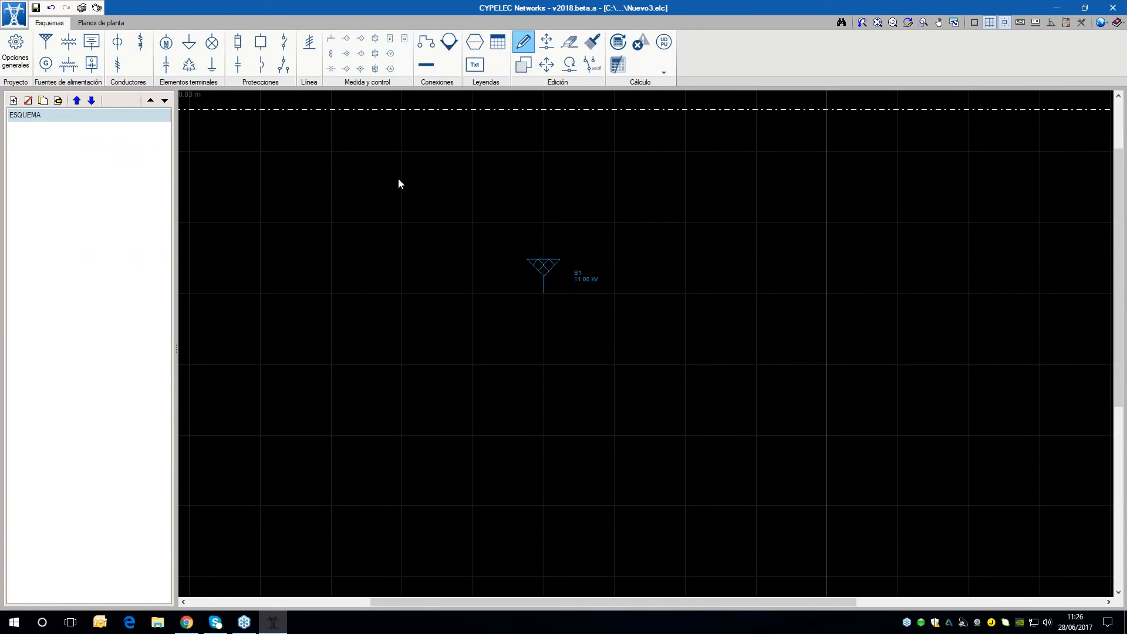
click(418, 66)
text(B1)
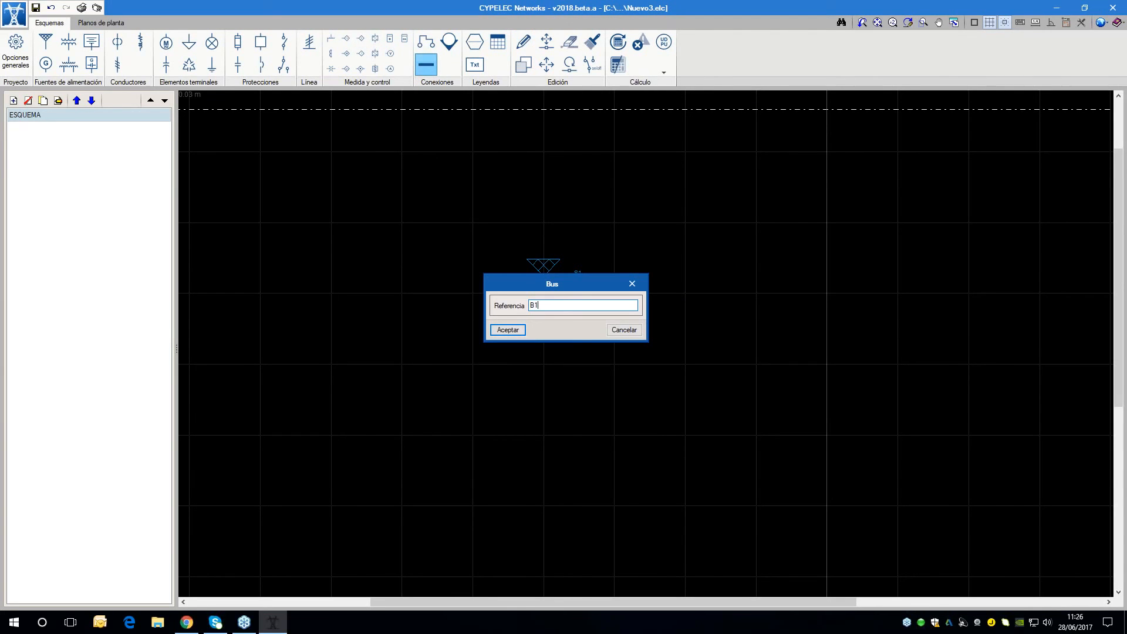
click(523, 334)
scroll(528, 332, up, 2)
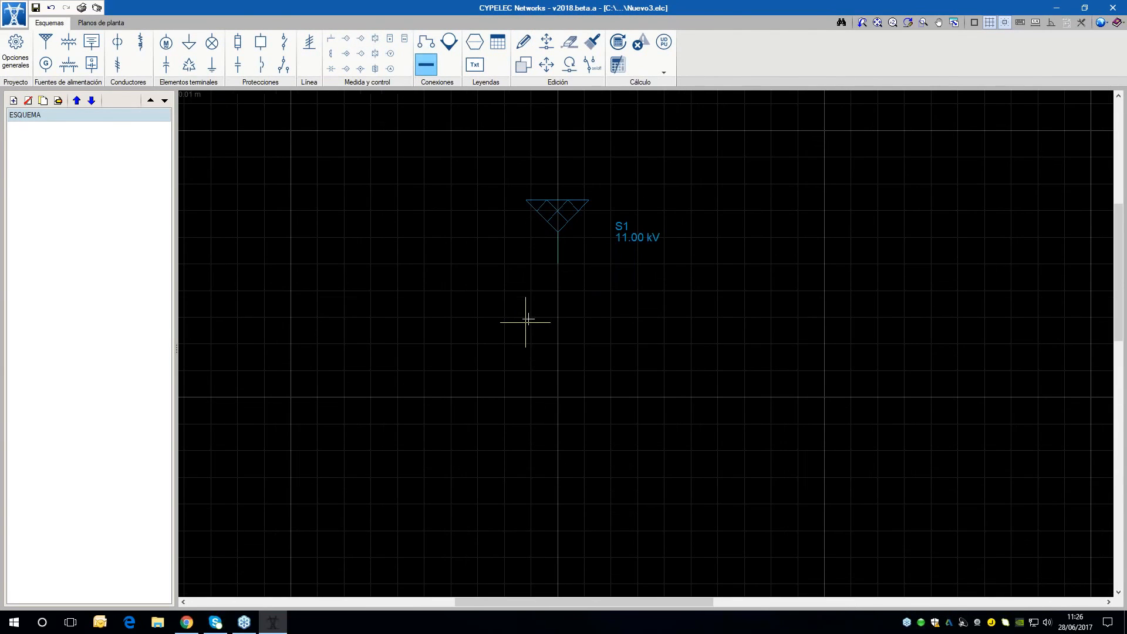
click(505, 290)
click(614, 290)
scroll(511, 199, down, 2)
scroll(559, 290, down, 1)
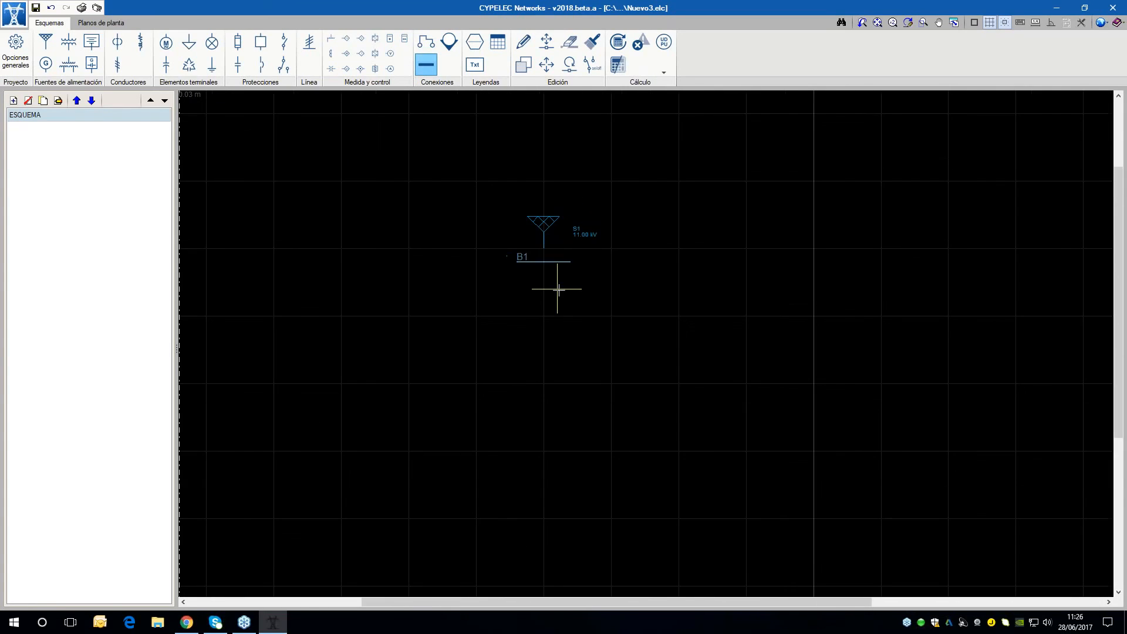
scroll(557, 290, up, 2)
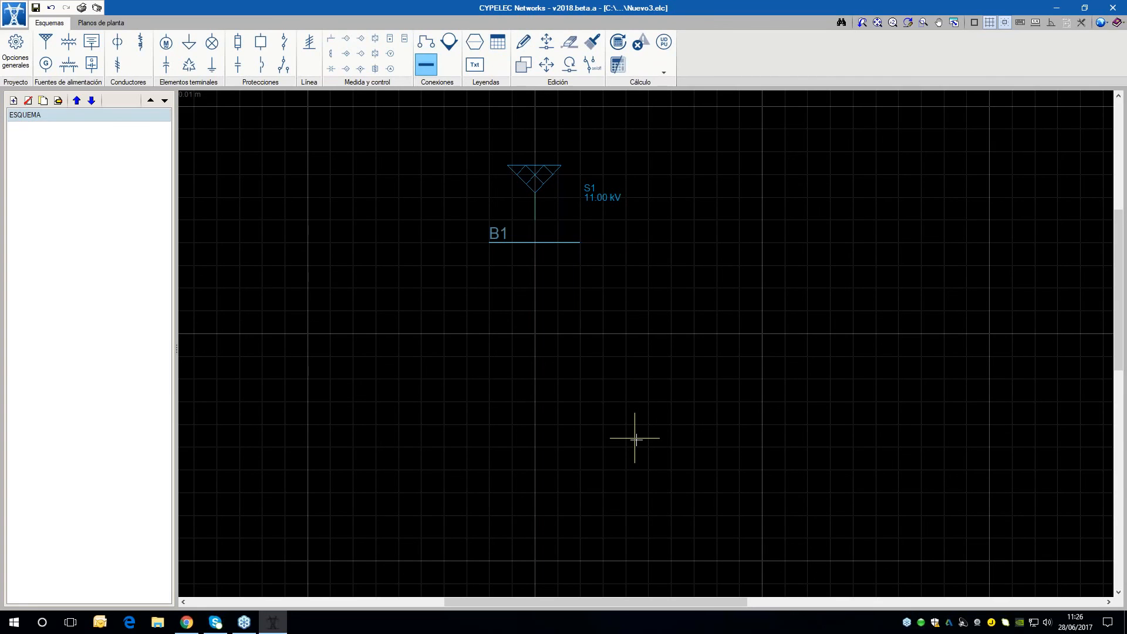
scroll(427, 235, down, 1)
scroll(593, 322, up, 3)
middle_drag(592, 322, 593, 397)
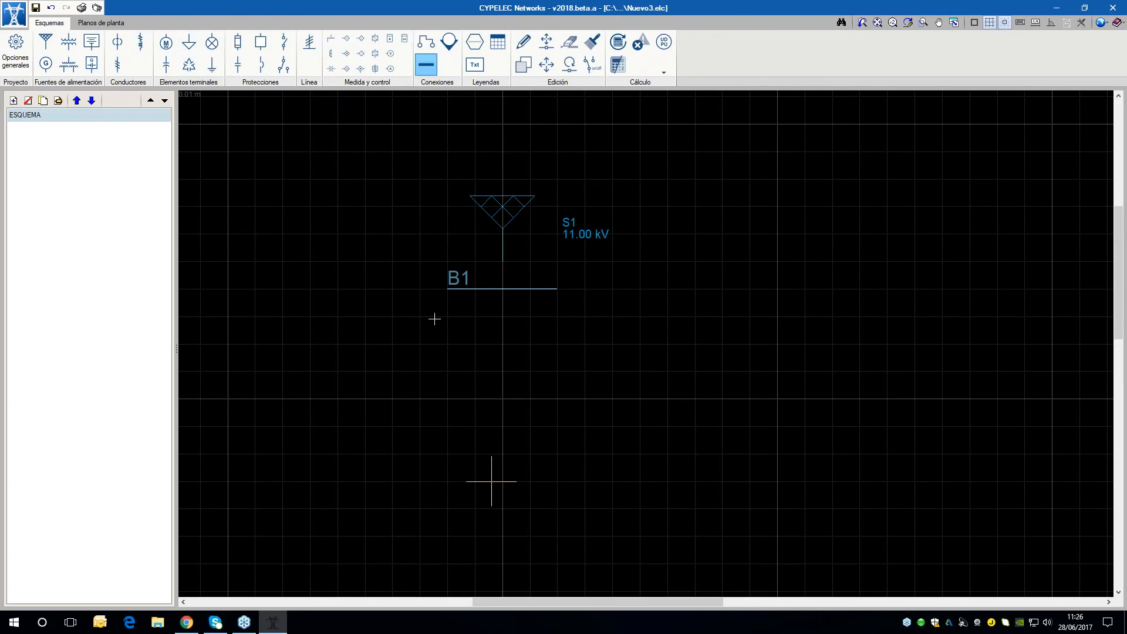
scroll(755, 282, down, 1)
scroll(548, 345, down, 2)
scroll(458, 233, up, 3)
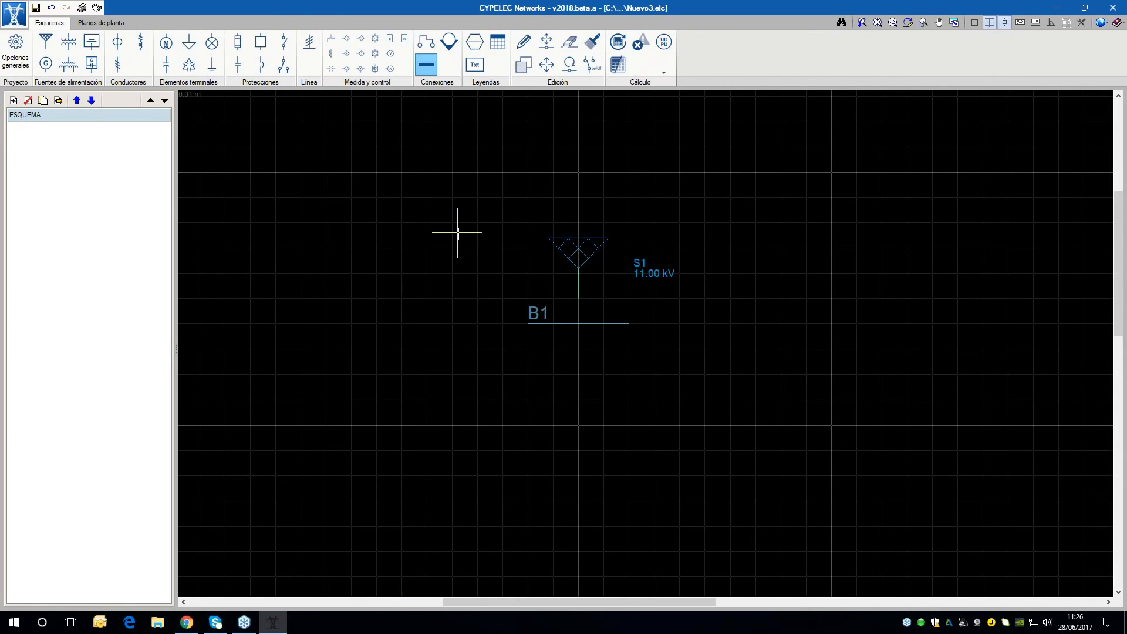
middle_drag(508, 256, 481, 209)
scroll(551, 260, up, 2)
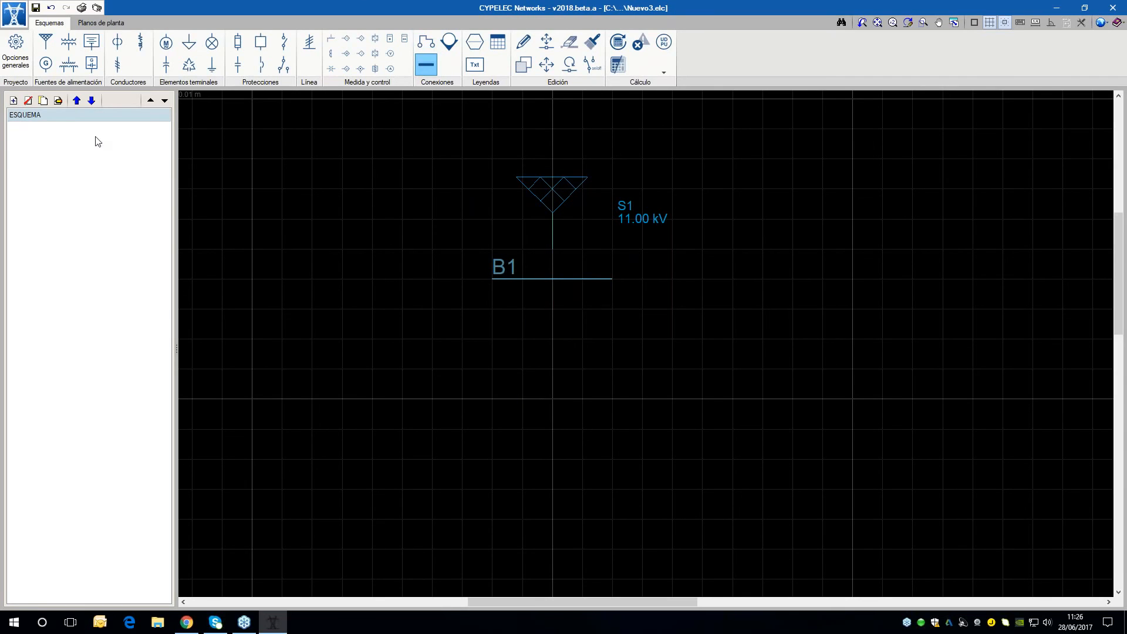
Start a new transmission line LT with a nominal voltage of 11 kV and the Conductores AAC family for its phase conductors
click(121, 67)
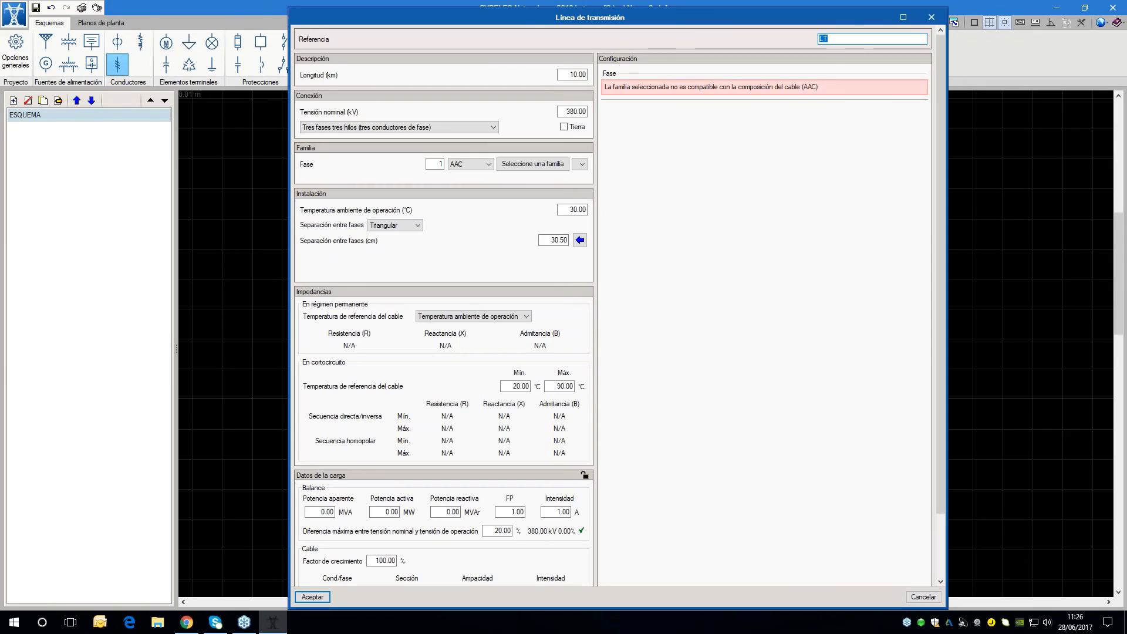
click(572, 111)
text(11)
key(Tab)
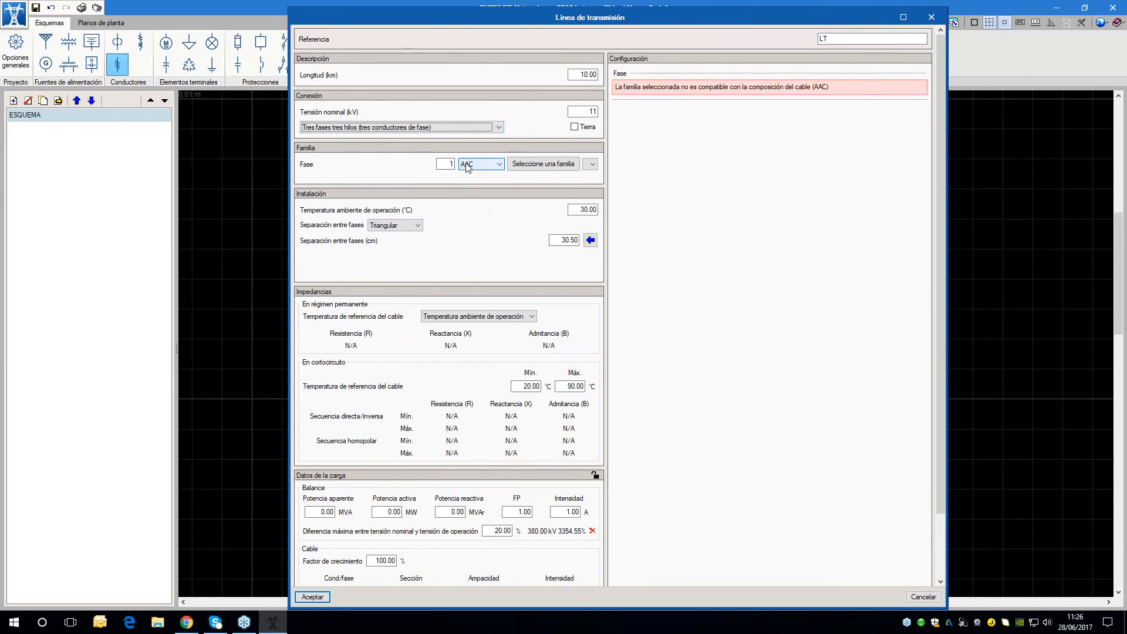
click(516, 165)
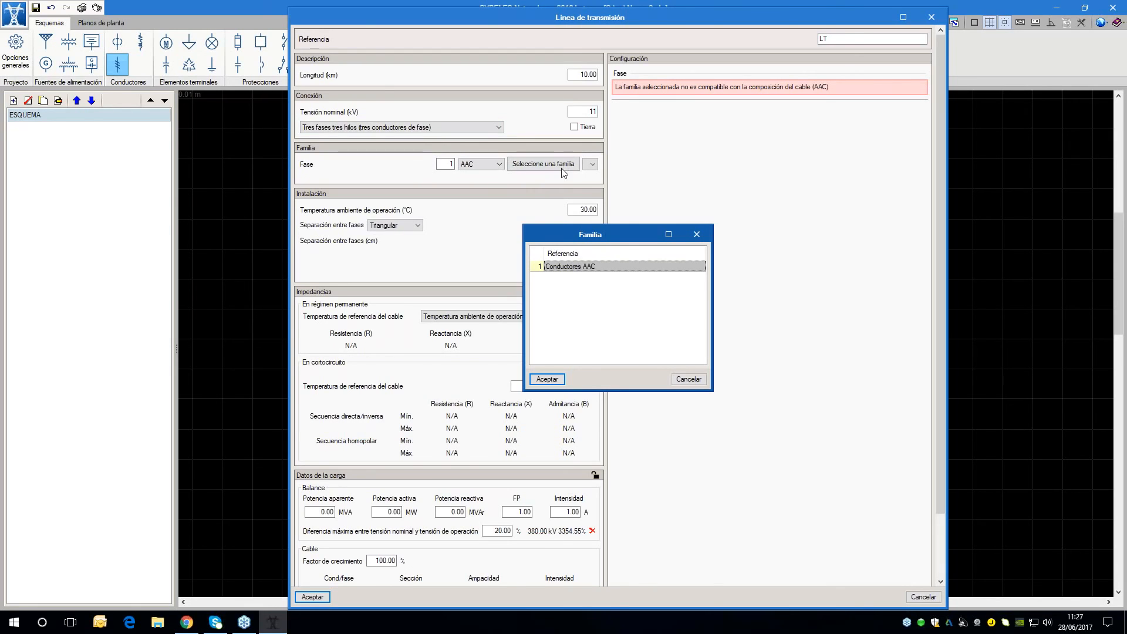
click(550, 380)
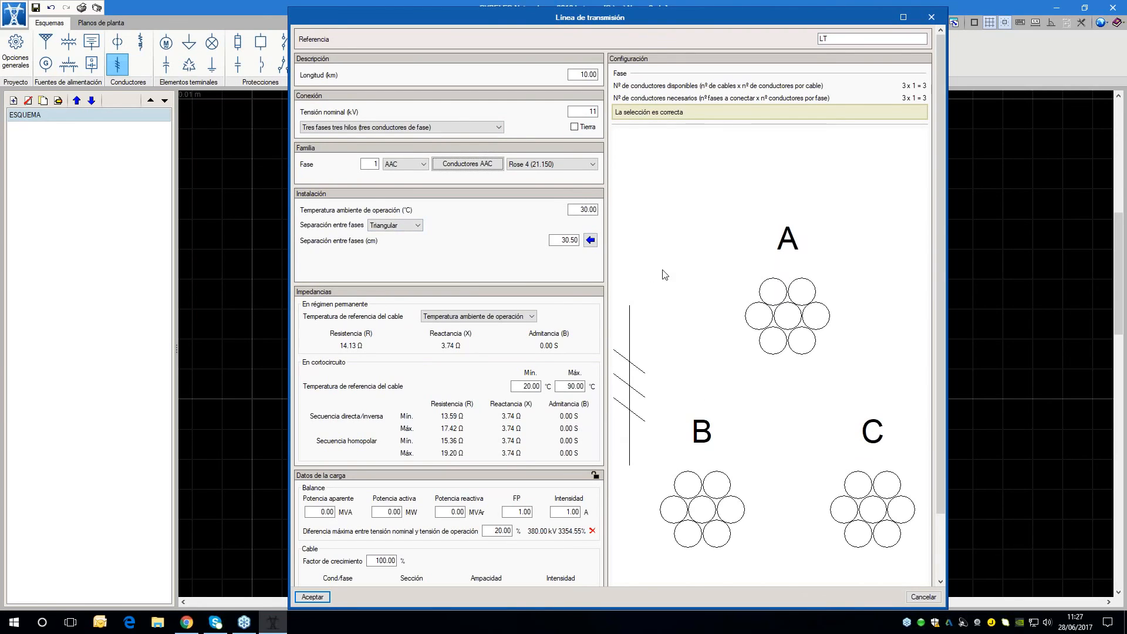
scroll(664, 275, down, 1)
scroll(757, 388, down, 1)
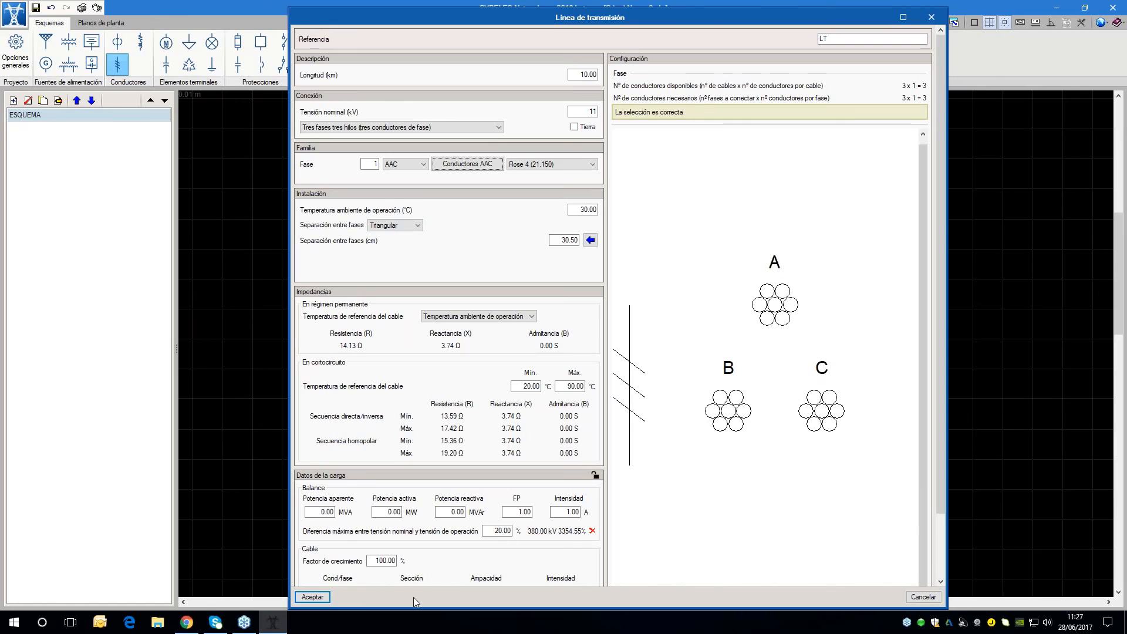
Accept the transmission line's data and place the line vertically just below bus B1, in line with the supply
click(313, 597)
scroll(558, 340, up, 2)
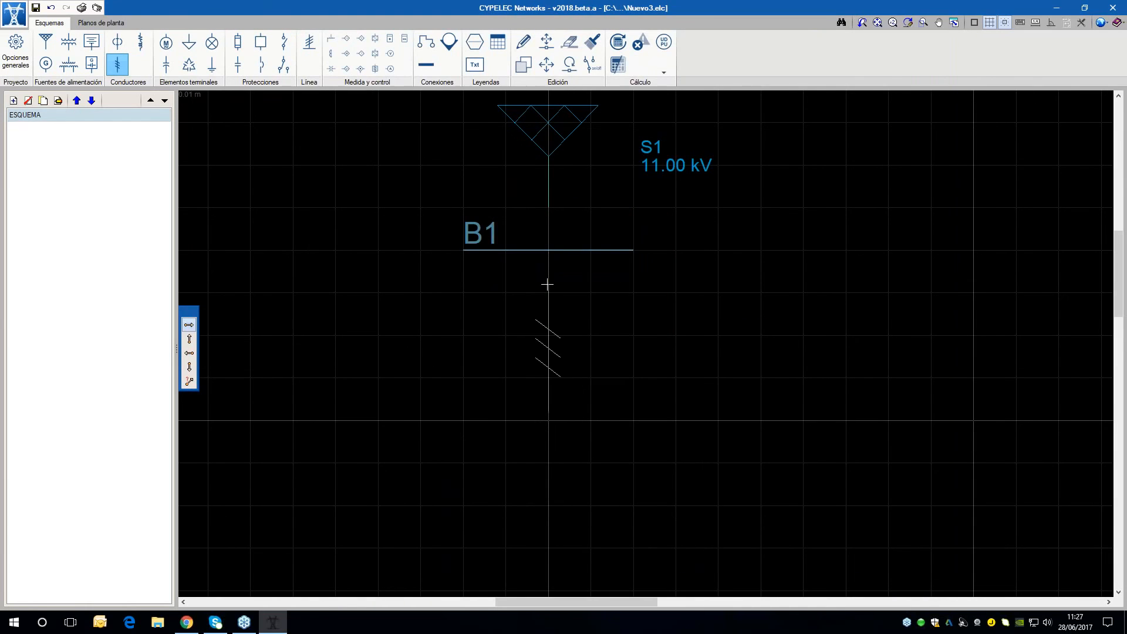
scroll(410, 289, down, 1)
Import only the predefined TIPO E IEC 60909 tower into the library of transmission line configurations in the general options
click(15, 53)
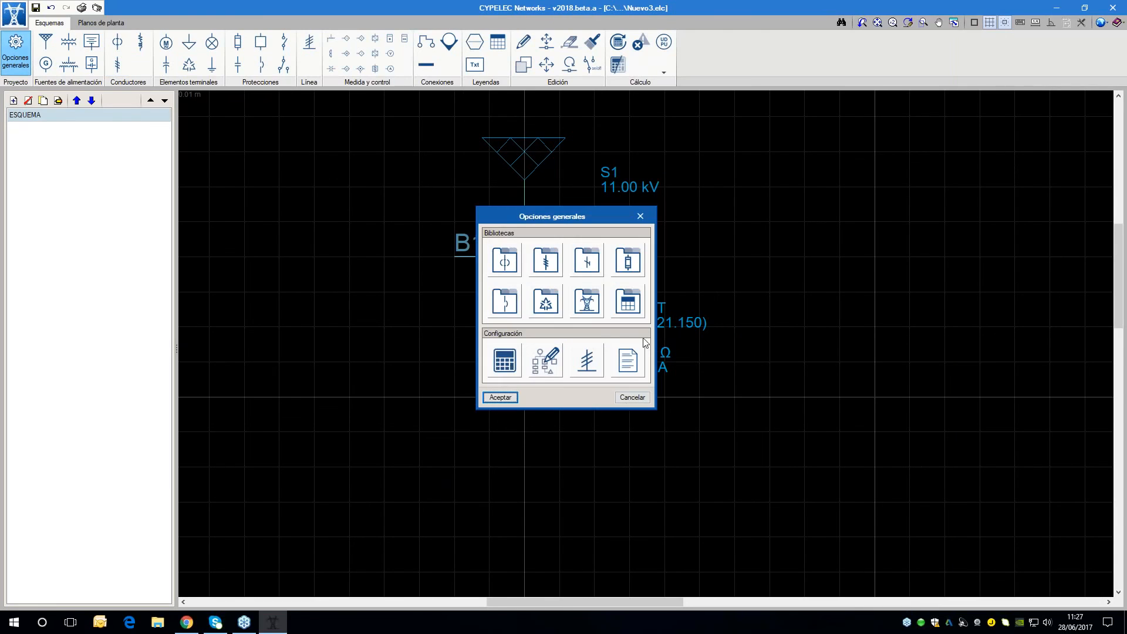
click(575, 300)
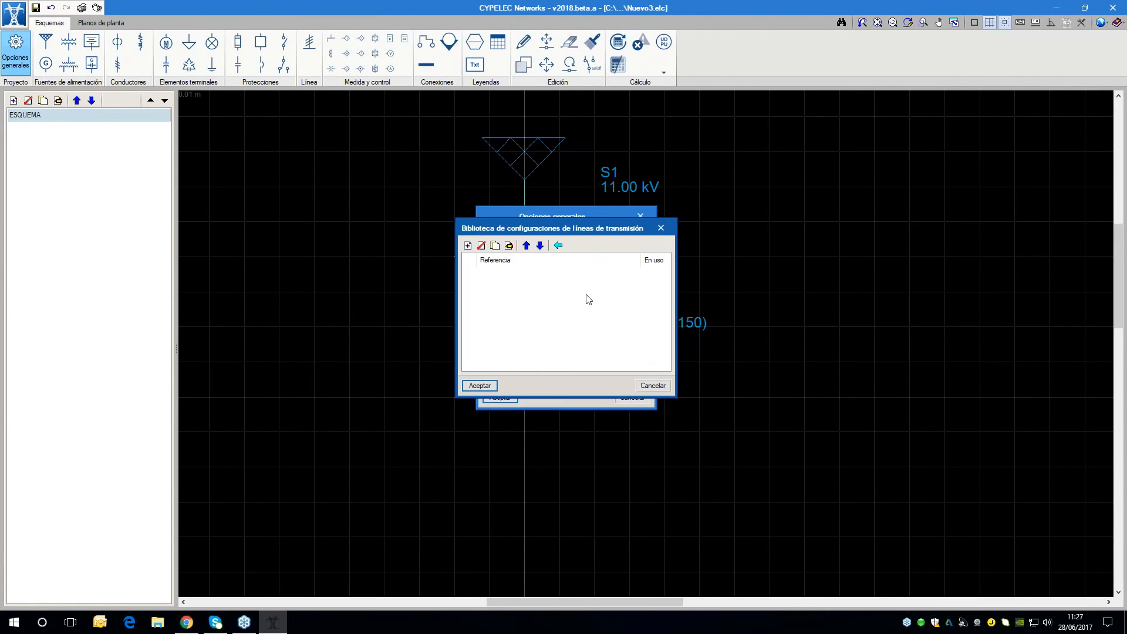
click(563, 240)
drag(513, 230, 600, 230)
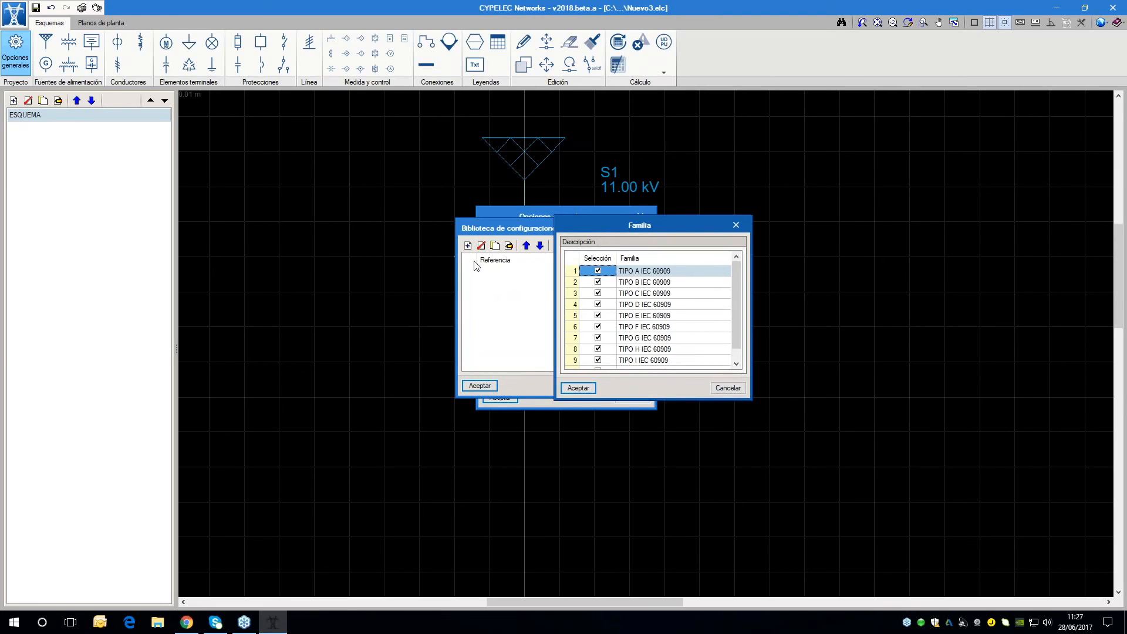
right_click(601, 266)
click(608, 274)
click(598, 316)
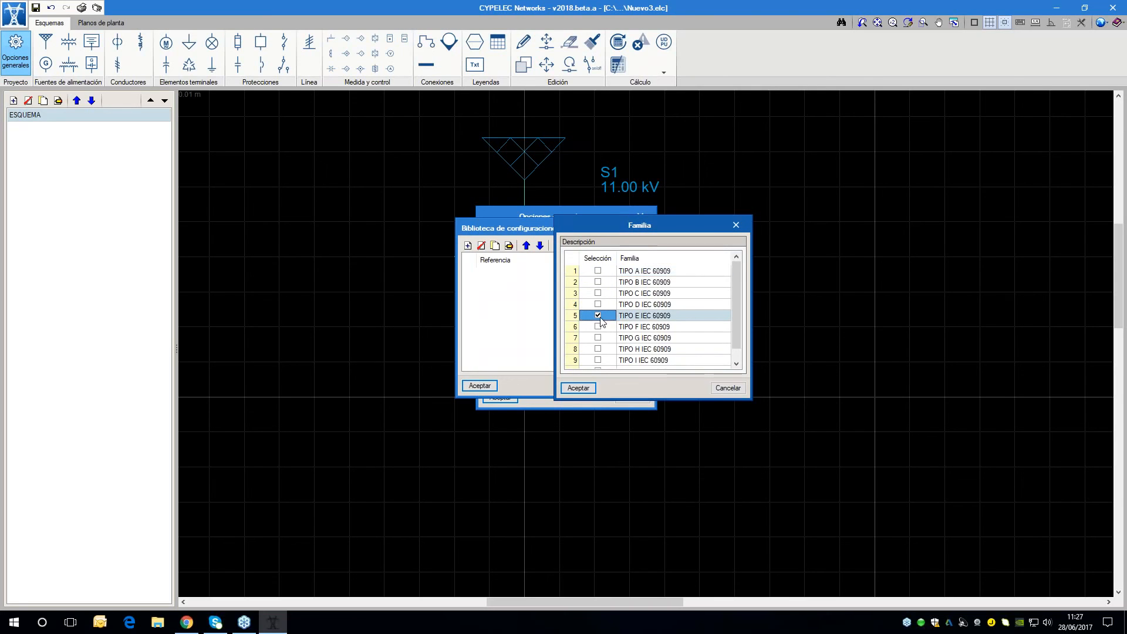
click(578, 388)
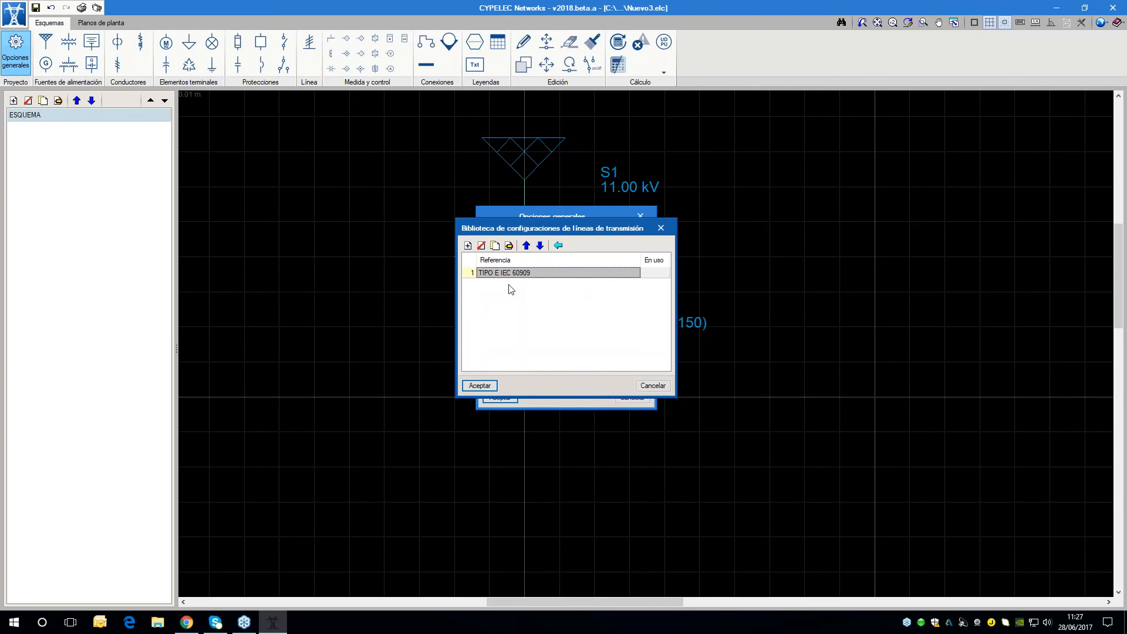
Review the phase and earth conductor geometry of the TIPO E IEC 60909 tower, then accept the library and the general options
click(509, 246)
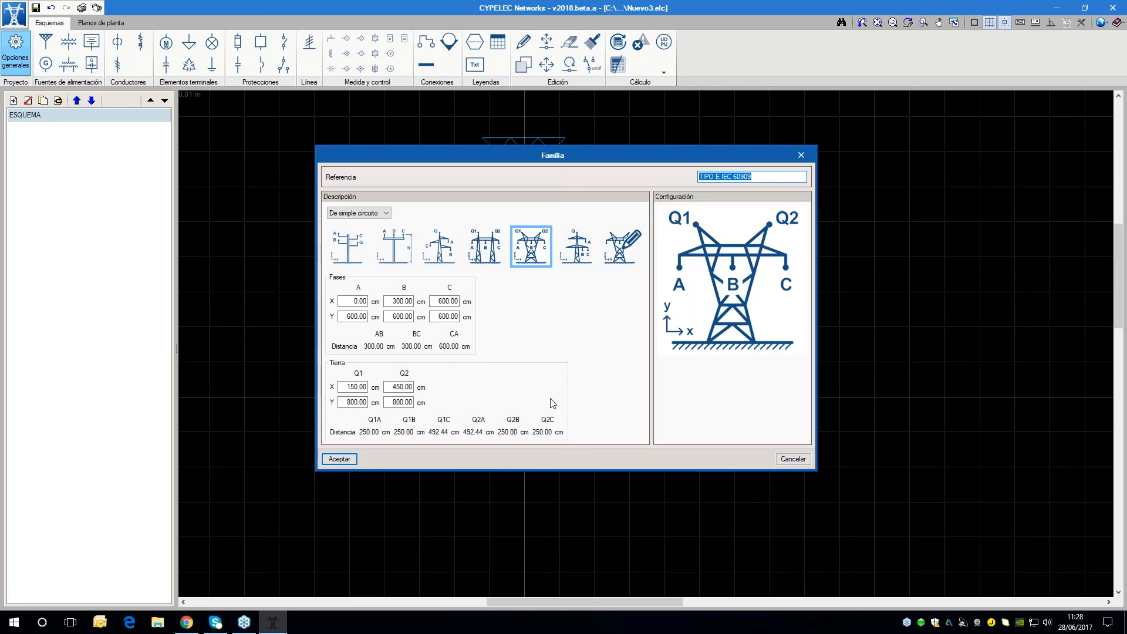
click(340, 459)
click(478, 386)
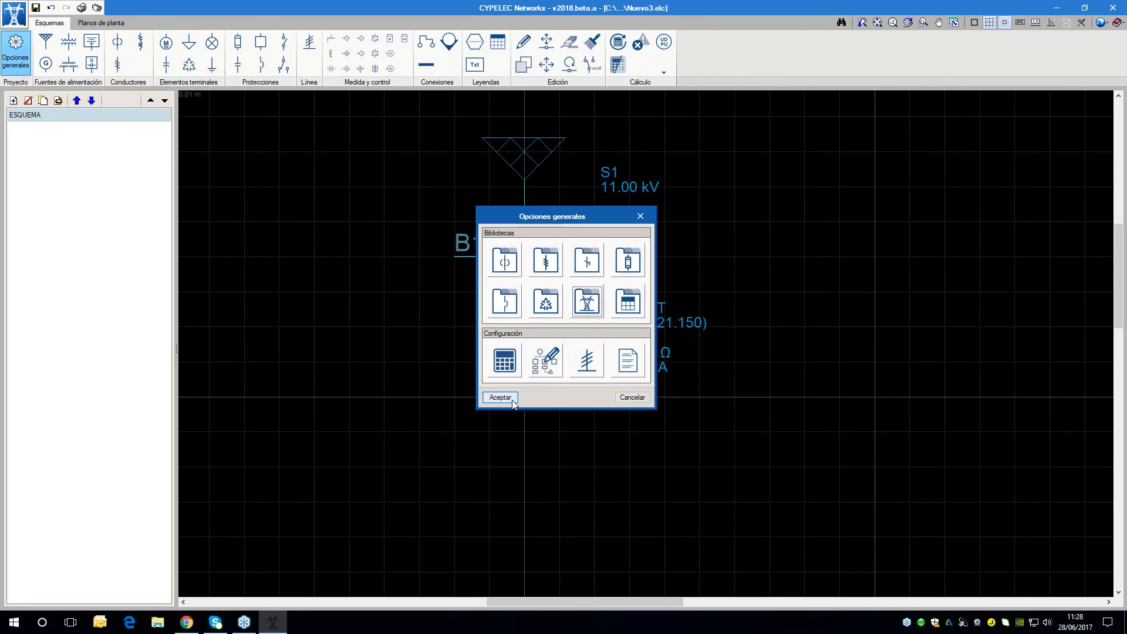
click(500, 397)
Edit transmission line LT, setting its phase separation to Torre eléctrica with the TIPO E IEC 60909 tower family
click(523, 42)
click(525, 337)
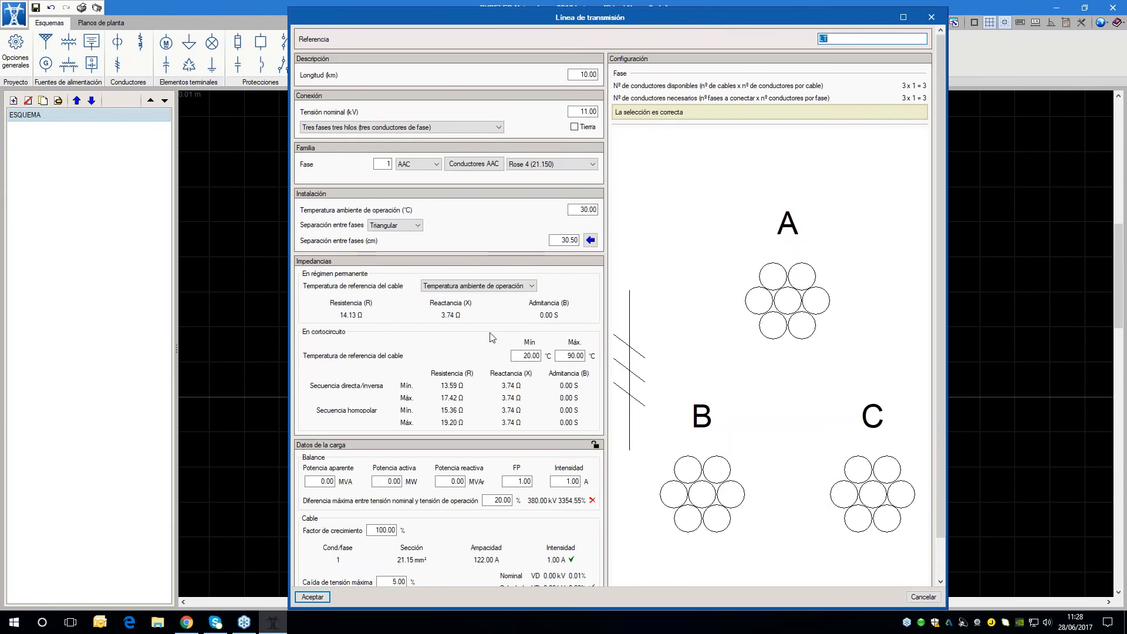
click(405, 225)
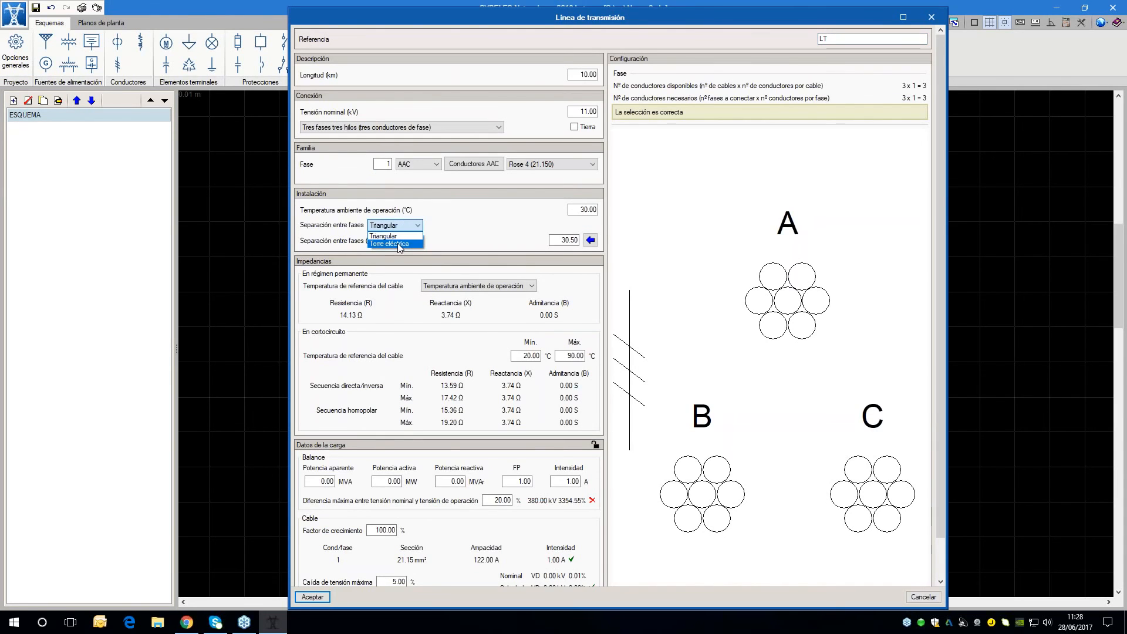
click(397, 243)
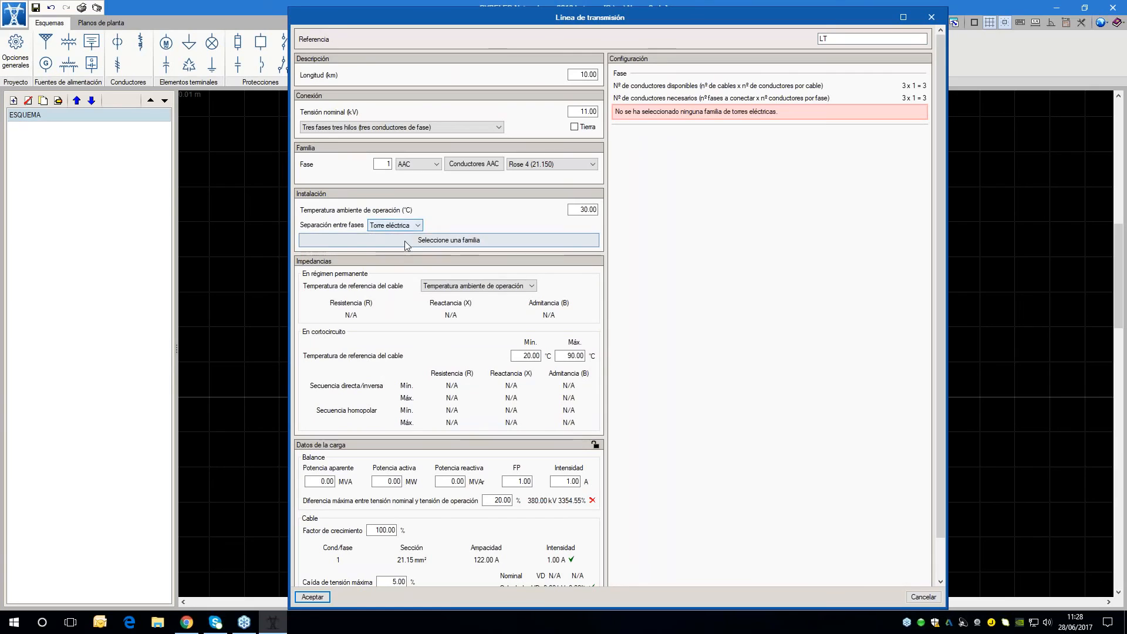
click(405, 240)
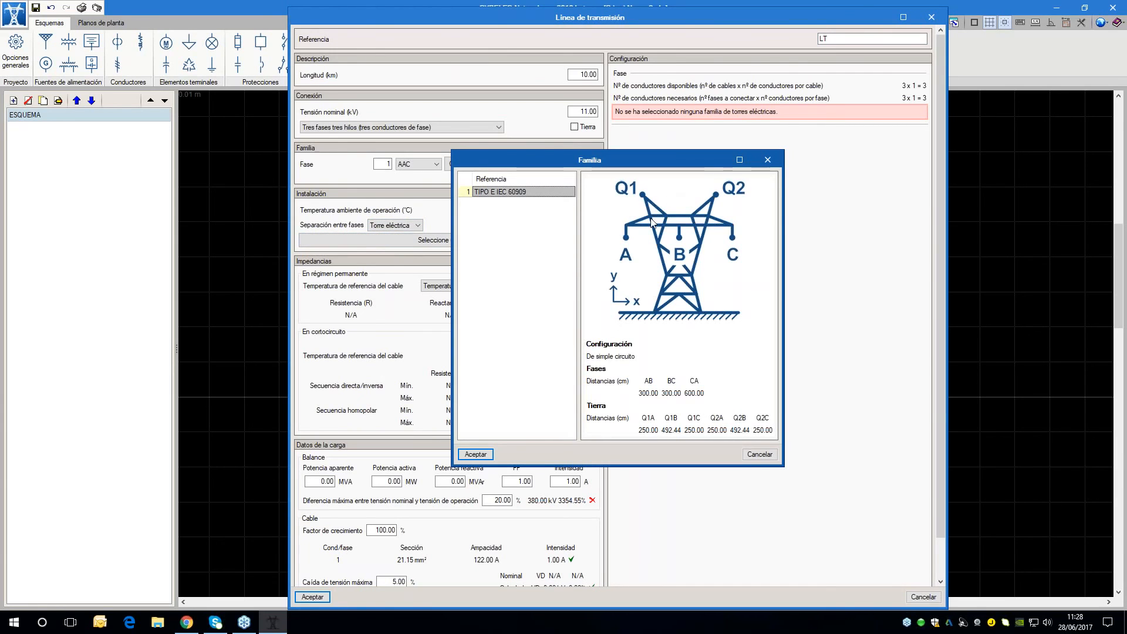
click(476, 454)
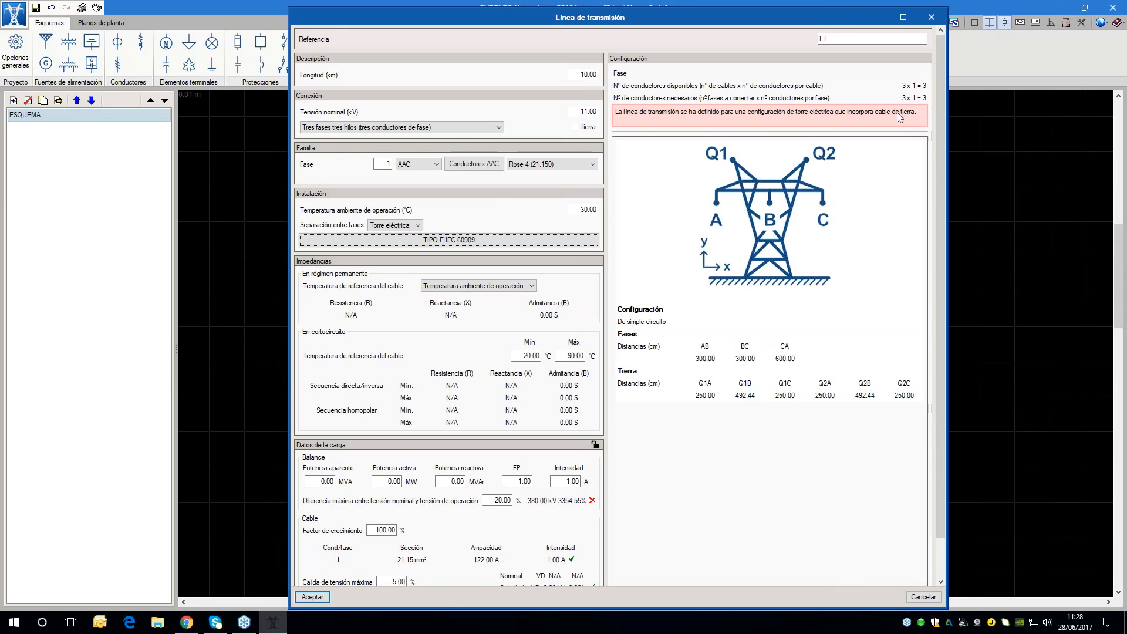
Include an earth conductor in the line and assign it the Centelsa - Cobre duro desnudo bare copper family
click(575, 127)
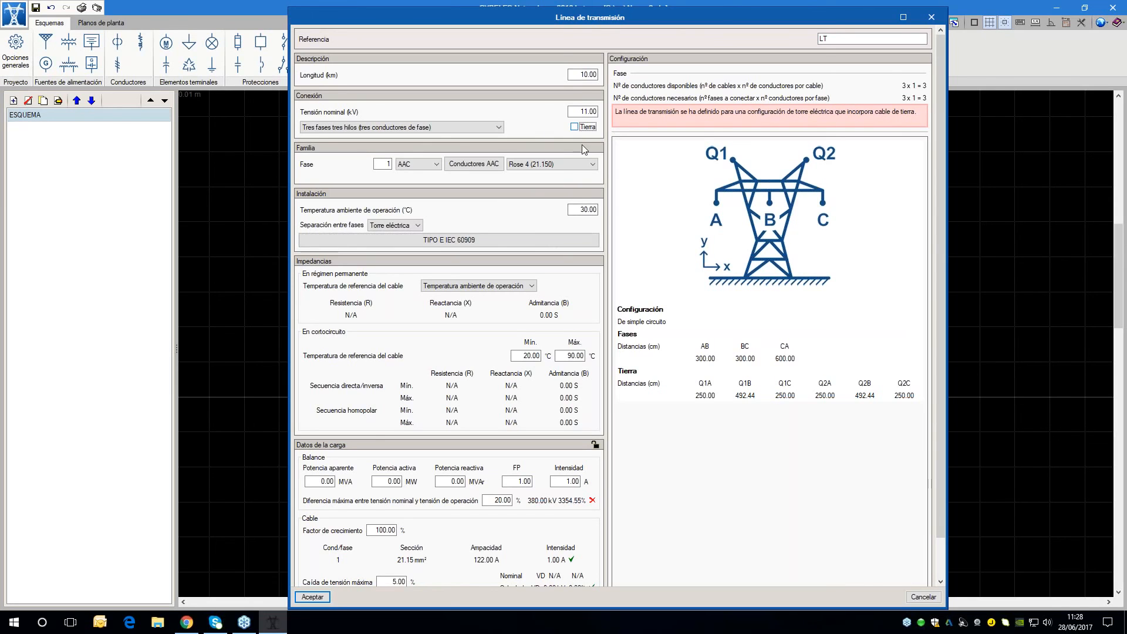
click(543, 179)
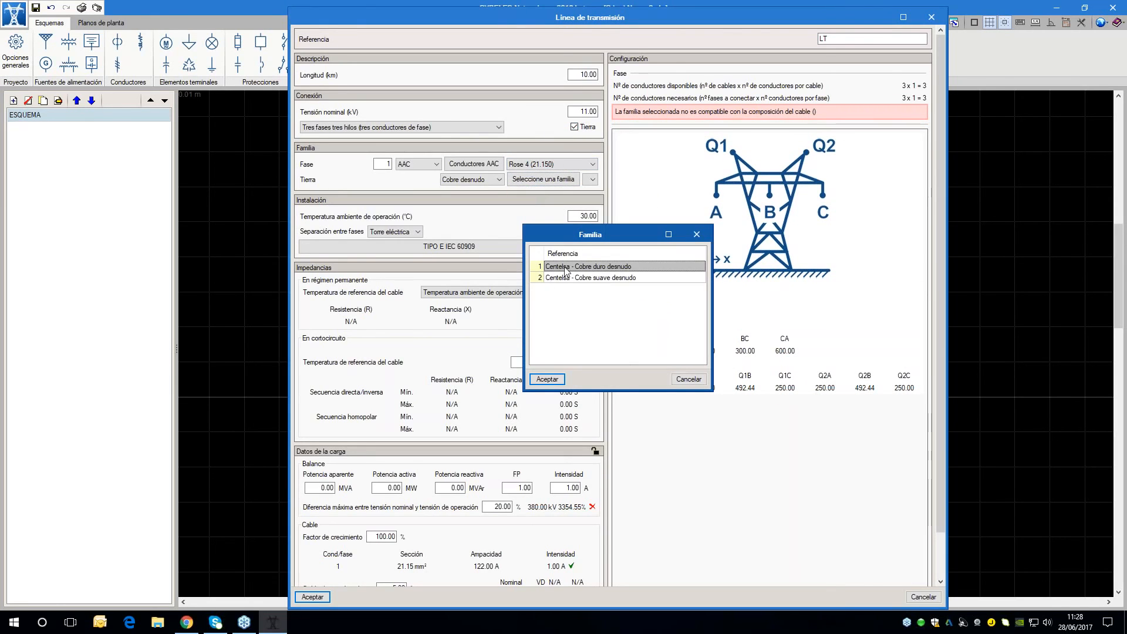
click(547, 379)
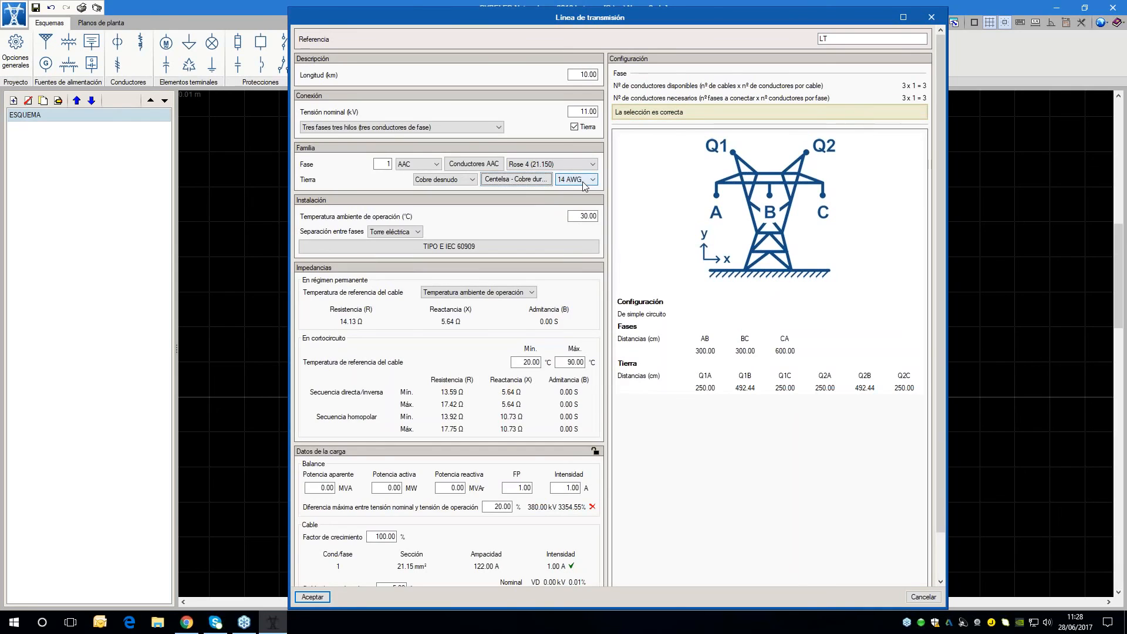
Set the line's phase conductor to Aster 2/0 (67.440) and its earth conductor to 2/0 AWG, and accept the edited line
click(562, 166)
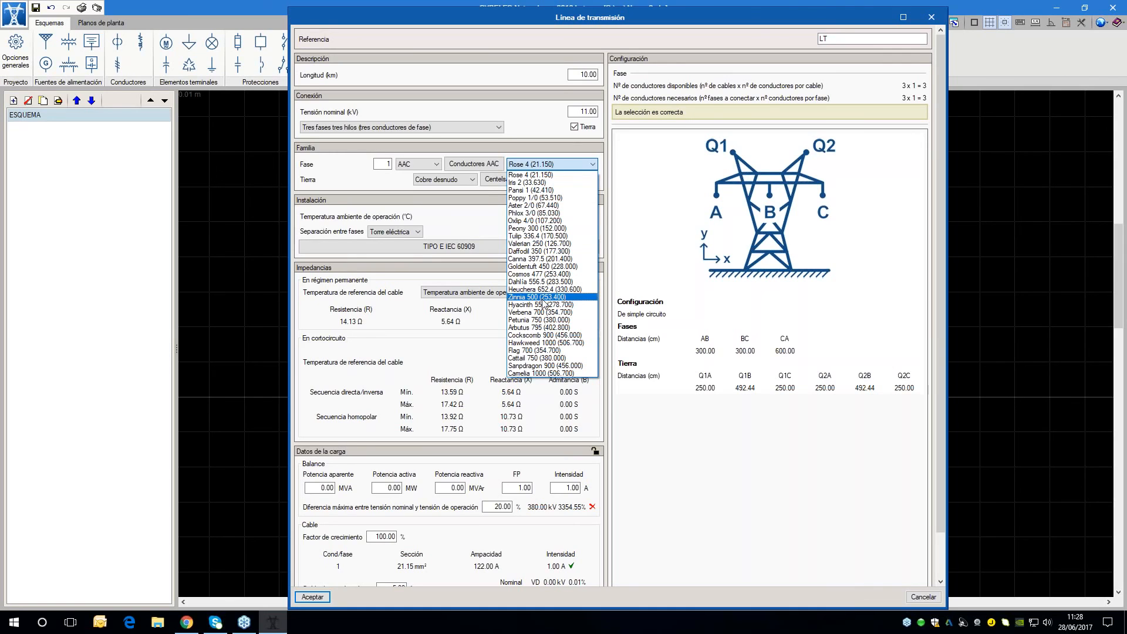
click(527, 206)
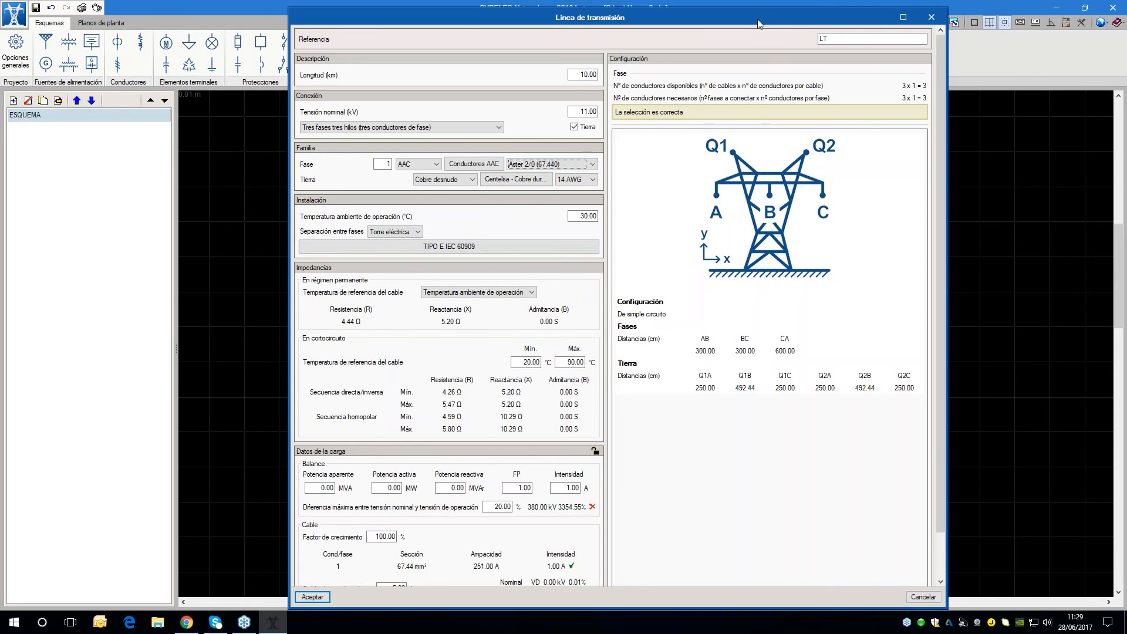
drag(757, 23, 758, 8)
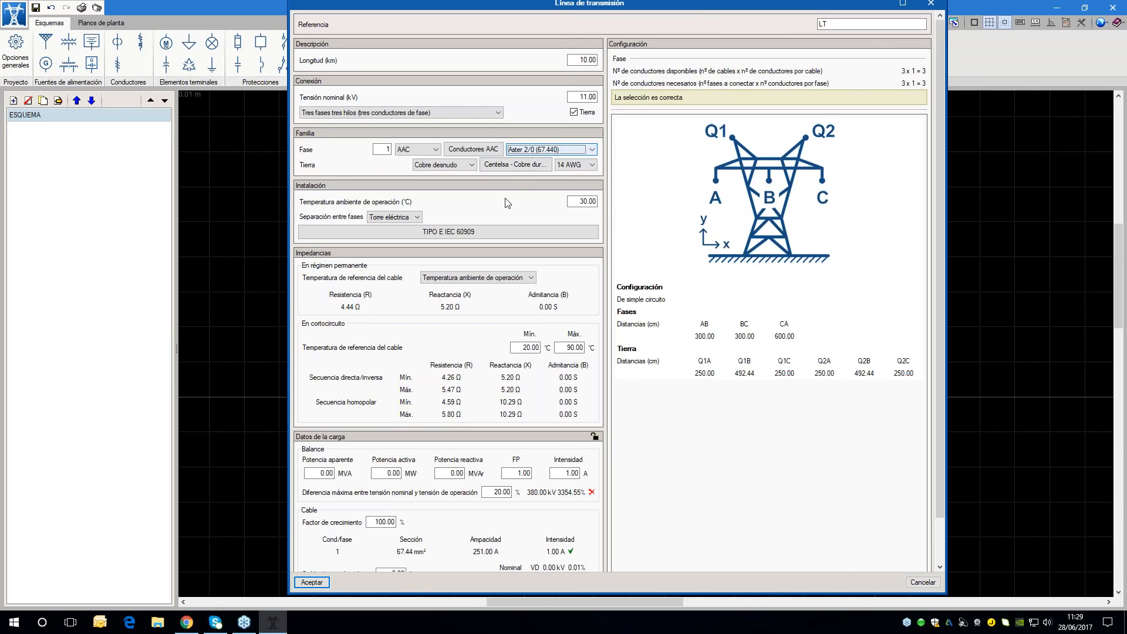
click(572, 165)
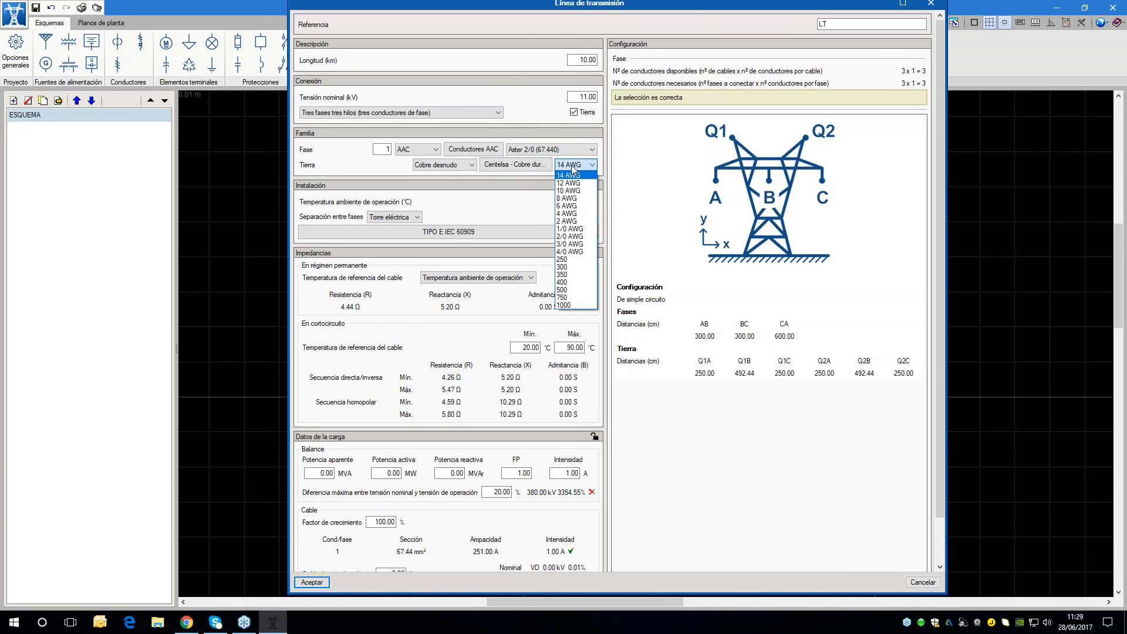
click(570, 237)
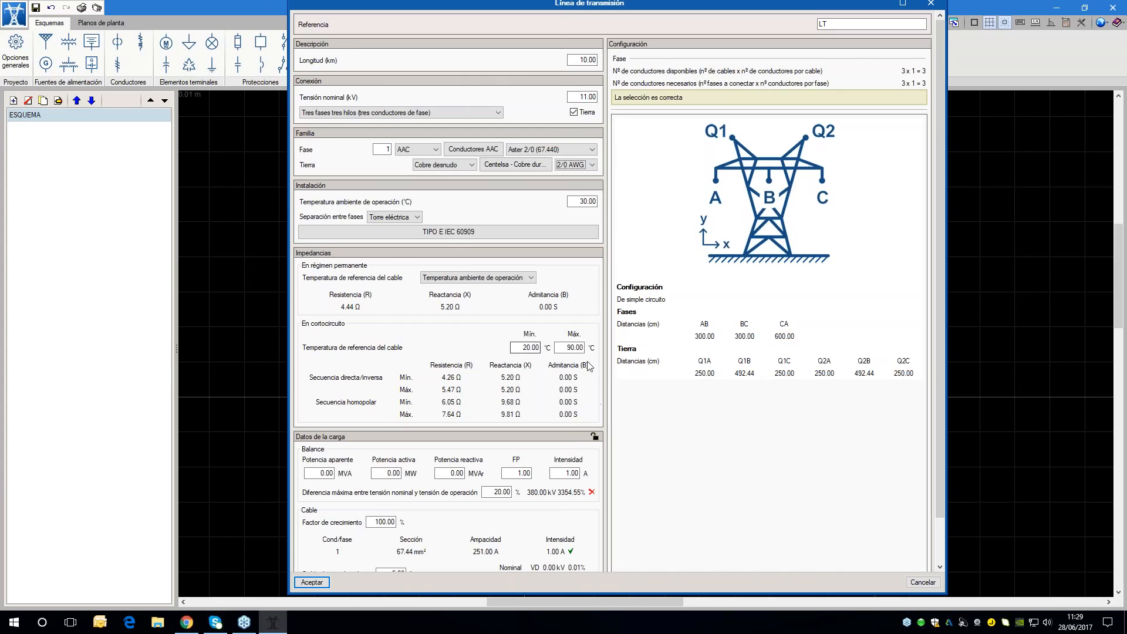
click(312, 583)
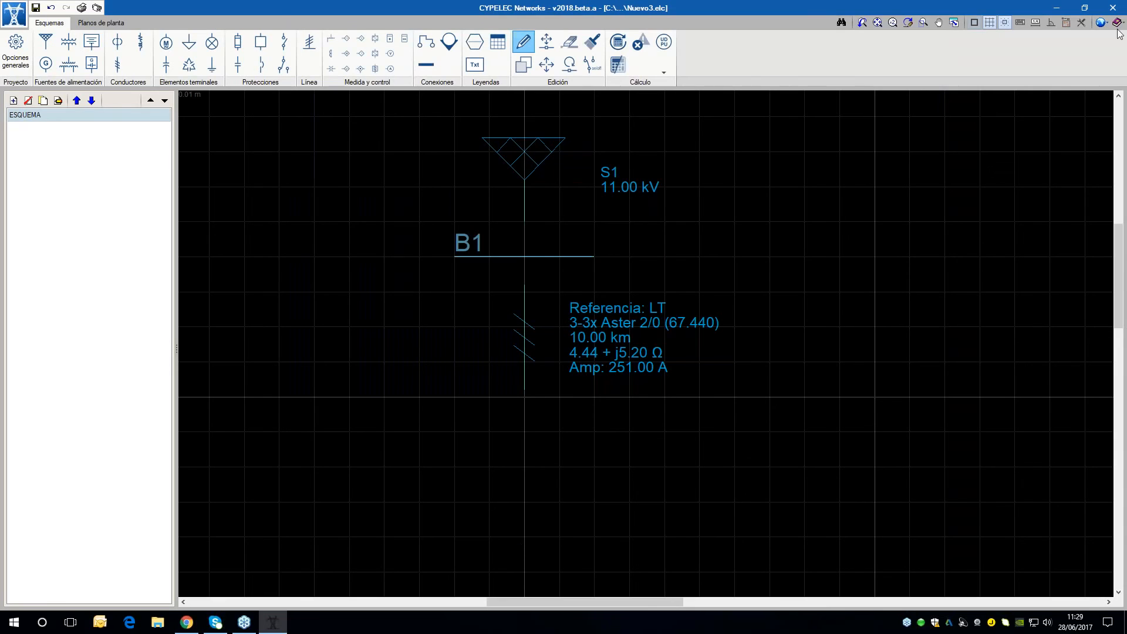
Set the transmission line admittance (Admitancia) units to mS with 4 decimals and accept the units settings
click(1102, 23)
click(1100, 36)
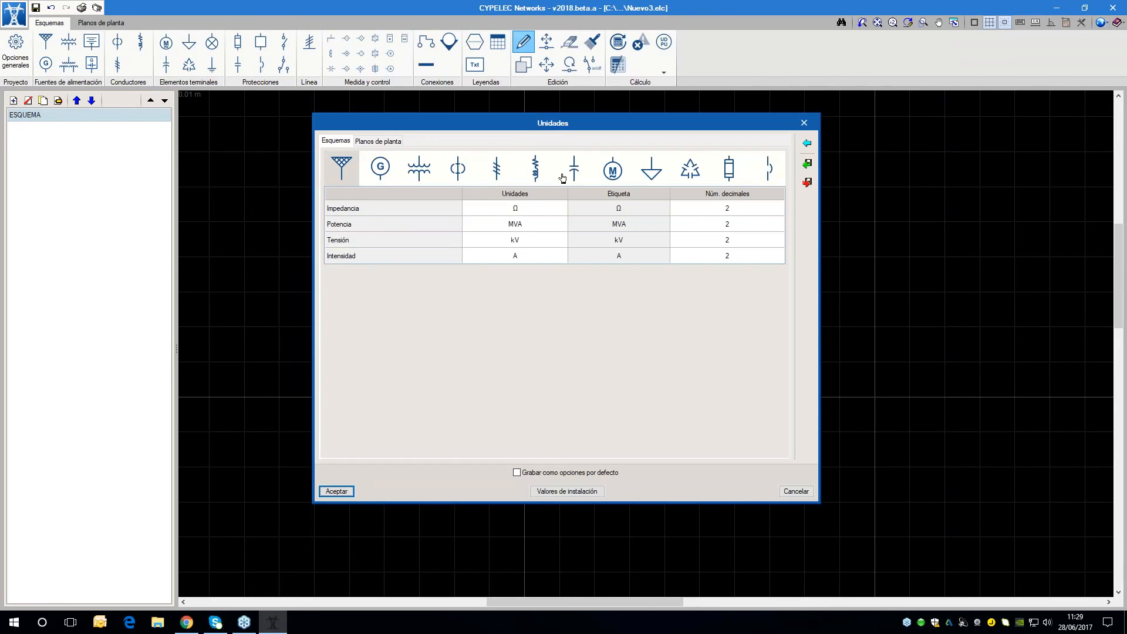
click(497, 172)
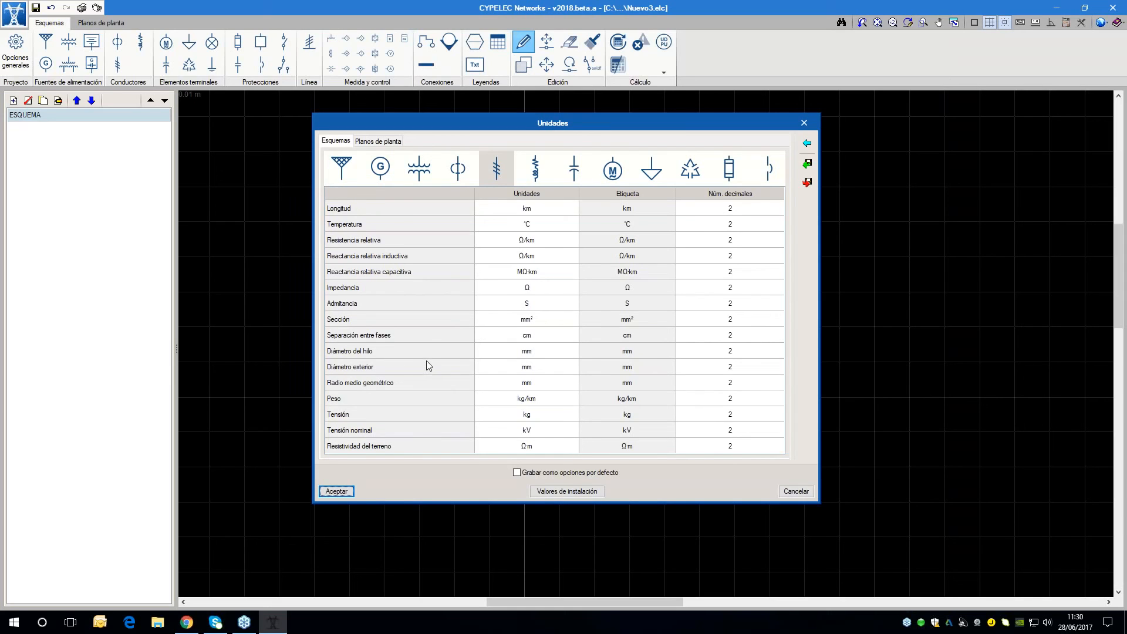
click(539, 304)
click(540, 304)
click(523, 322)
click(728, 304)
text(4)
click(330, 494)
Edit transmission line LT, setting its ambient operating temperature to 40 °C, check its impedance and load data, and accept
click(523, 311)
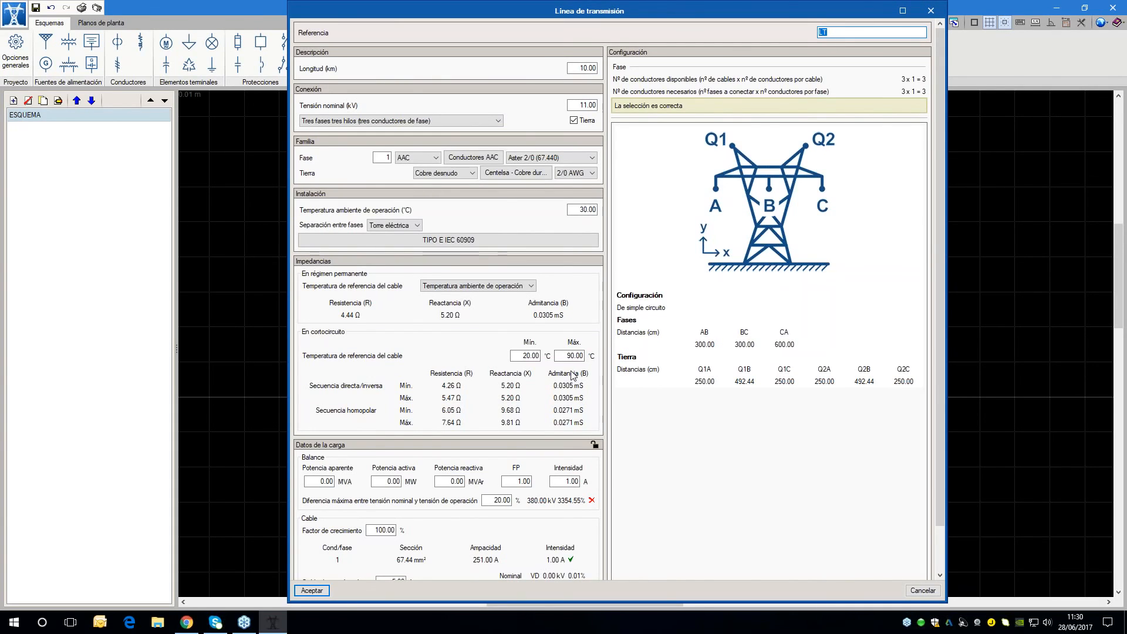
double_click(580, 207)
text(40)
key(Tab)
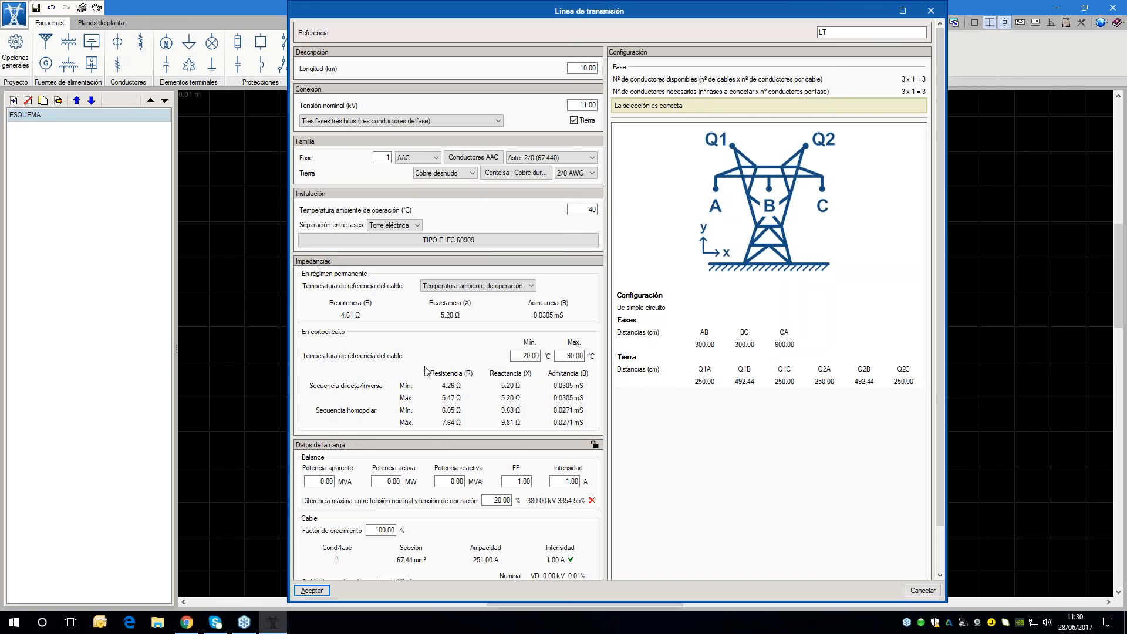
scroll(353, 372, down, 2)
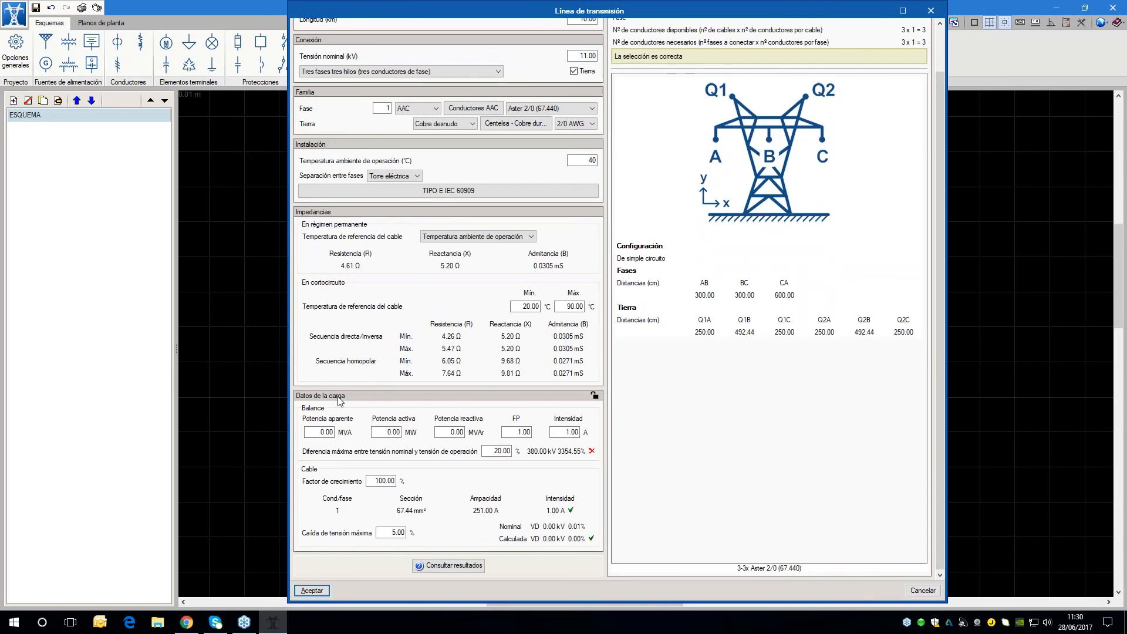
scroll(340, 380, up, 2)
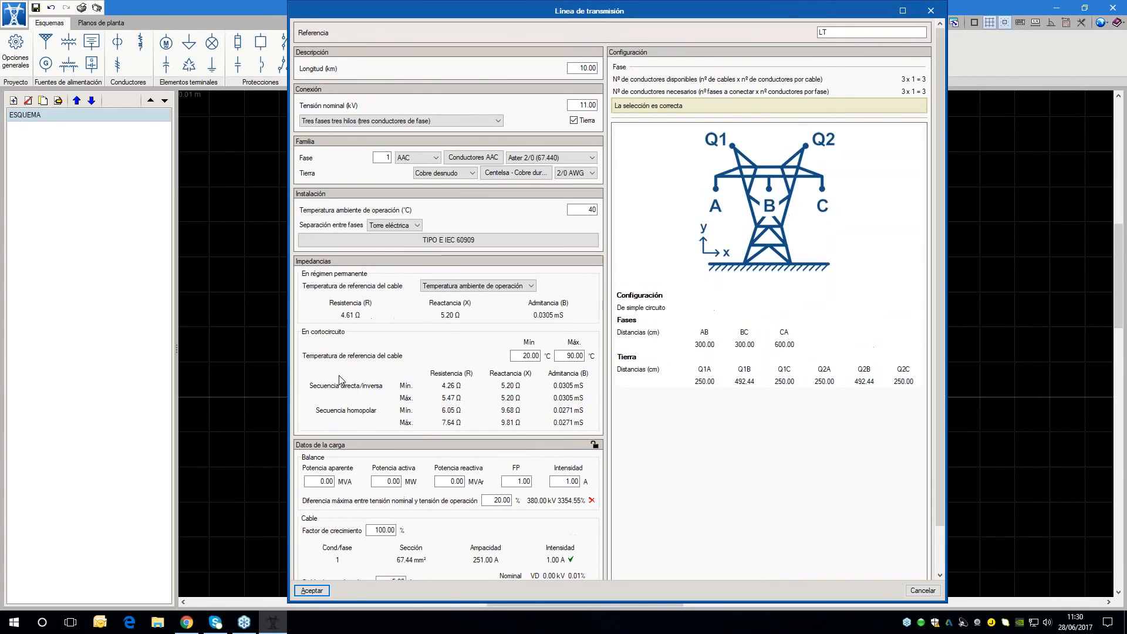
click(312, 591)
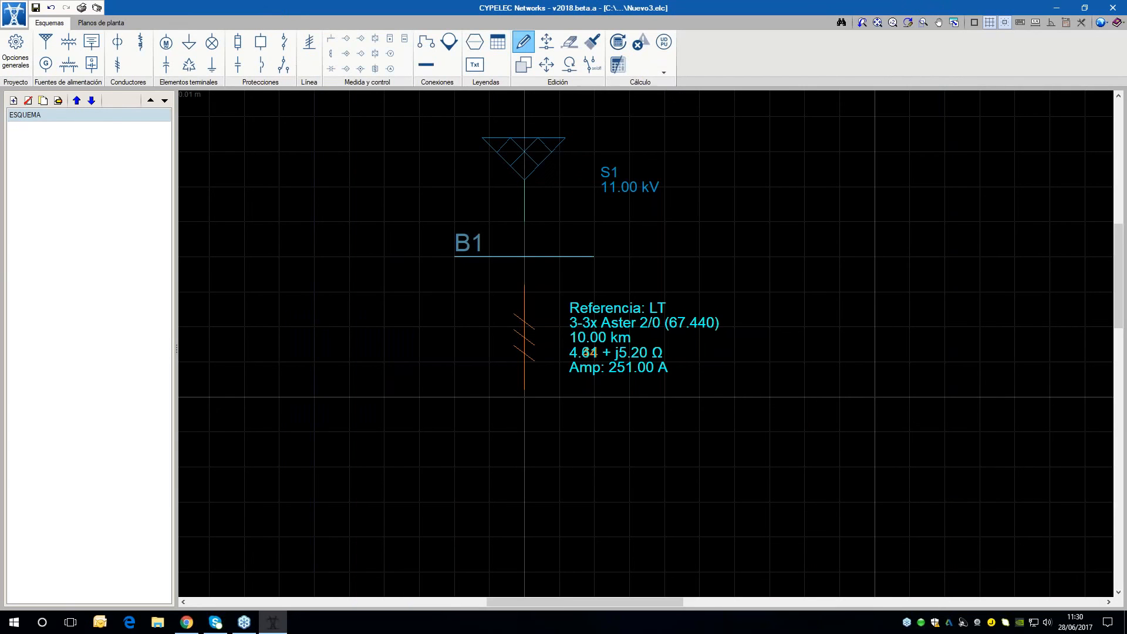
Define a two-winding transformer T1 with a power of 0.630 MVA, 11 kV primary voltage and 0.40 kV secondary voltage
scroll(731, 333, down, 2)
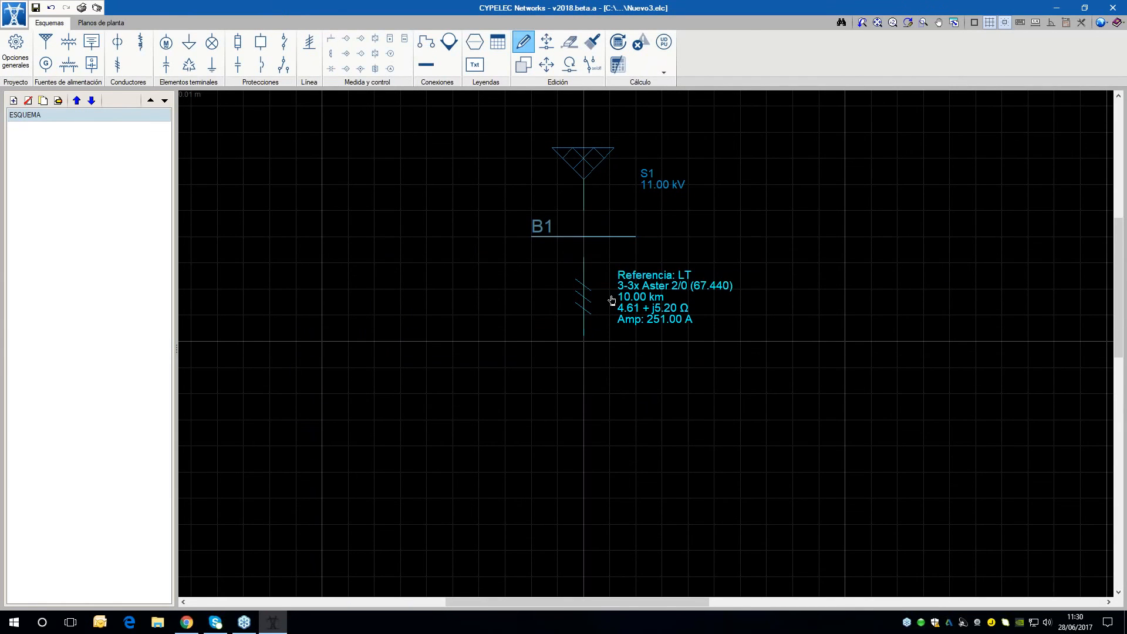
click(63, 46)
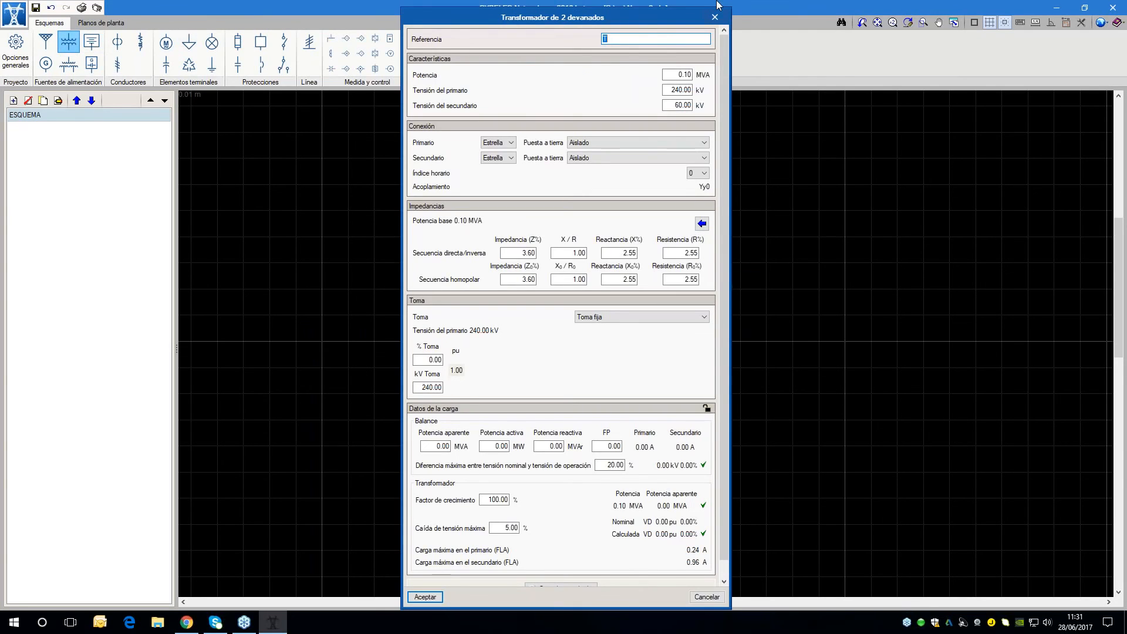
key(Return)
key(Tab)
text(0.630)
key(Tab)
text(11)
key(Tab)
text(0)
key(shift+Tab)
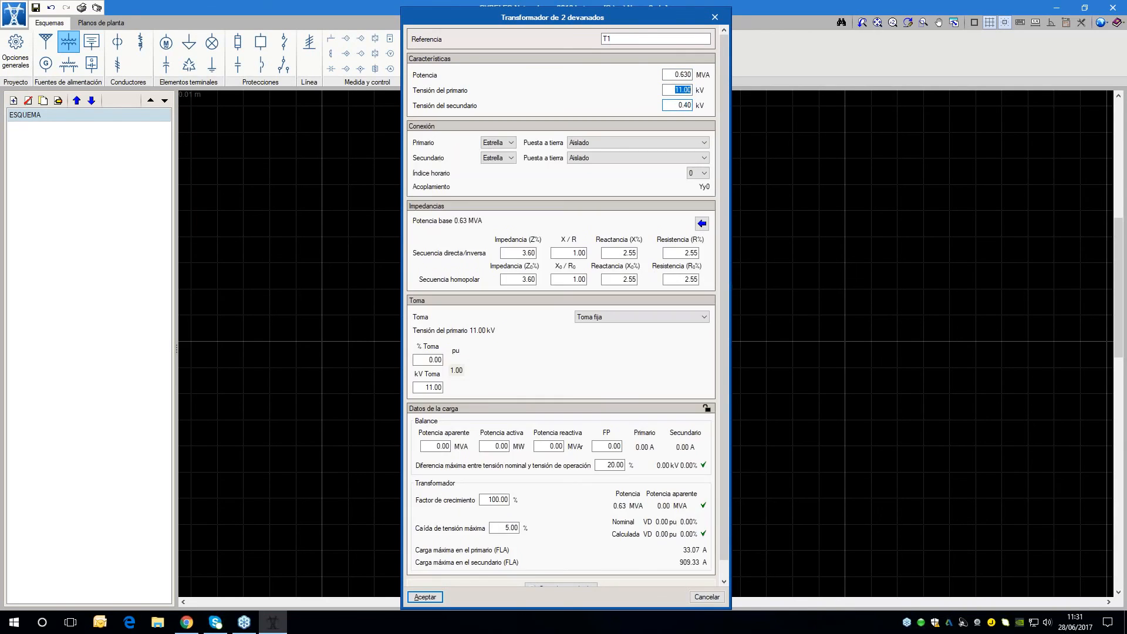
click(681, 105)
Try the transformer's primary earthing as Neutro conectado a tierra, then return it to Aislado
click(704, 174)
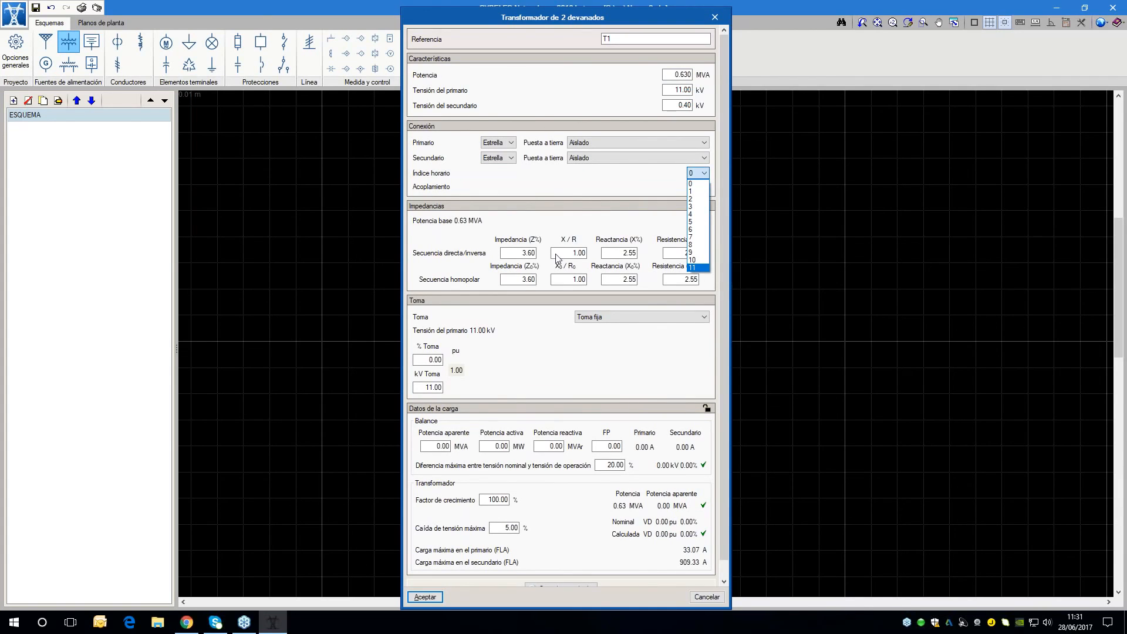
click(645, 192)
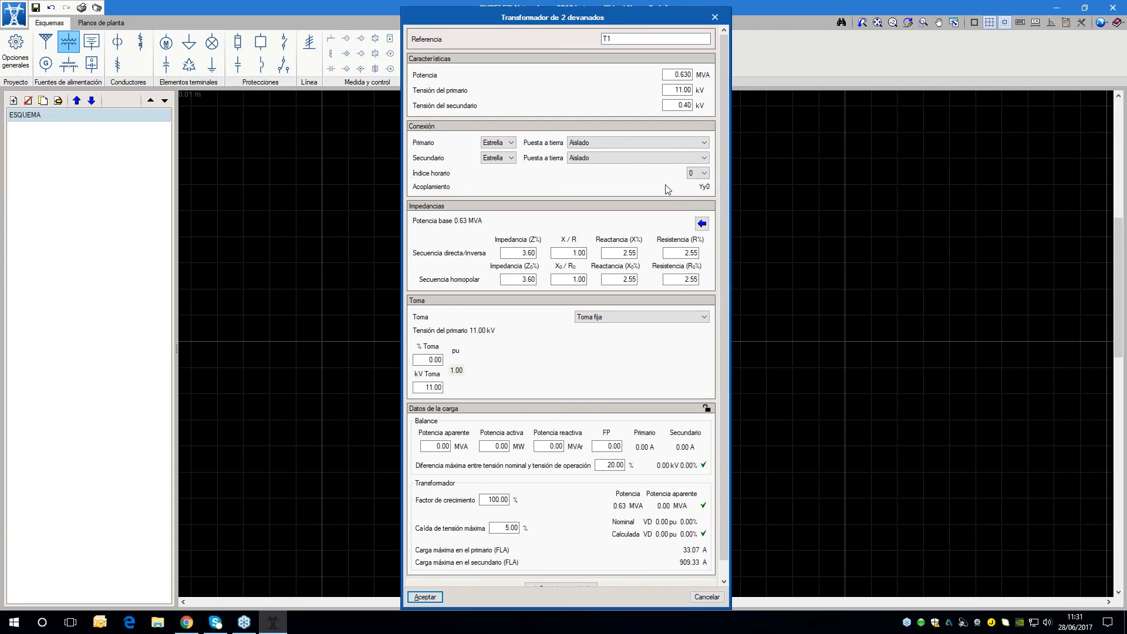
click(668, 142)
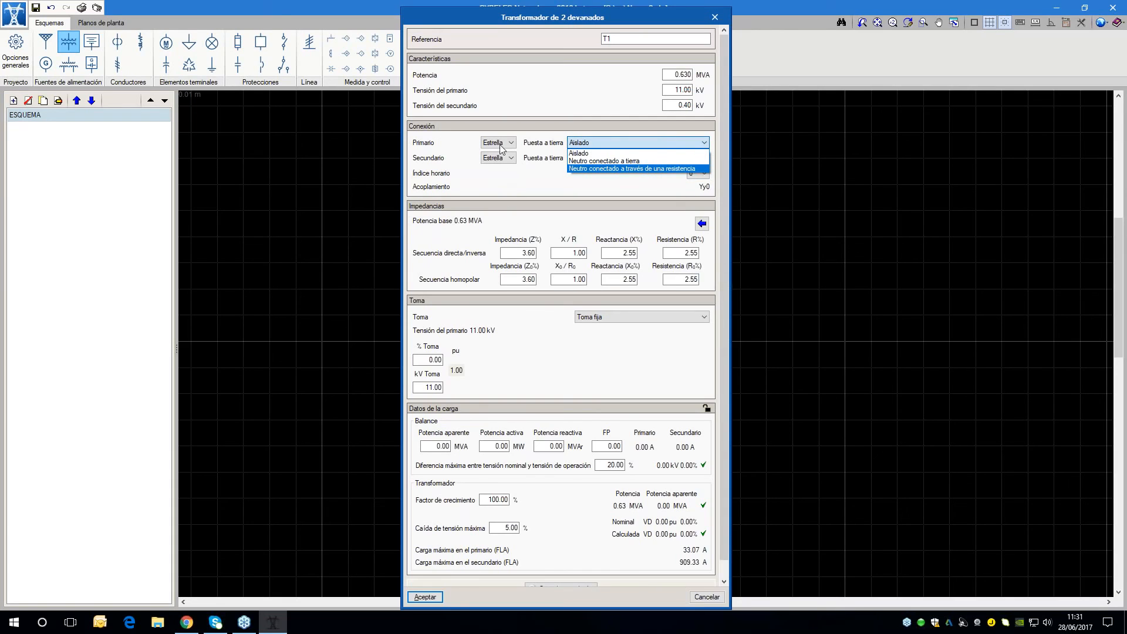
click(593, 160)
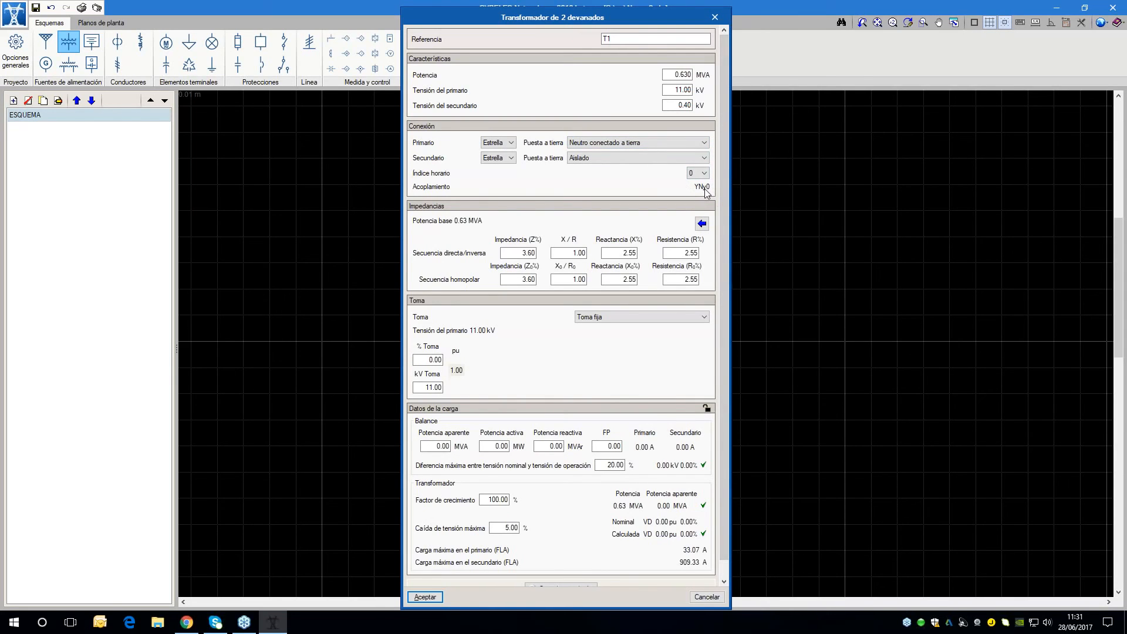
click(650, 143)
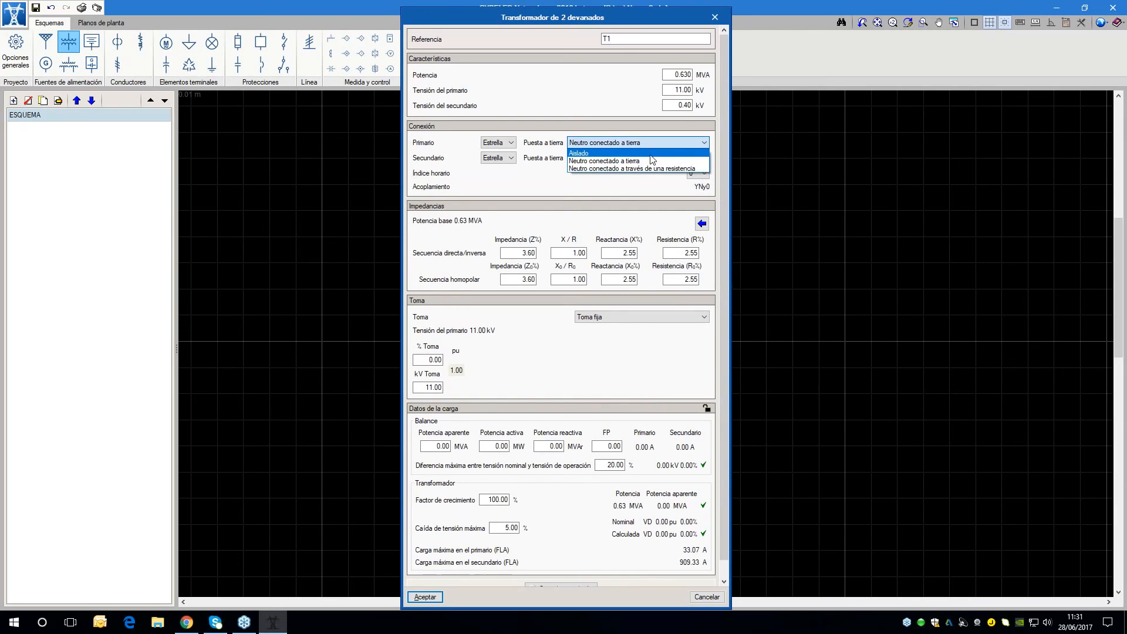
click(646, 152)
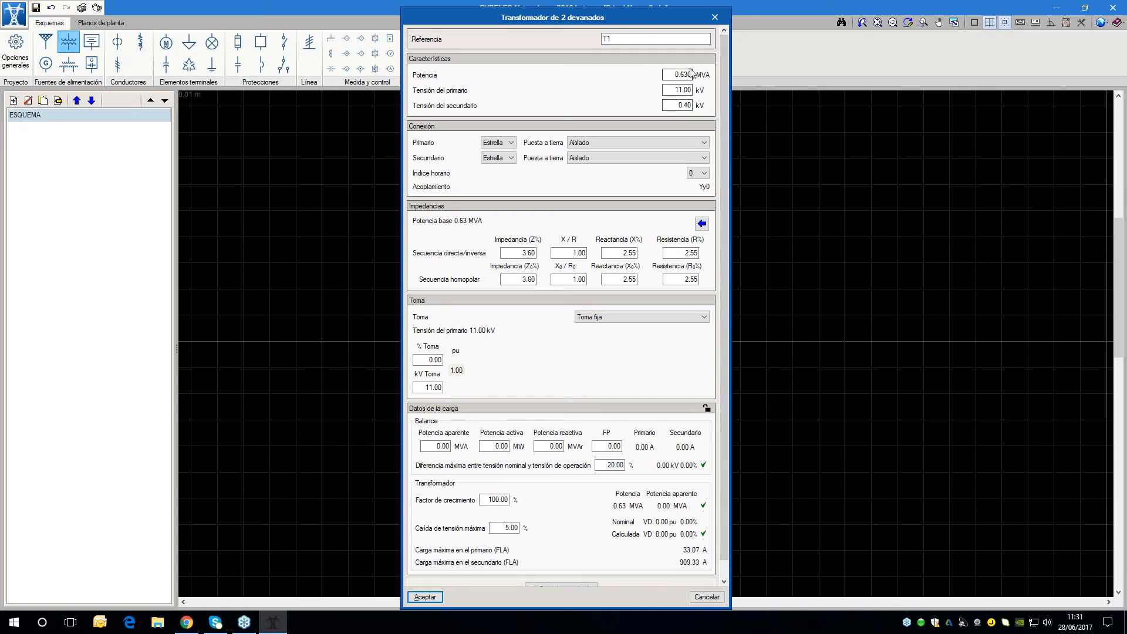
Fill in the predefined impedances for transformer T1, accept it and place it directly below transmission line LT
click(702, 224)
scroll(489, 407, down, 1)
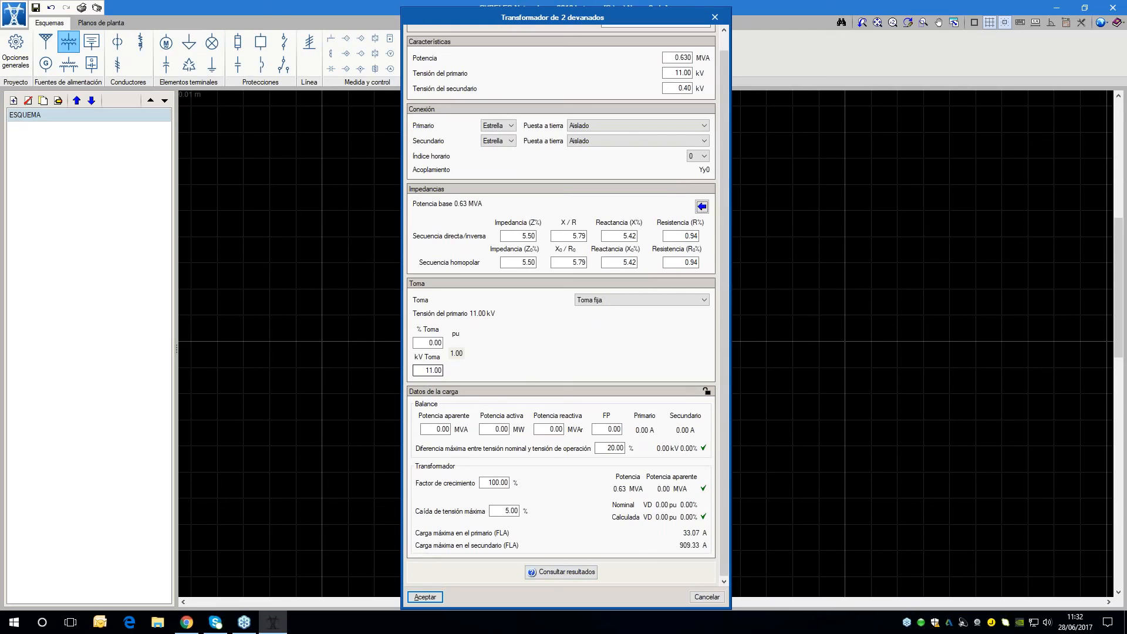
click(435, 599)
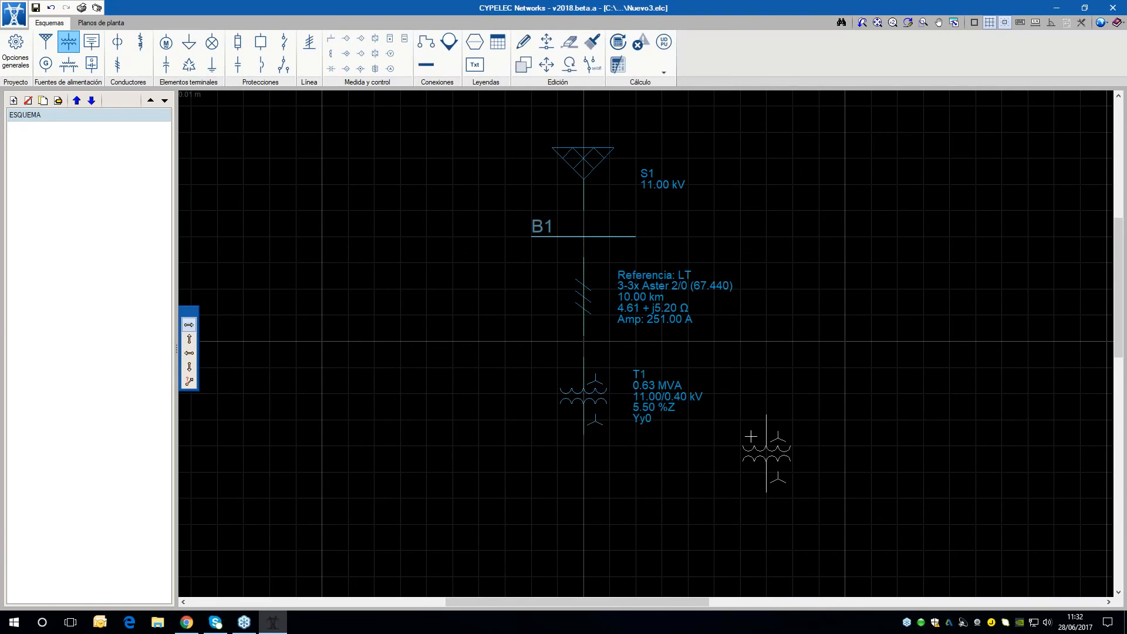
Draw a horizontal bus with reference B2 just below transformer T1
scroll(751, 436, down, 2)
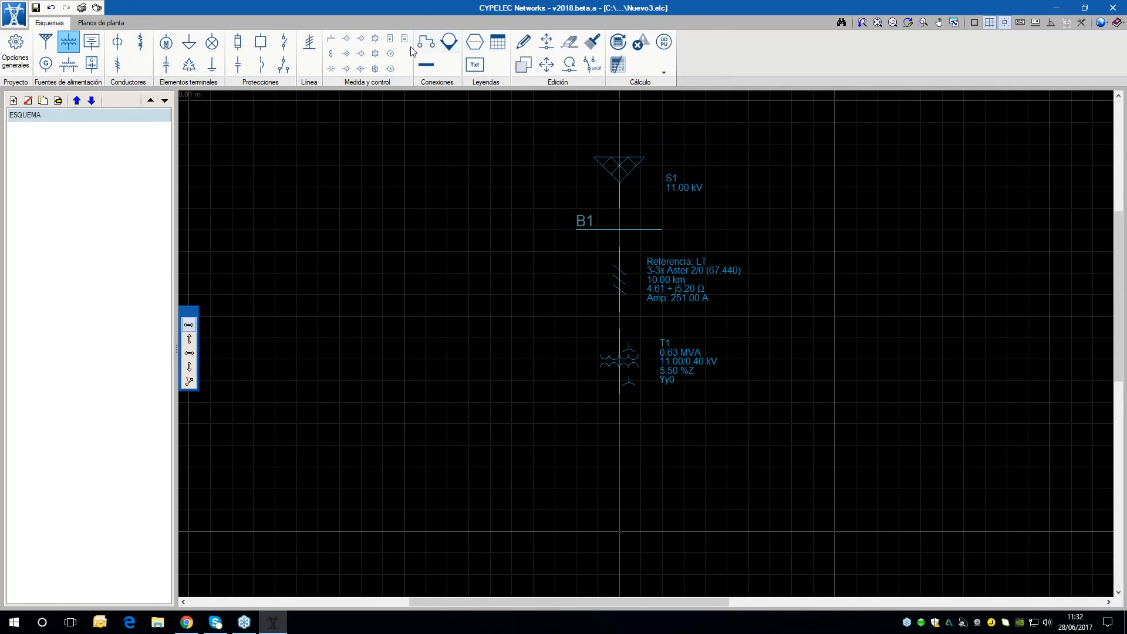
click(426, 64)
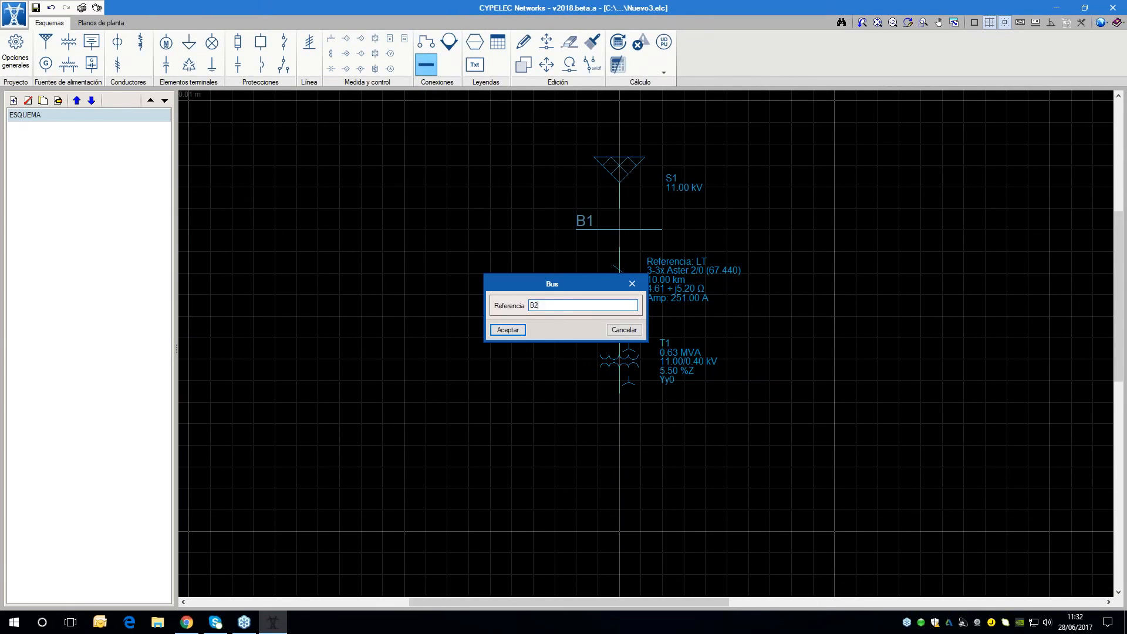
text(B2)
click(523, 333)
scroll(610, 390, up, 2)
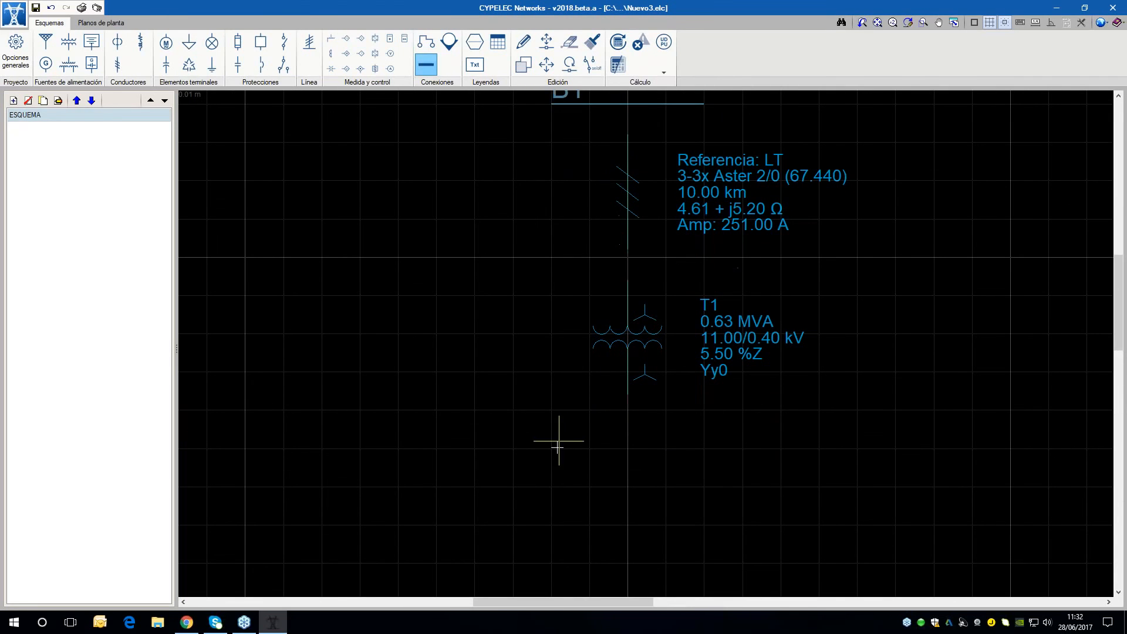
click(696, 450)
Start a Baja tensión cable with the three-phase four-wire connection (three phase conductors and a neutral) and a length of 50 m
scroll(717, 390, down, 2)
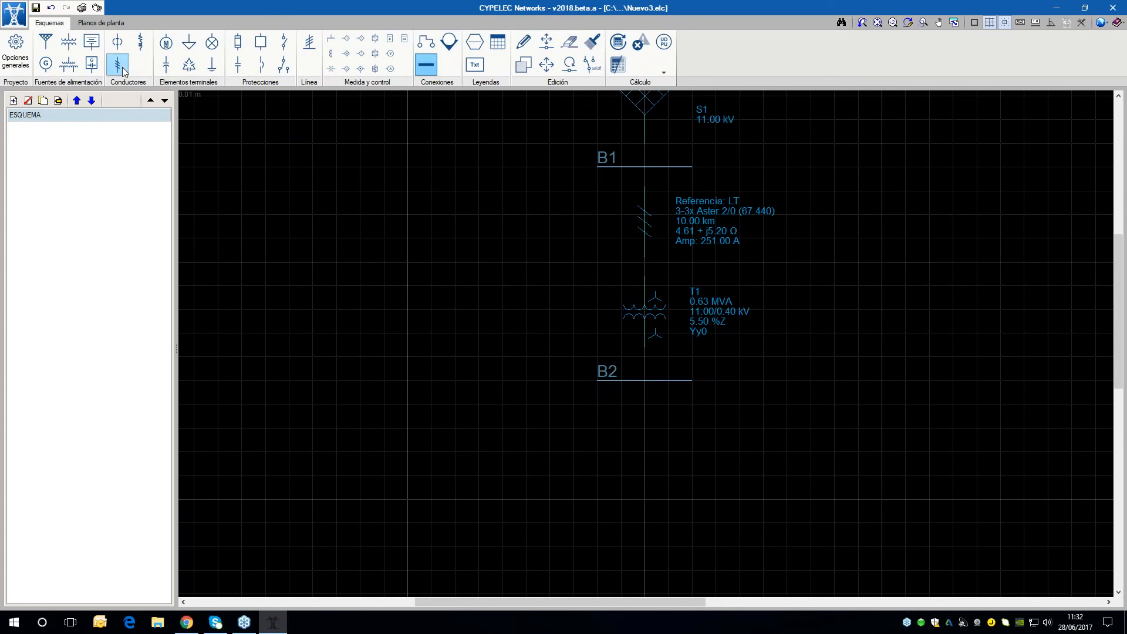
click(117, 43)
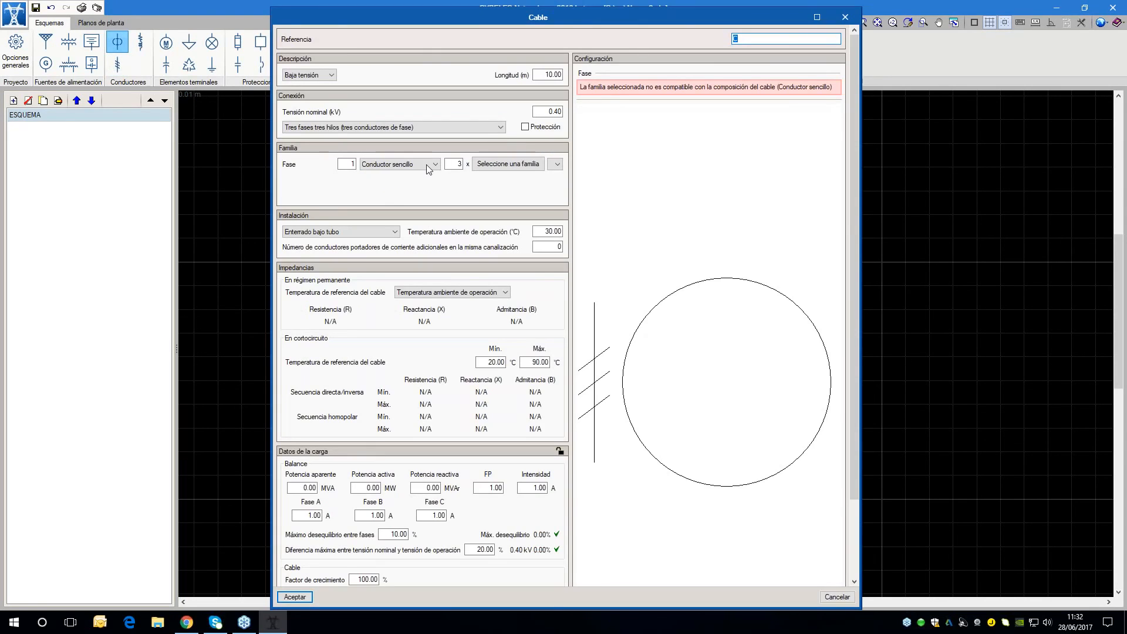
click(423, 128)
click(417, 144)
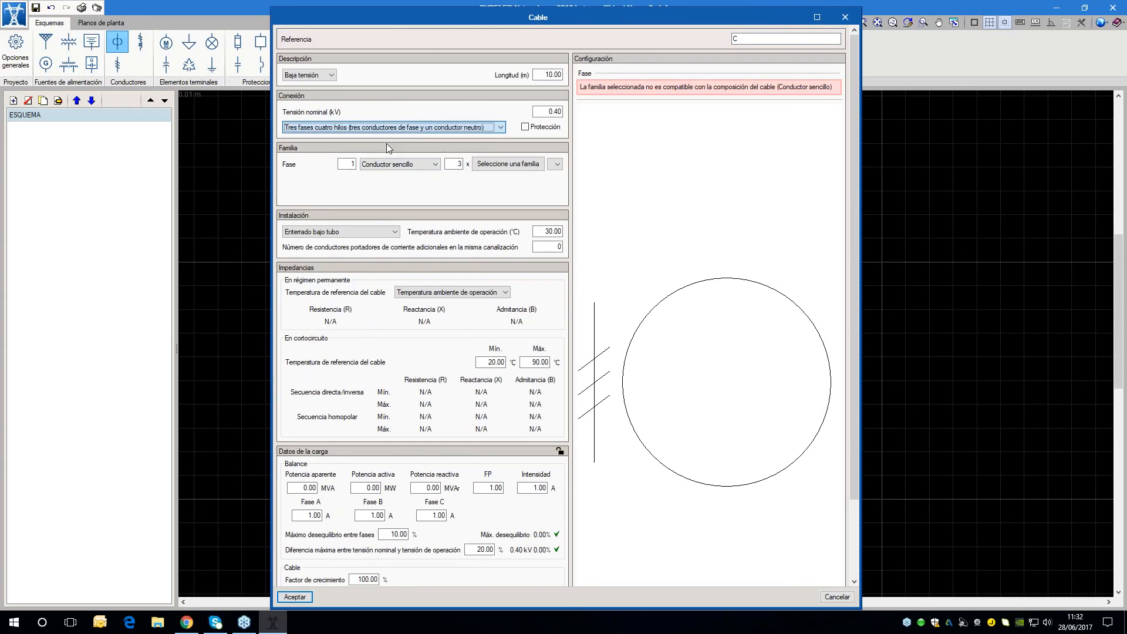
click(547, 74)
text(50)
key(Tab)
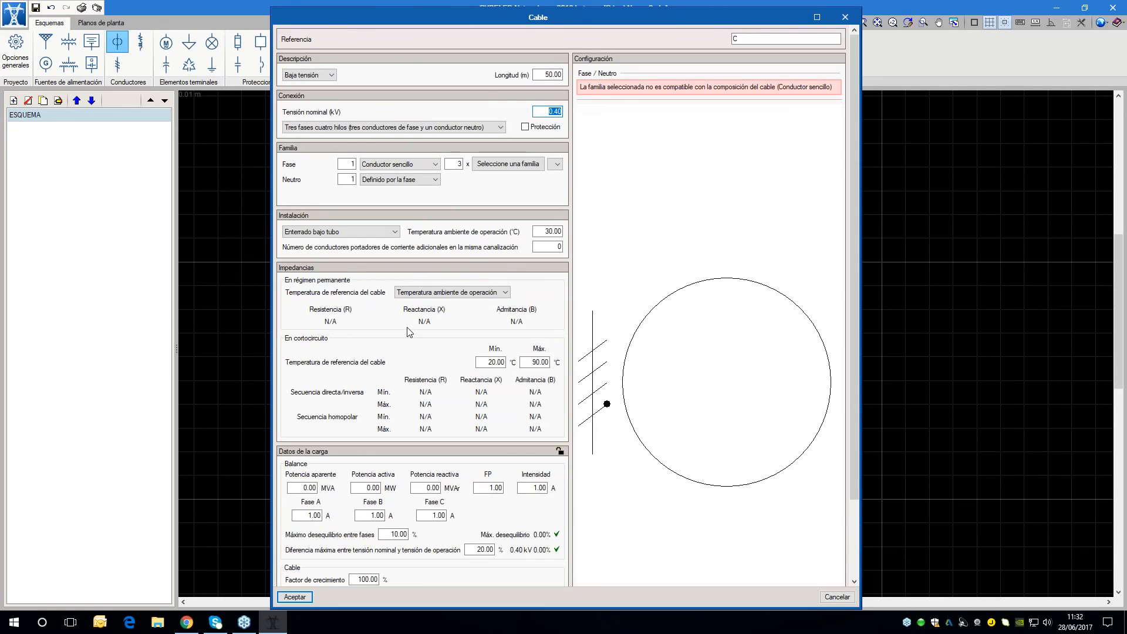
Assign the NEC RHH 90.00 °C Termoendurecido family to the cable's phase conductors and choose size 2/0
click(304, 235)
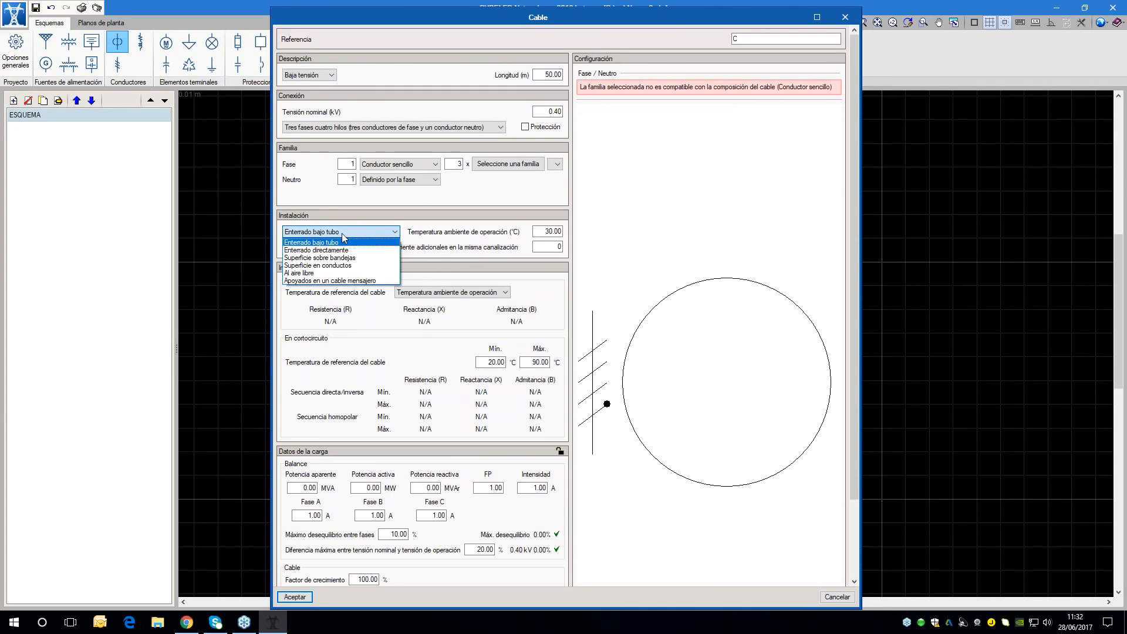
click(543, 238)
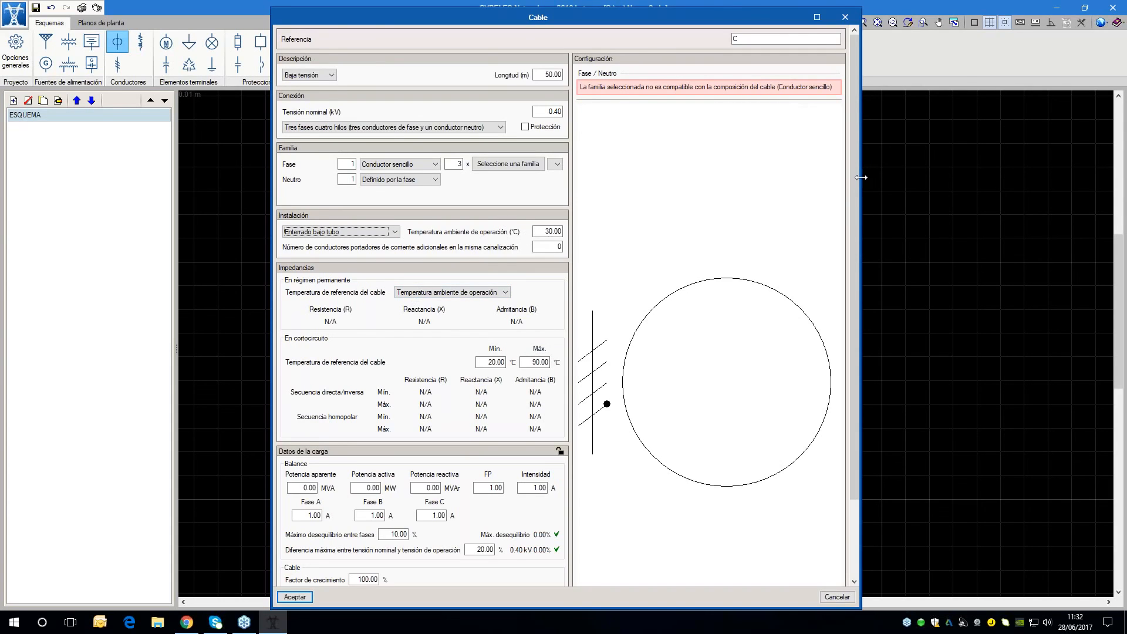
drag(861, 177, 966, 177)
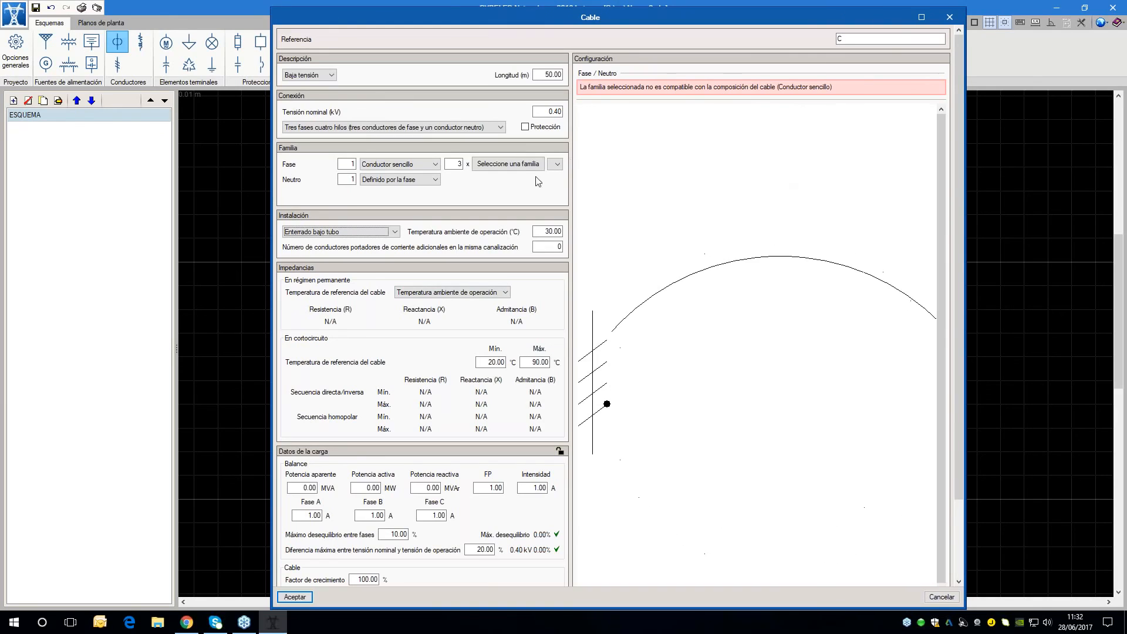
click(508, 164)
click(500, 385)
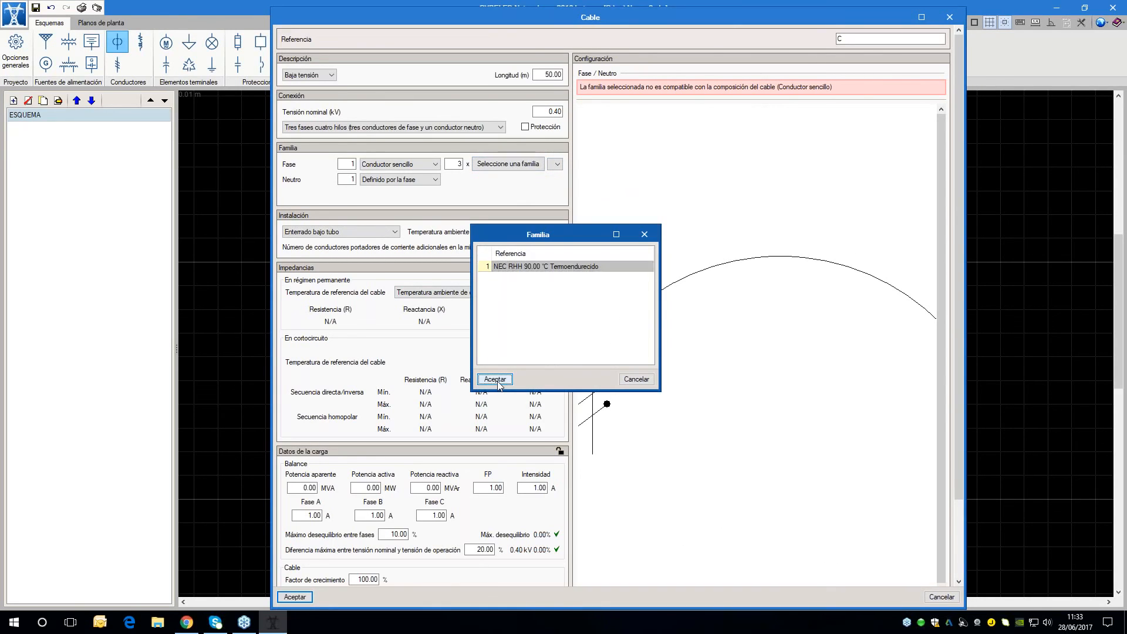
click(551, 165)
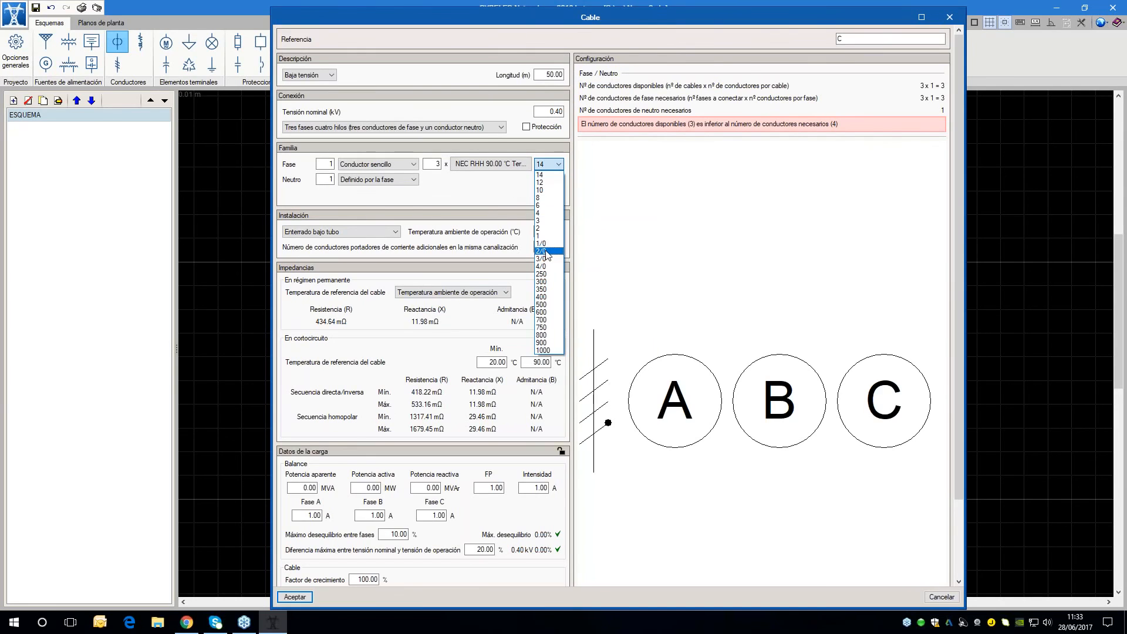
click(542, 251)
Check the cable's impedance and load data, then set its number of single-conductor cables to 4 to include the neutral
scroll(510, 528, down, 3)
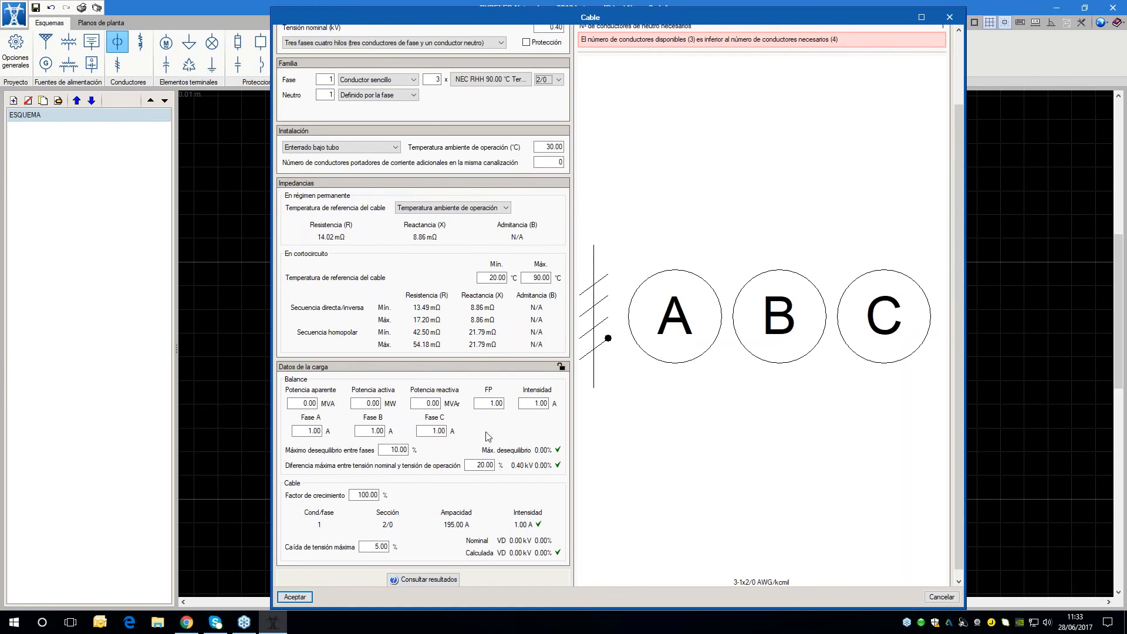
scroll(490, 404, up, 1)
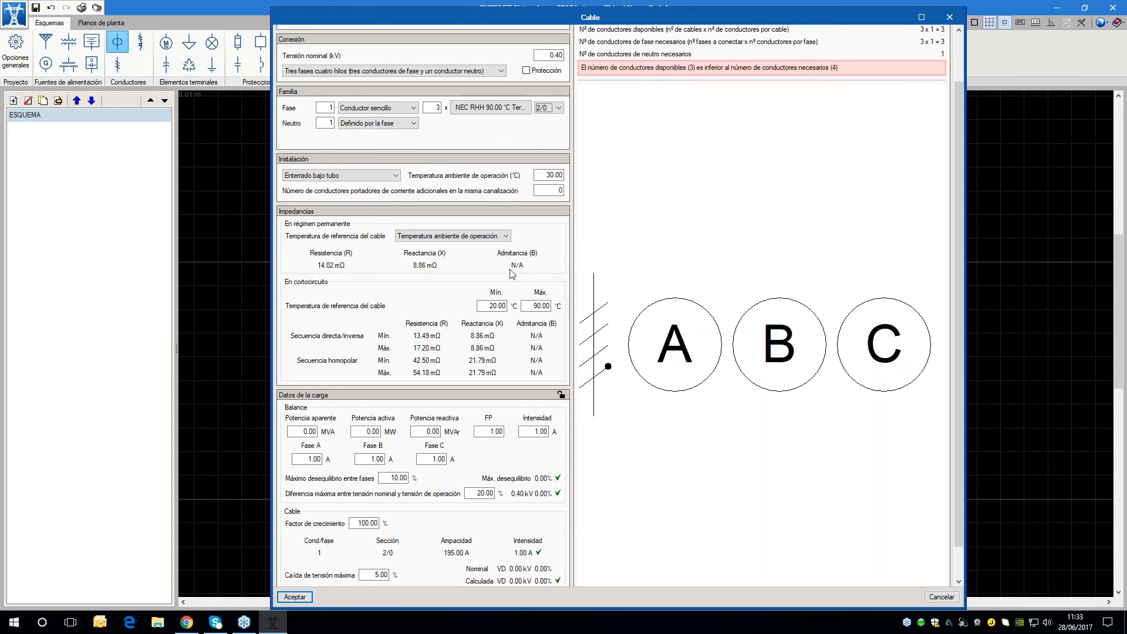
scroll(694, 375, down, 1)
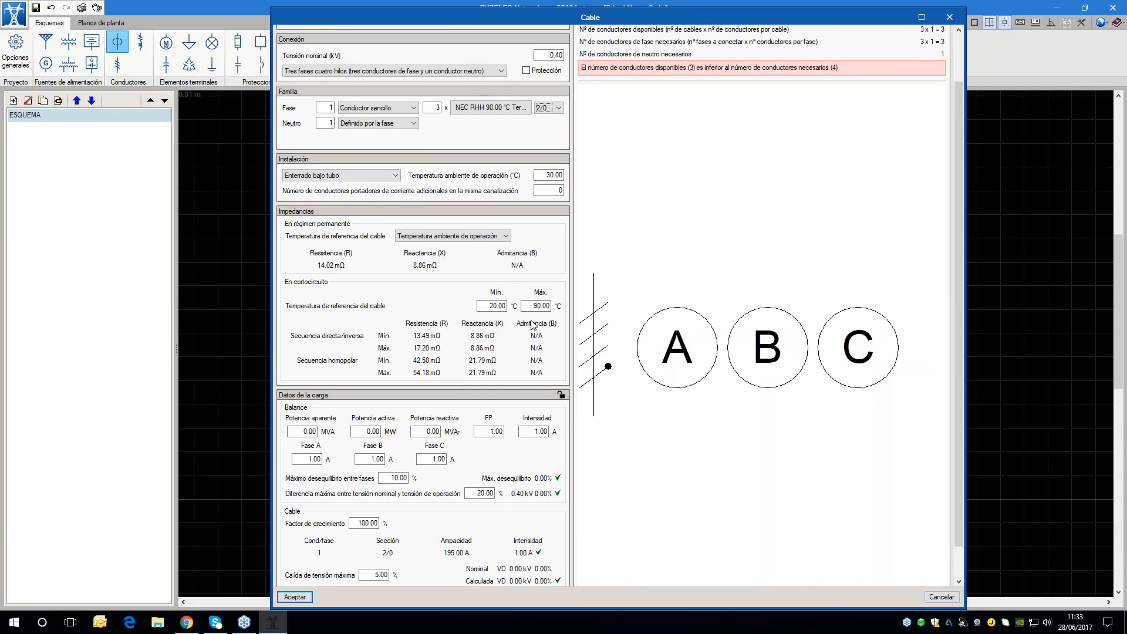
scroll(410, 188, up, 2)
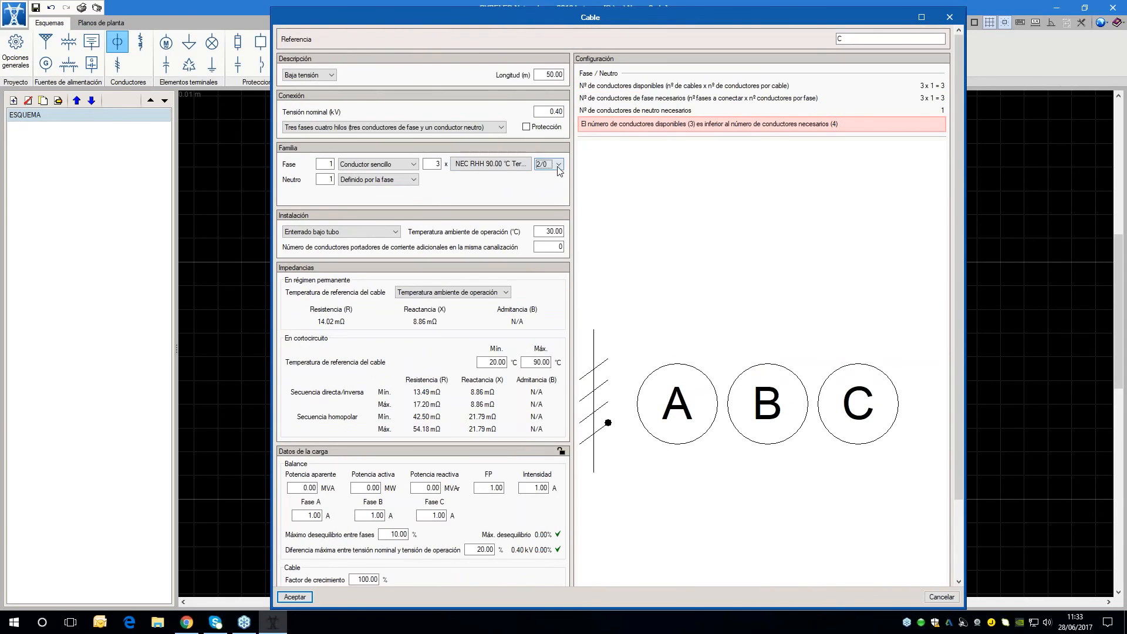
click(433, 164)
text(4)
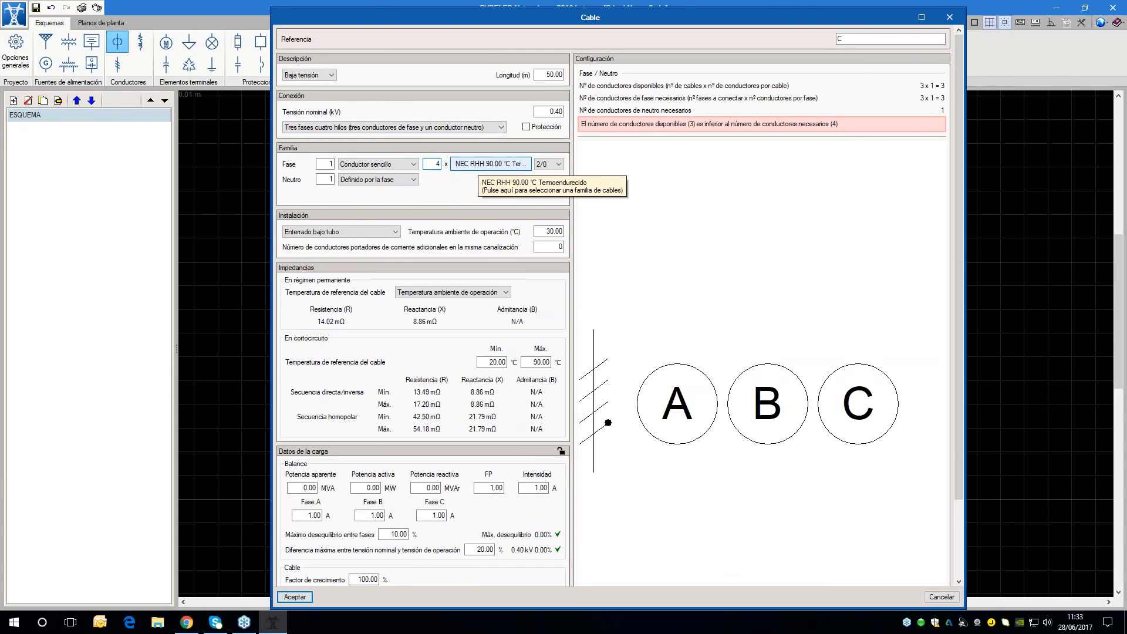
key(Tab)
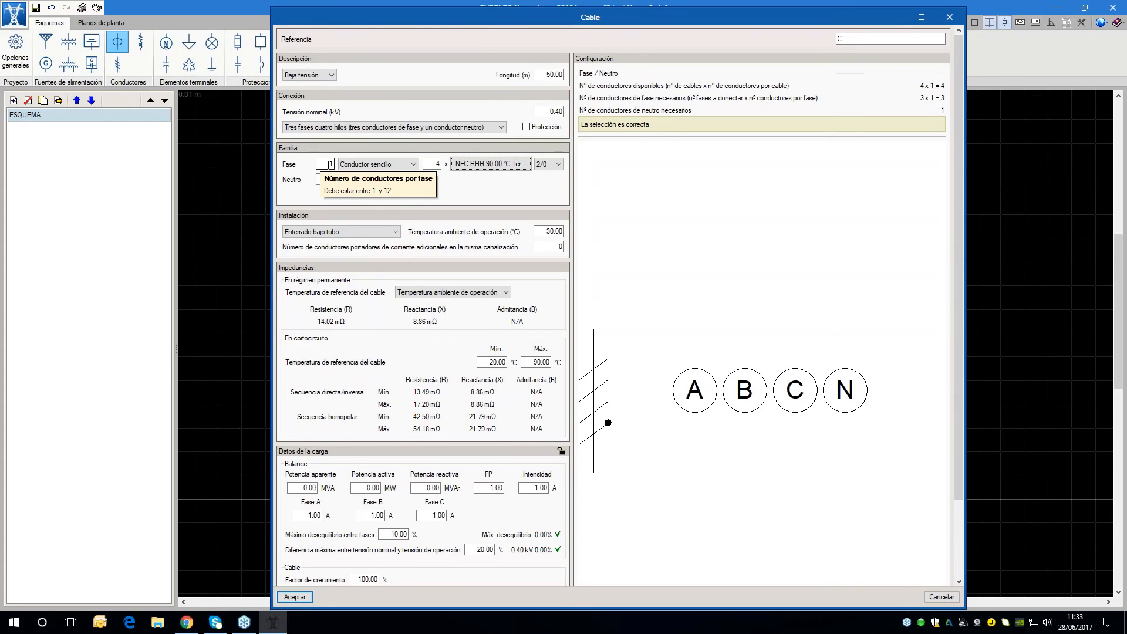
Keep the cable's neutral as Definido por la fase, accept its data and place it vertically just below bus B2
click(347, 180)
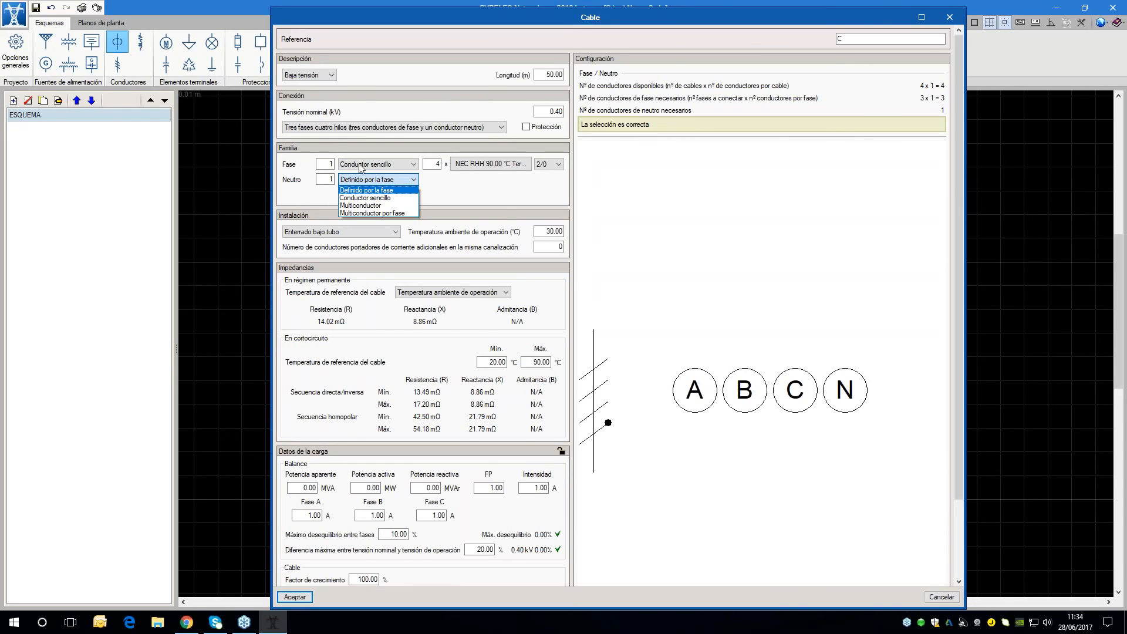
click(508, 191)
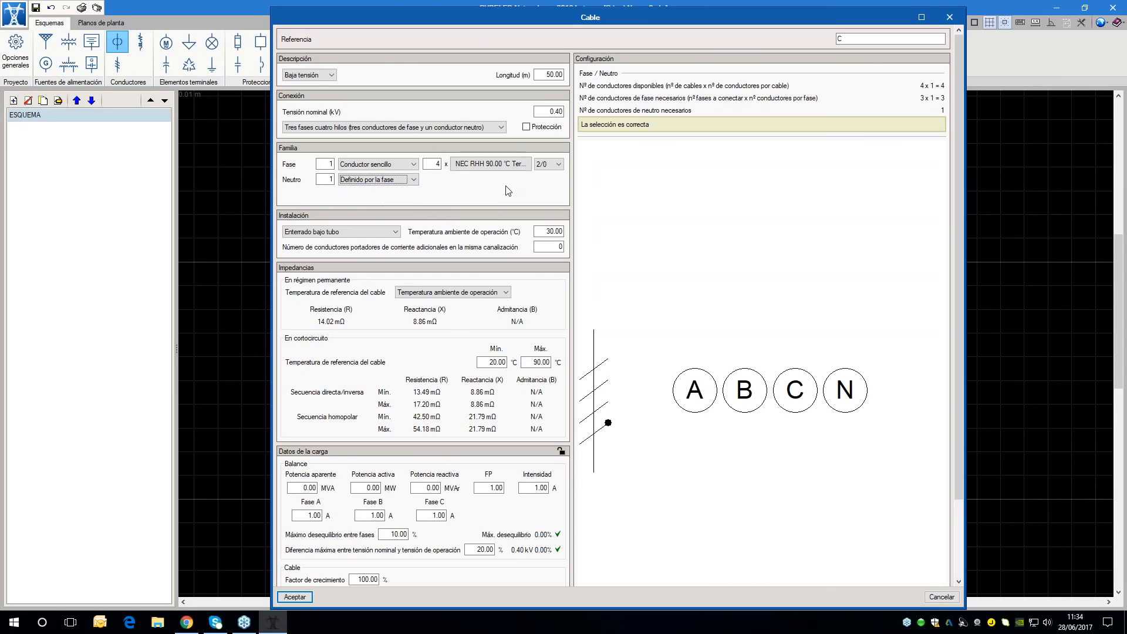
drag(480, 18, 479, 8)
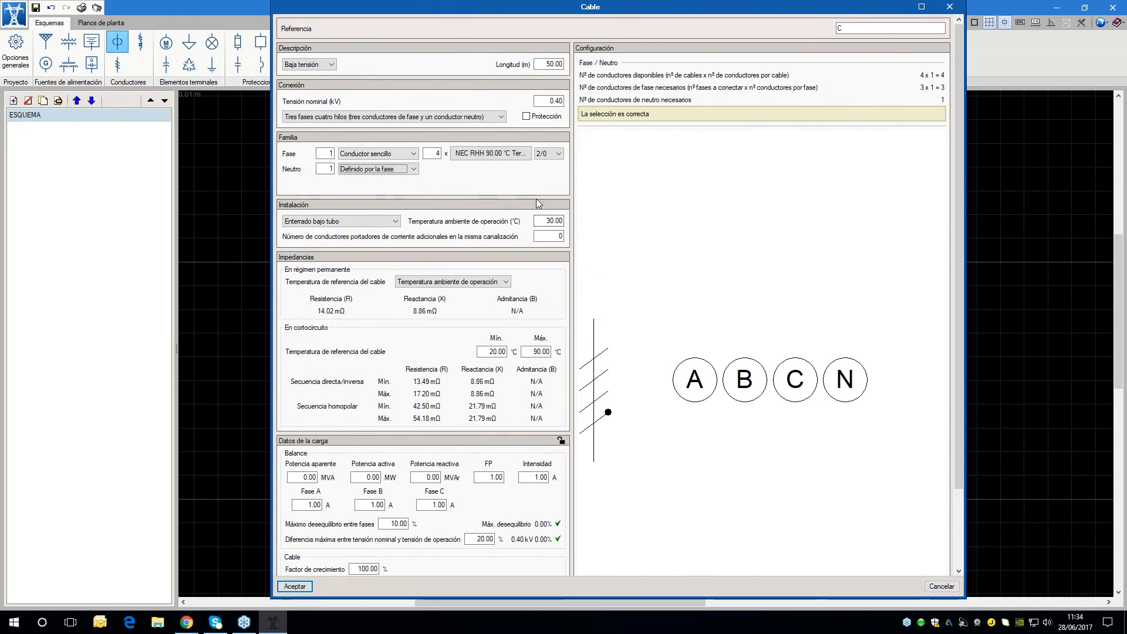
scroll(535, 404, down, 2)
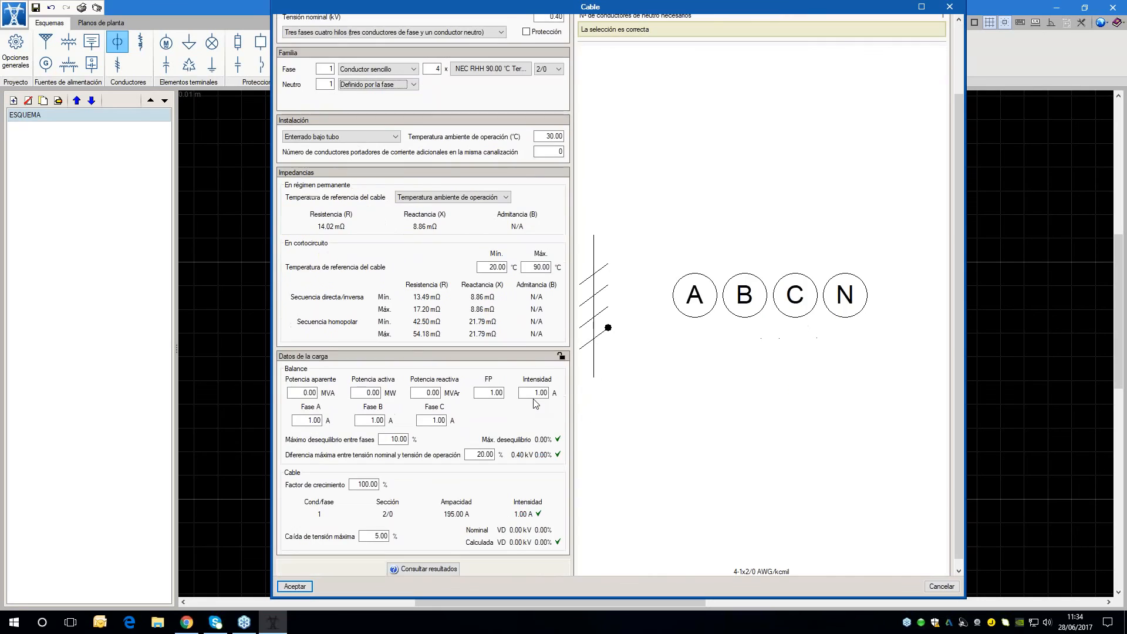
scroll(405, 555, down, 1)
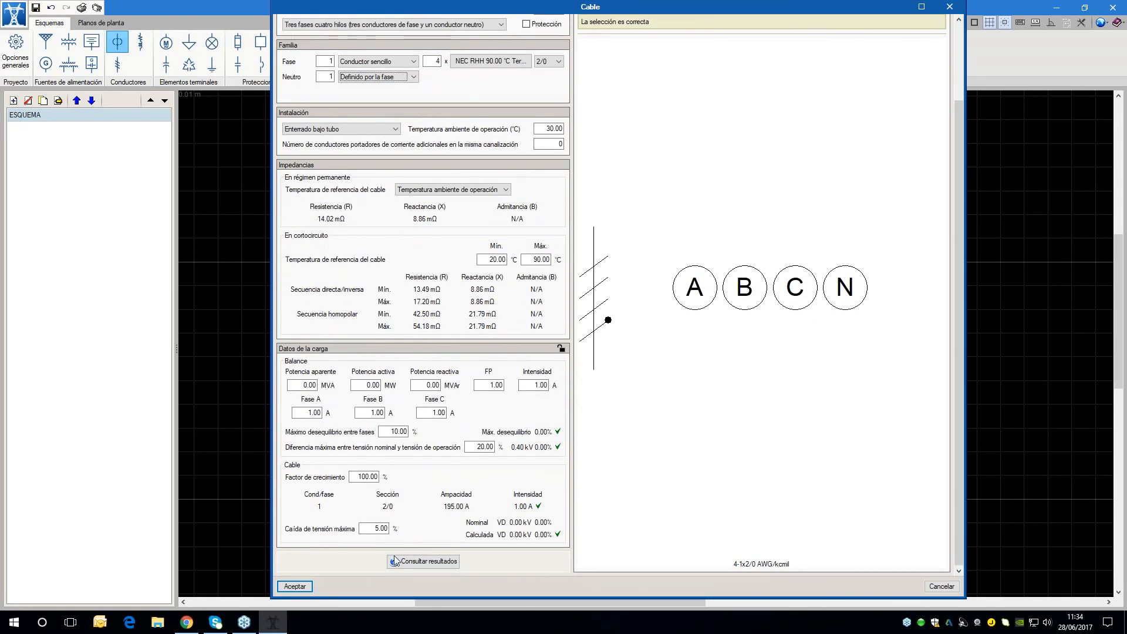
click(295, 586)
click(298, 587)
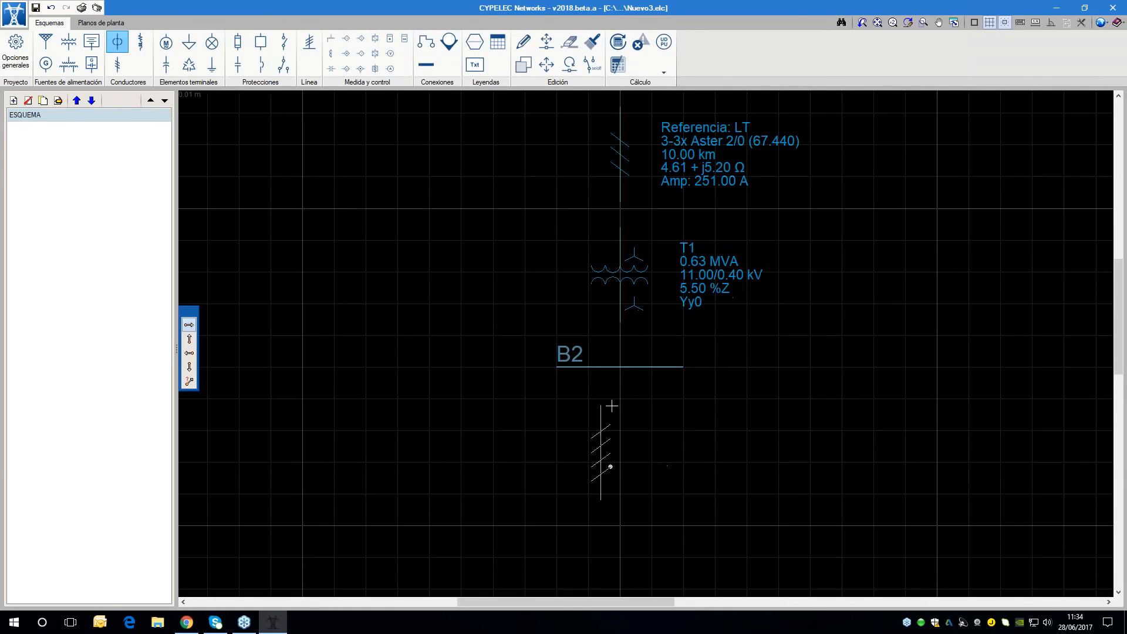
click(620, 410)
Draw a horizontal bus with reference B3 just below the low-voltage cable
scroll(447, 268, down, 5)
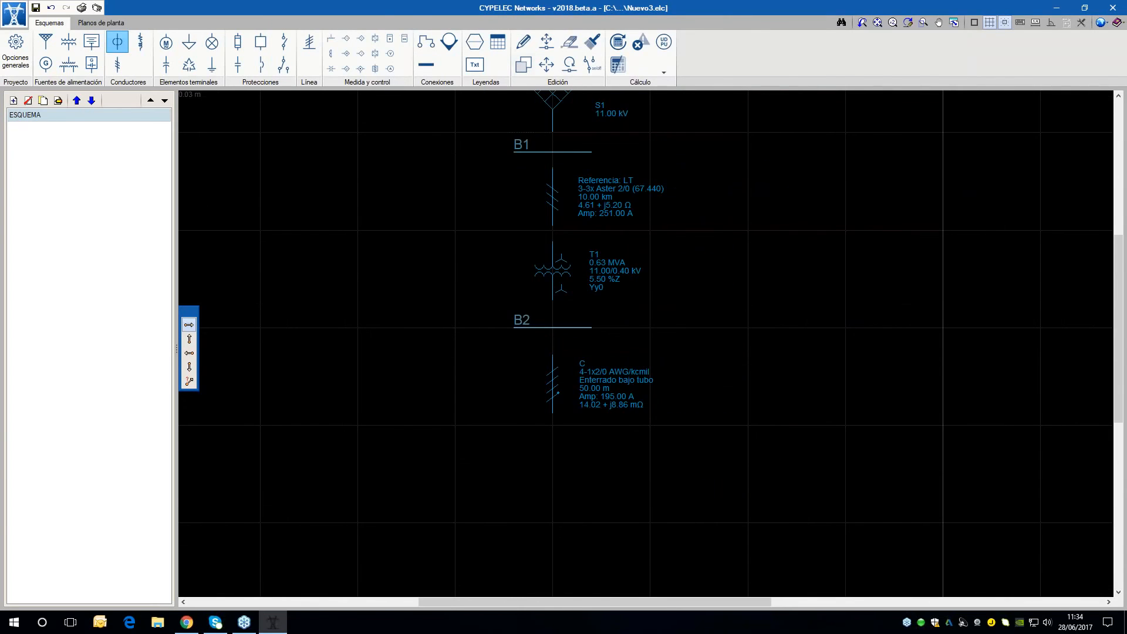
click(426, 64)
click(535, 256)
click(546, 305)
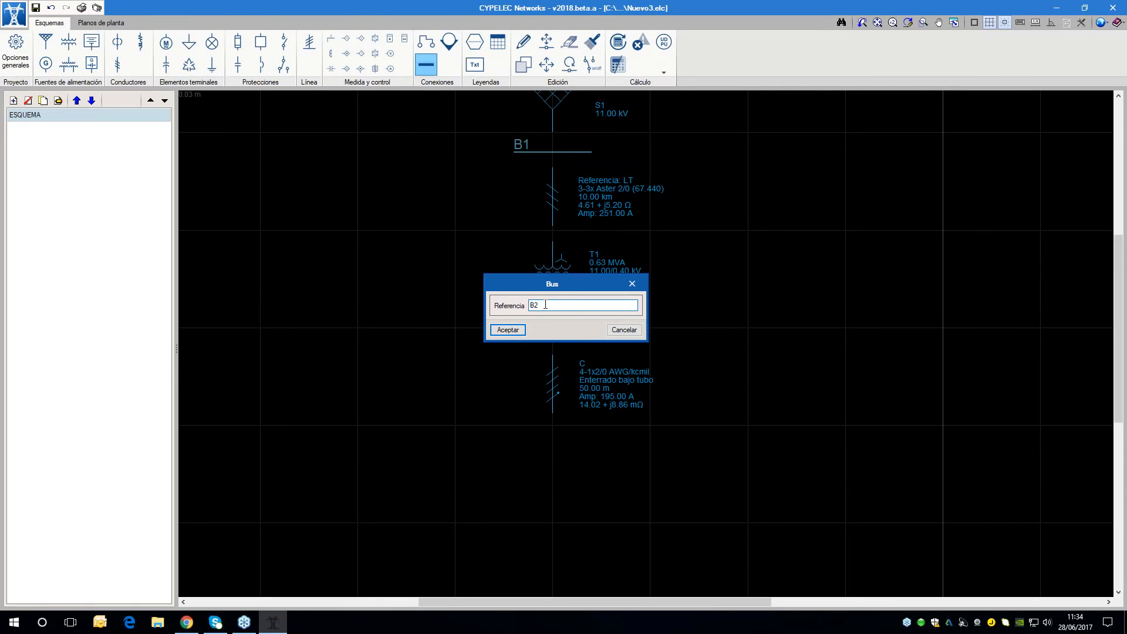
click(498, 330)
scroll(520, 432, up, 3)
click(473, 422)
click(579, 422)
Start a new load with reference L1 and keep its connection as Trifásica
scroll(669, 333, down, 2)
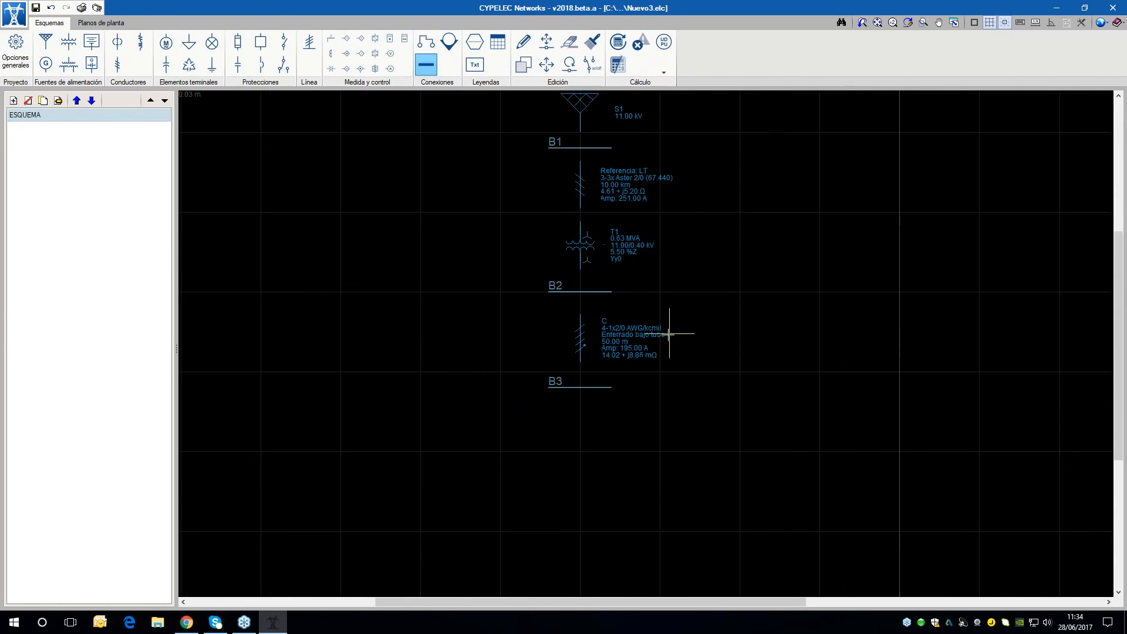
middle_drag(669, 333, 659, 358)
click(188, 41)
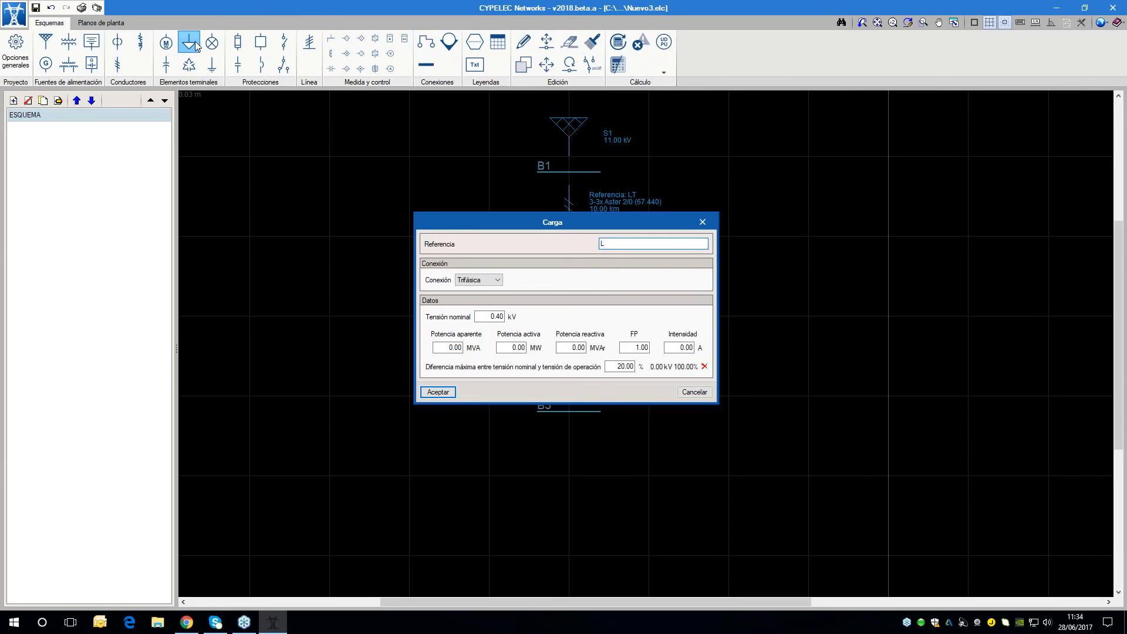
text(1)
key(Tab)
click(488, 283)
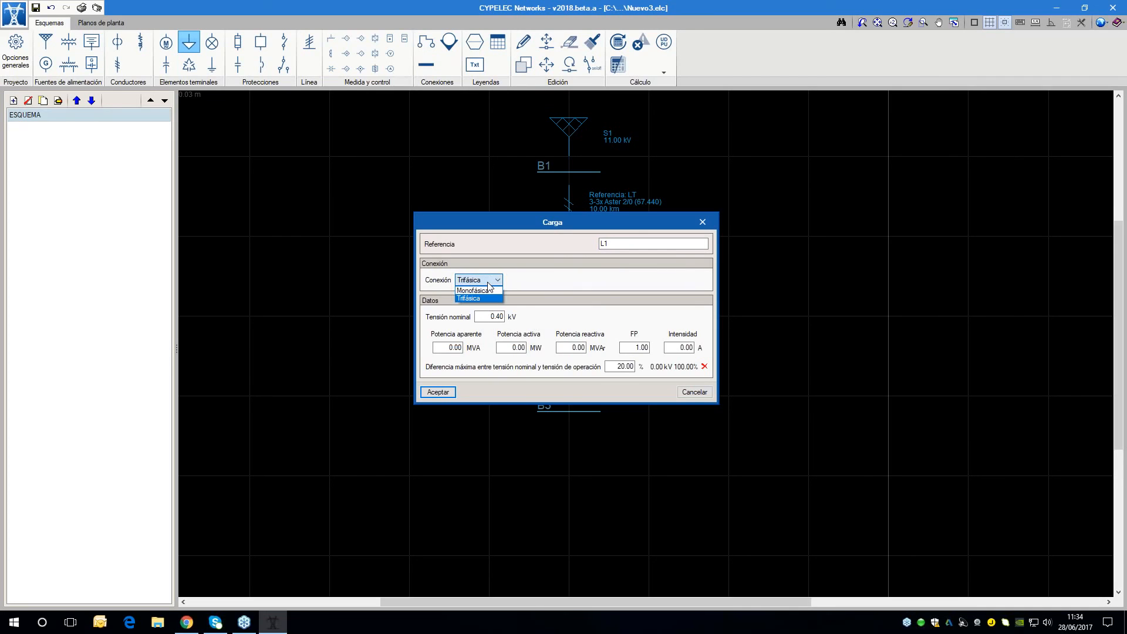
click(489, 283)
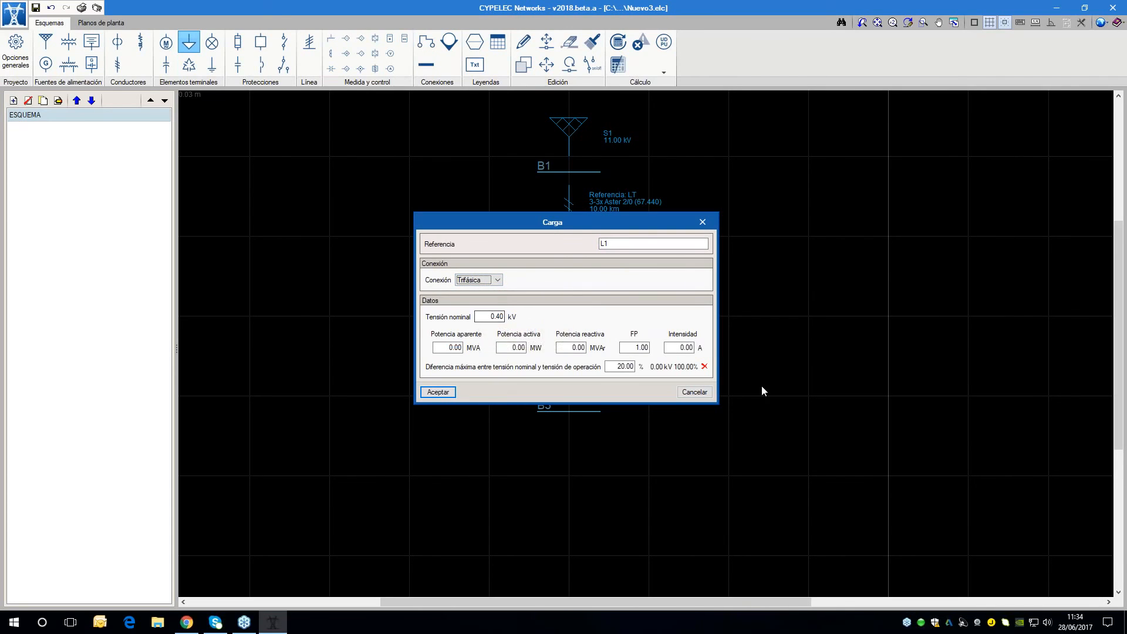
Set the load's current to 150 A and power factor to 0.95, and place it below bus B3
click(685, 347)
text(150)
key(Tab)
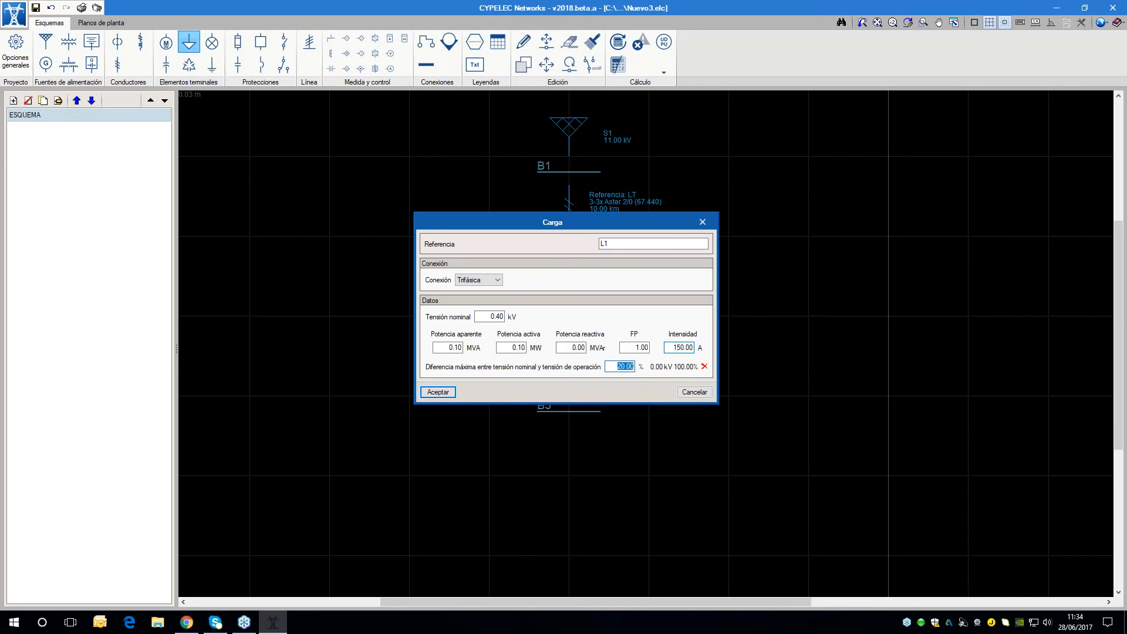
double_click(647, 348)
text(0.95)
key(Tab)
click(438, 392)
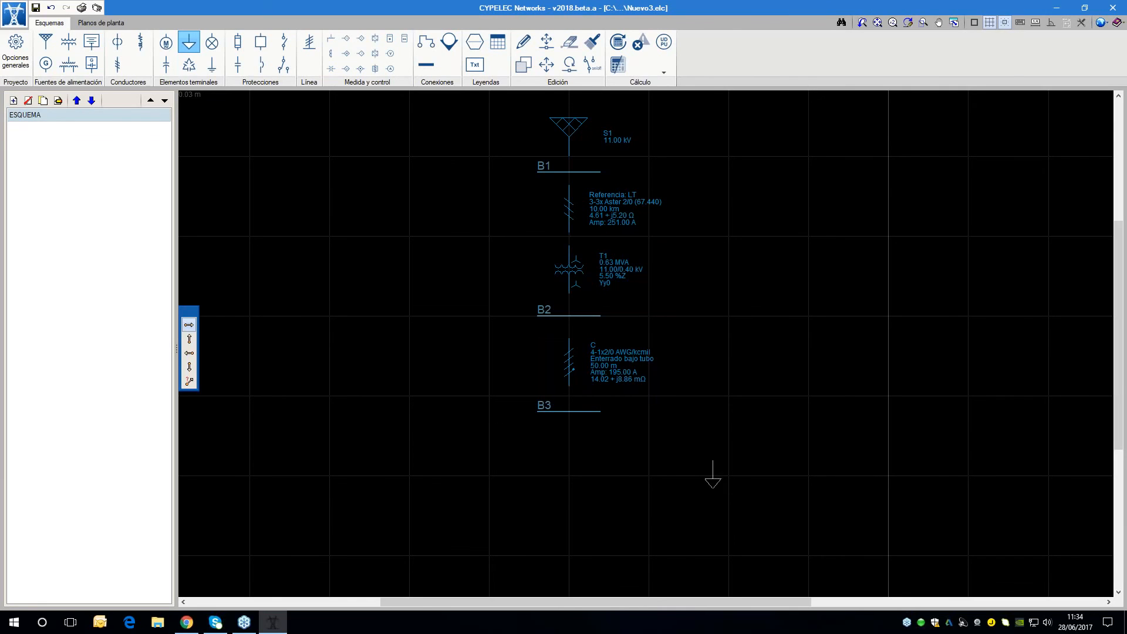
click(583, 445)
Switch the schematic's unit system to kVA, V, A
click(1101, 22)
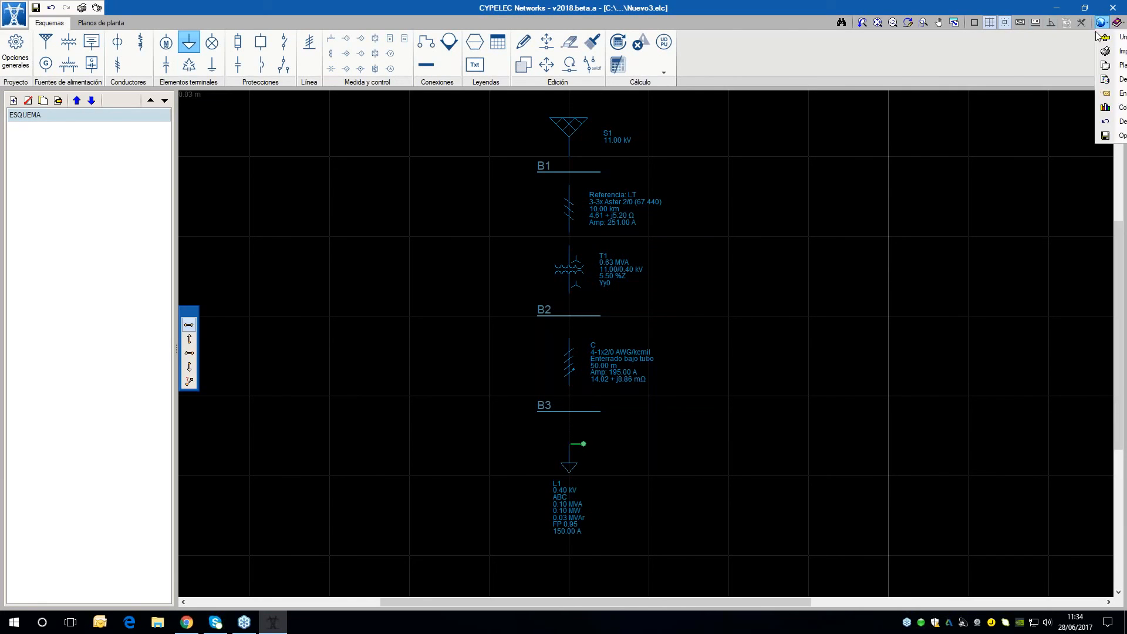
click(1105, 37)
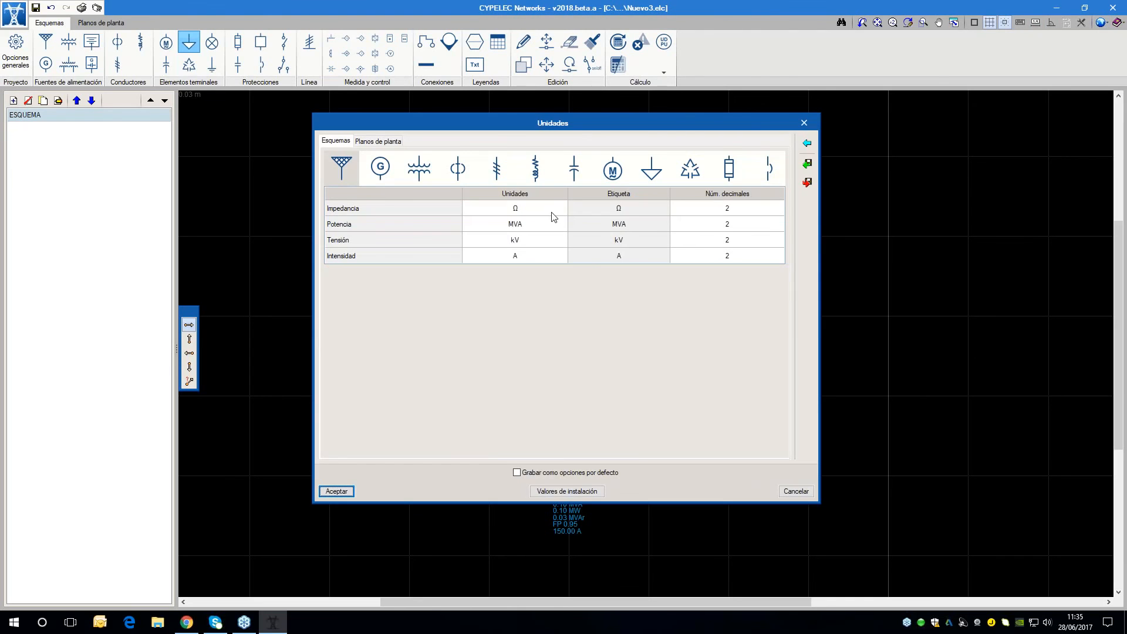
click(804, 145)
click(538, 325)
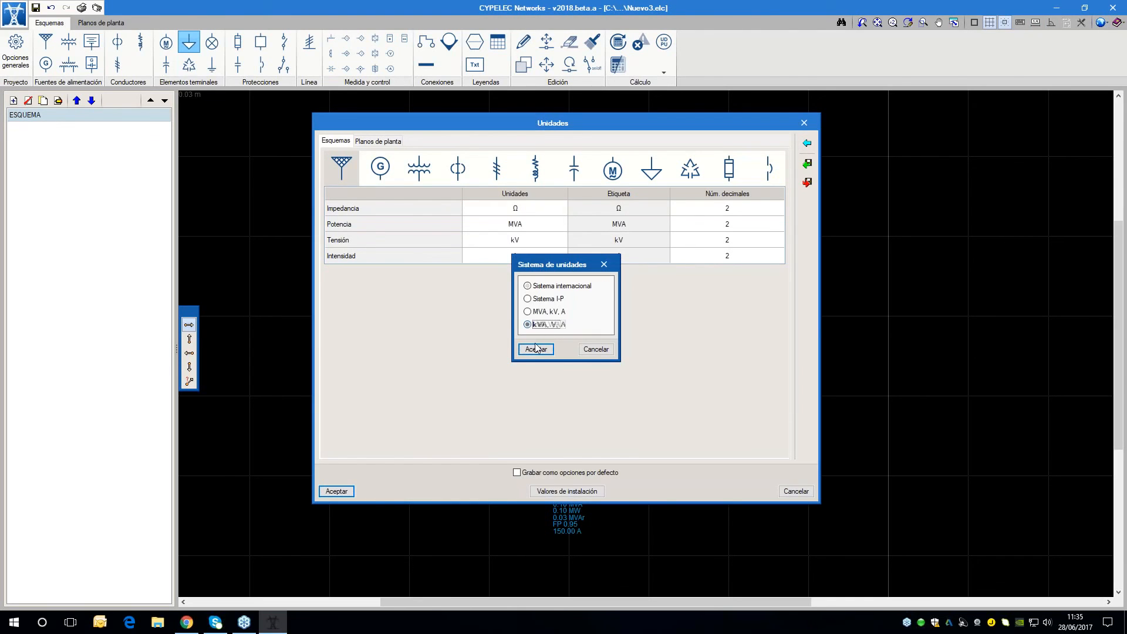
click(536, 349)
click(336, 490)
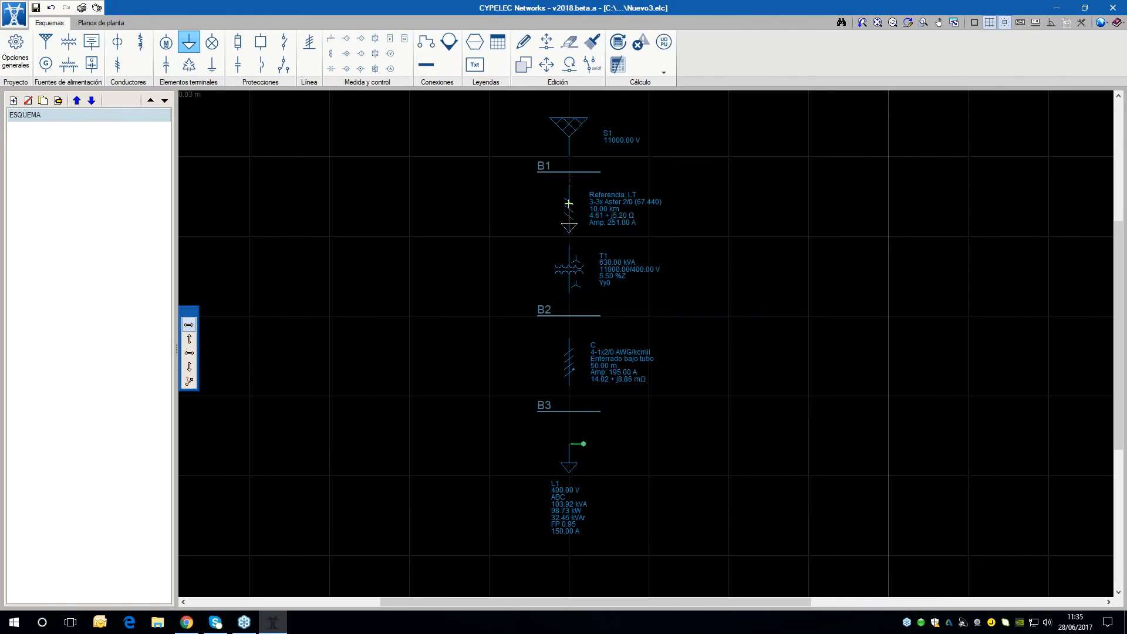
Open load L1's data to check its voltage, powers, power factor and current in the new units
click(524, 43)
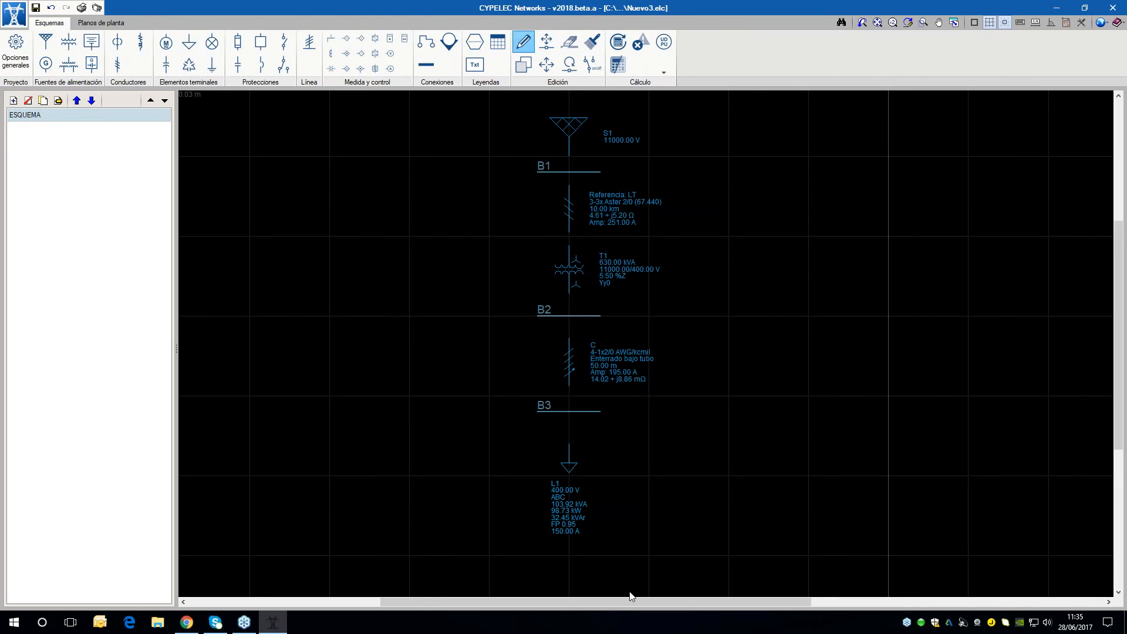
click(571, 469)
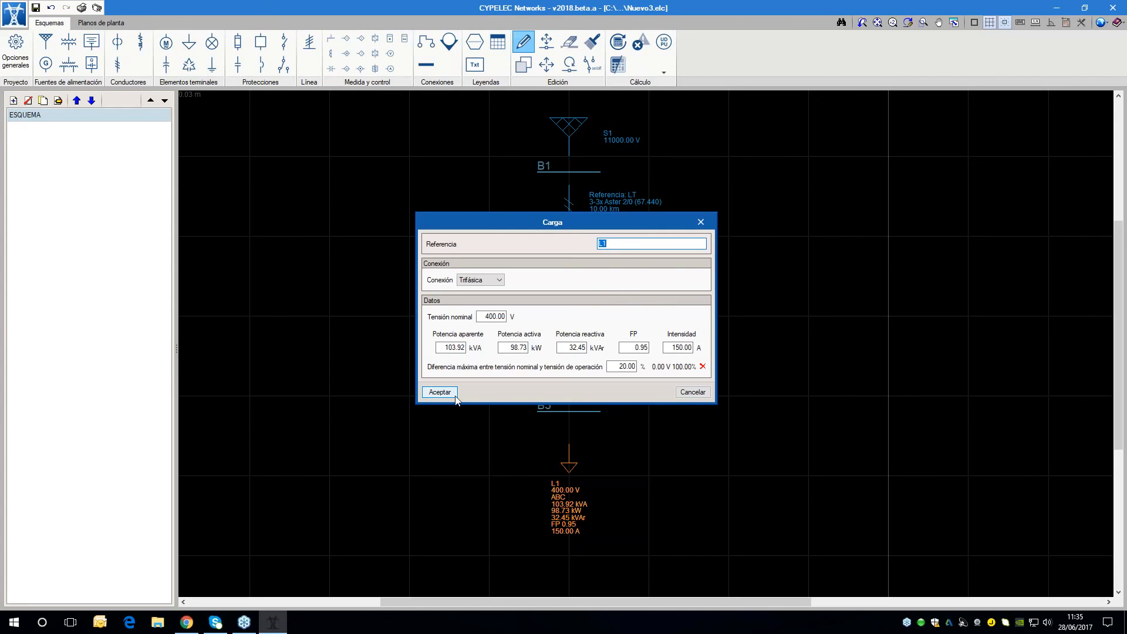
click(440, 392)
Connect load L1 and the lower end of the low-voltage cable to bus B3
scroll(815, 367, down, 1)
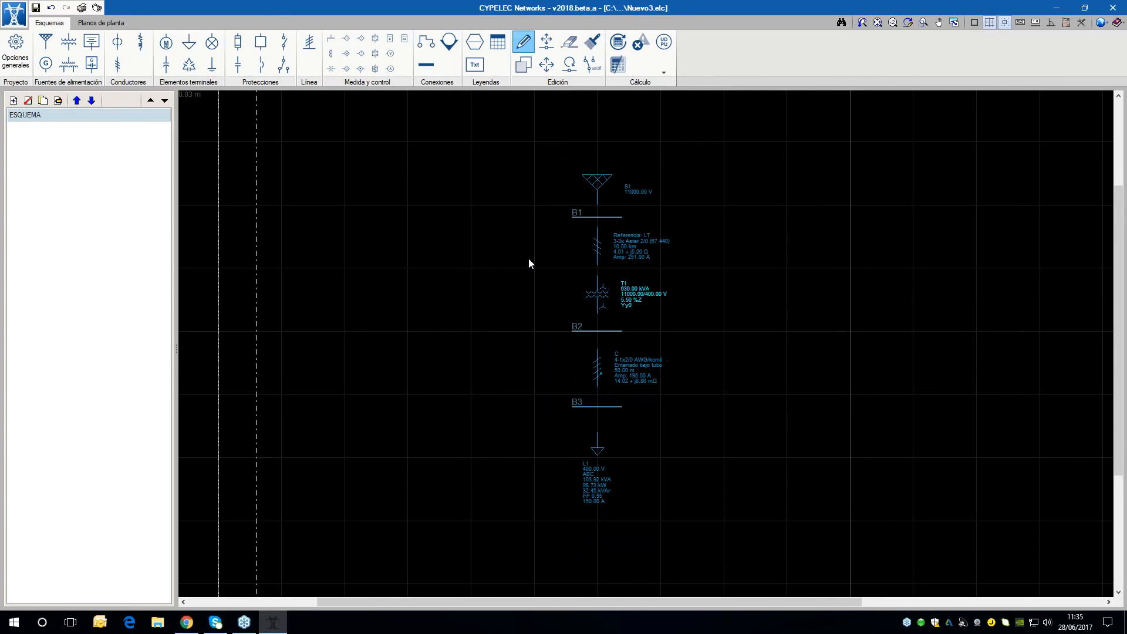
click(431, 50)
scroll(674, 504, up, 1)
click(557, 391)
click(557, 346)
click(557, 309)
click(557, 345)
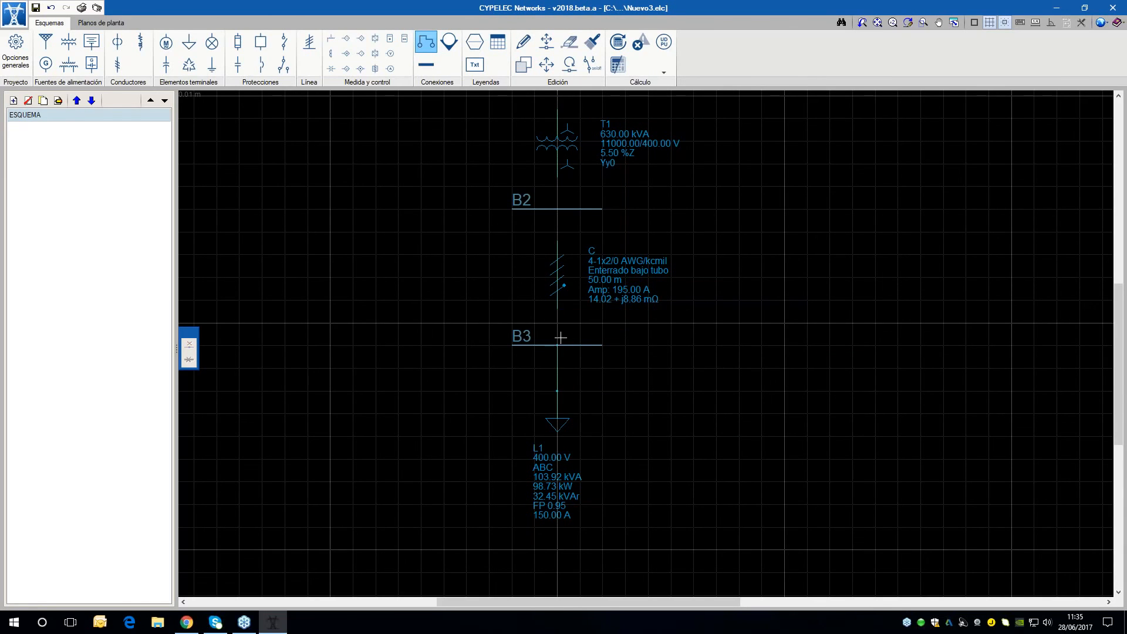
Connect the upper end of the low-voltage cable and the secondary side of transformer T1 to bus B2
scroll(557, 341, down, 2)
scroll(557, 161, up, 2)
scroll(470, 337, up, 1)
scroll(590, 381, up, 1)
click(590, 404)
click(594, 293)
click(592, 350)
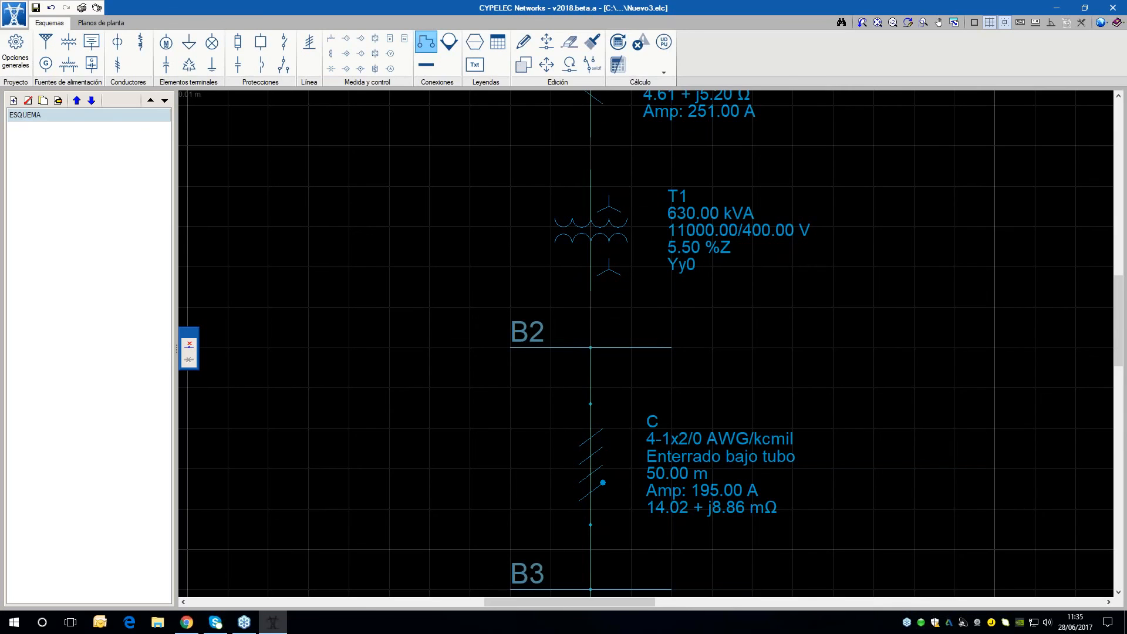
Connect the lower end of transmission line LT to the primary side of transformer T1
middle_drag(598, 158, 594, 313)
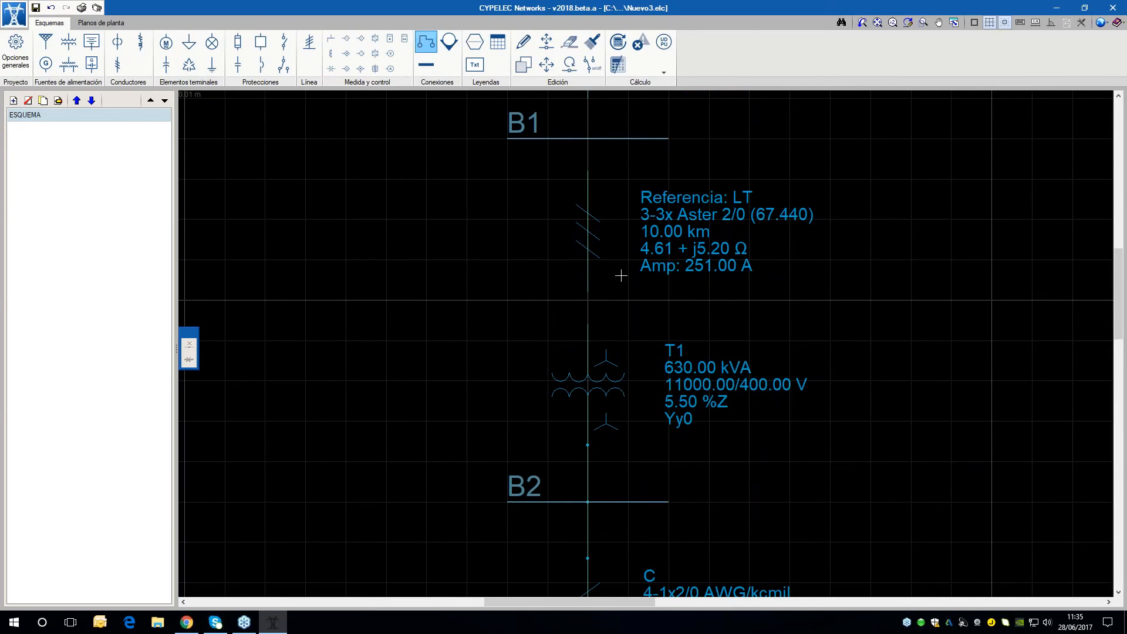
scroll(612, 309, up, 2)
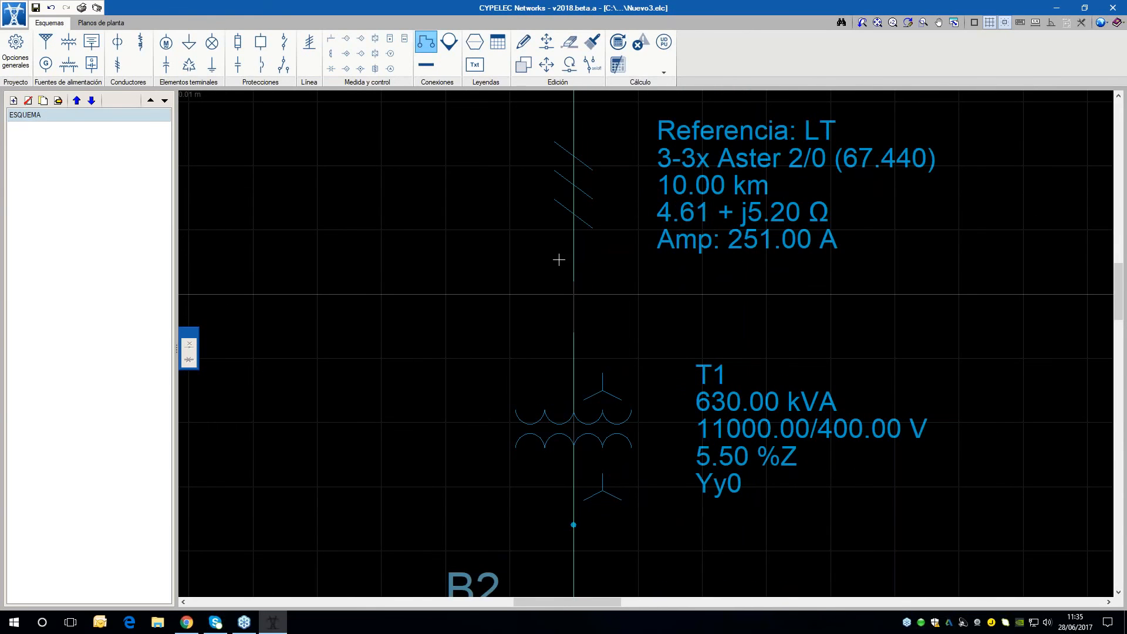
scroll(559, 260, down, 2)
mouse_move(572, 189)
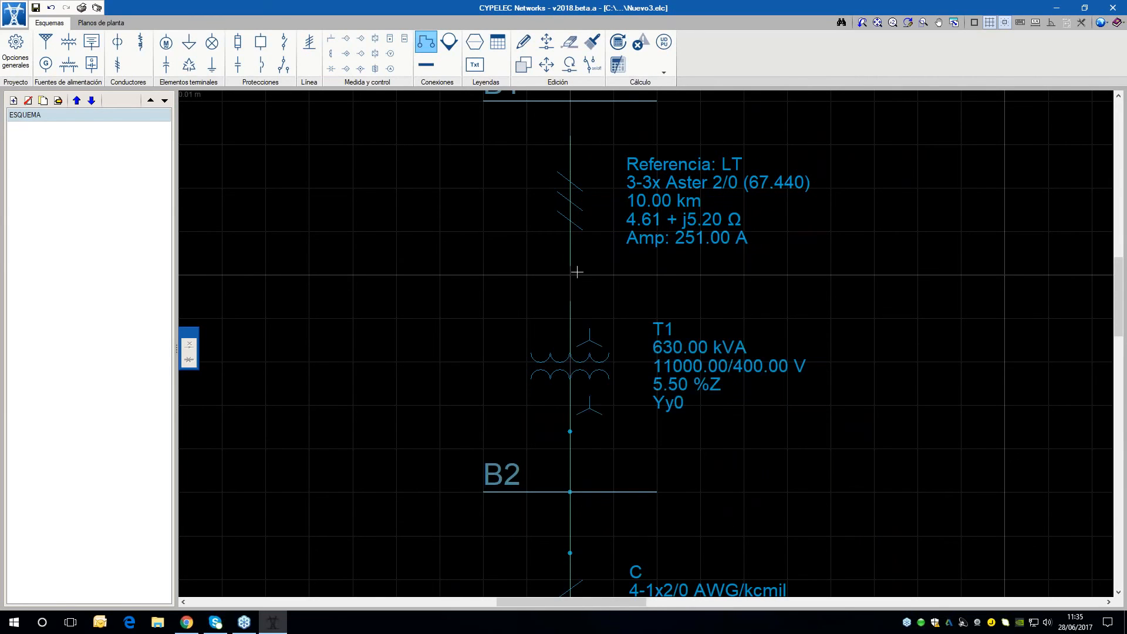
scroll(577, 272, up, 2)
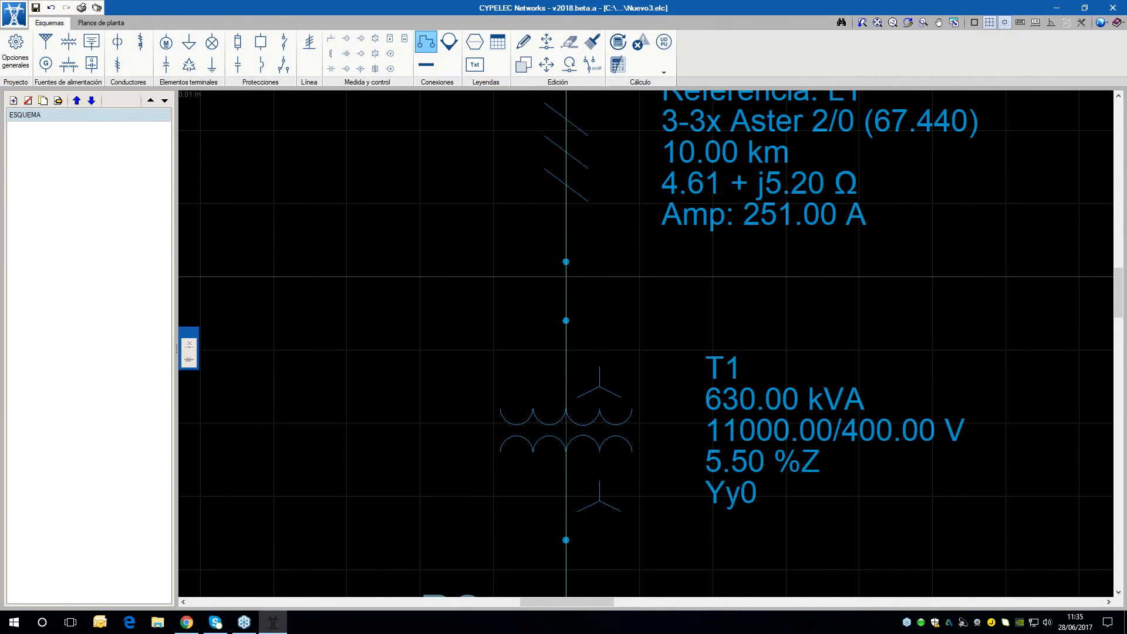
scroll(558, 277, down, 1)
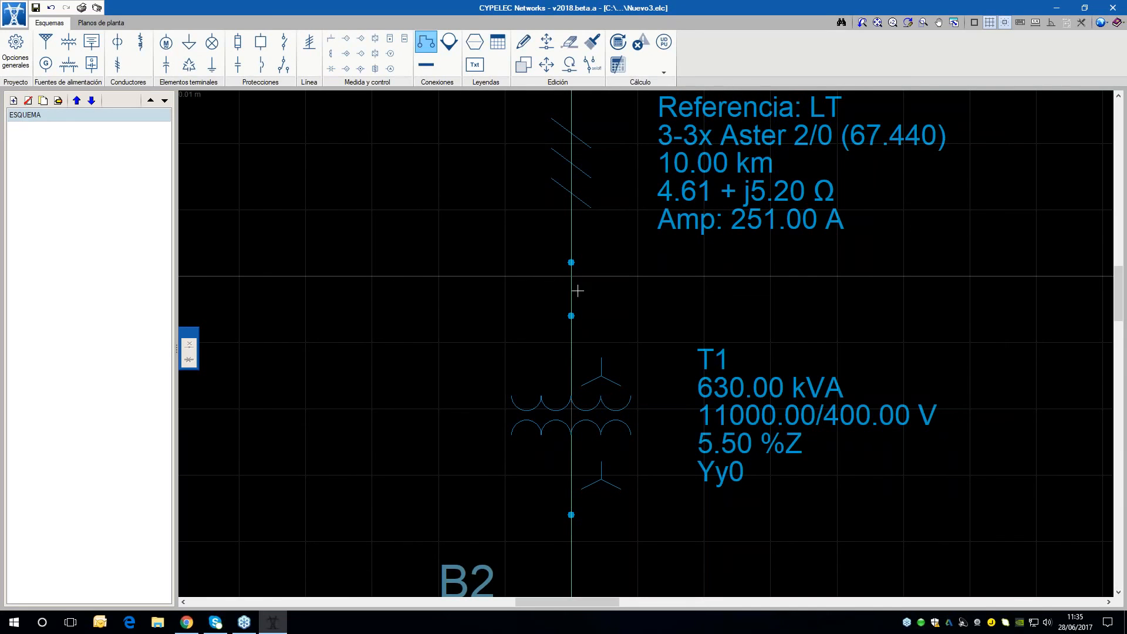
scroll(525, 291, down, 2)
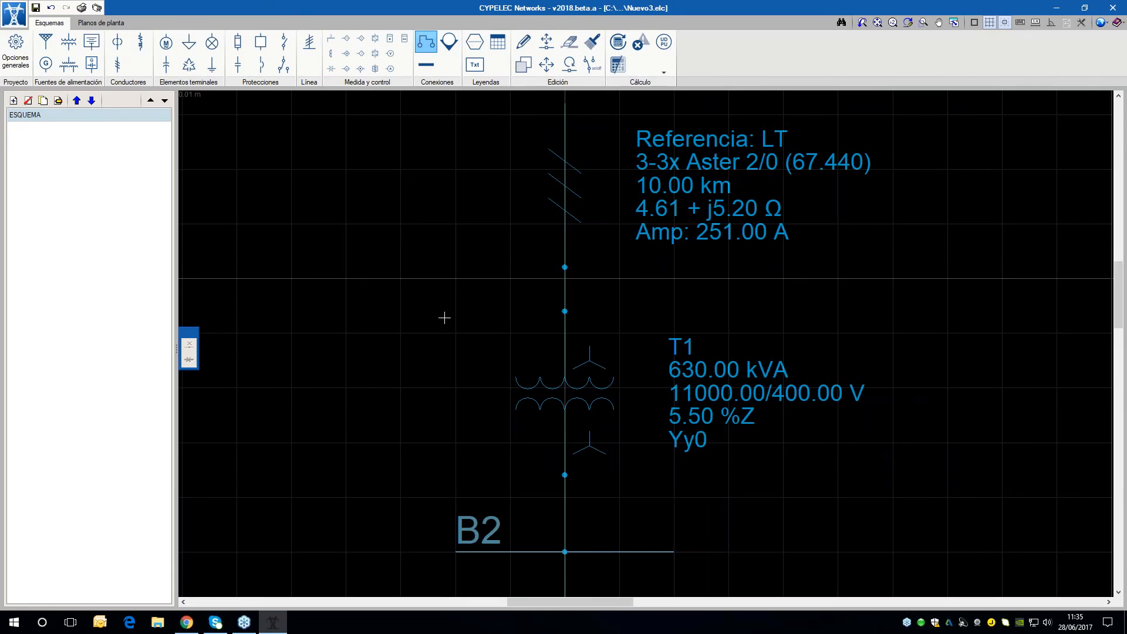
Connect the upper end of transmission line LT through bus B1 to supply S1
scroll(445, 318, down, 3)
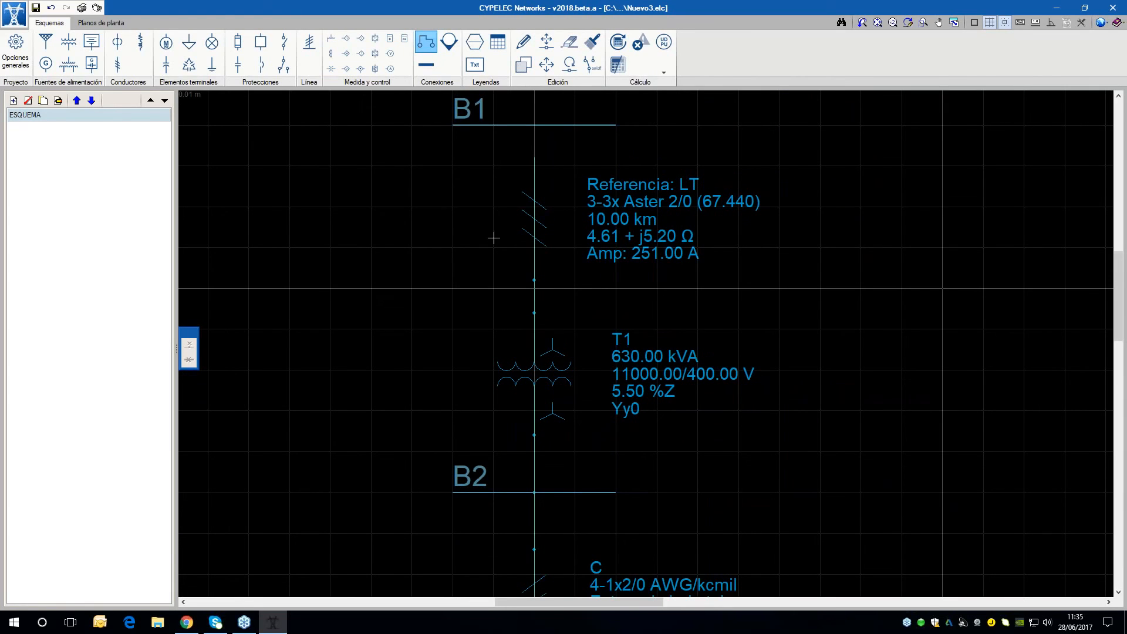
middle_drag(600, 238, 587, 356)
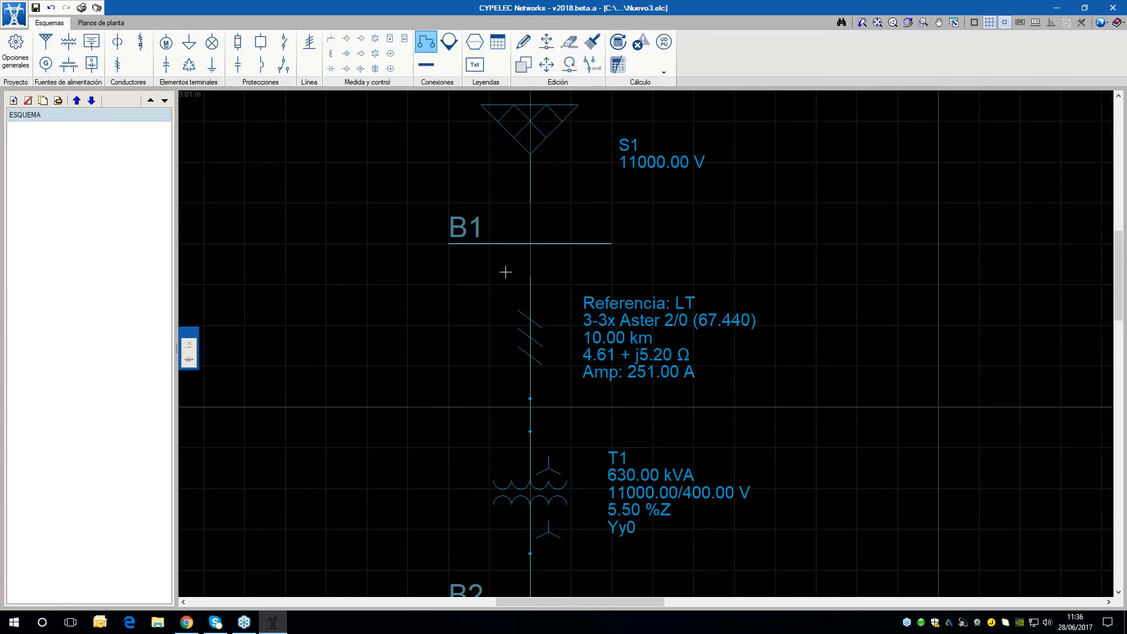
scroll(547, 264, up, 2)
click(525, 278)
click(525, 196)
scroll(453, 314, down, 7)
middle_drag(452, 314, 473, 261)
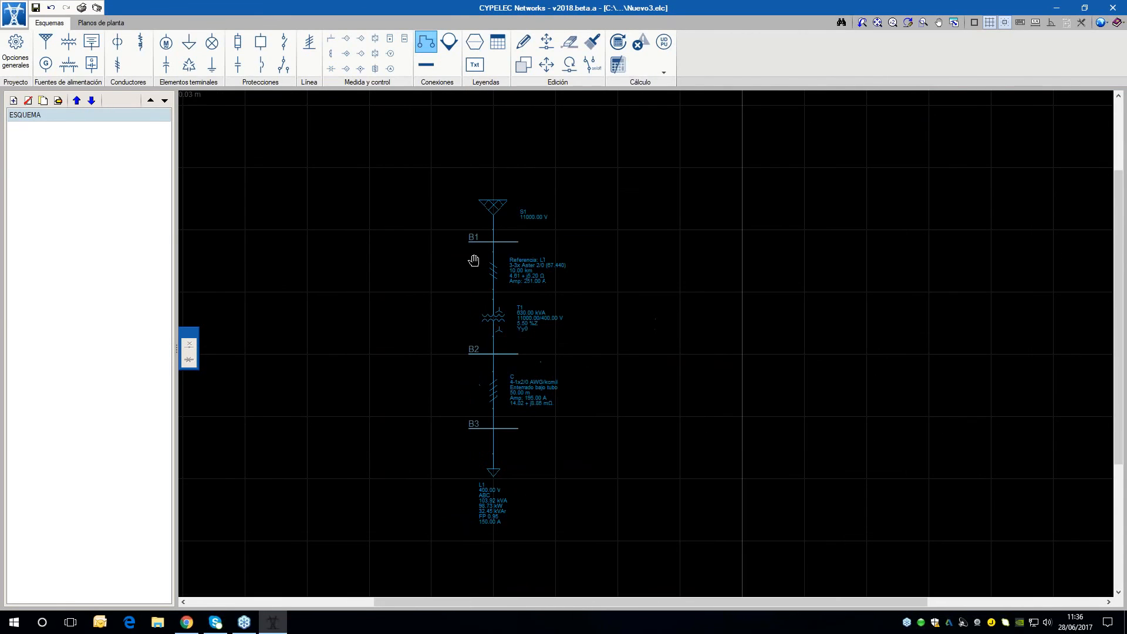
Save the project and update the network's calculation results
click(36, 8)
click(620, 43)
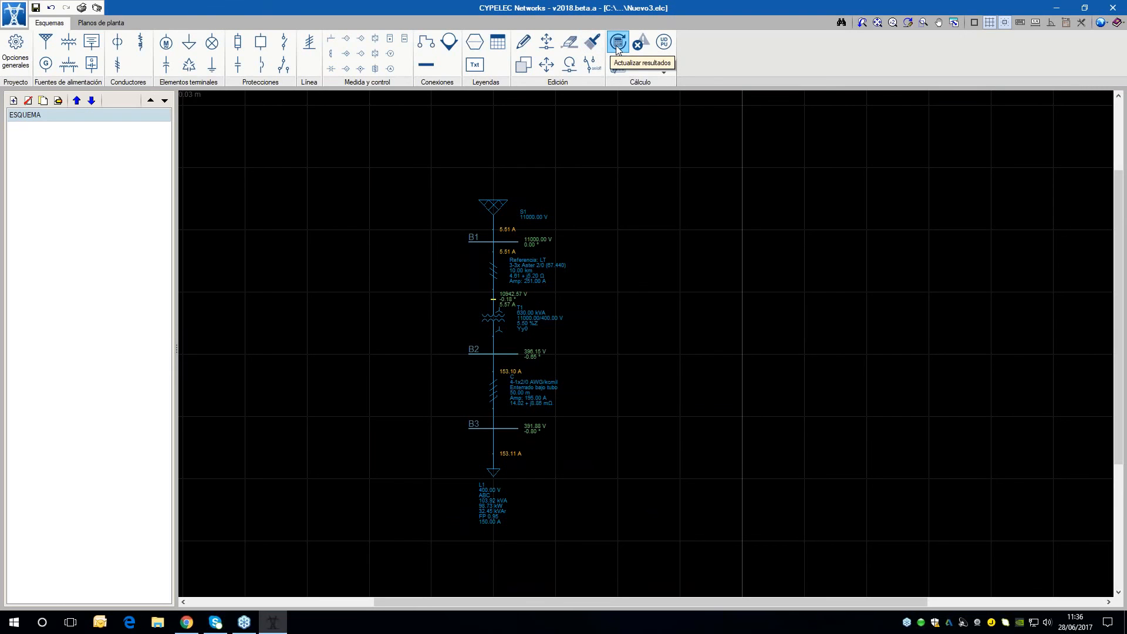
Examine the calculated bus voltages, phase angles and branch currents along the schematic from supply S1 to load L1
scroll(590, 387, up, 3)
middle_drag(520, 492, 539, 500)
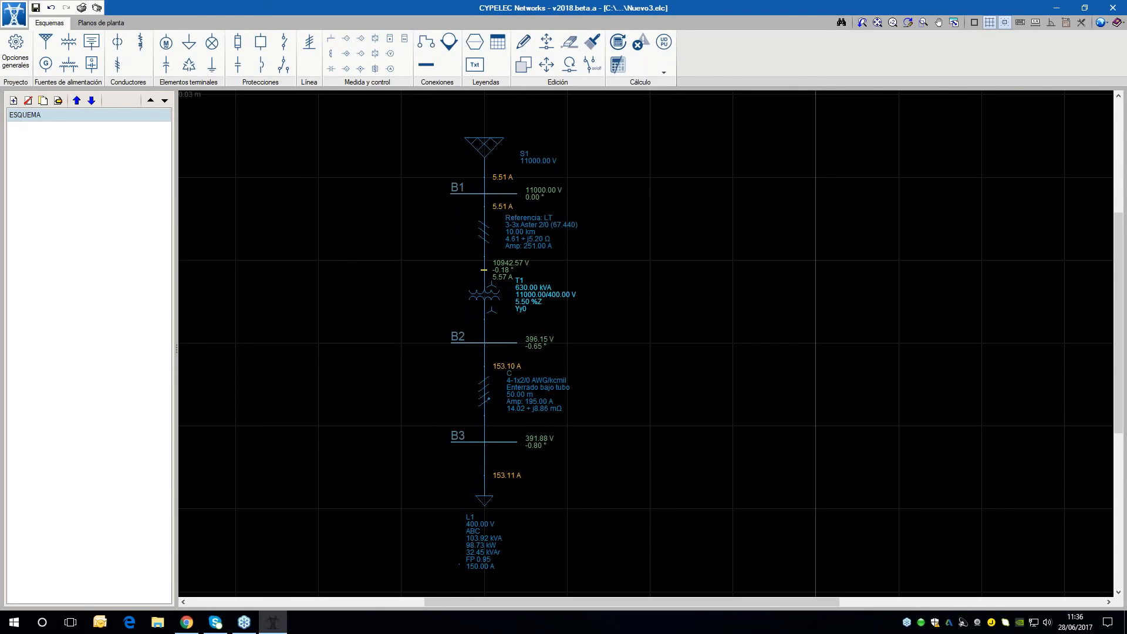
scroll(523, 193, up, 2)
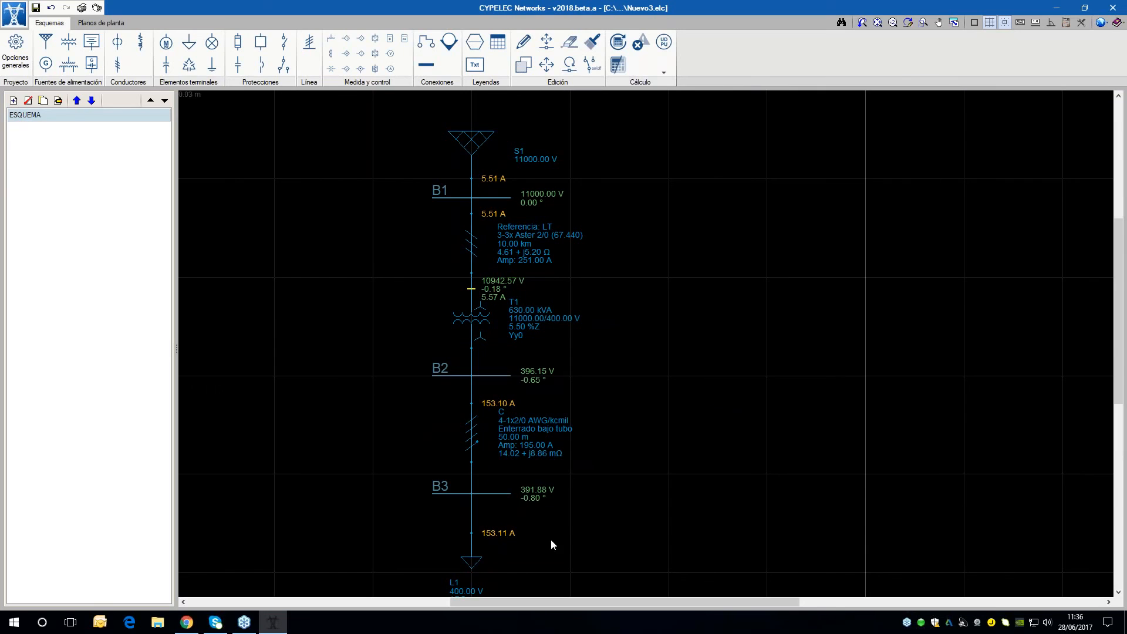
scroll(528, 493, up, 2)
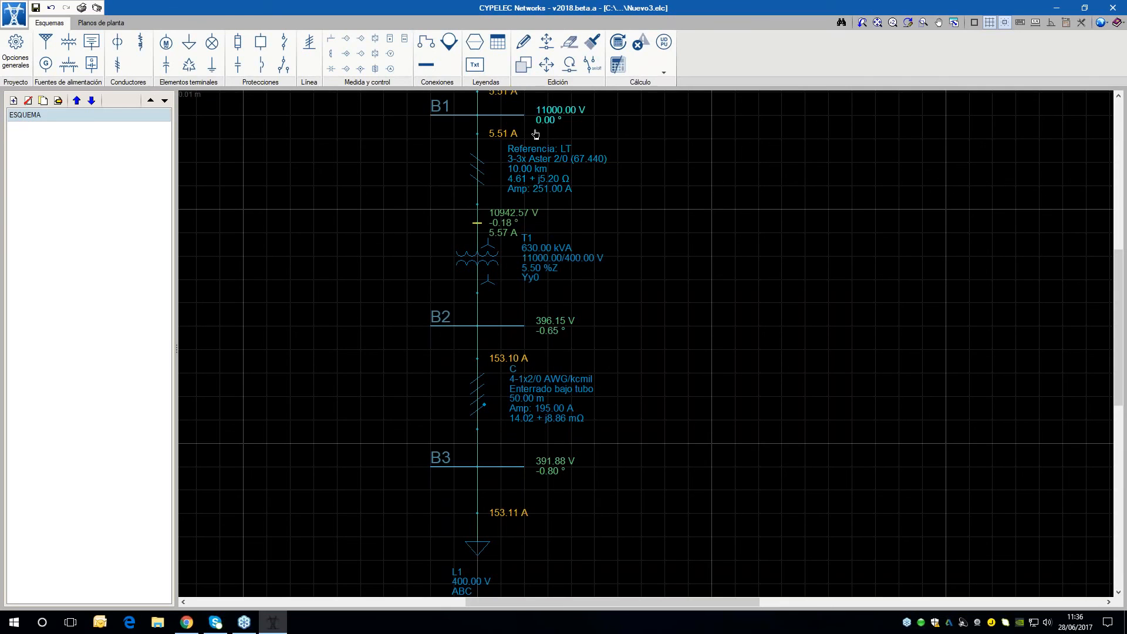
scroll(617, 265, down, 1)
scroll(616, 546, up, 2)
middle_drag(582, 544, 603, 351)
middle_drag(603, 413, 612, 351)
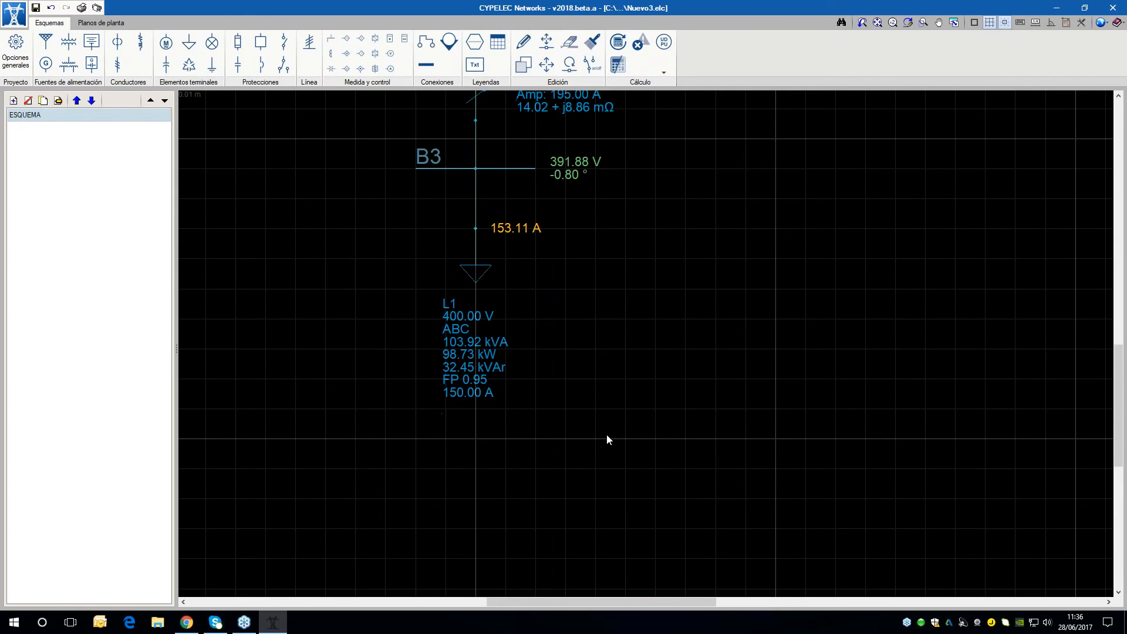
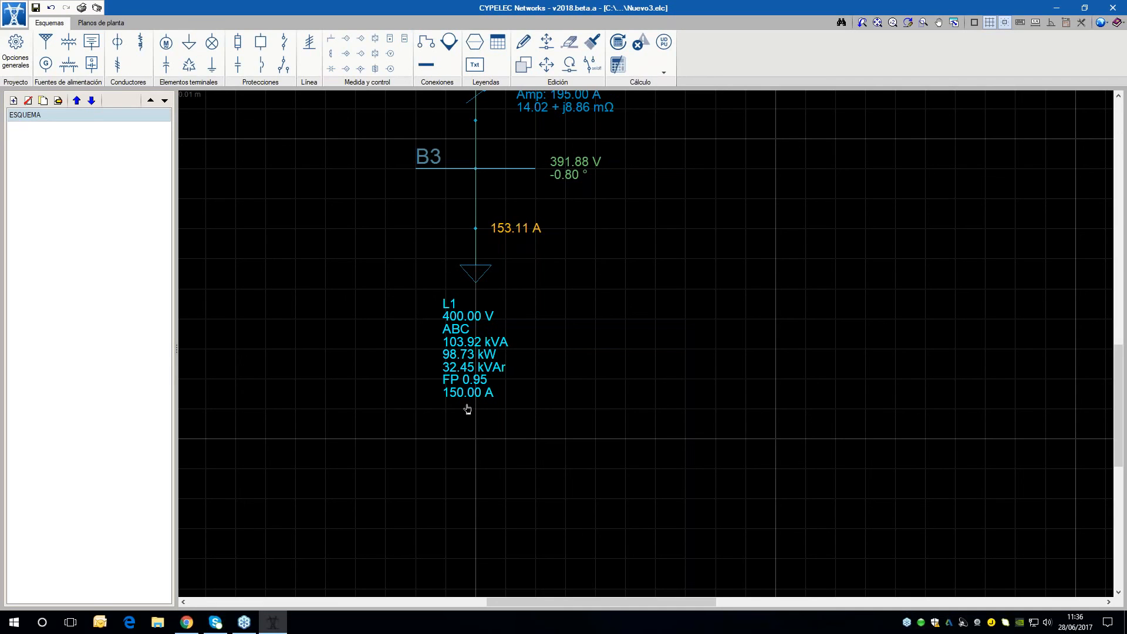
Compare the calculated voltages, angles and currents at buses B1, B2 and B3 with the ratings of the connected elements
middle_drag(519, 320, 516, 331)
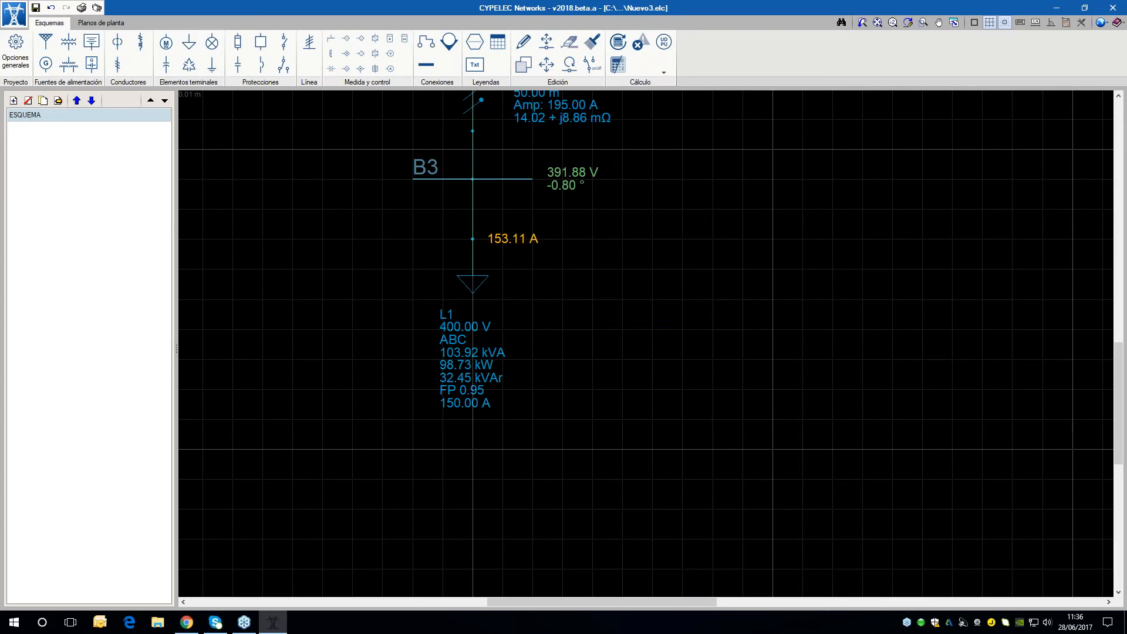
scroll(498, 293, up, 1)
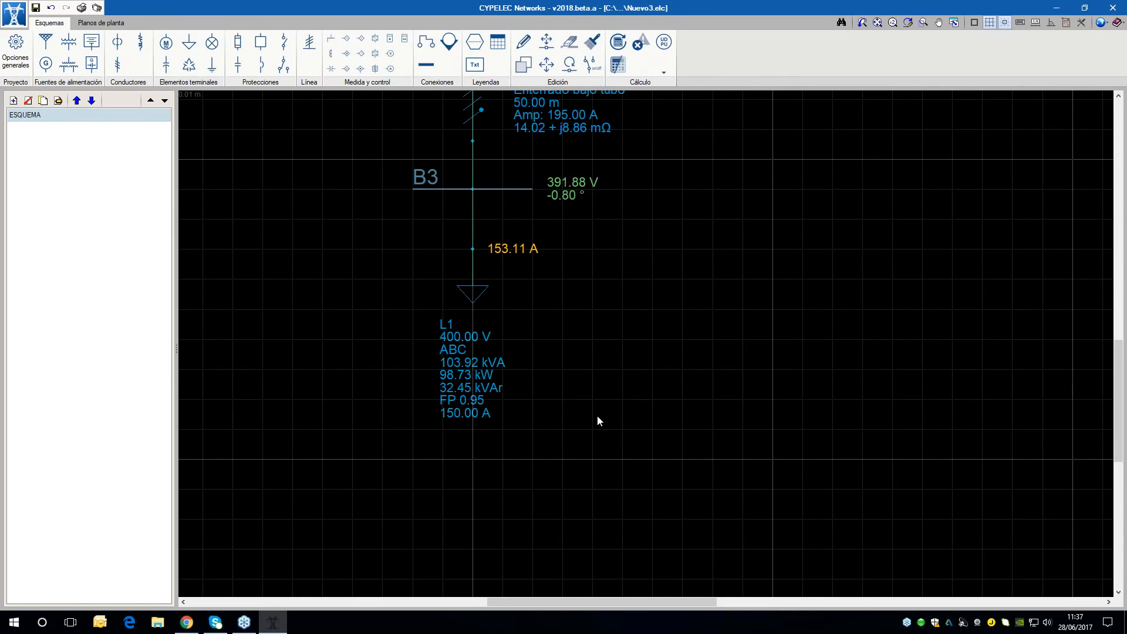
scroll(597, 414, down, 2)
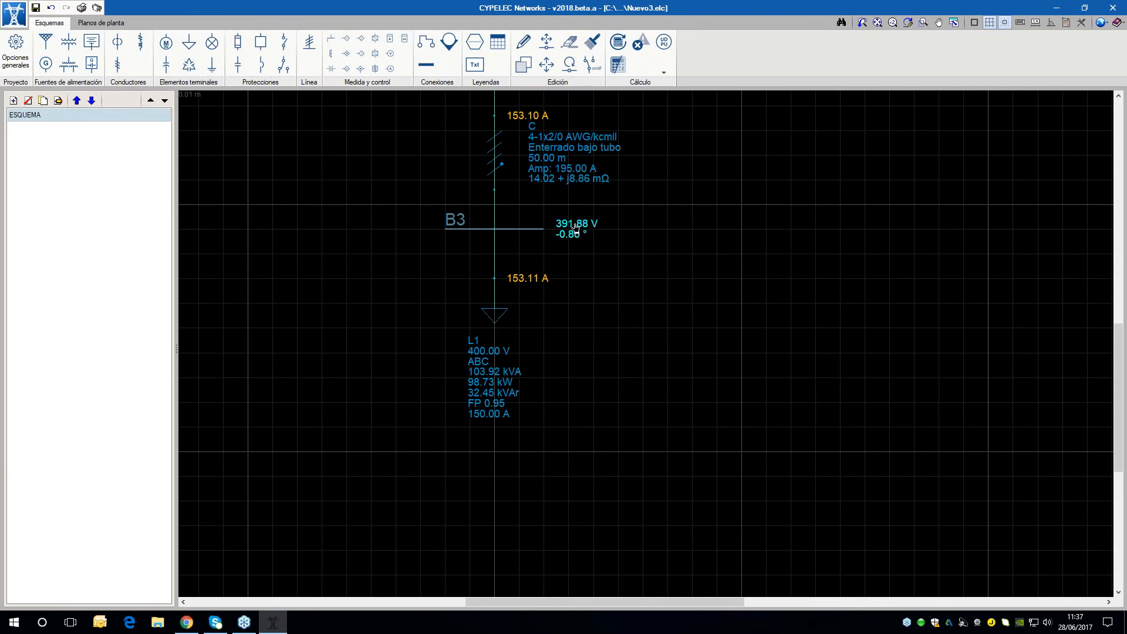
scroll(521, 285, up, 1)
scroll(521, 285, up, 1)
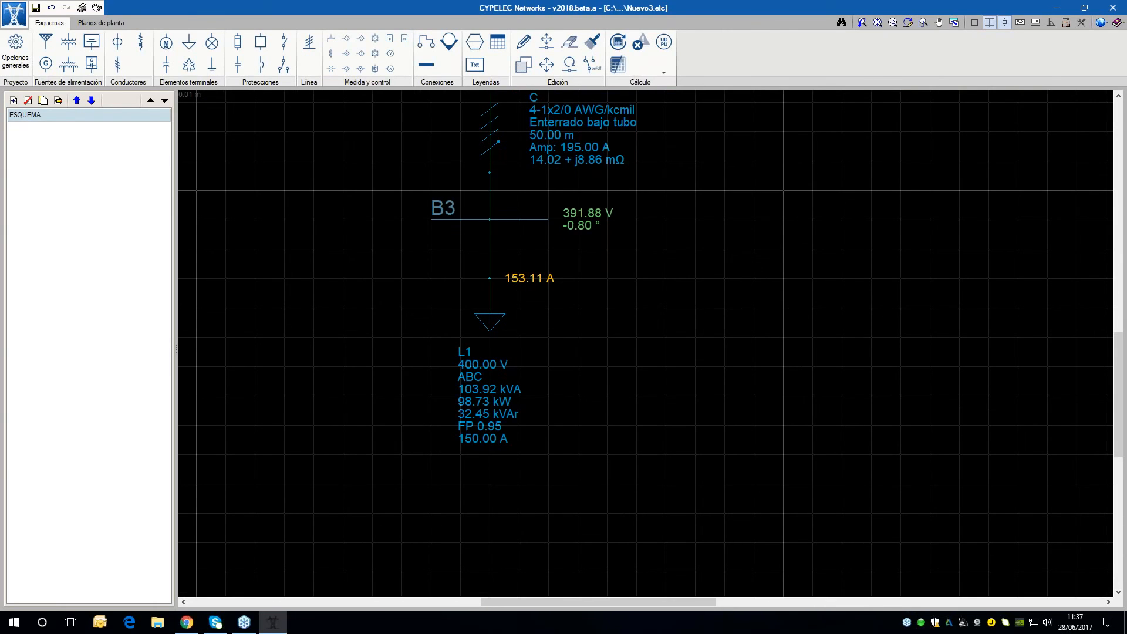
scroll(671, 310, down, 3)
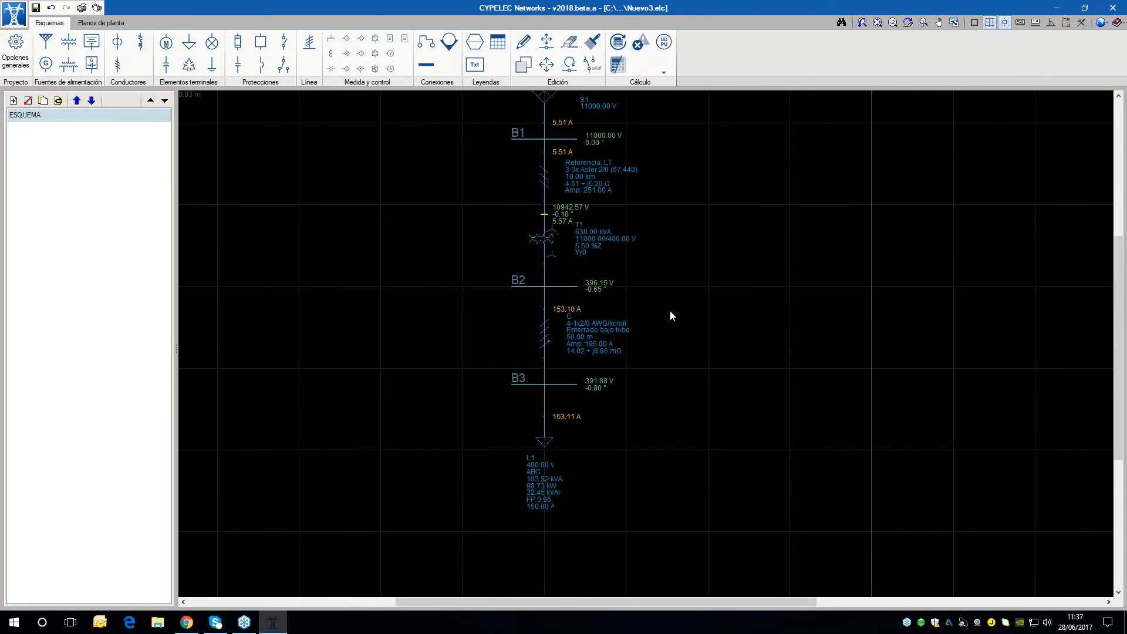
middle_drag(666, 302, 662, 363)
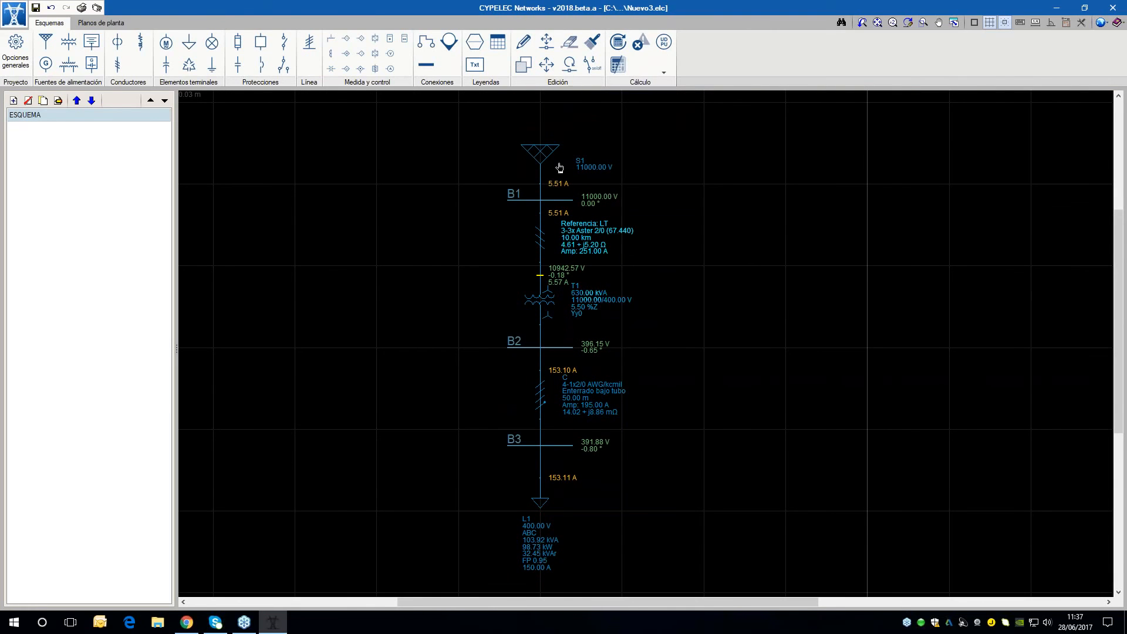
scroll(537, 179, up, 2)
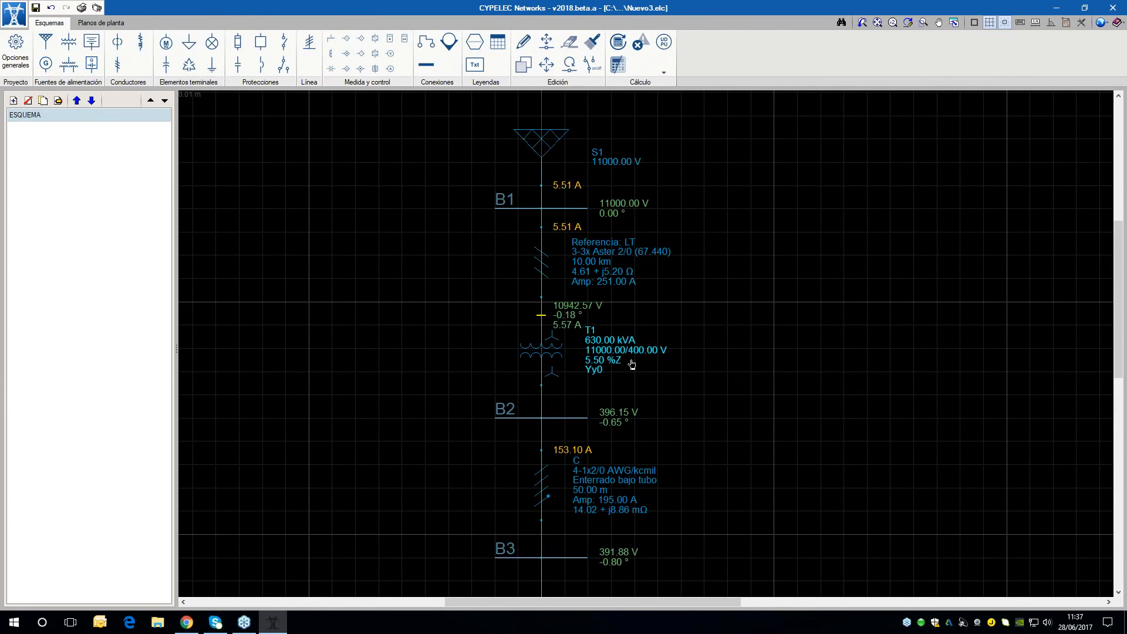
scroll(575, 239, up, 1)
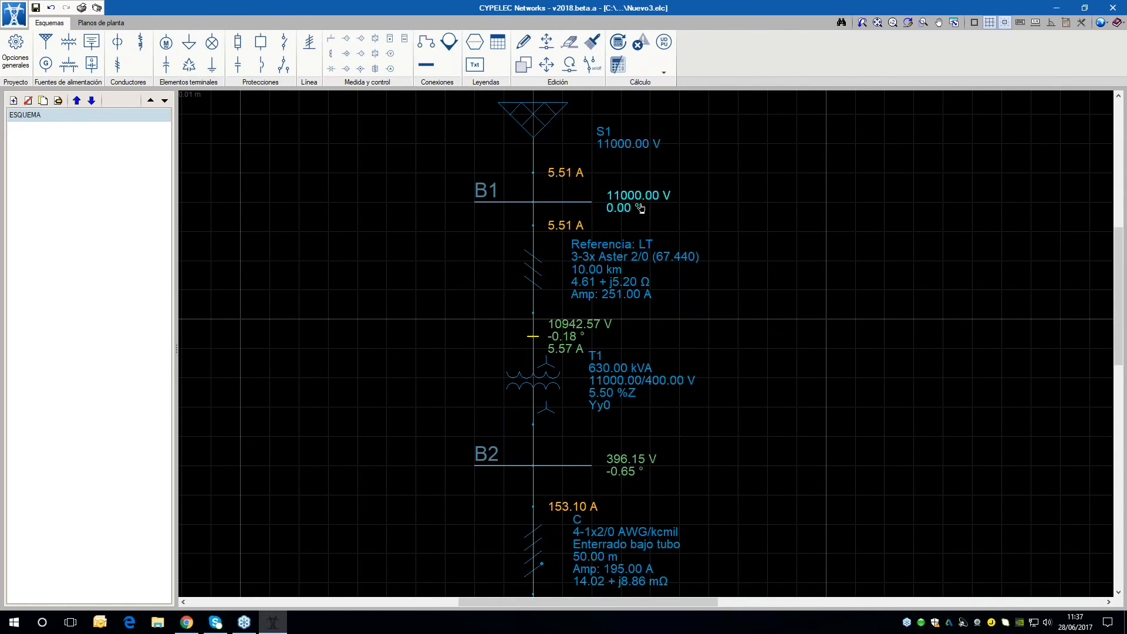
scroll(696, 289, down, 5)
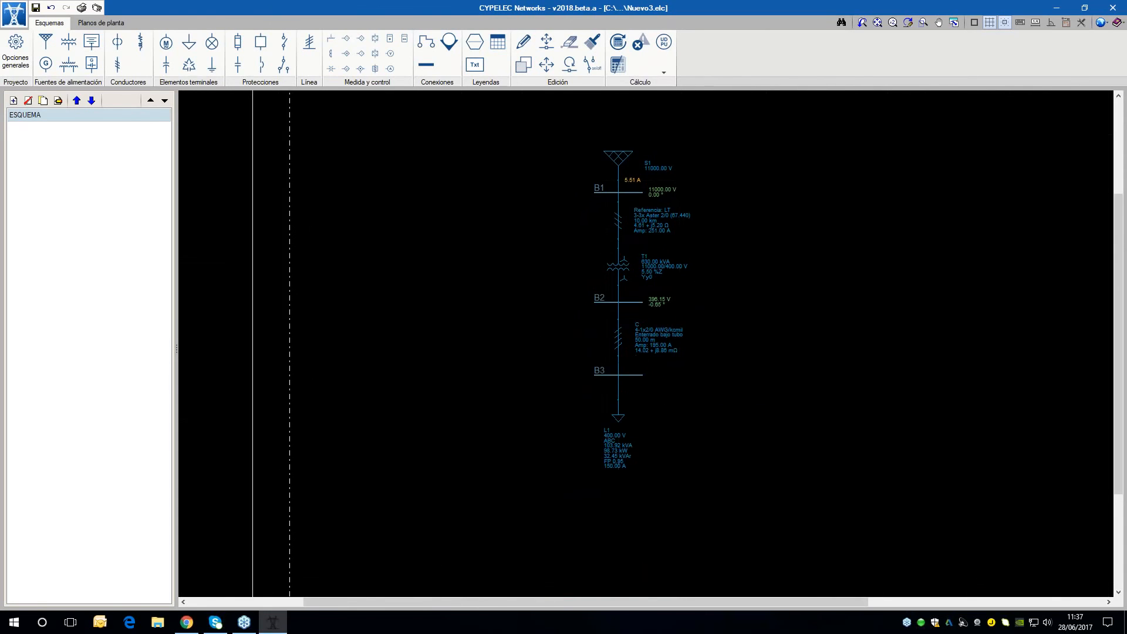
middle_drag(715, 292, 677, 306)
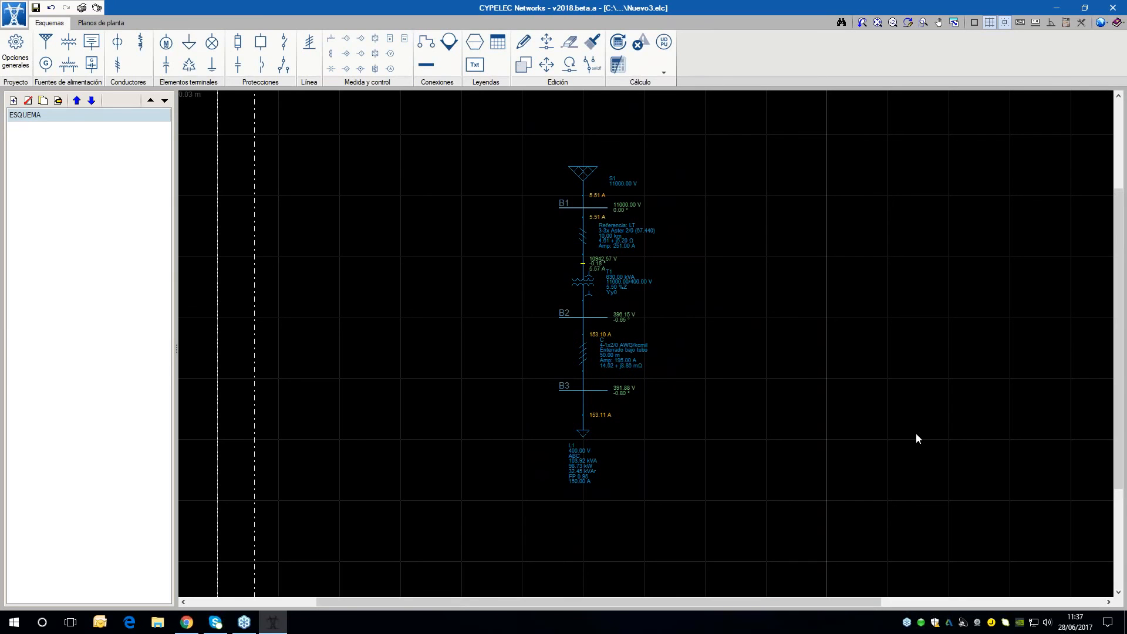
scroll(749, 452, up, 1)
scroll(672, 434, up, 2)
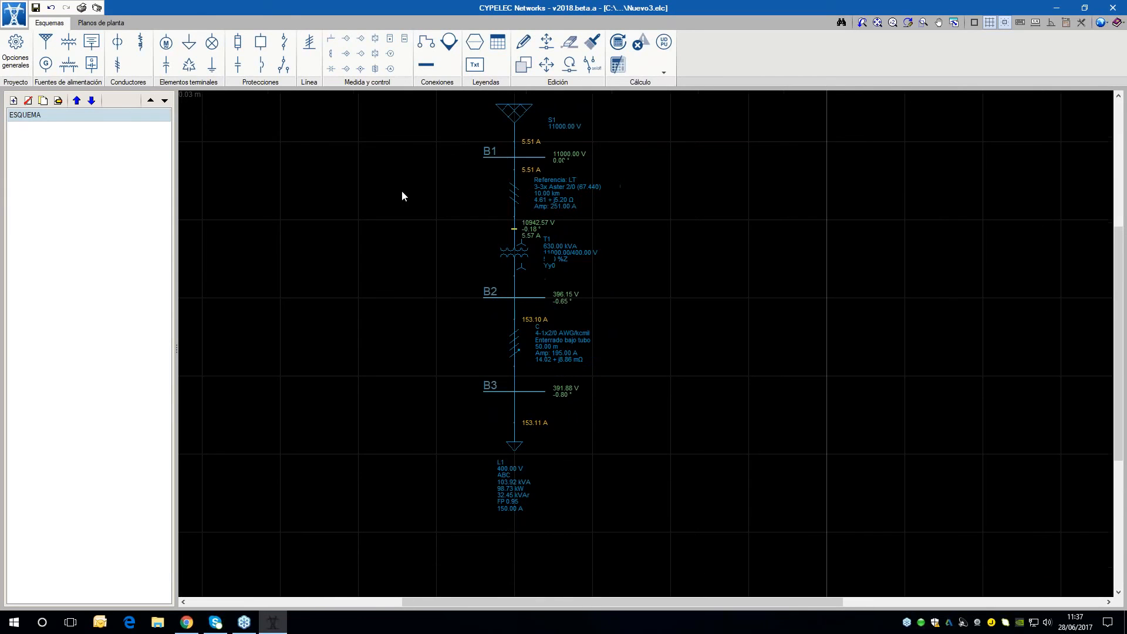
scroll(602, 421, down, 1)
scroll(590, 430, up, 2)
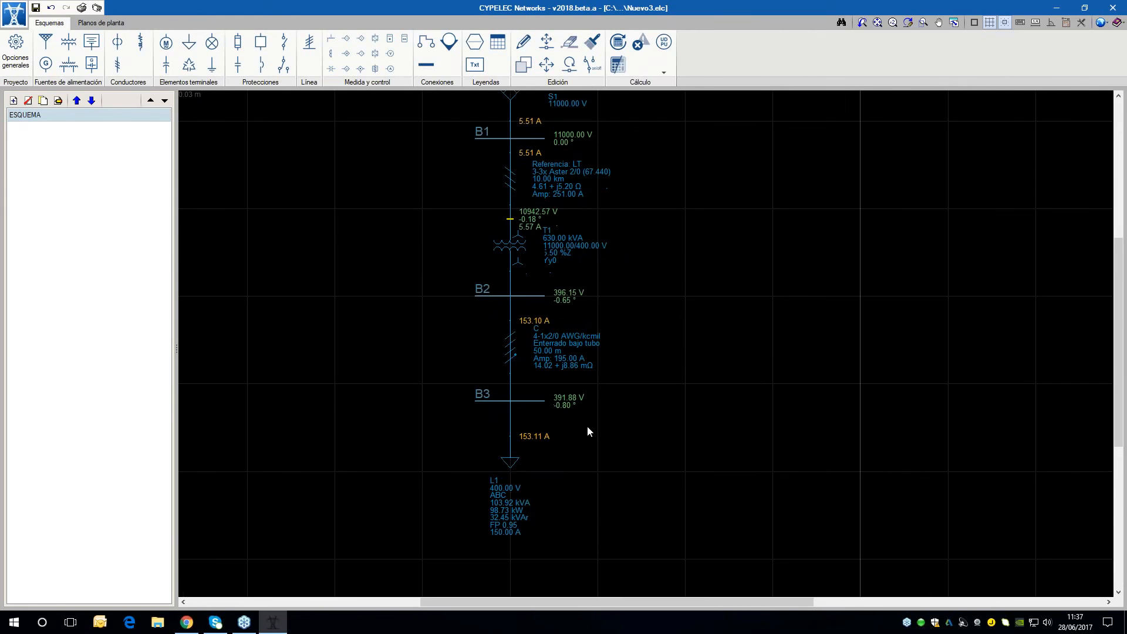
Switch the displayed bus voltage results to per-unit values and review them along the network
click(667, 71)
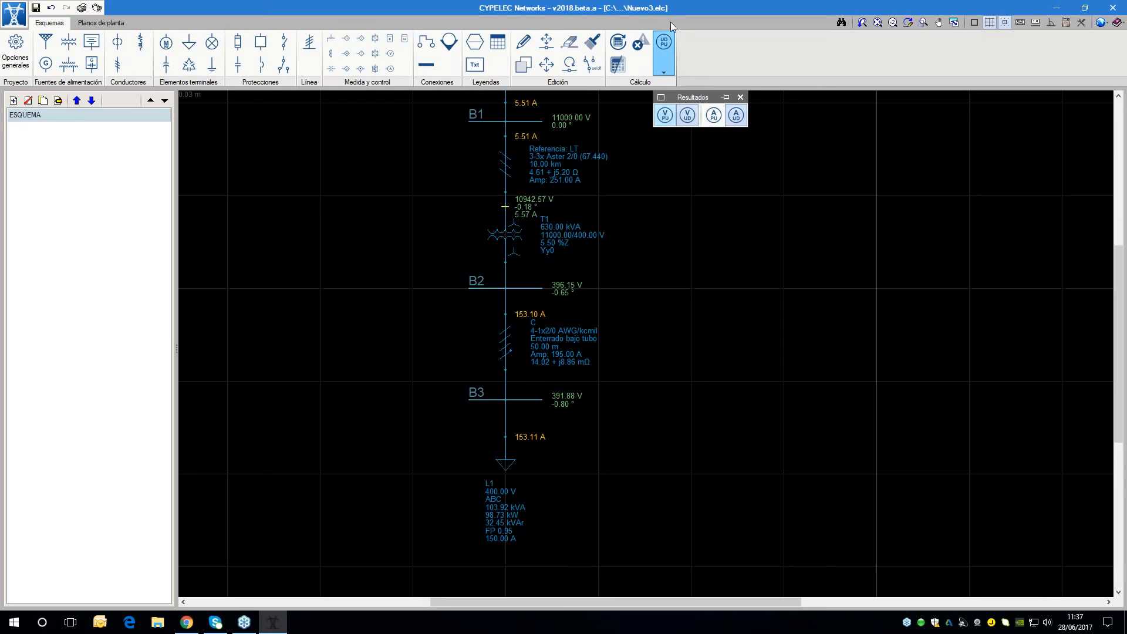
click(693, 117)
click(665, 116)
scroll(551, 424, up, 2)
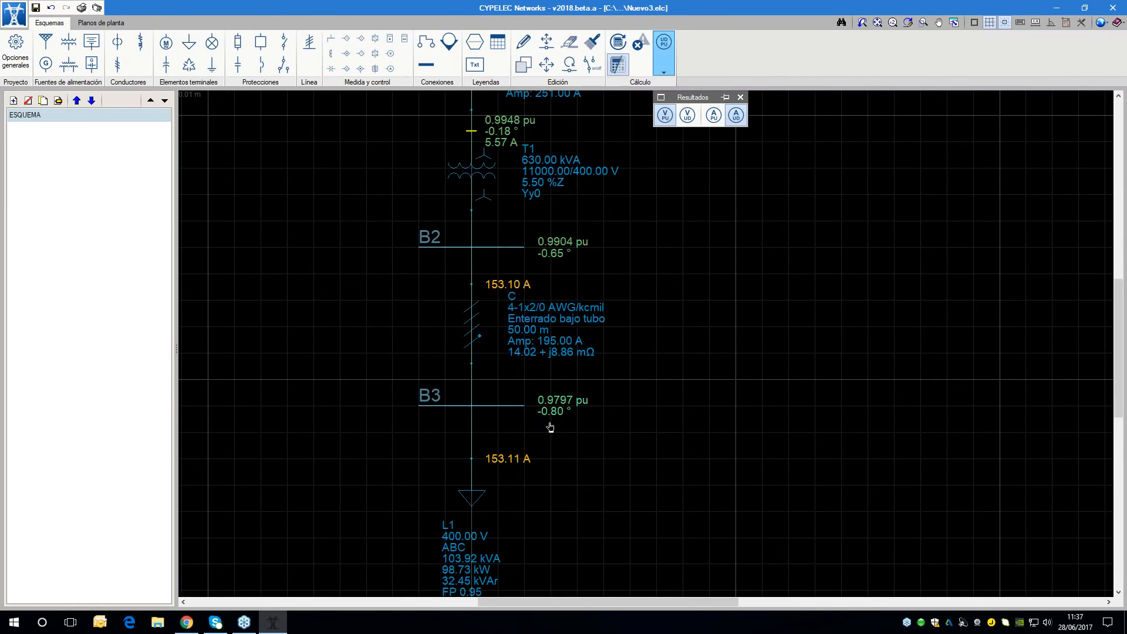
scroll(551, 424, down, 2)
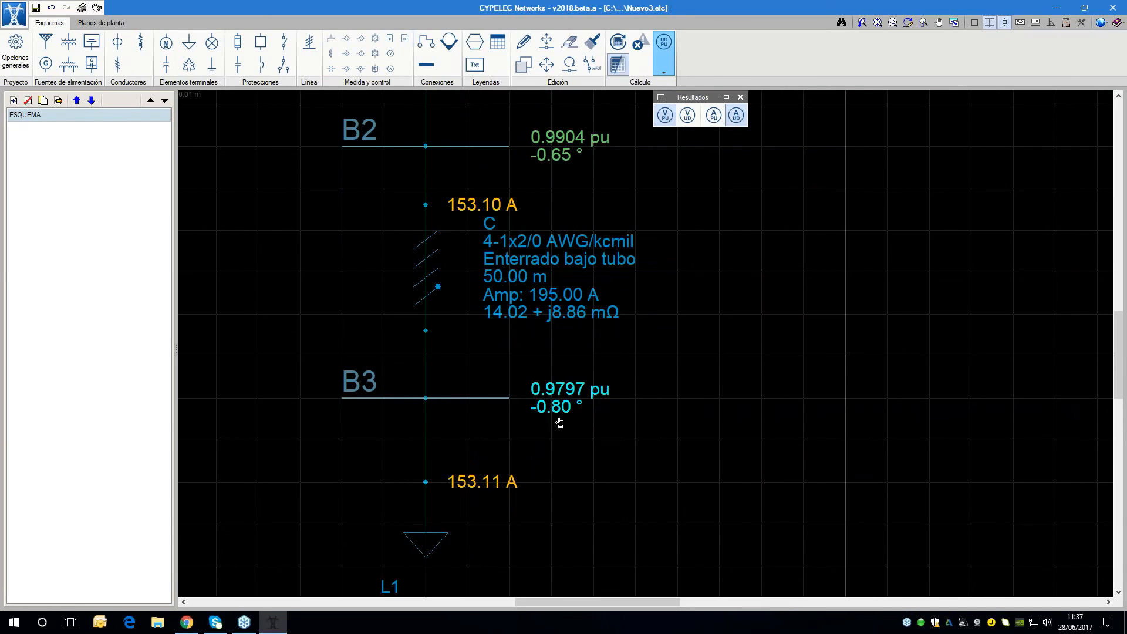
scroll(559, 424, down, 2)
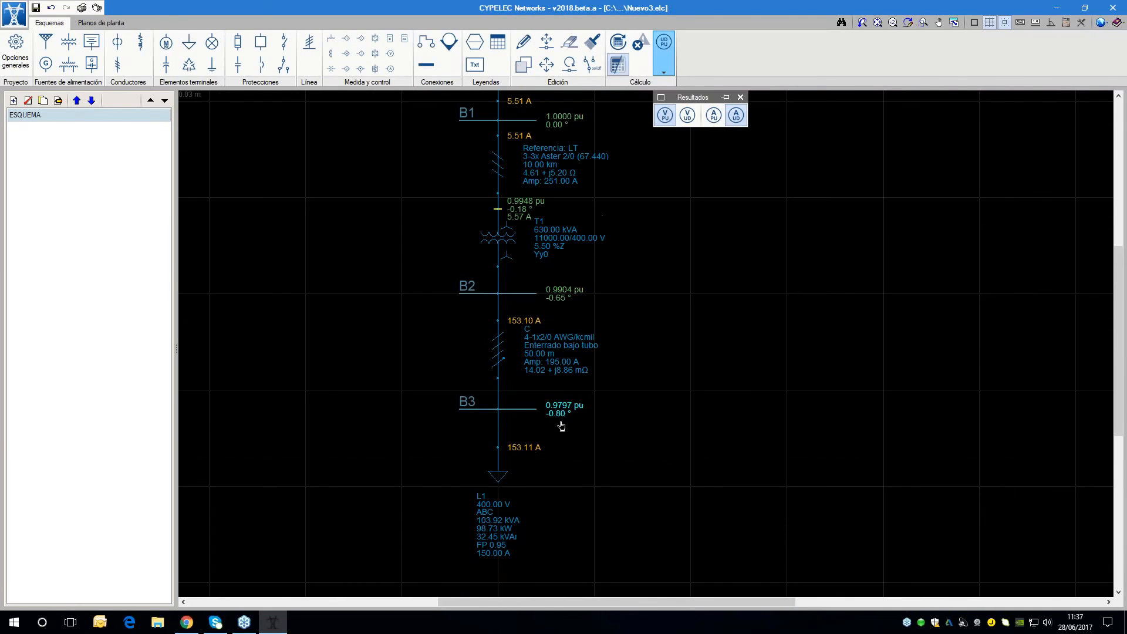
scroll(560, 423, down, 2)
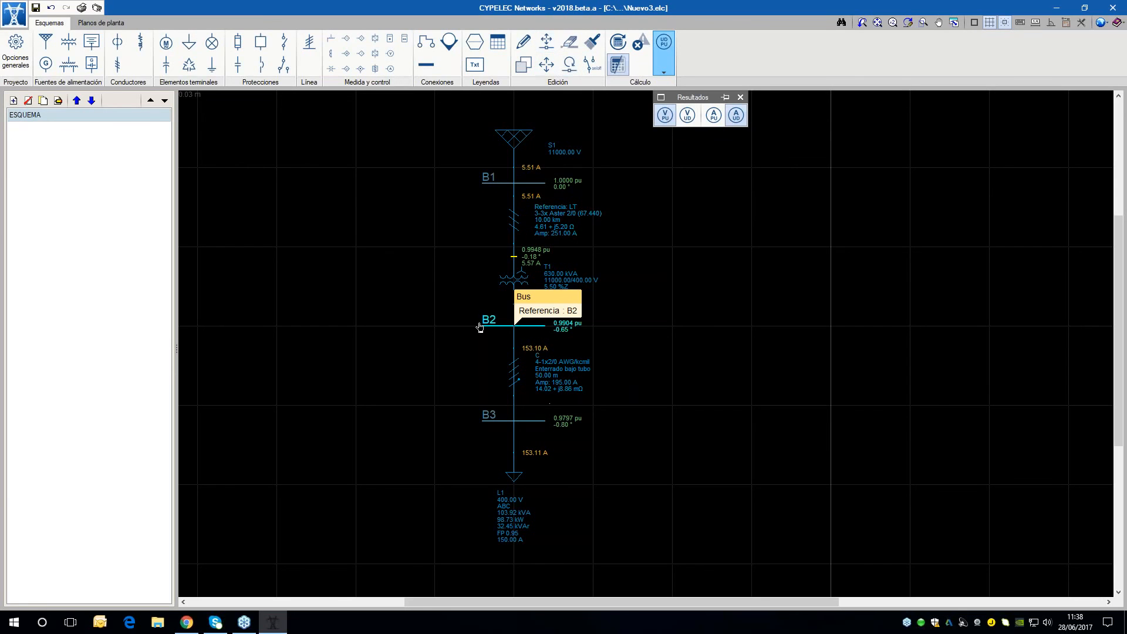
Stretch the right end of bus B2 outward until the bus is about three times as long
scroll(517, 327, up, 1)
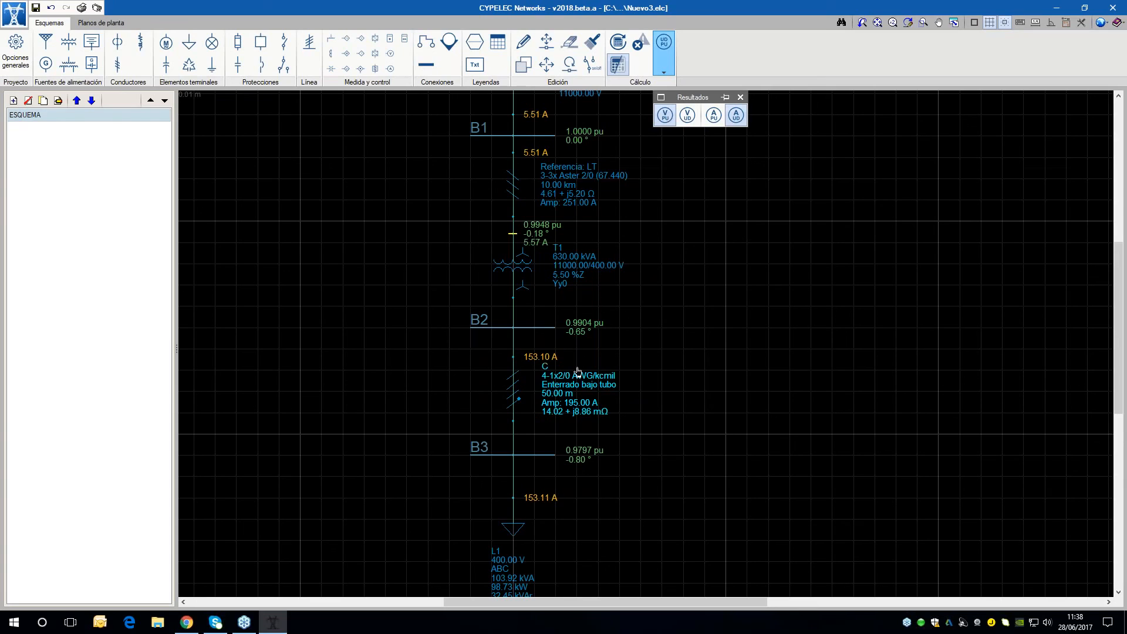
scroll(597, 170, down, 1)
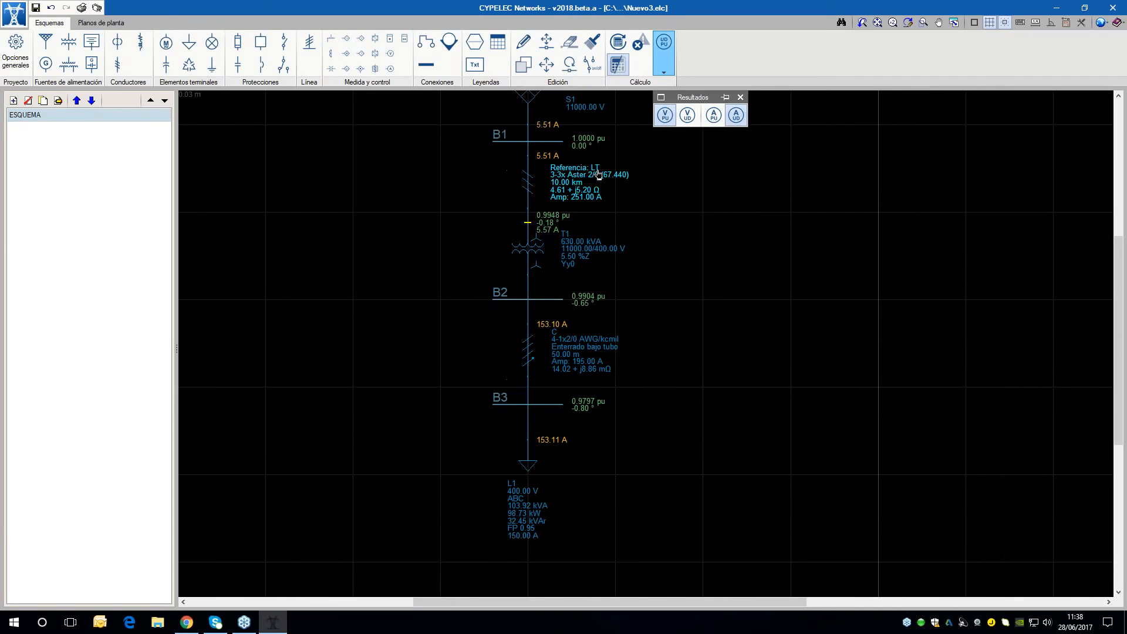
click(547, 42)
drag(563, 301, 709, 299)
scroll(697, 351, up, 1)
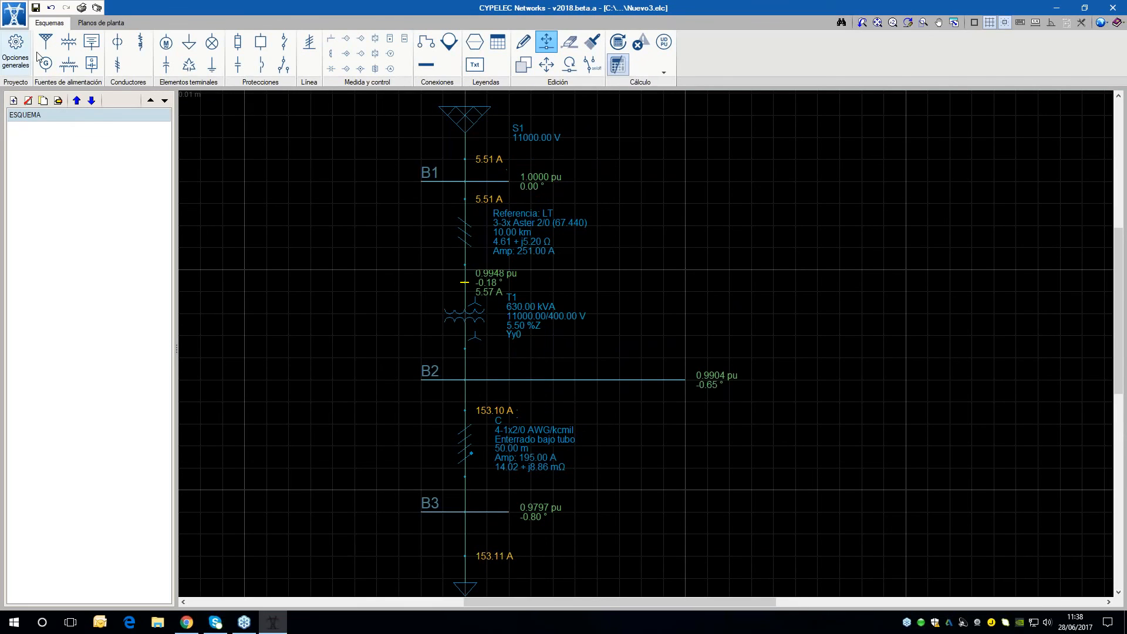
Start a new generator with reference G1, an apparent power of 200 kVA and a power factor of 0.95
click(46, 63)
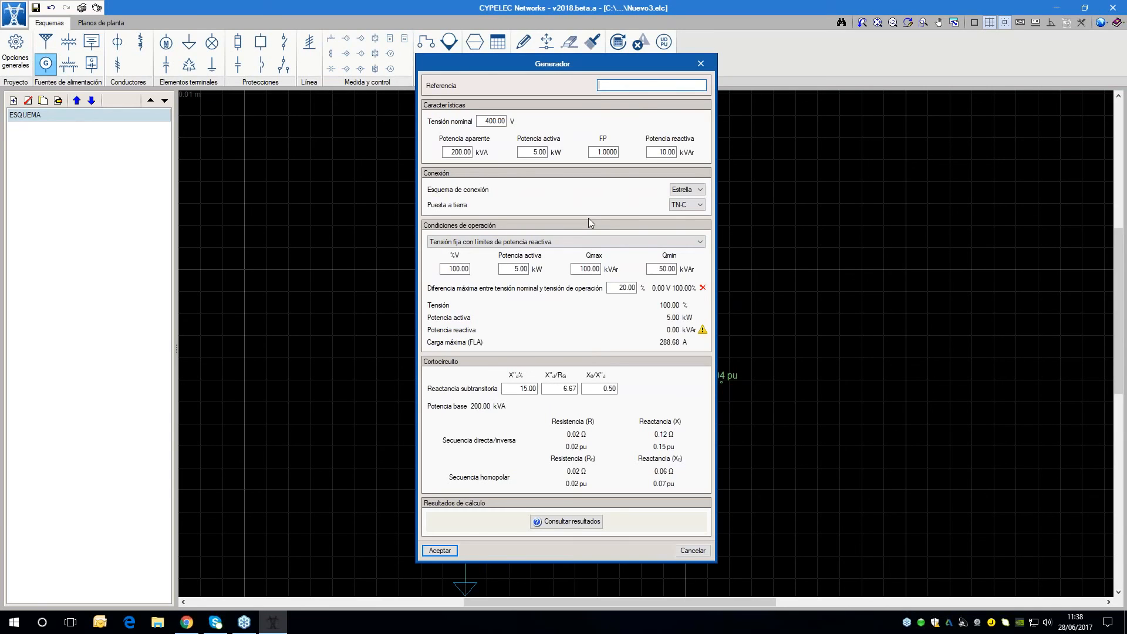
text(G1)
drag(449, 152, 490, 154)
text(200)
key(Tab)
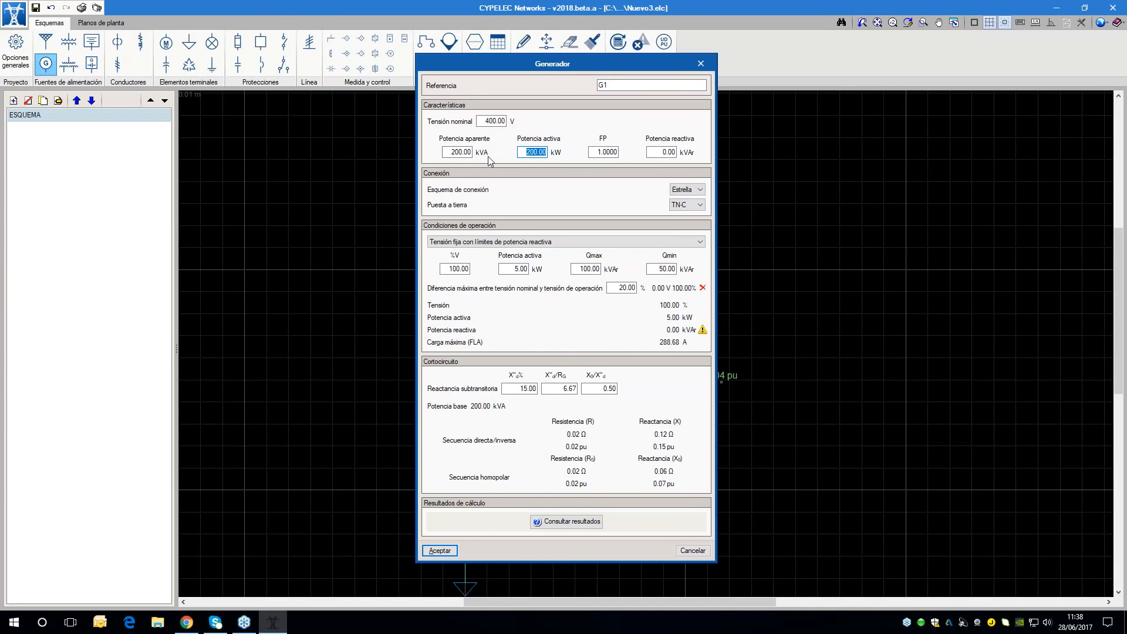
key(Tab)
text(0.95)
key(Tab)
Keep generator G1's connection scheme as Estrella and set its grounding to NEC
click(676, 191)
click(679, 190)
click(682, 206)
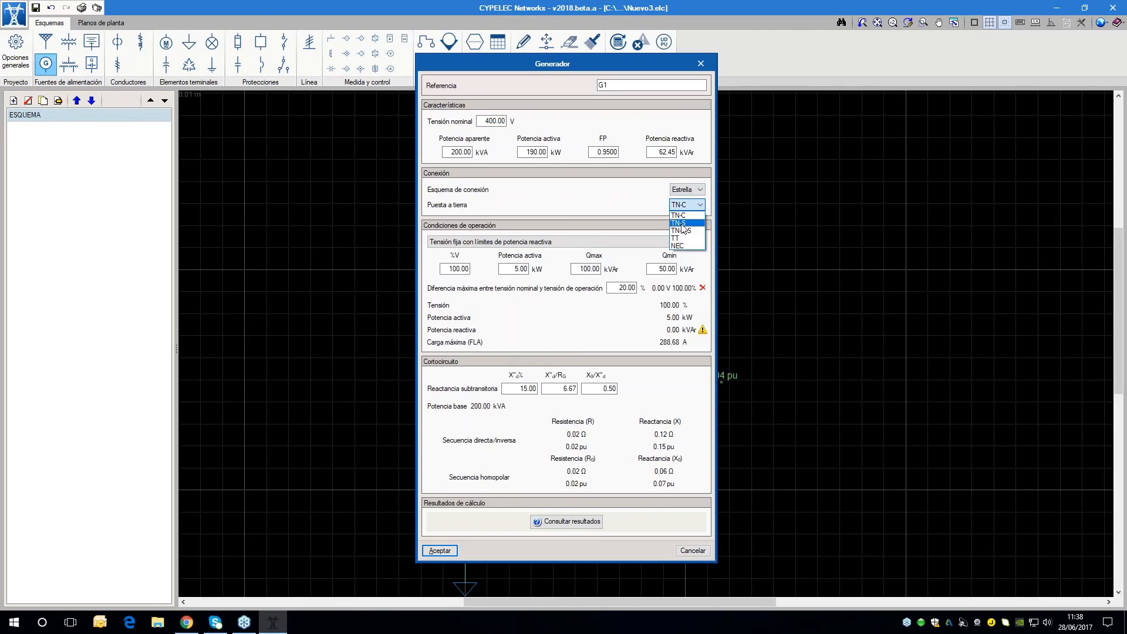
click(685, 238)
click(684, 205)
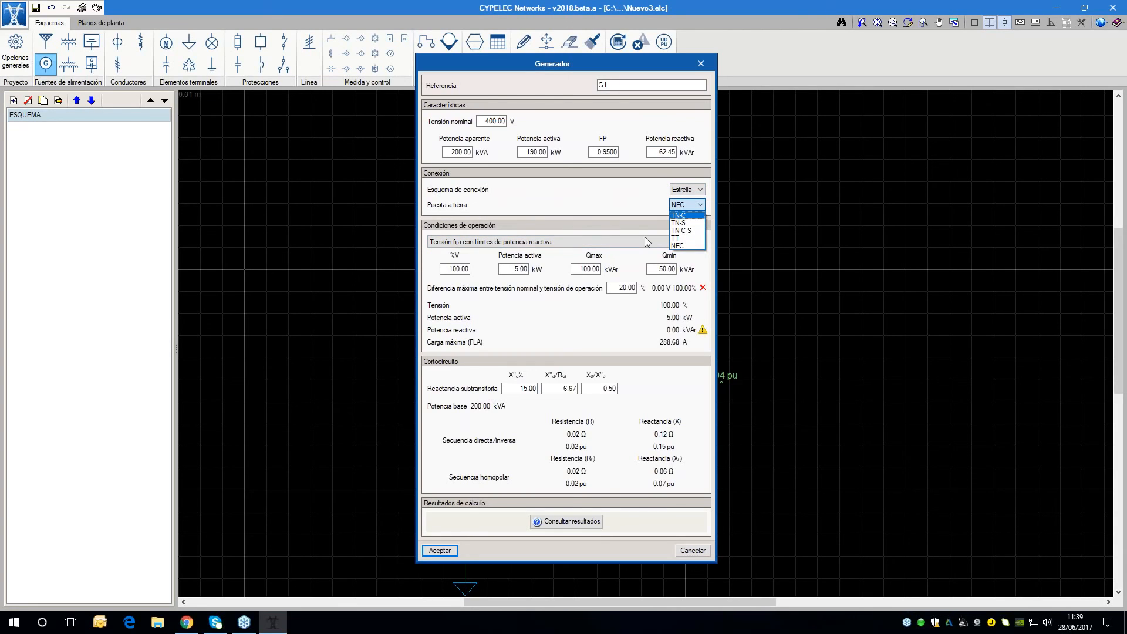
click(623, 203)
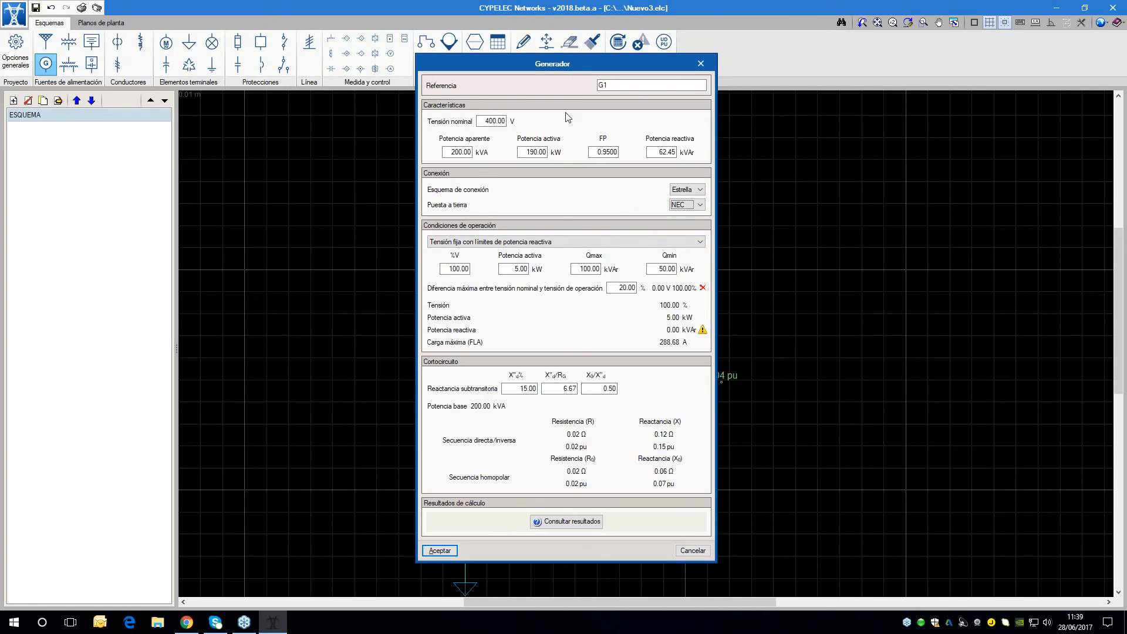
Keep G1 at fixed voltage with reactive limits, set 50 kW active power and Qmin -100 kVAr, and place it above bus B2's extended part
click(550, 242)
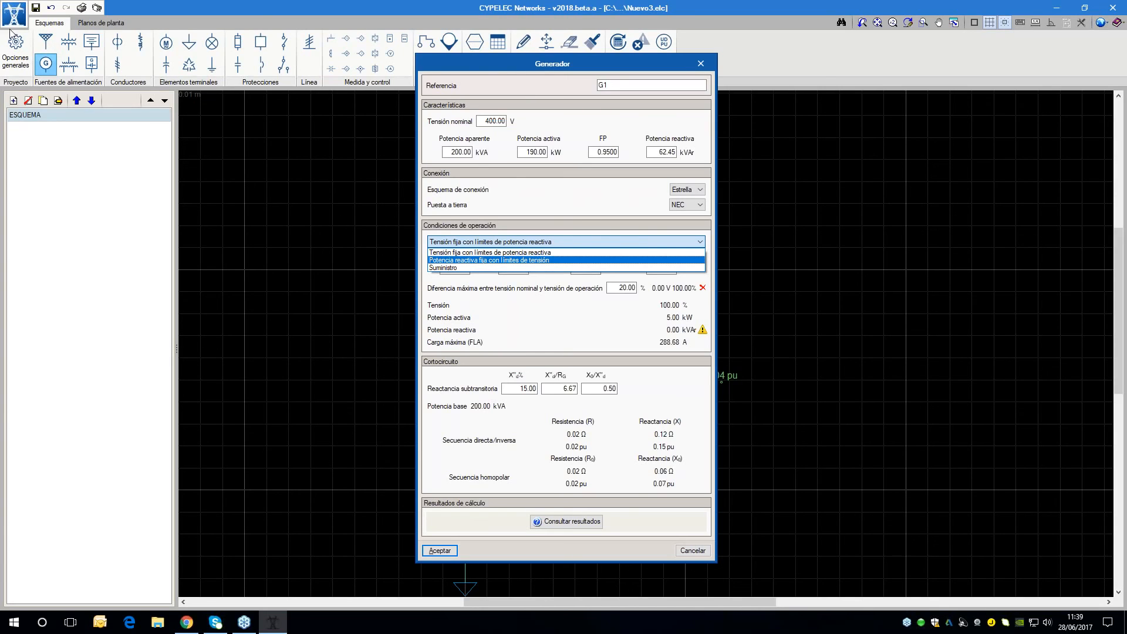
click(469, 256)
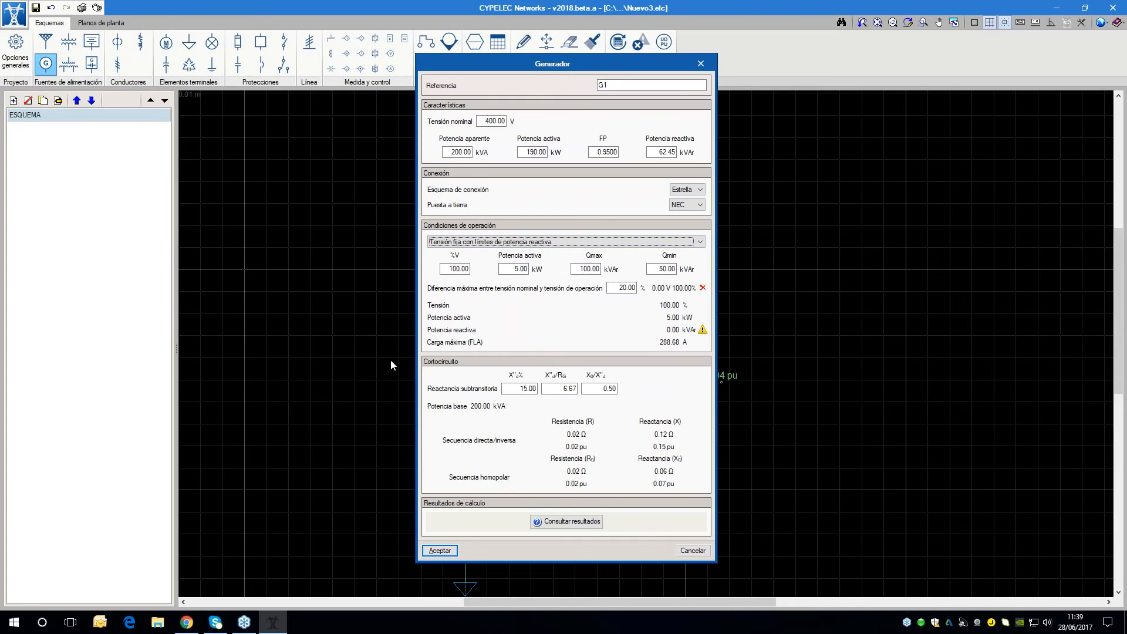
drag(449, 68, 681, 74)
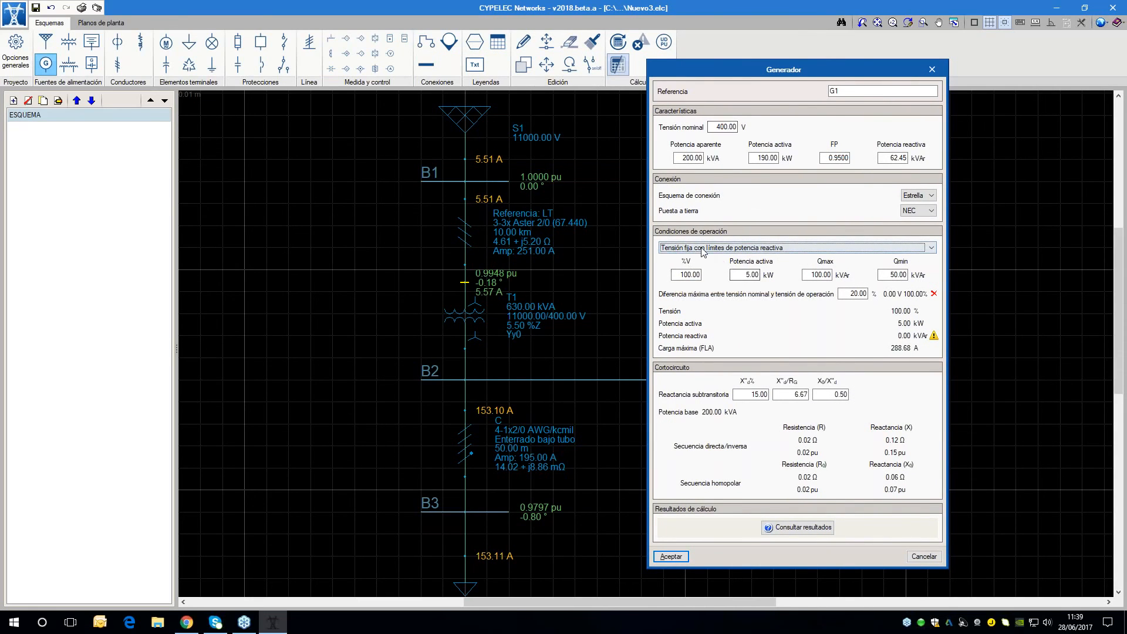
click(746, 274)
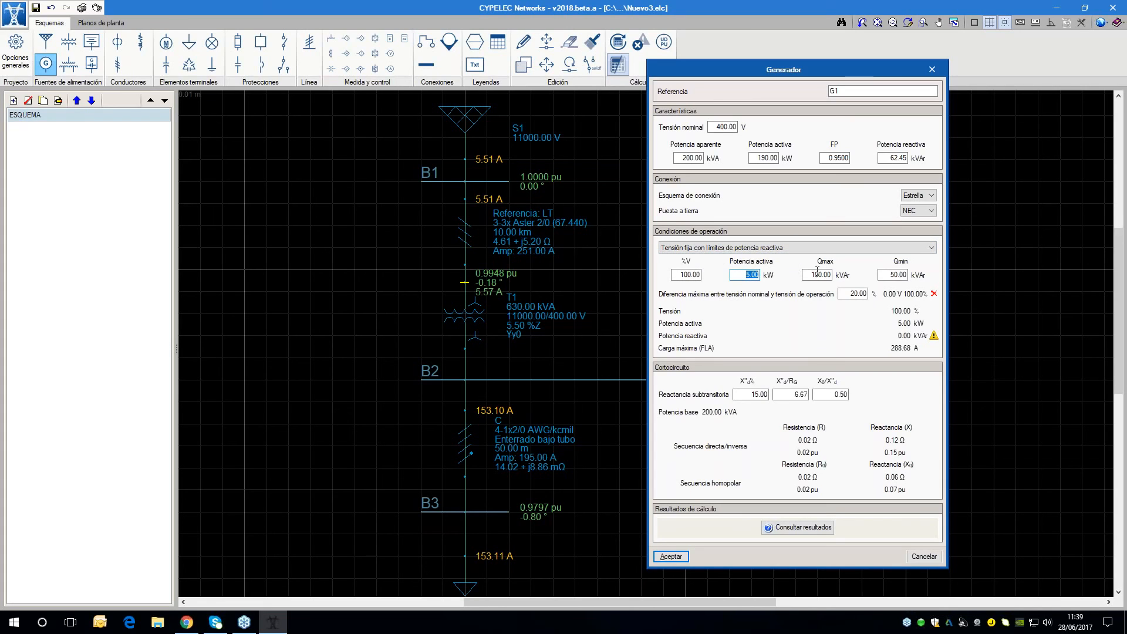
text(50)
key(Tab)
key(Tab)
key(BackSpace)
text(-100)
key(Tab)
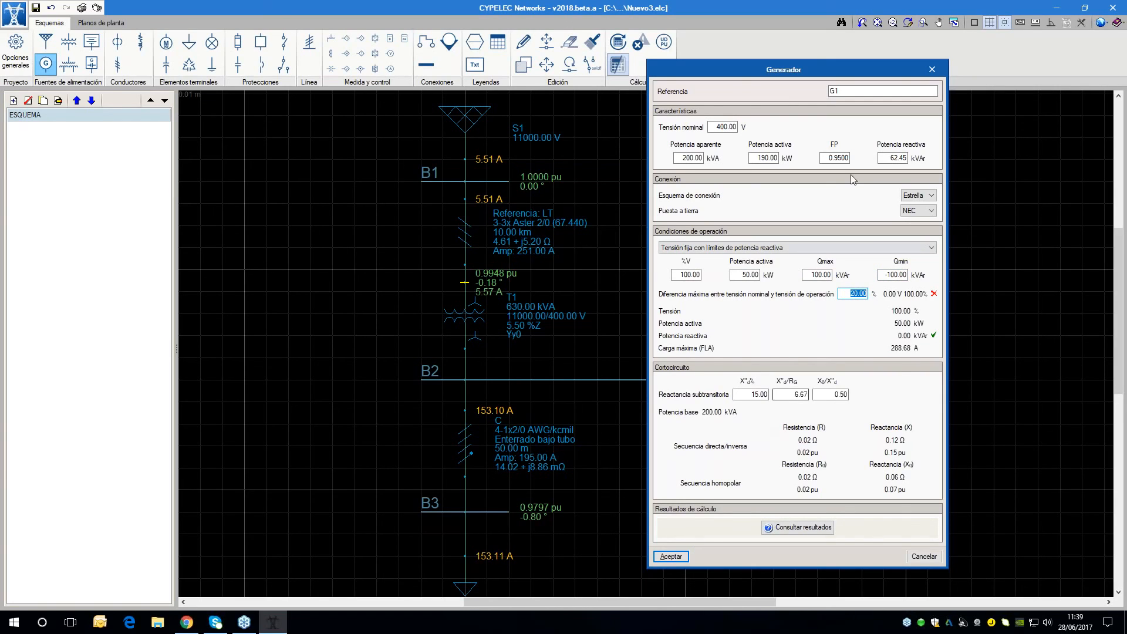
click(662, 556)
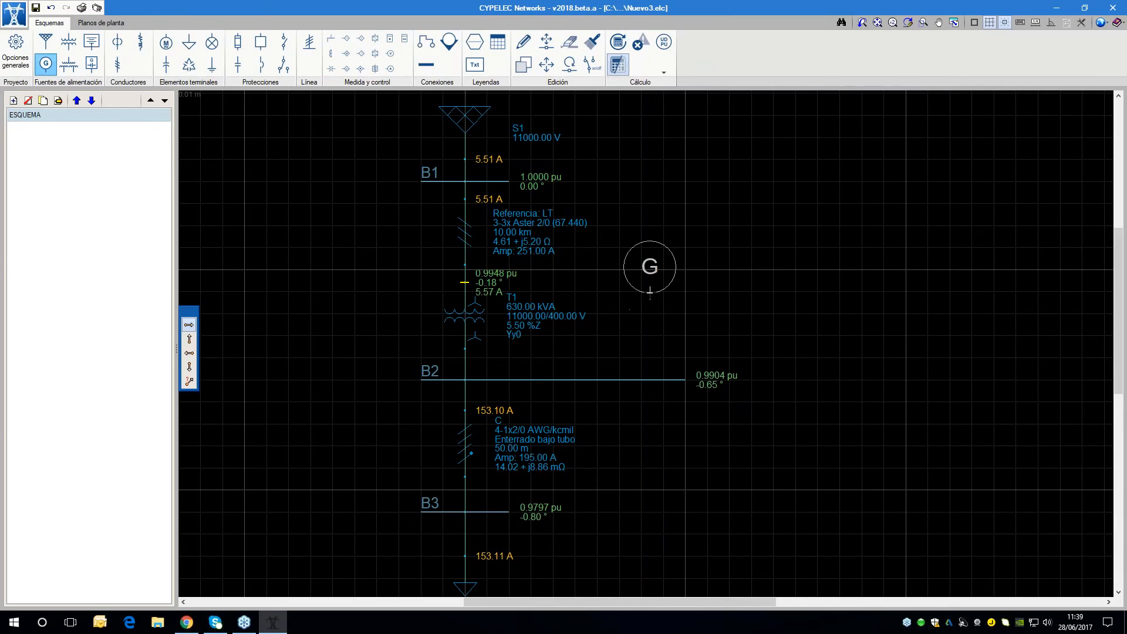
click(650, 264)
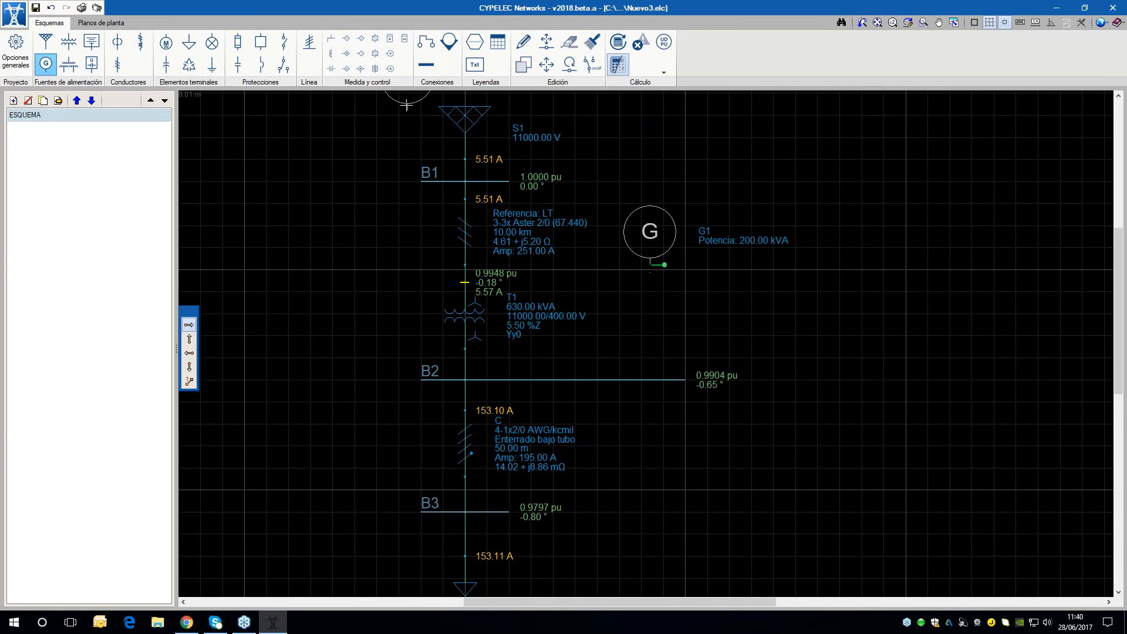
Create a contact with reference SW1 and service state Abierto, and attach it to generator G1's lower terminal
click(290, 43)
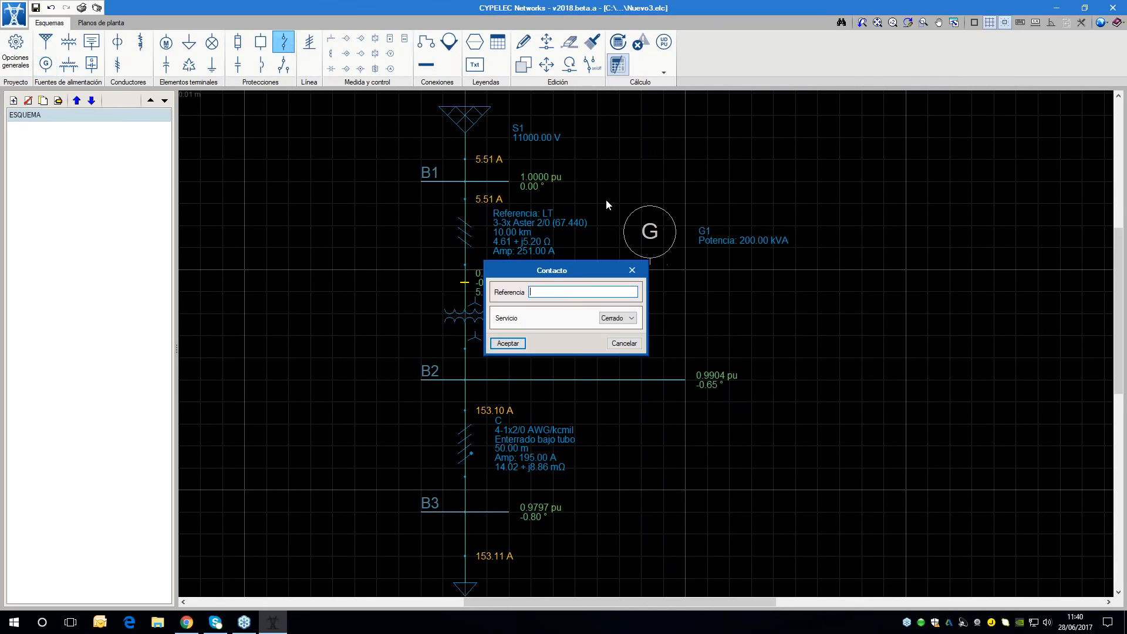
click(618, 320)
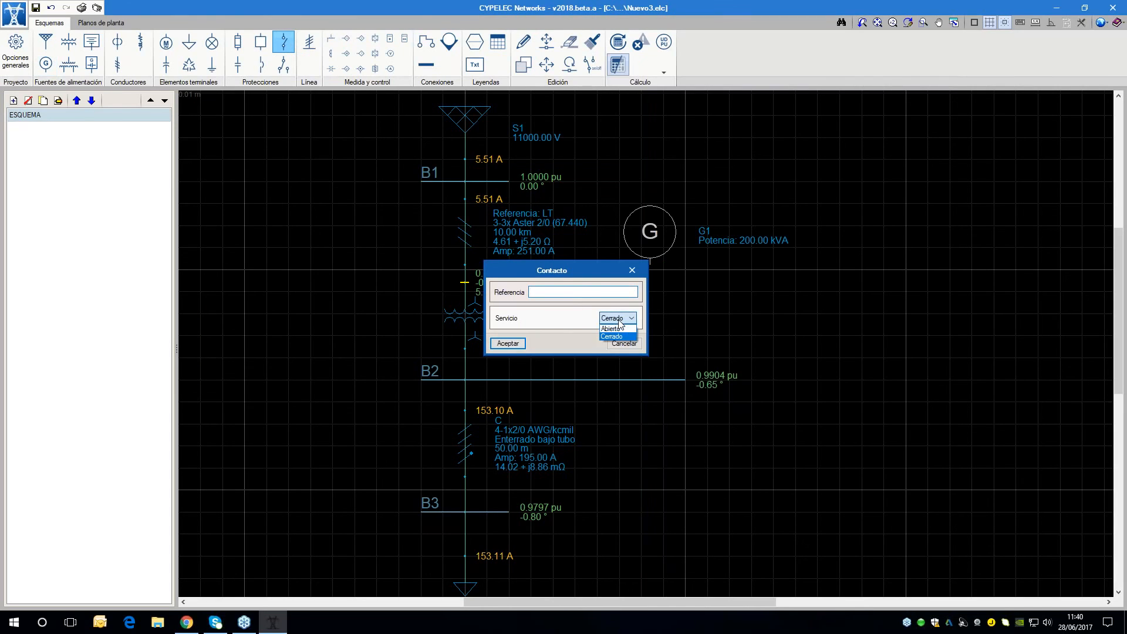
click(619, 334)
click(550, 291)
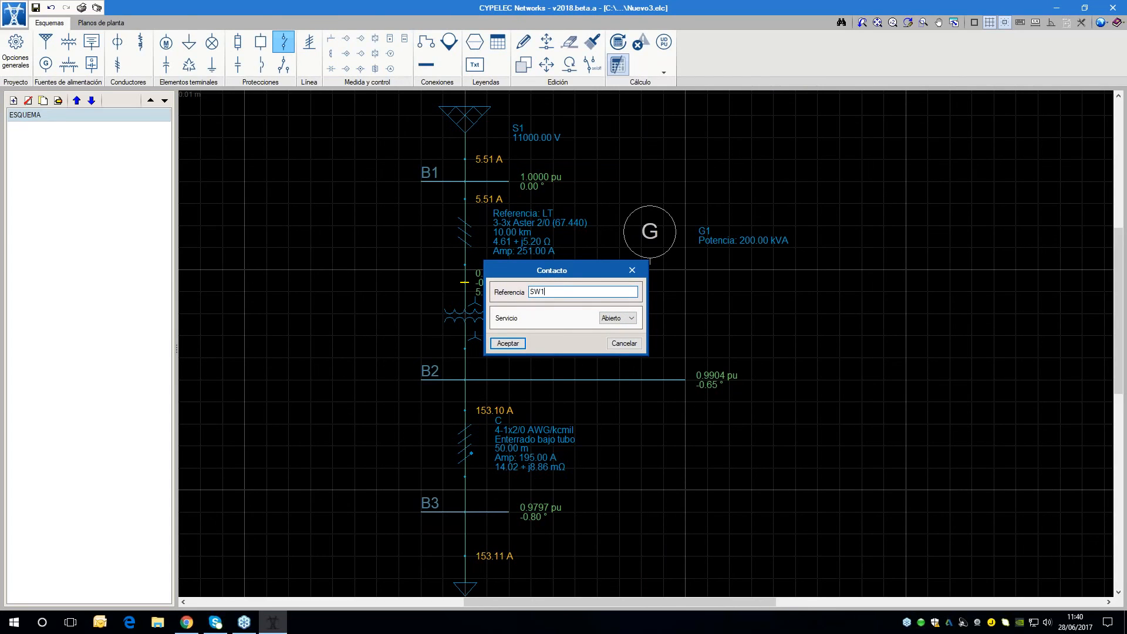
click(508, 344)
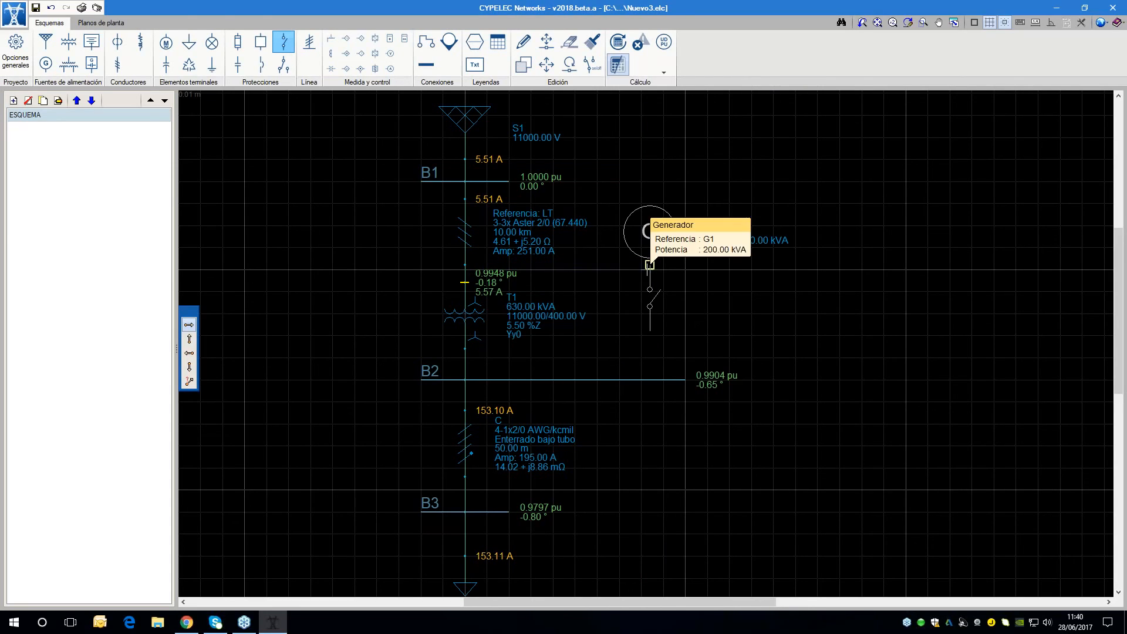
click(650, 265)
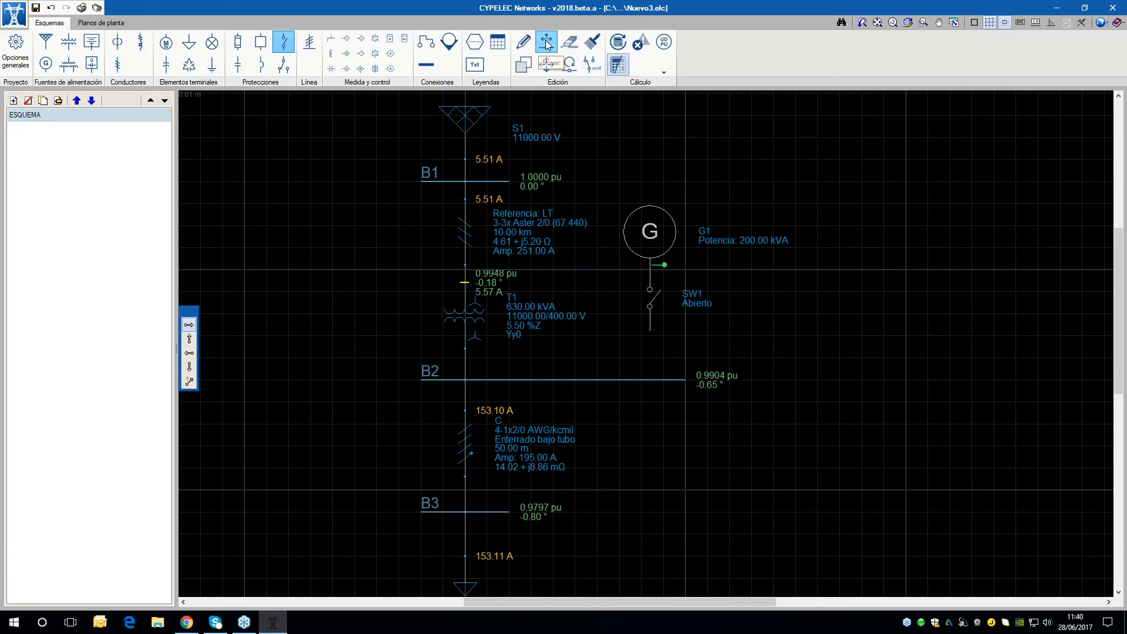
Draw a connection from the free end of contact SW1 down to bus B2
click(425, 41)
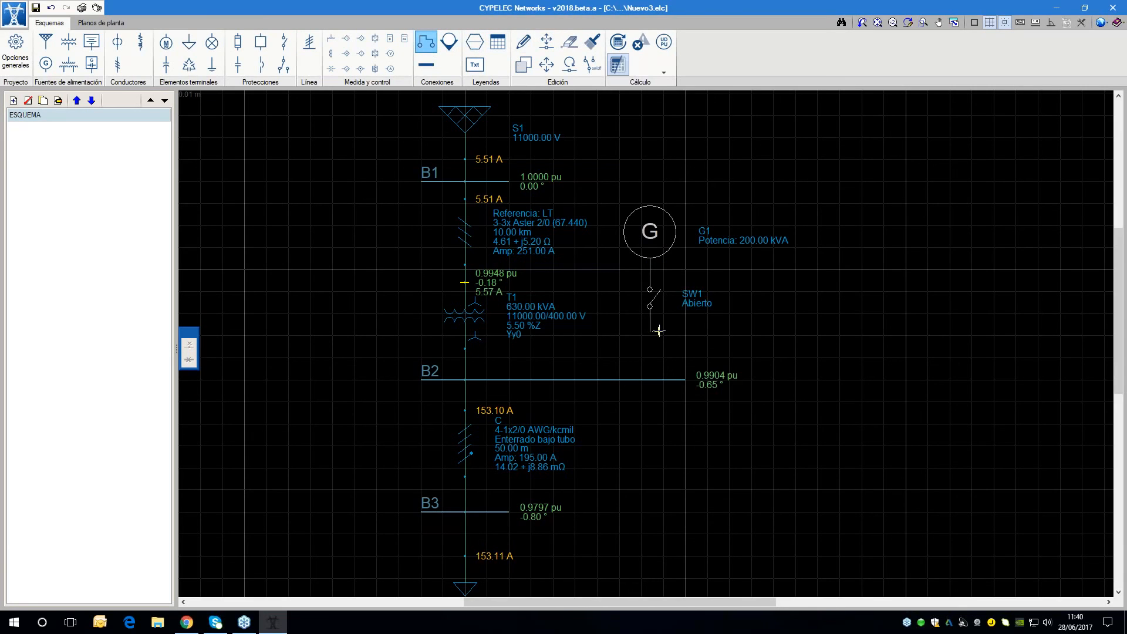
click(650, 381)
right_click(889, 259)
Recalculate the network with generator G1 and the open contact SW1 included
scroll(889, 257, down, 2)
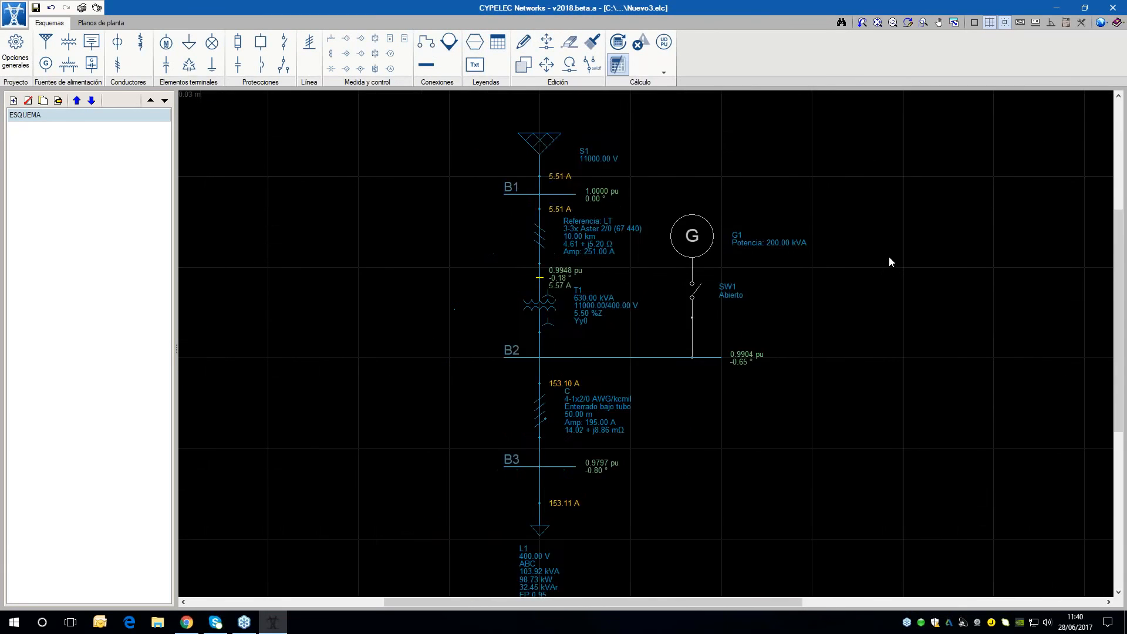
scroll(779, 342, up, 2)
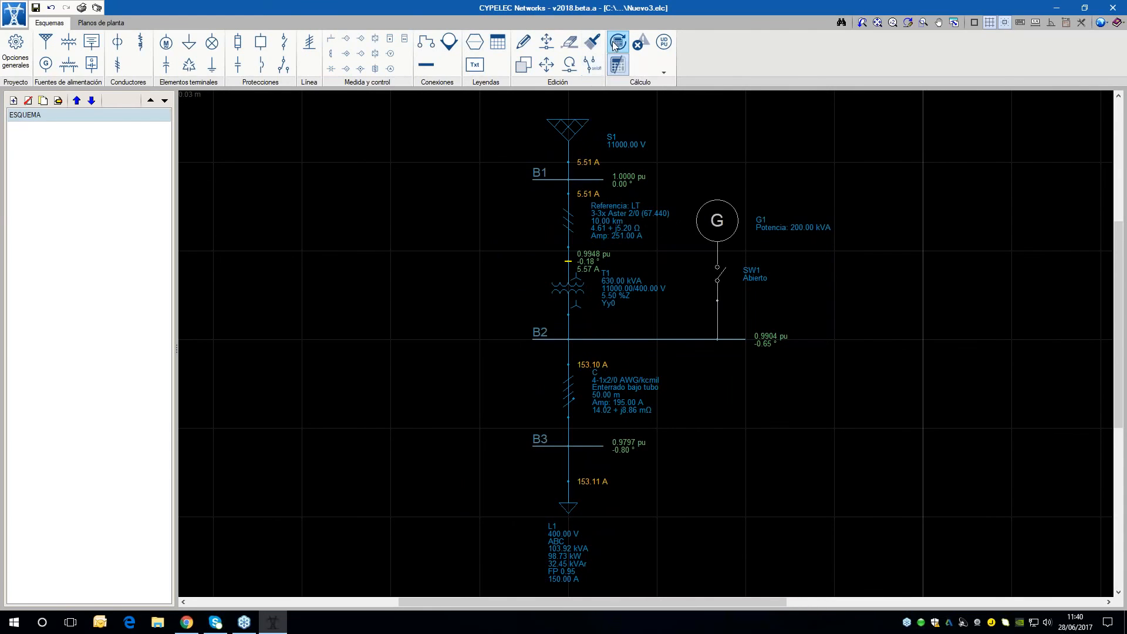
click(614, 44)
scroll(787, 219, up, 1)
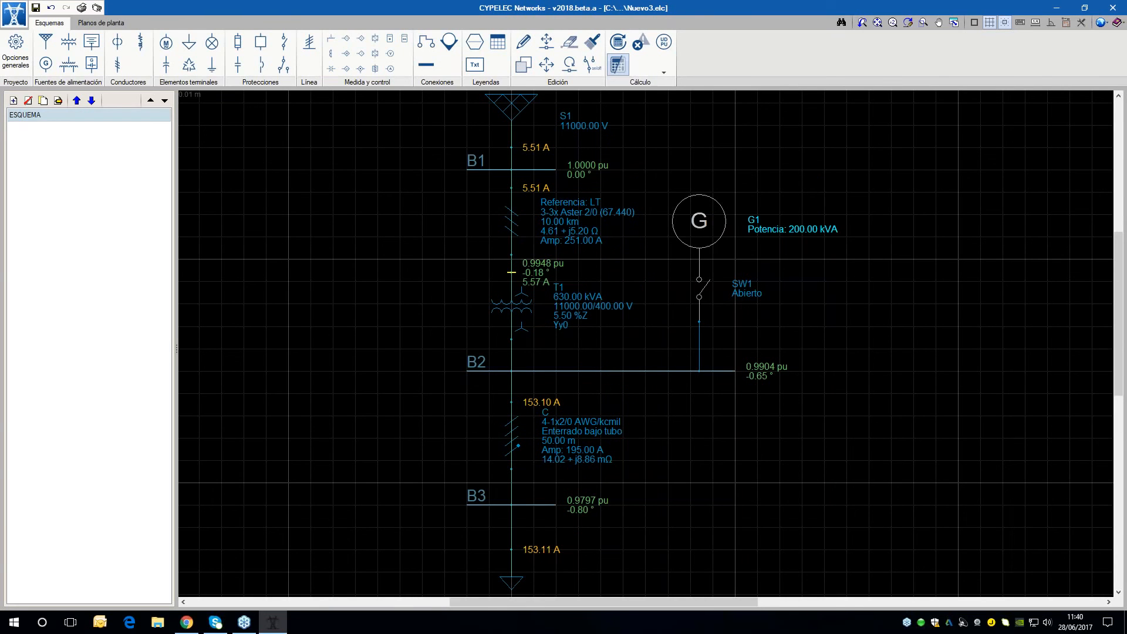
scroll(755, 256, down, 1)
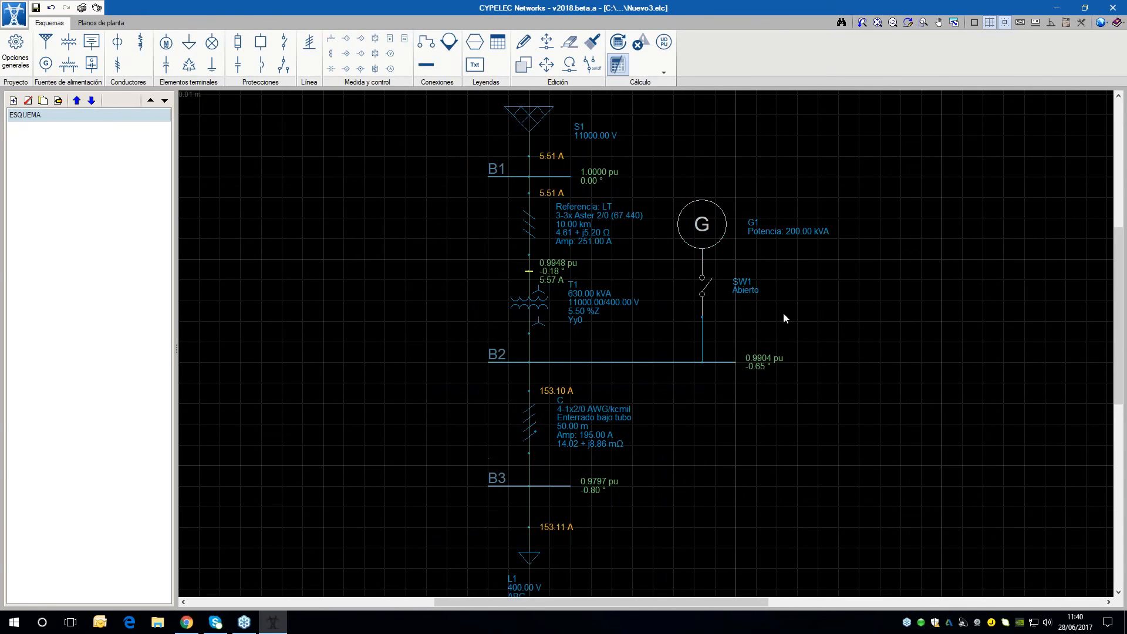
scroll(785, 318, down, 1)
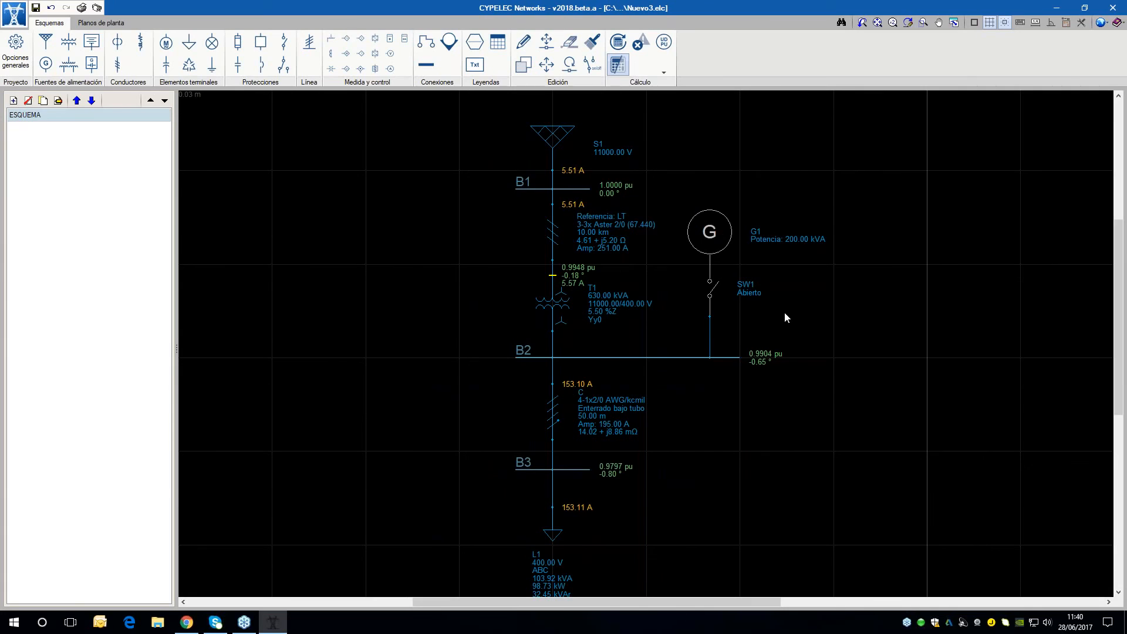
Review load L1's connection, power data and voltage difference check, leaving its settings as they are
middle_drag(791, 434, 786, 414)
scroll(738, 456, down, 2)
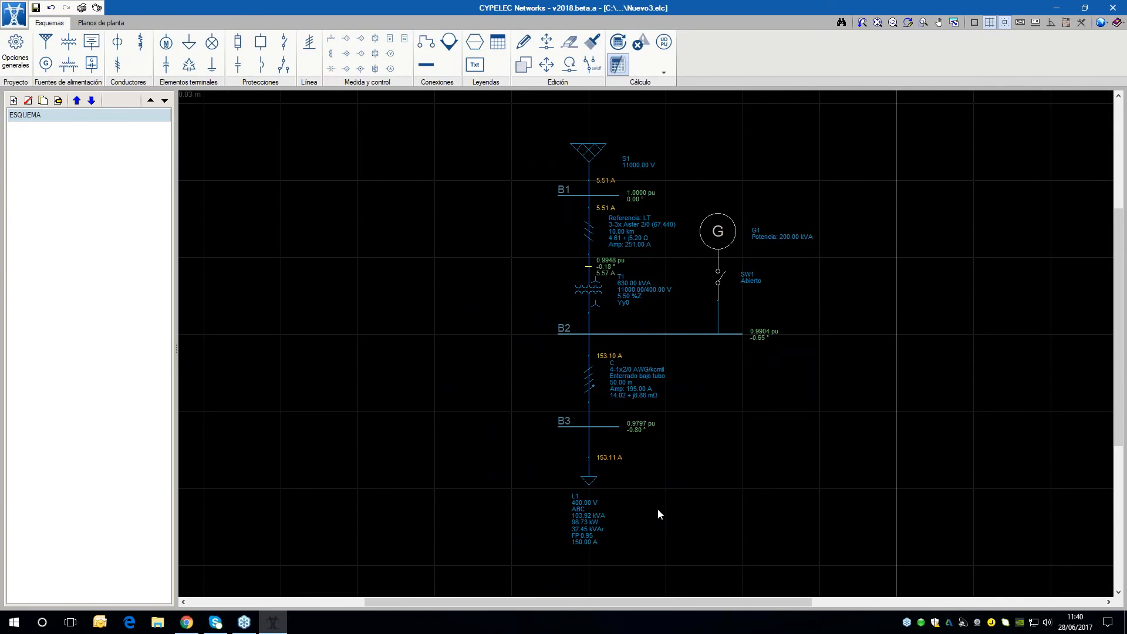
middle_drag(658, 472, 695, 470)
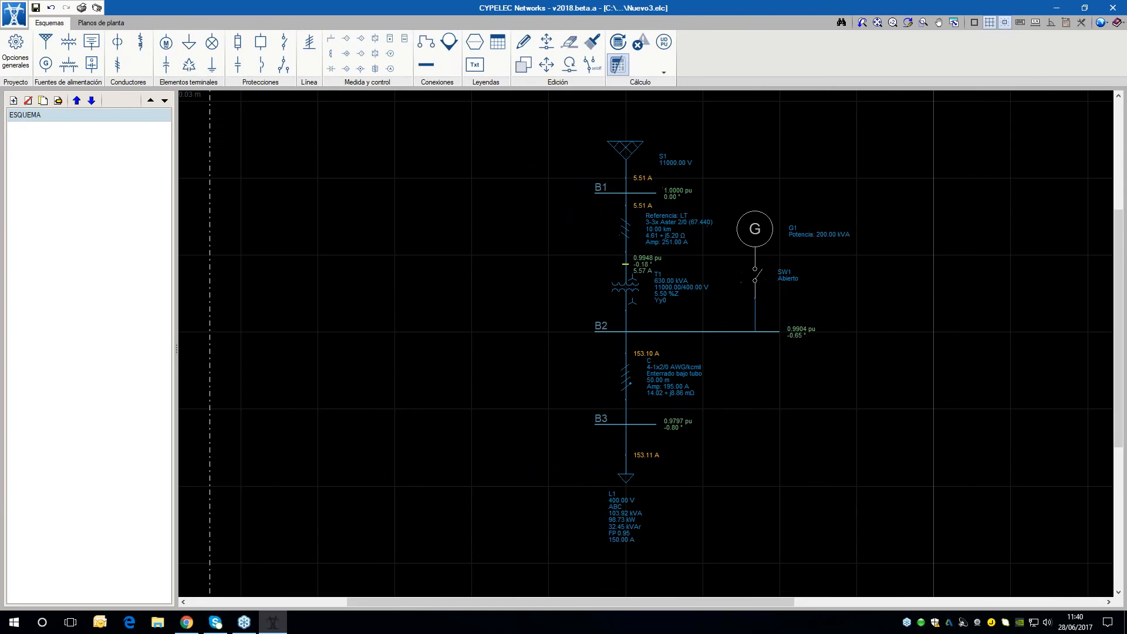
double_click(630, 480)
drag(607, 221, 433, 197)
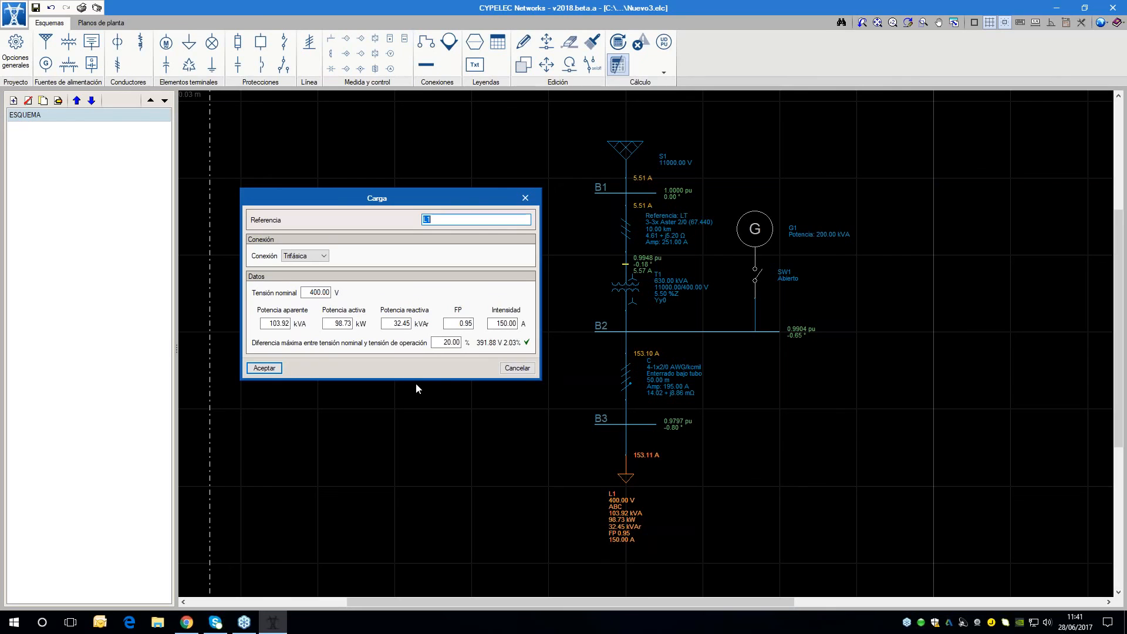
click(265, 368)
Examine cable C's impedances, load balance, ampacity and voltage drop checks, keeping its settings
scroll(685, 373, up, 2)
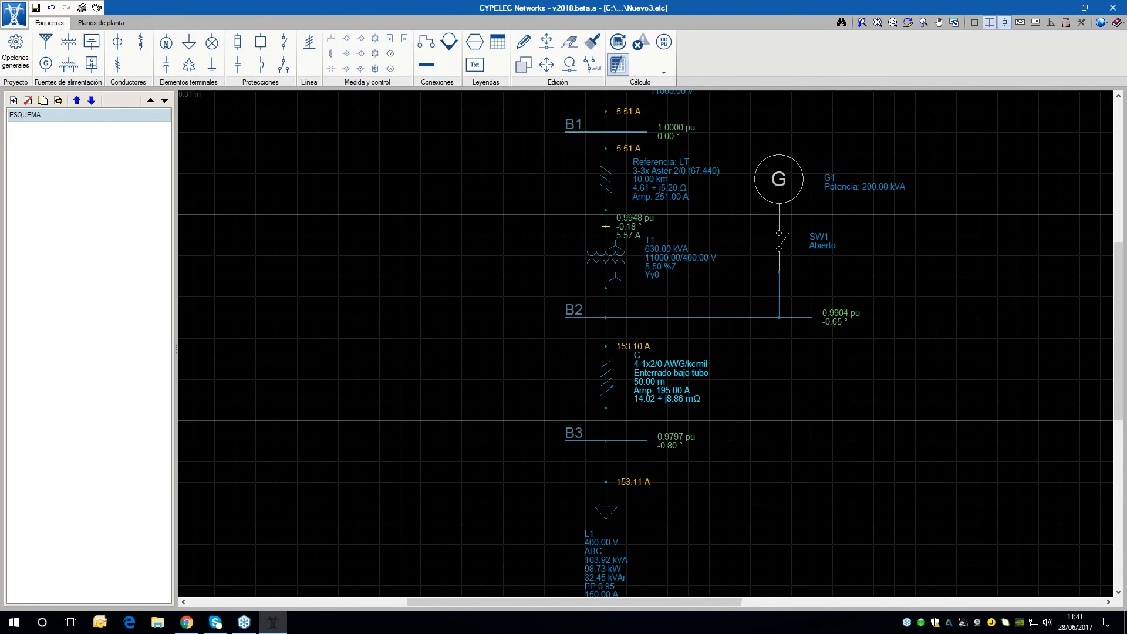
double_click(609, 380)
scroll(517, 389, down, 1)
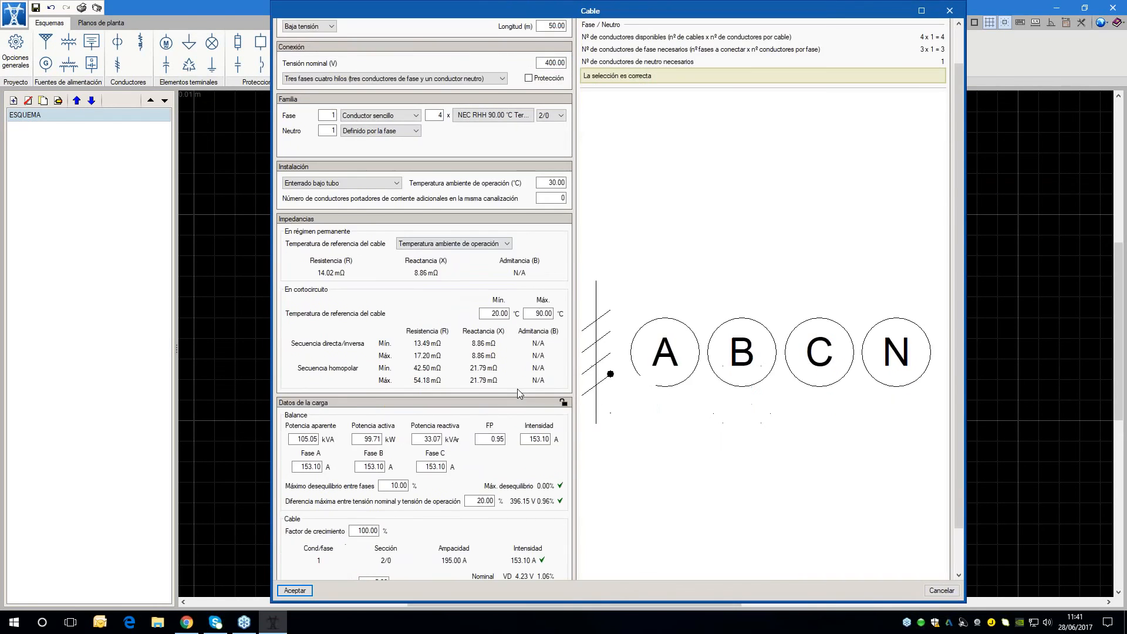
scroll(516, 388, down, 1)
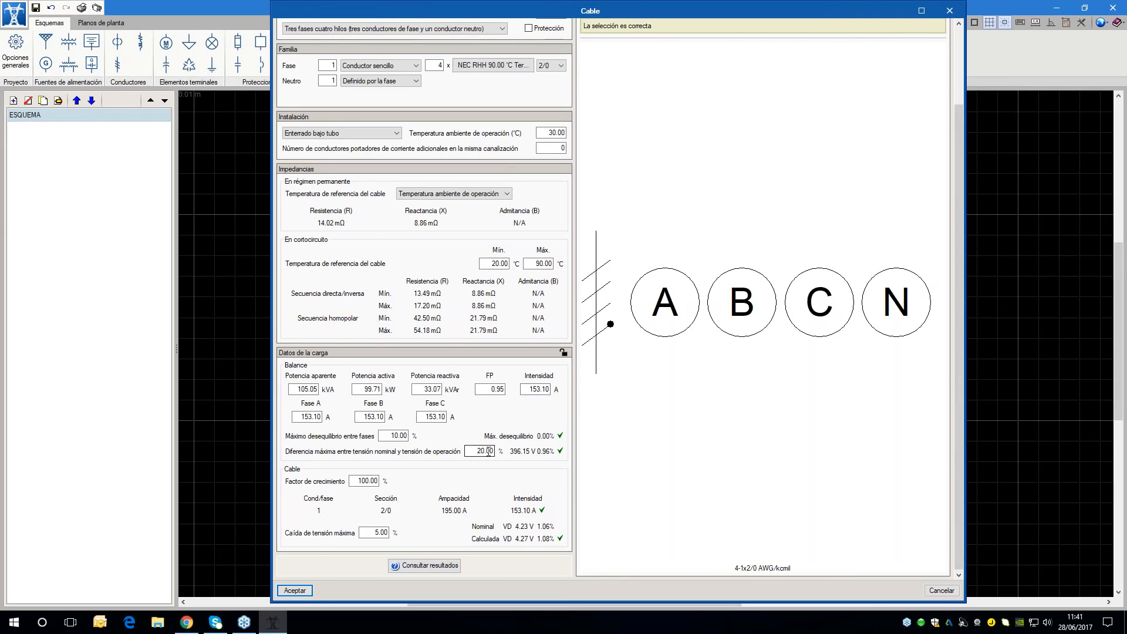
scroll(538, 79, up, 1)
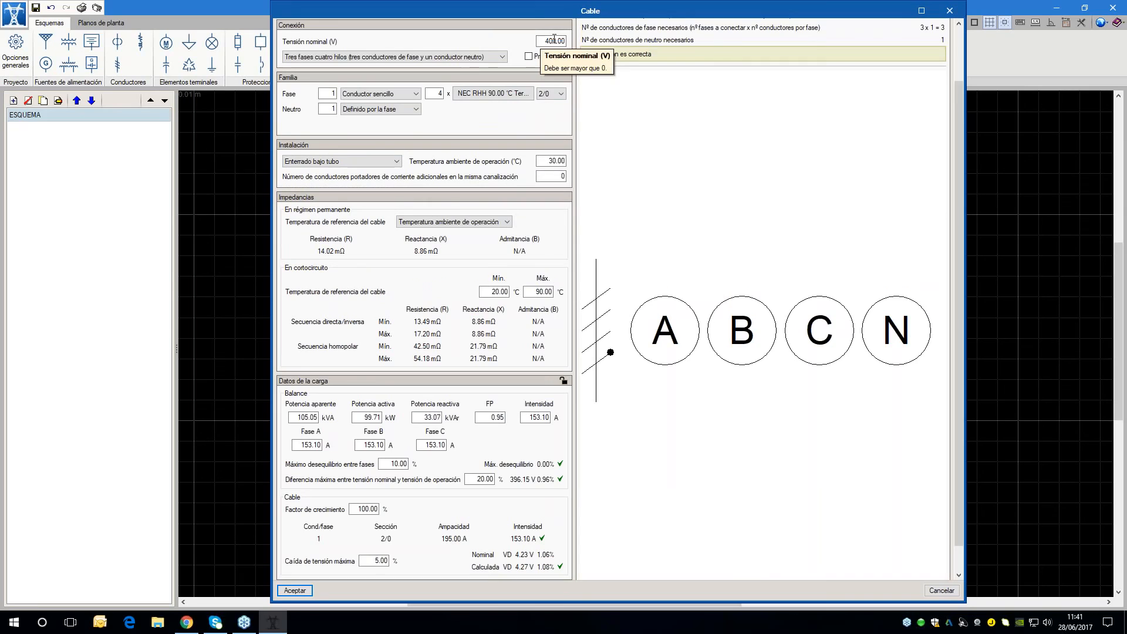
scroll(554, 39, down, 1)
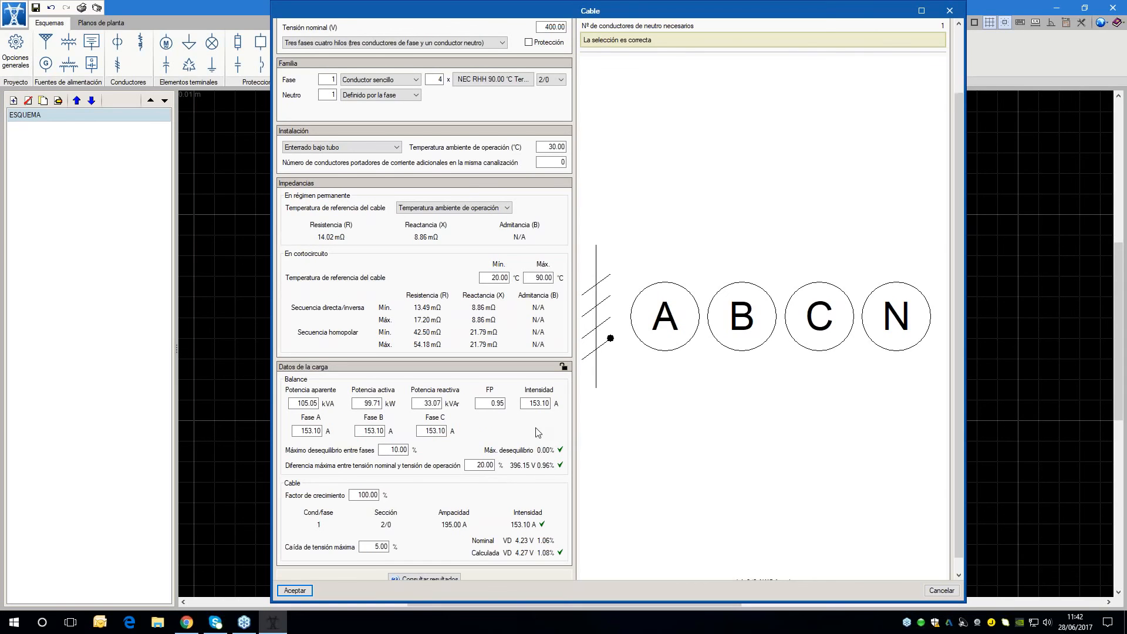
scroll(537, 431, down, 1)
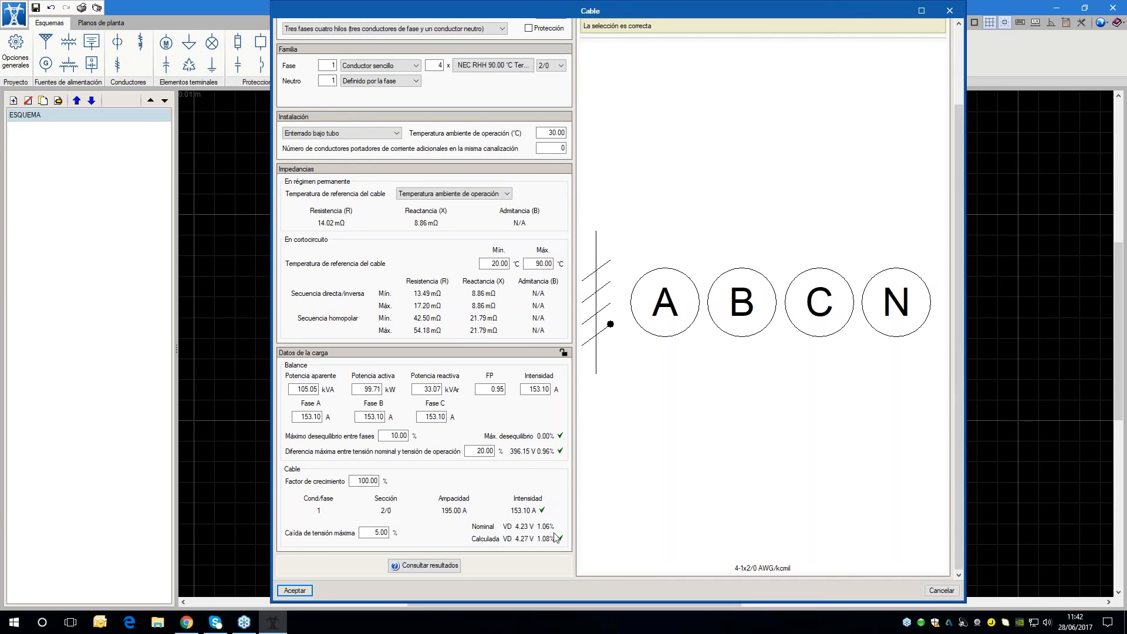
scroll(532, 456, up, 1)
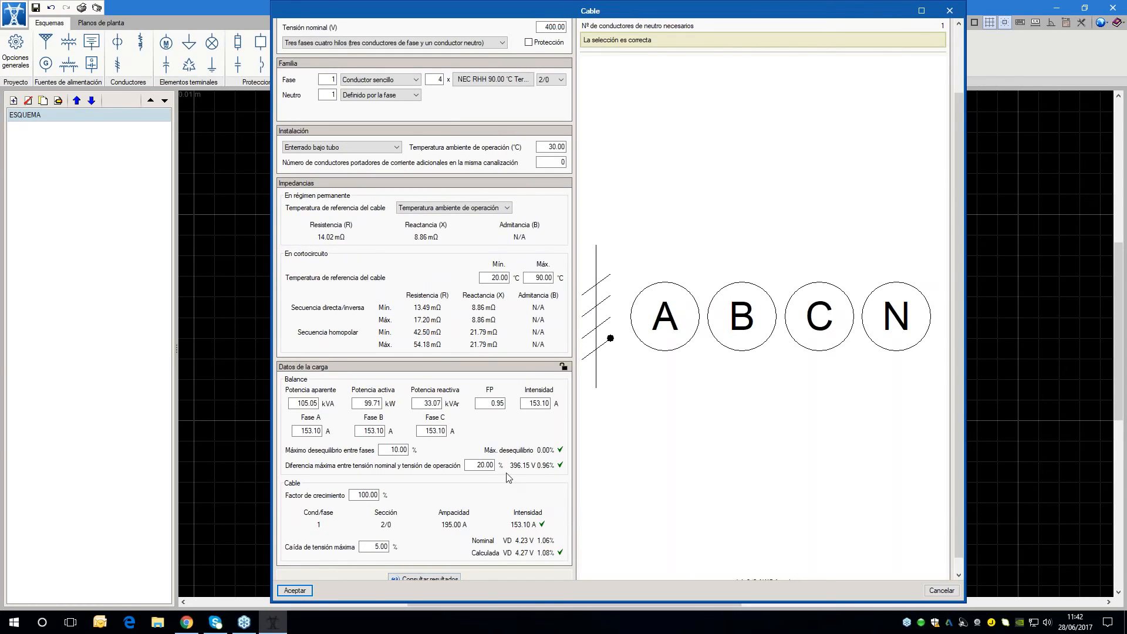
scroll(508, 477, down, 1)
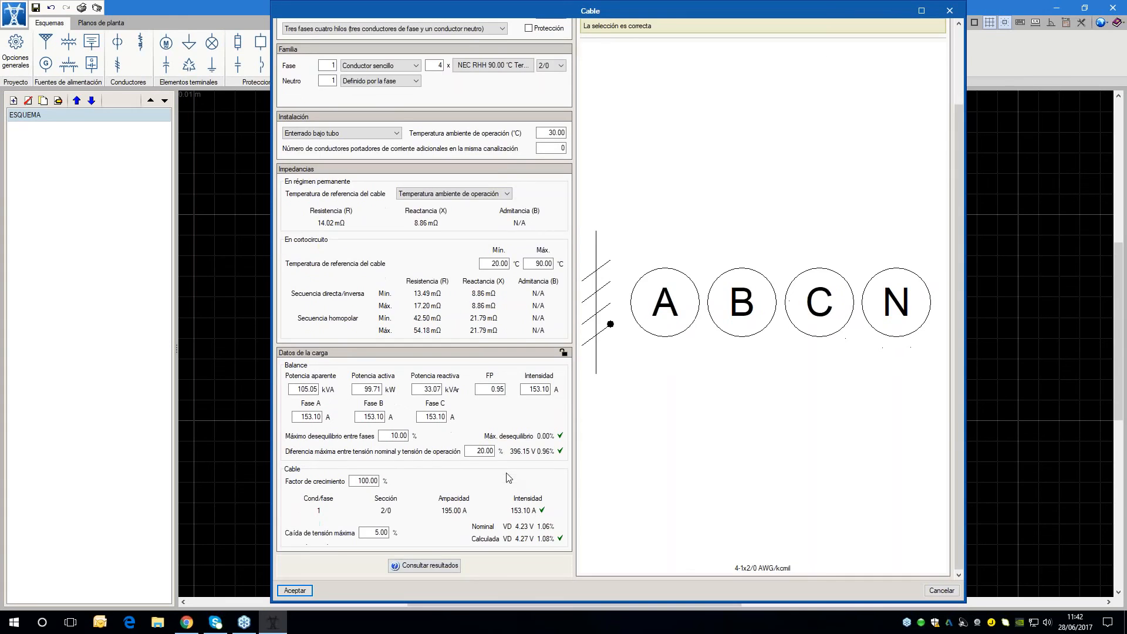
click(300, 589)
Review transformer T1's load data, voltage drop and full-load current results, keeping its settings
double_click(592, 261)
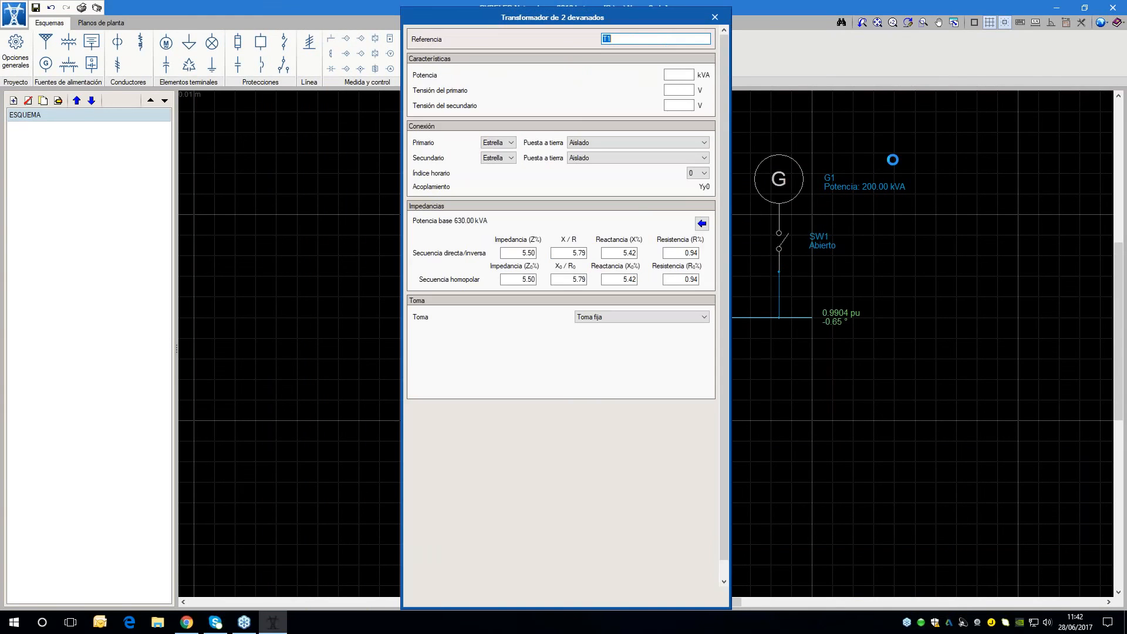
drag(605, 5, 399, 5)
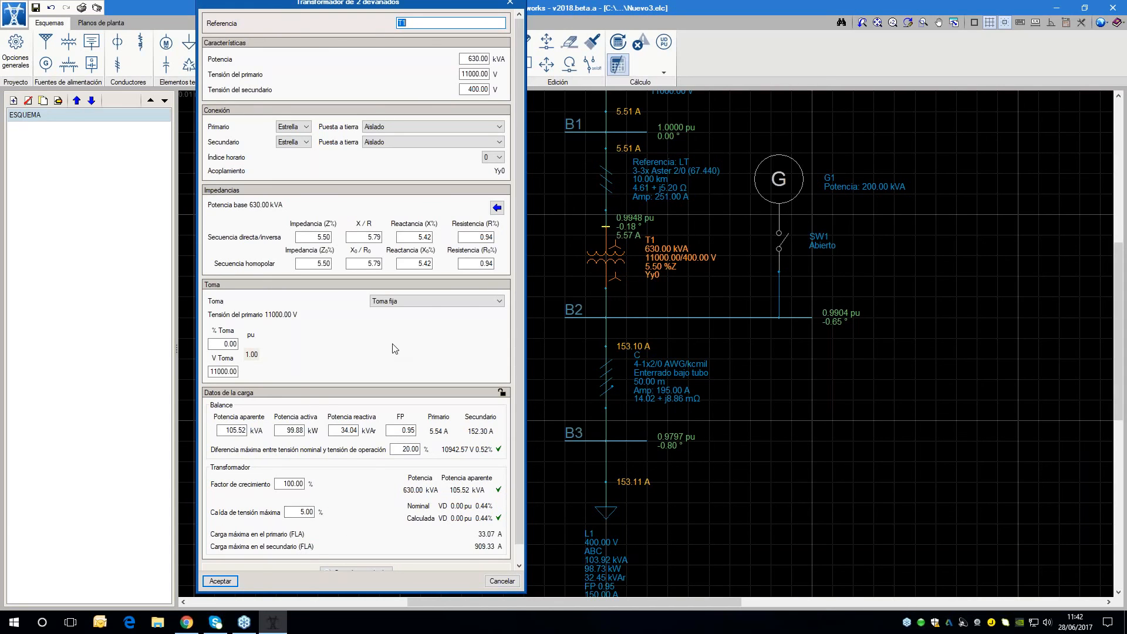
click(220, 581)
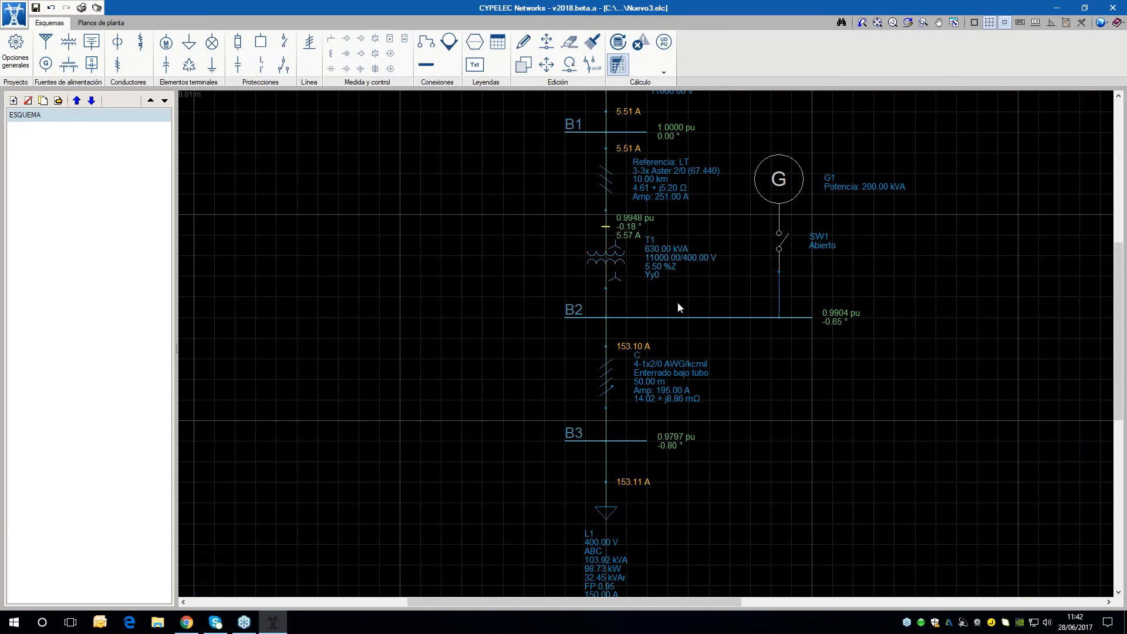
Open transmission line LT's data and examine its impedances, load balance and voltage drop checks
double_click(608, 186)
scroll(454, 390, down, 2)
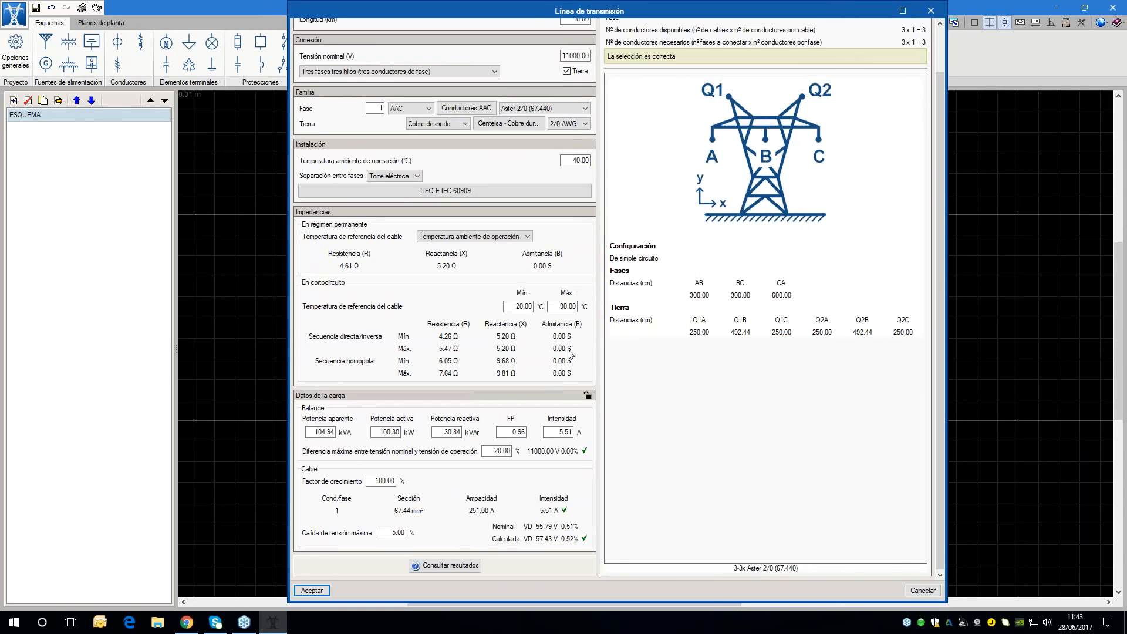
drag(591, 16, 565, 13)
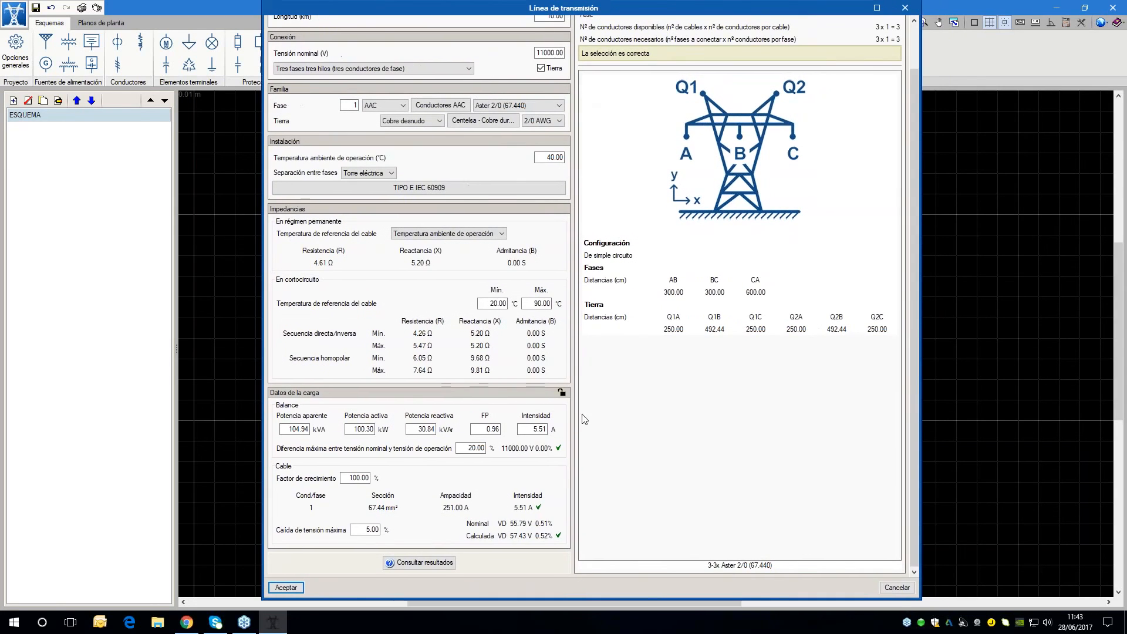
Lock transmission line LT's load data, set its current to 20 A and accept the line's data
click(559, 393)
key(Tab)
click(563, 394)
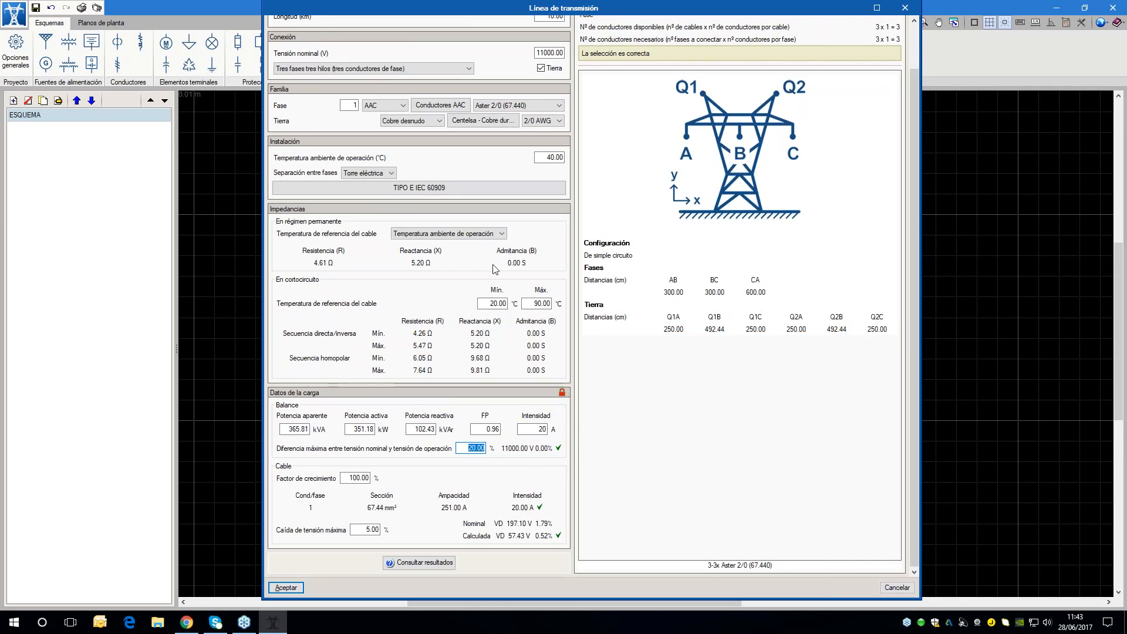
drag(752, 3, 561, 5)
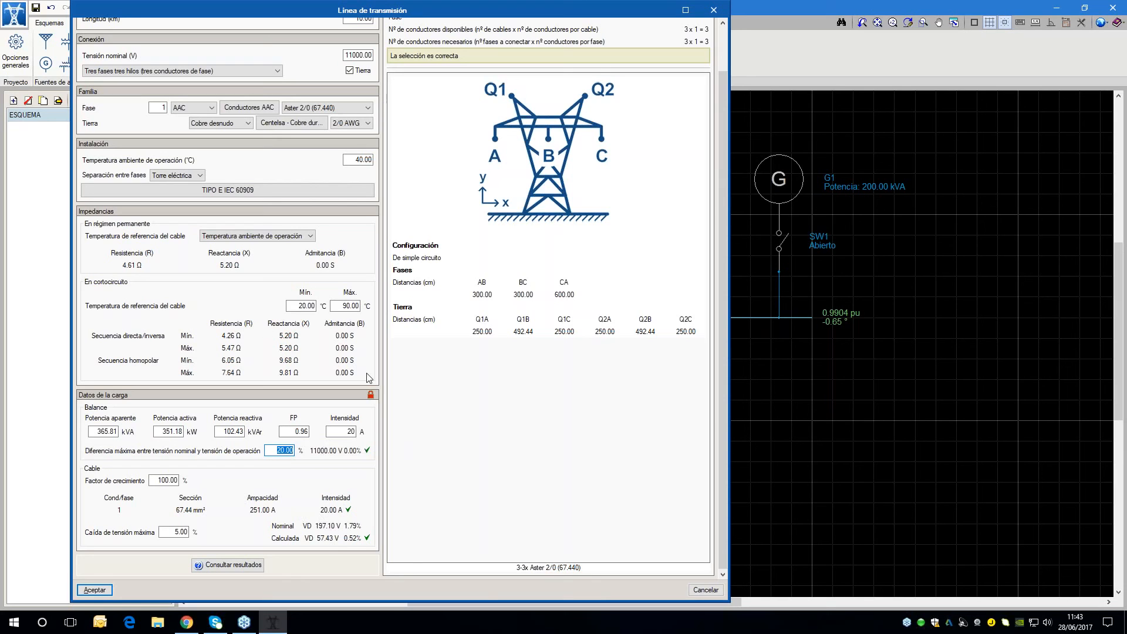
key(Return)
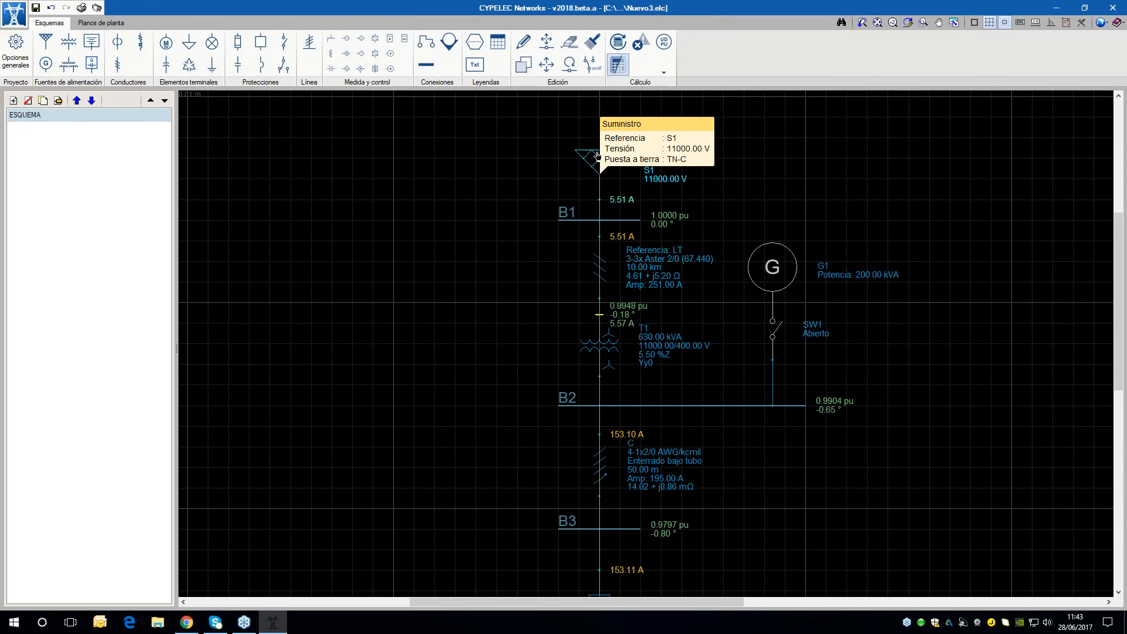
Copy cable C, bus B3 and load L1 from their connection point on bus B2 to a spot directly below contact SW1 and the bus
scroll(985, 276, down, 2)
middle_drag(985, 276, 959, 249)
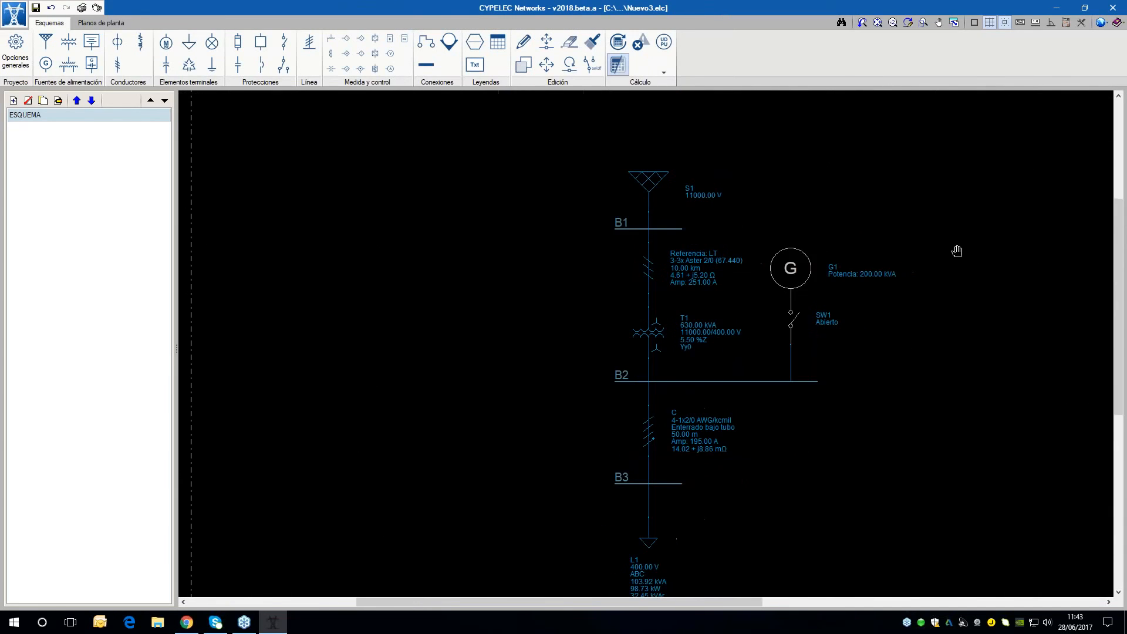
scroll(928, 316, down, 1)
middle_drag(926, 313, 805, 308)
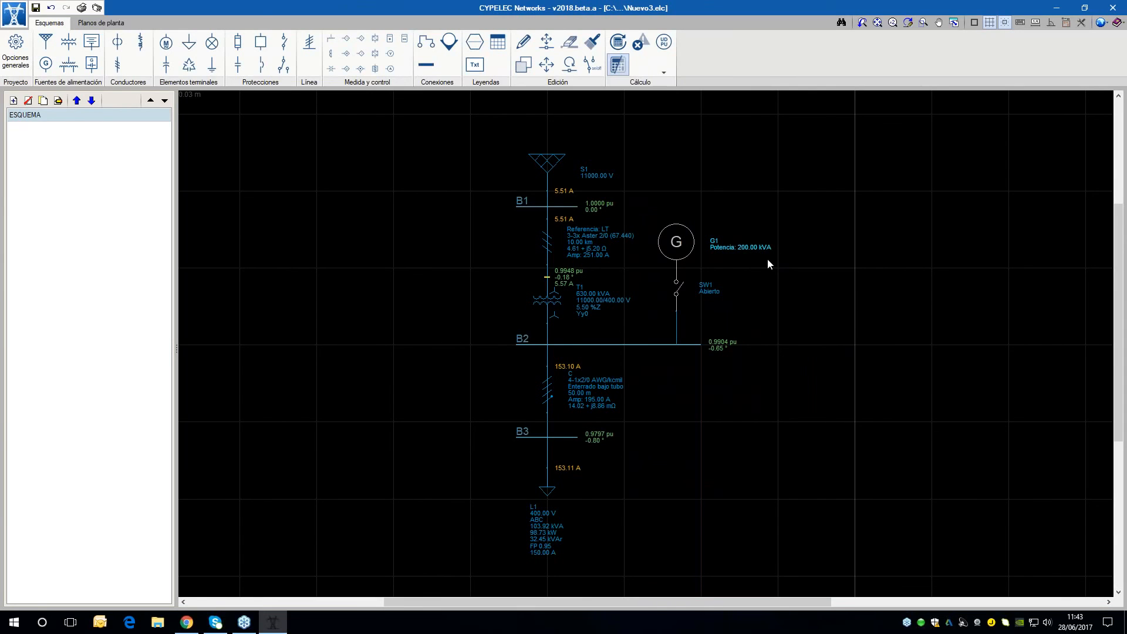
middle_drag(661, 319, 629, 291)
click(523, 65)
drag(585, 564, 485, 321)
click(514, 316)
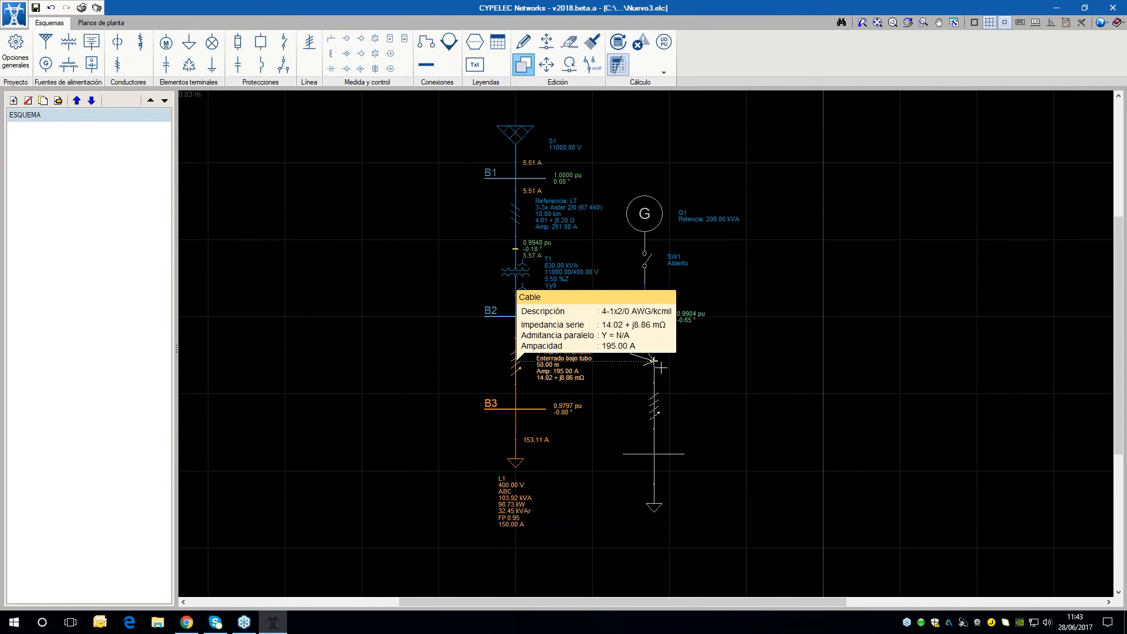
scroll(649, 360, up, 3)
scroll(637, 393, down, 1)
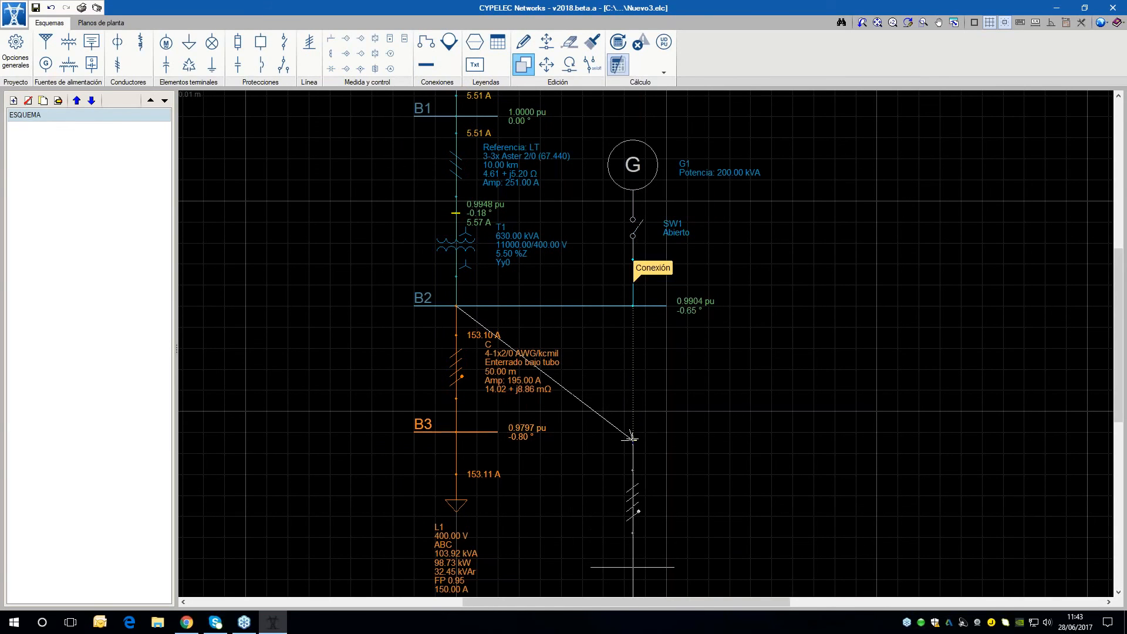
click(632, 438)
scroll(732, 377, down, 4)
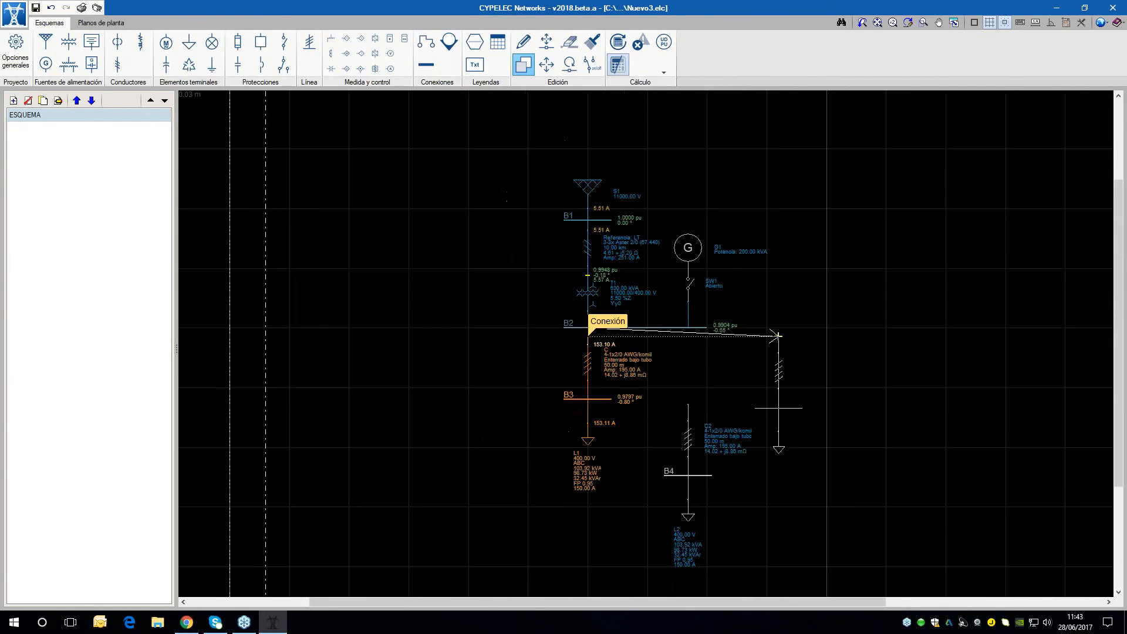
Set the copied cable C2 to conductor size 1/0 and a length of 150 m, and accept its data
scroll(650, 284, up, 2)
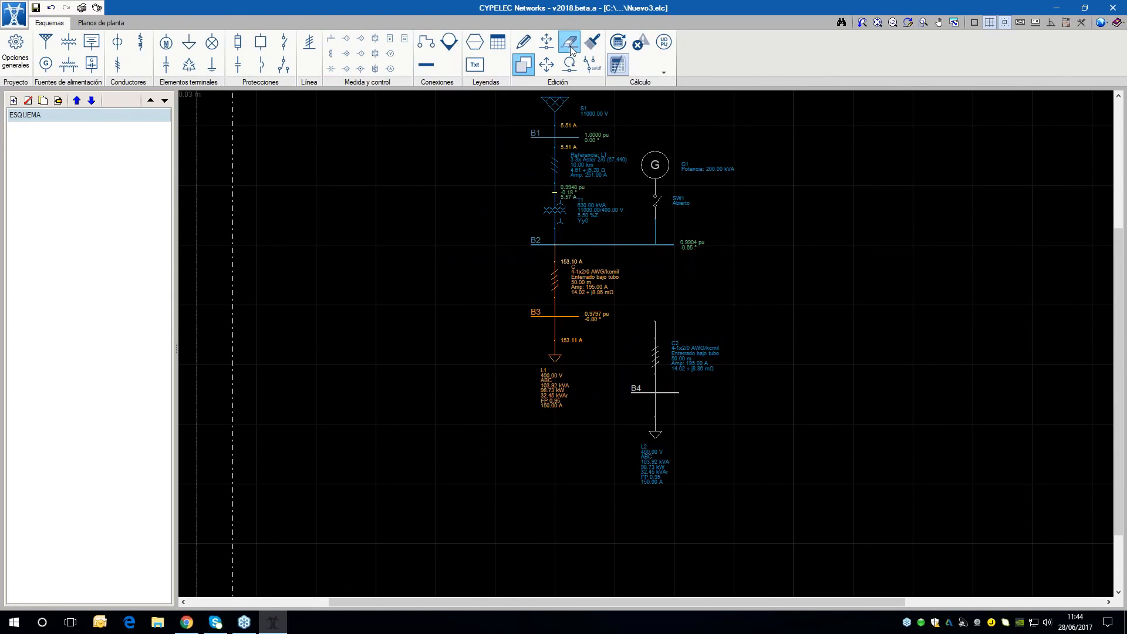
click(524, 42)
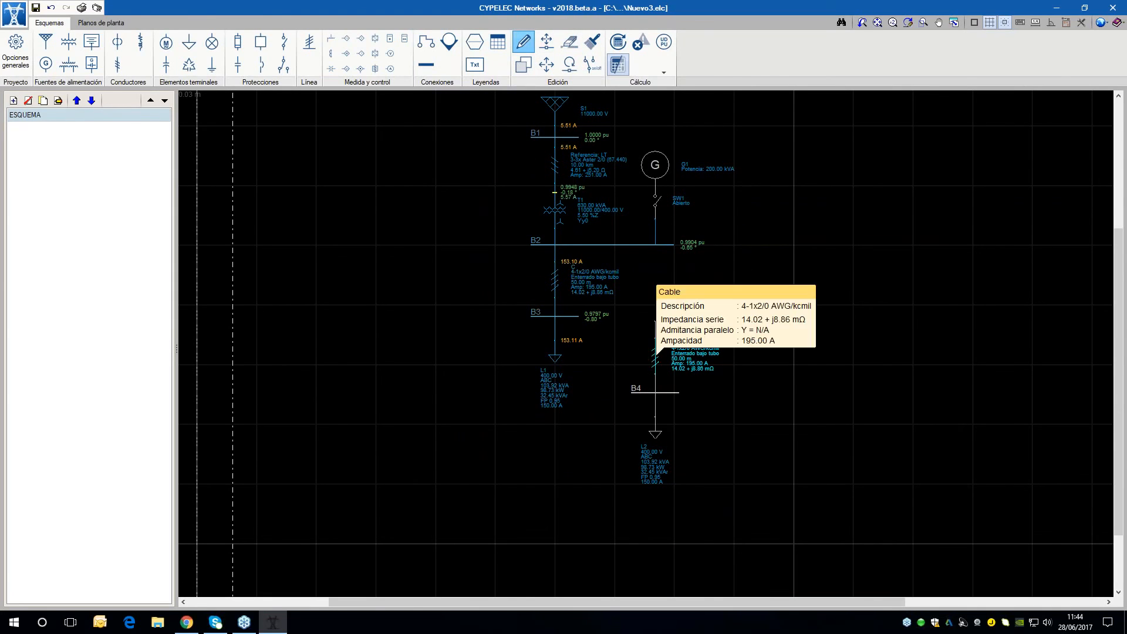
click(656, 346)
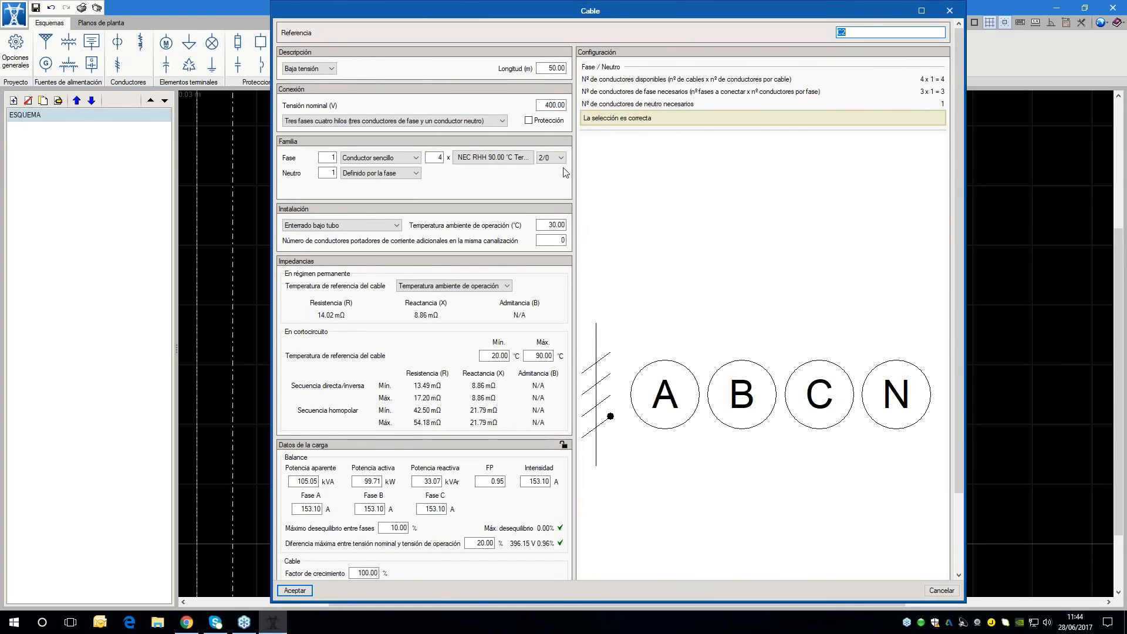
click(559, 159)
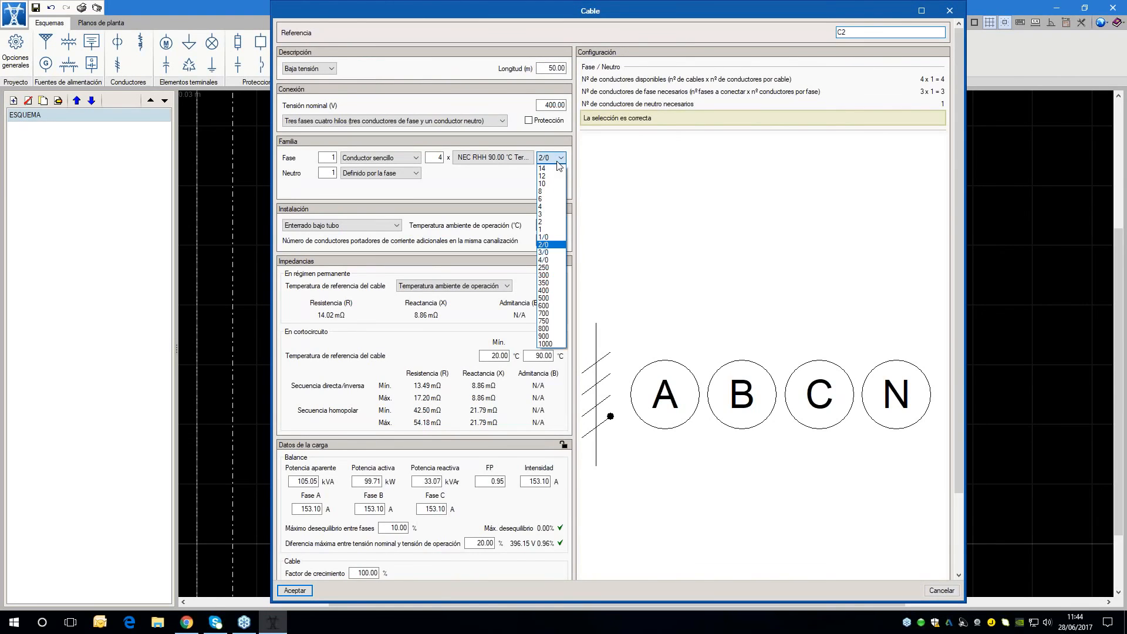
click(544, 237)
click(552, 68)
text(150)
key(Tab)
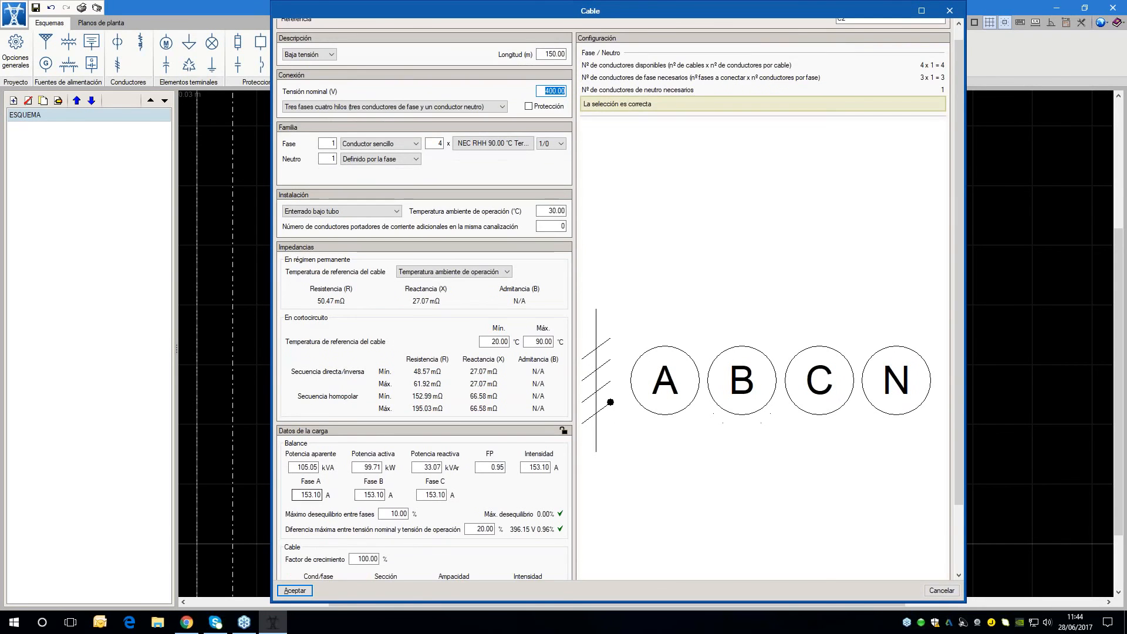
key(Return)
Delete load L2 below bus B4 and define an AC motor with 50 kW power and 400 V nominal voltage
scroll(682, 515, up, 3)
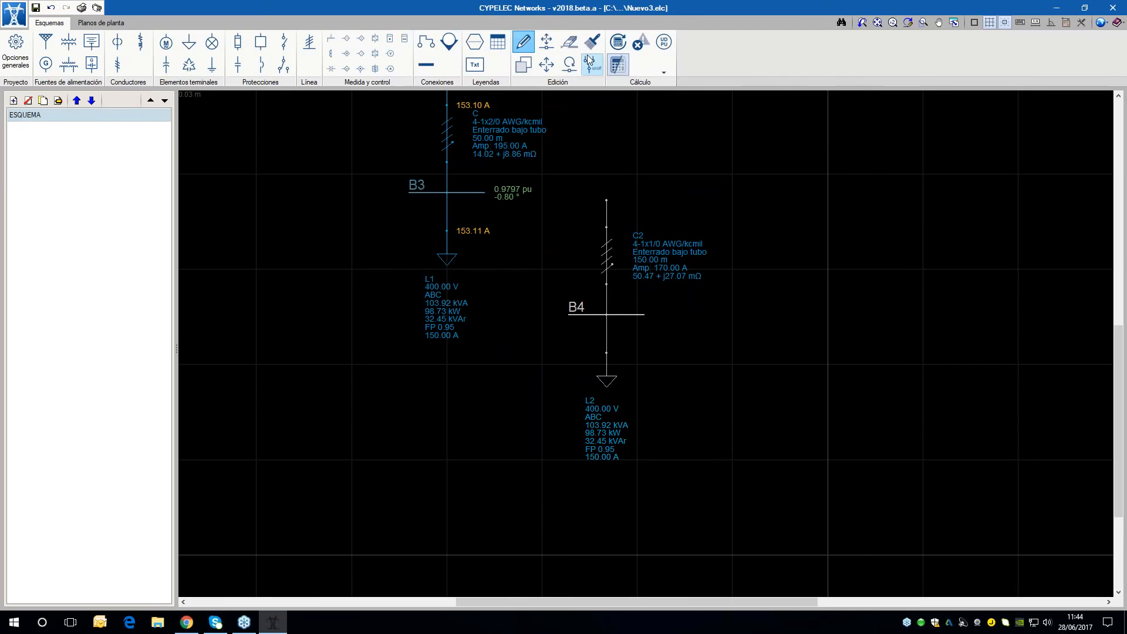
click(607, 377)
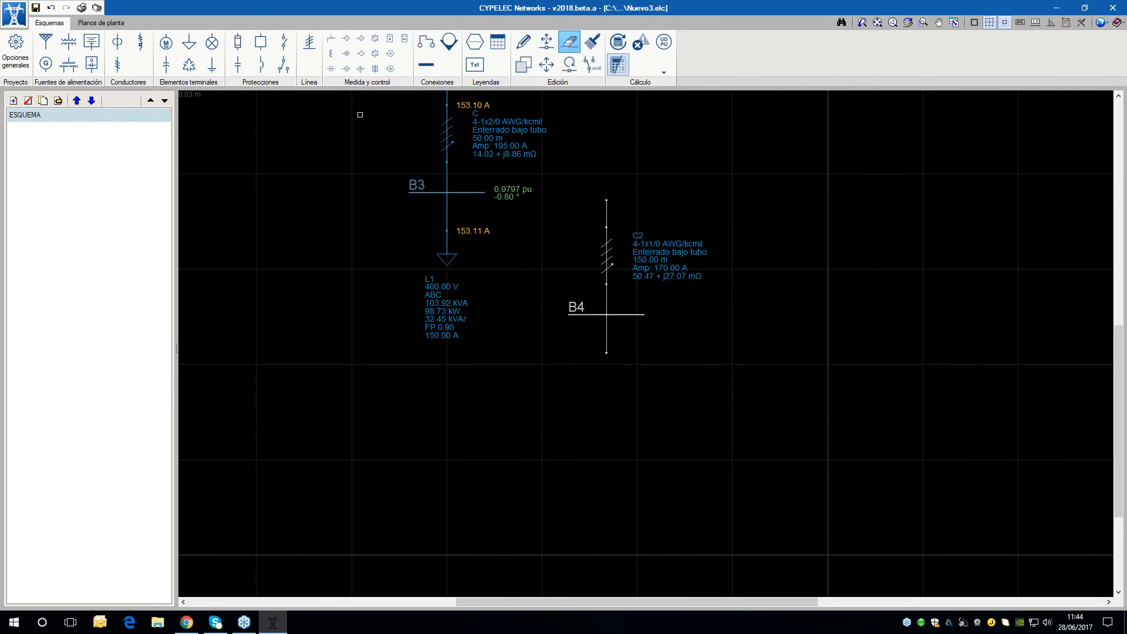
click(167, 45)
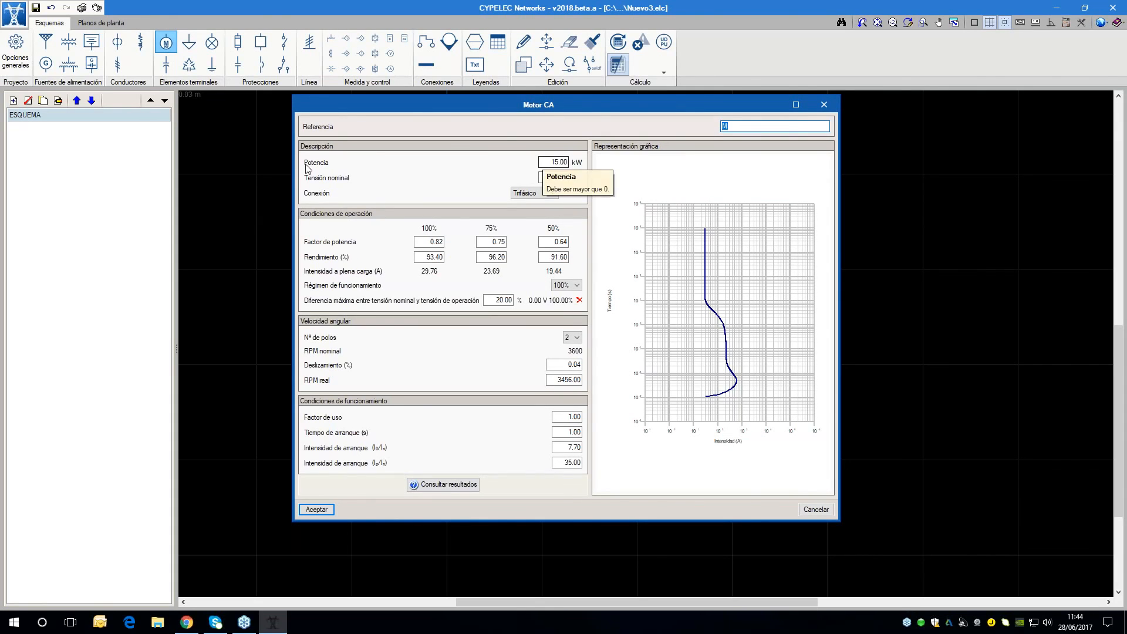
key(Tab)
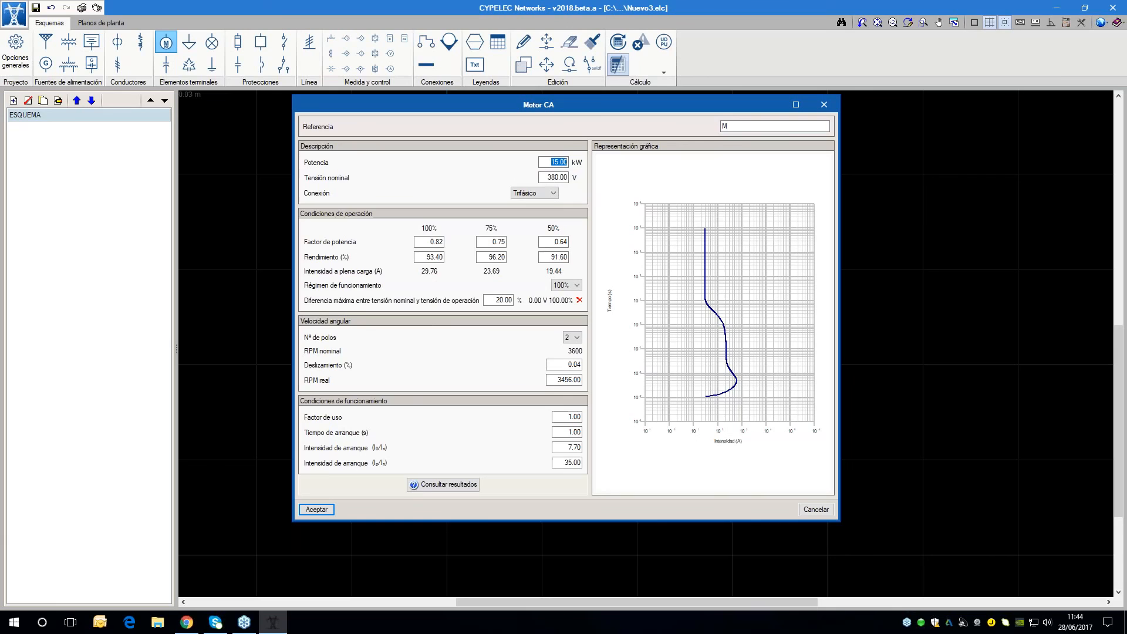
text(50)
key(Tab)
text(400)
key(Tab)
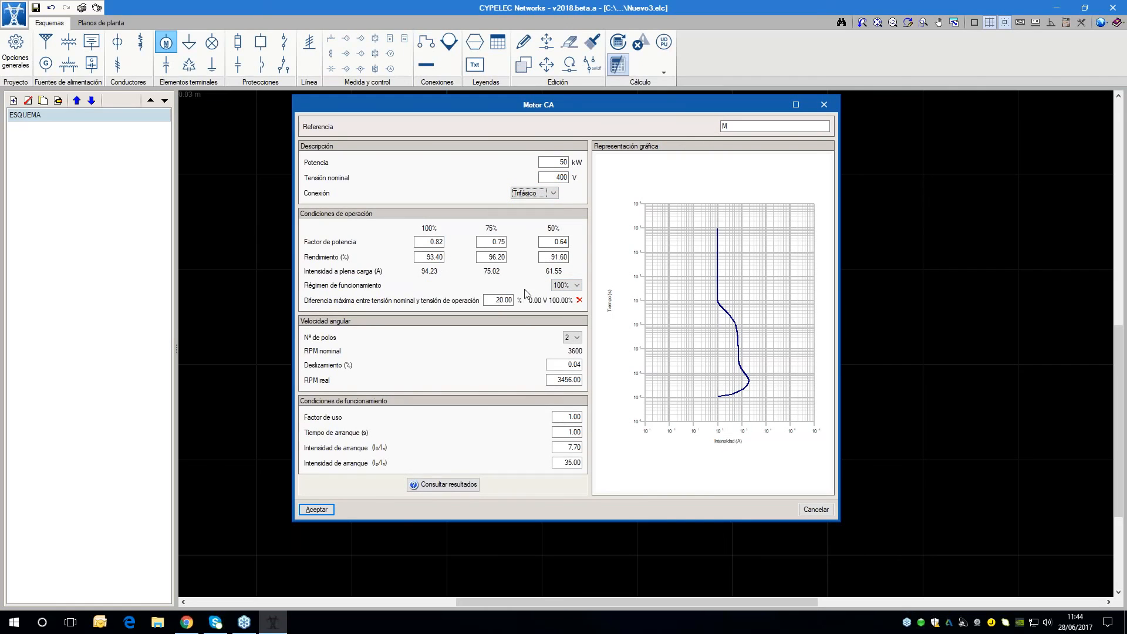
Try a value of 100 for the motor's second starting current ratio and restore it to 35
click(572, 288)
click(569, 286)
click(572, 463)
text(100)
key(Tab)
double_click(564, 462)
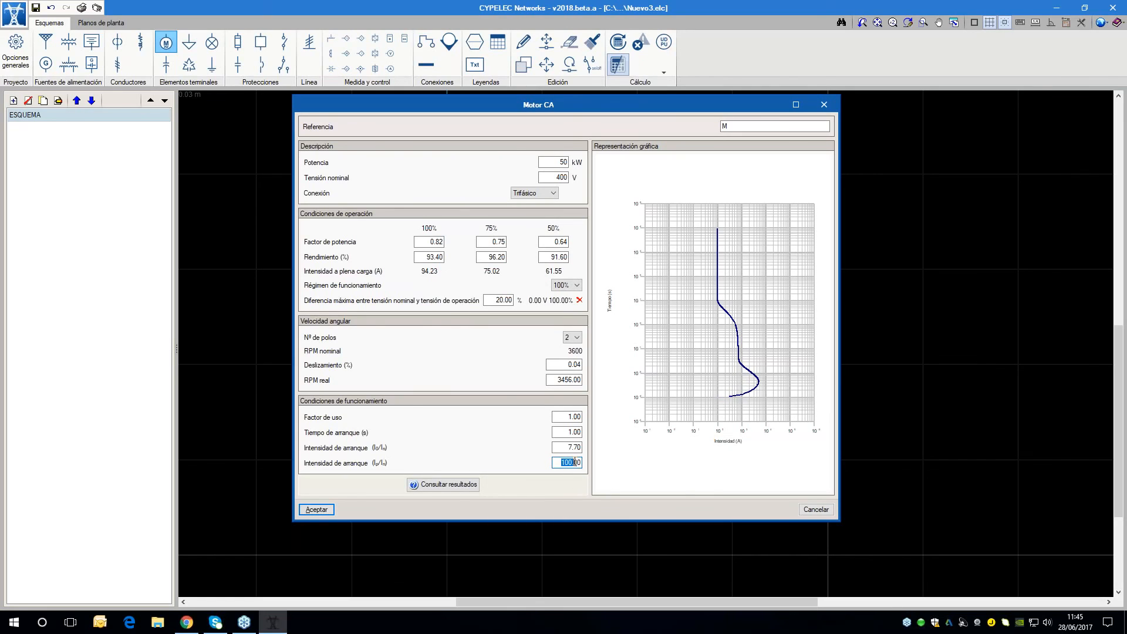
key(BackSpace)
key(Delete)
key(Delete)
key(Delete)
text(35)
Accept the motor's data and place it on the free connection point below bus B4
click(317, 509)
scroll(590, 344, up, 3)
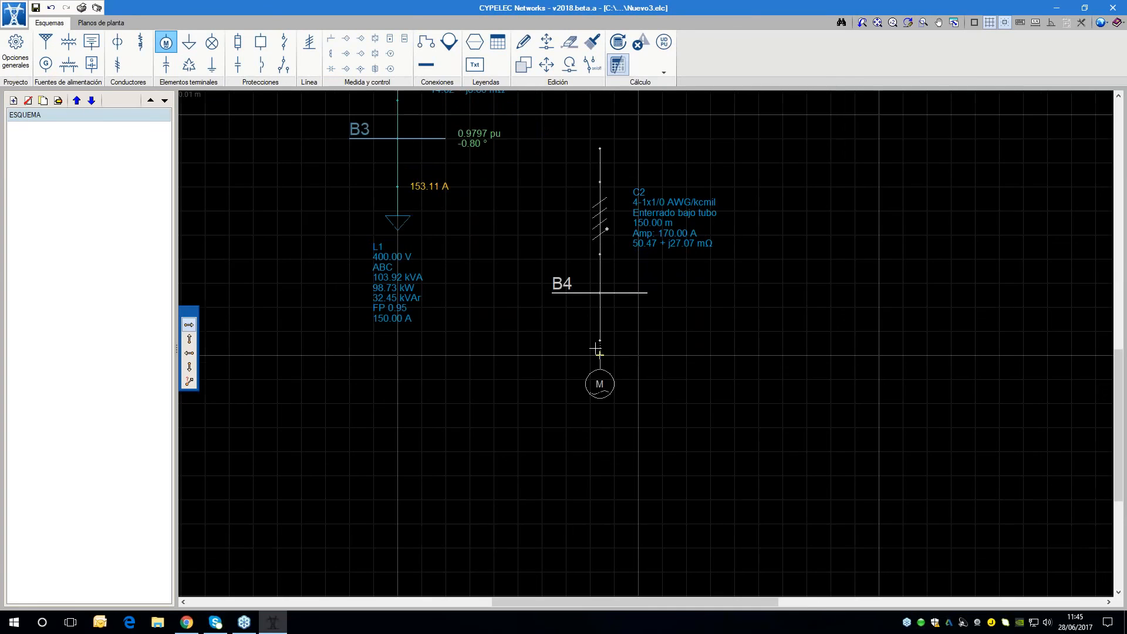
scroll(598, 351, down, 3)
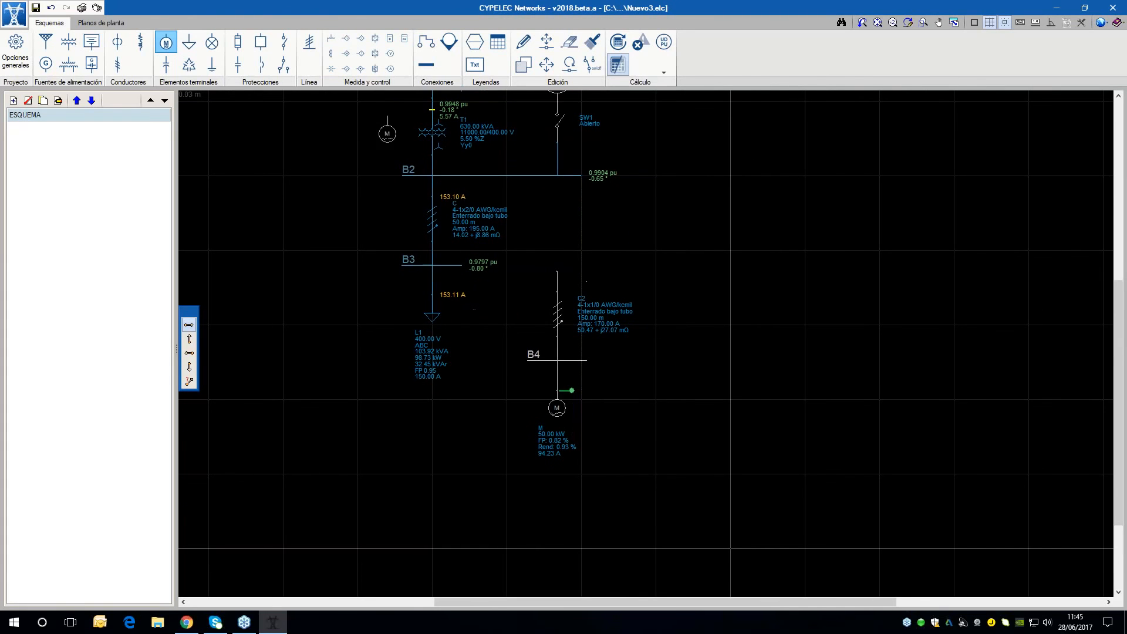
Disable the point snap and stretch the upper end of cable C2's connection to bus B2, directly below contact SW1
click(426, 42)
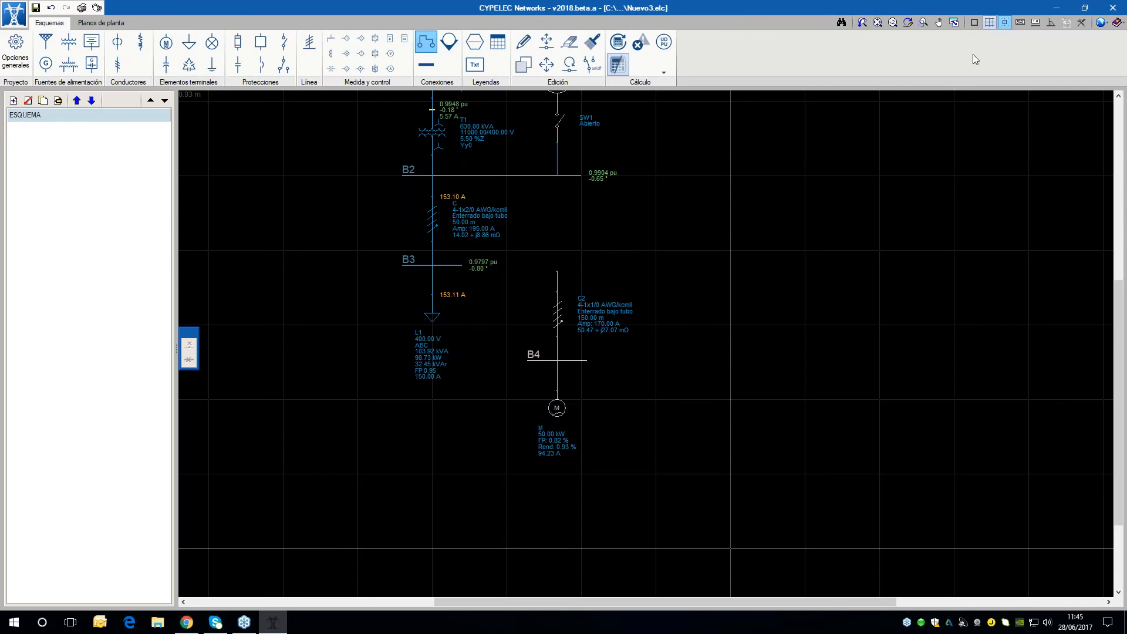
scroll(589, 191, up, 1)
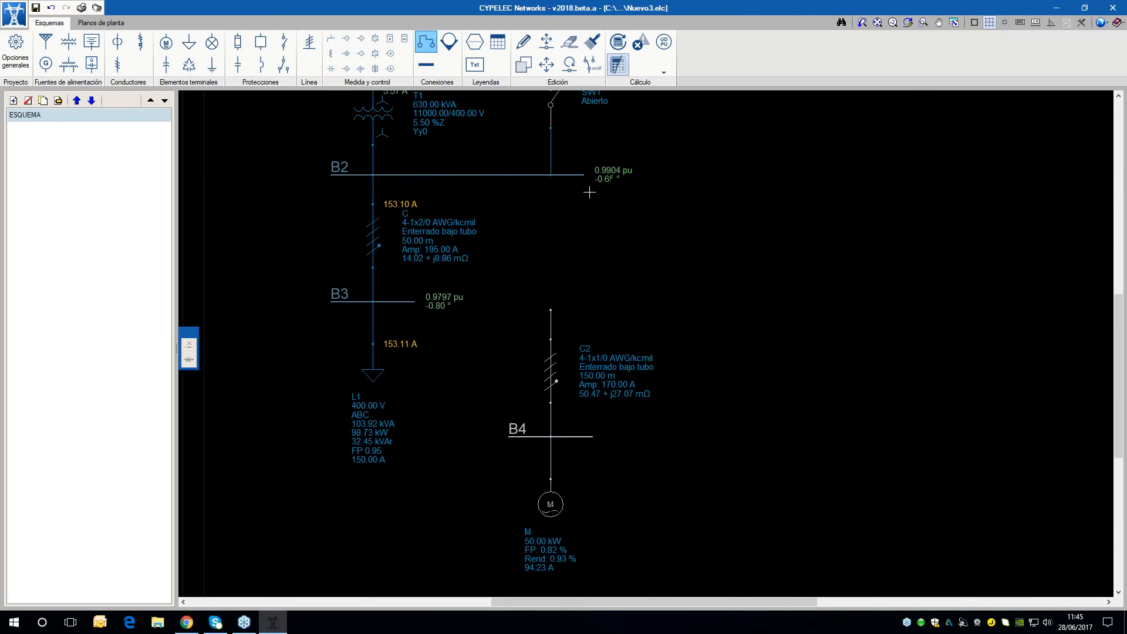
scroll(732, 265, up, 1)
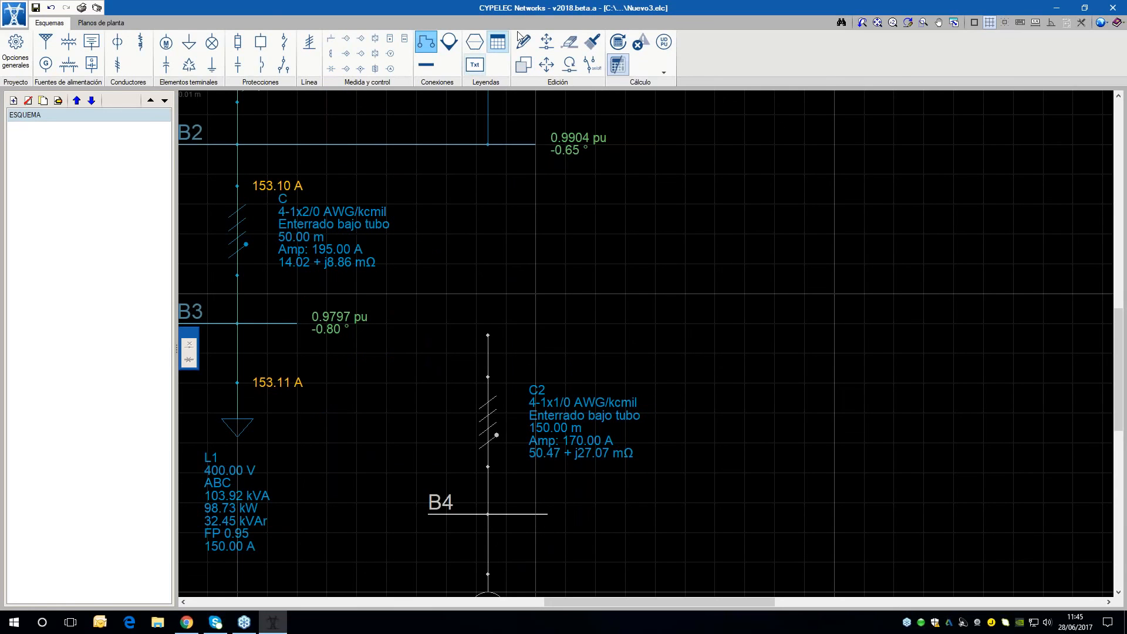
click(546, 41)
click(488, 335)
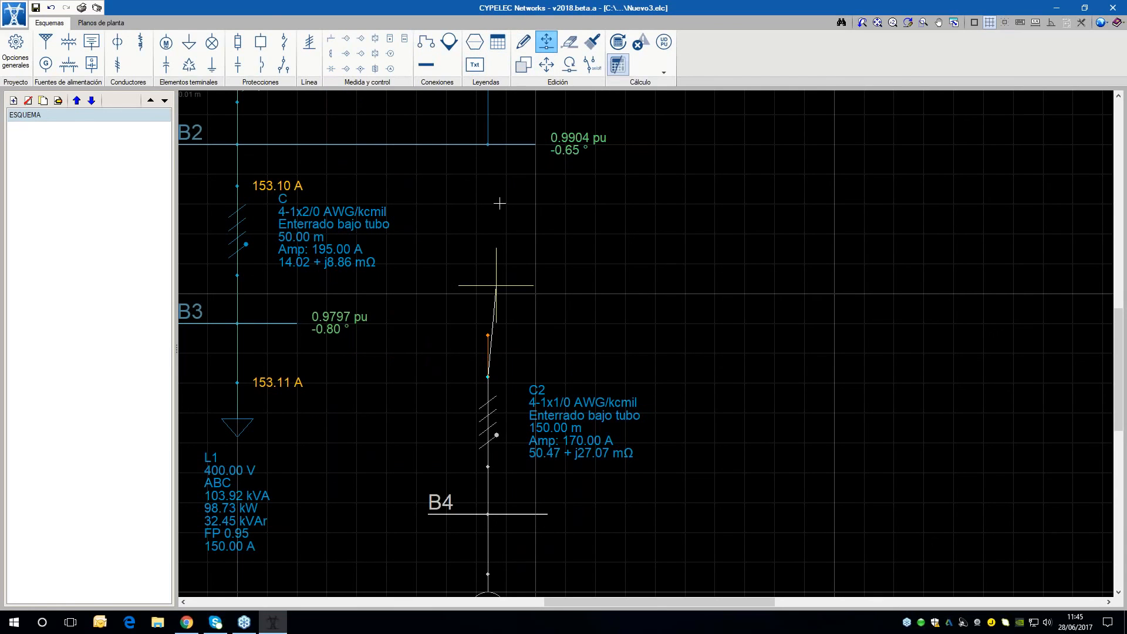
click(488, 143)
scroll(395, 307, down, 3)
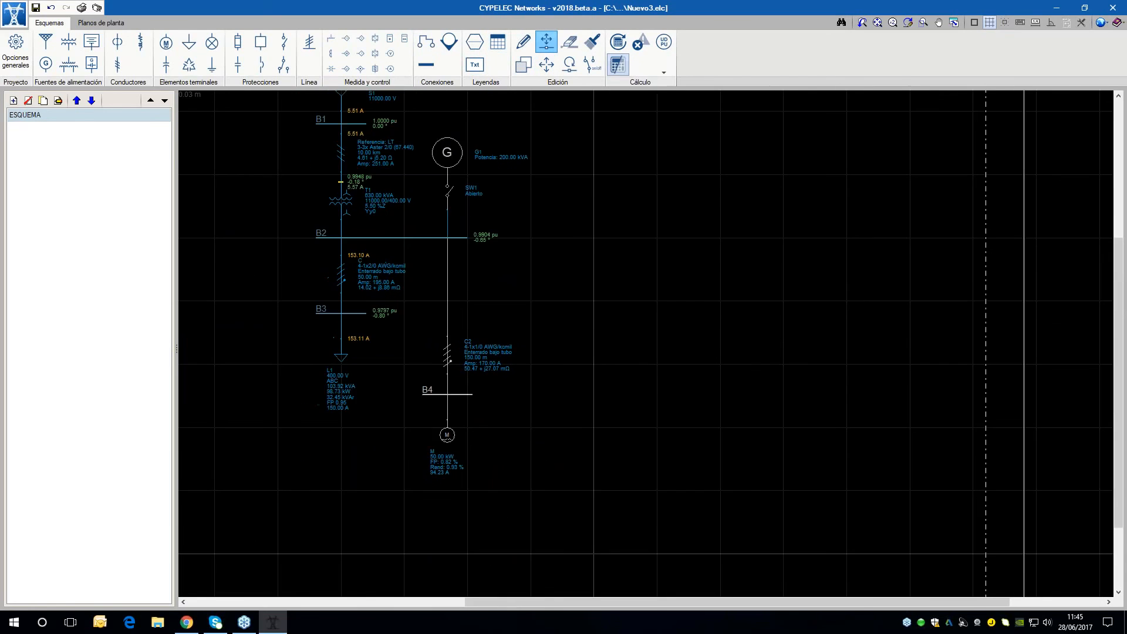
scroll(544, 311, down, 1)
Recalculate the network with the motor branch connected to bus B2
middle_drag(544, 312, 641, 368)
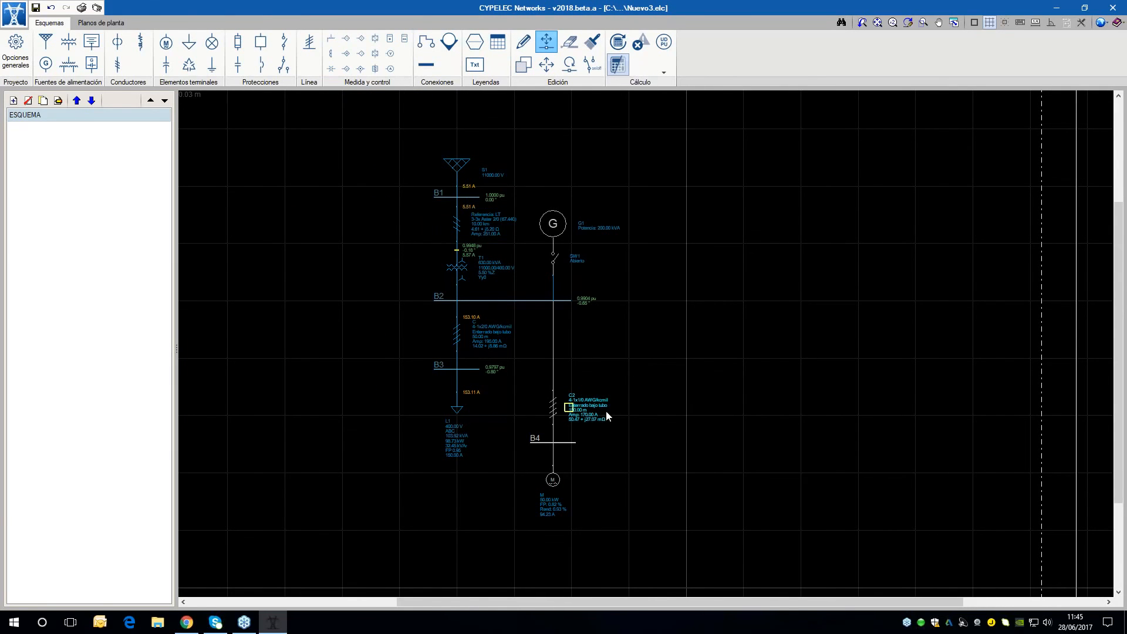
scroll(606, 410, up, 1)
scroll(605, 491, up, 1)
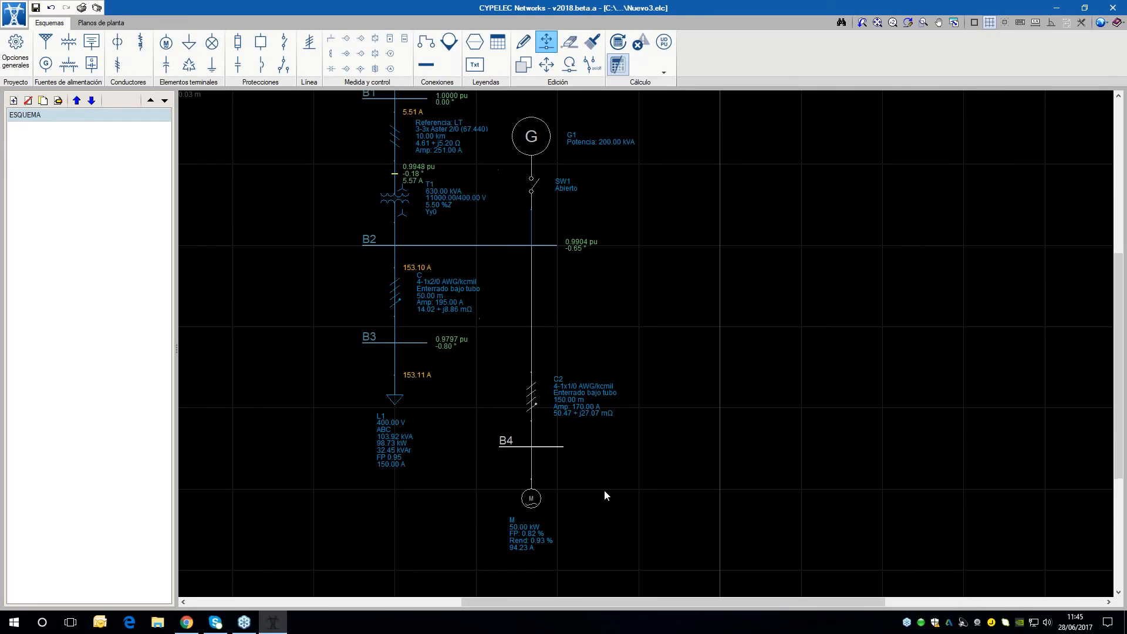
click(617, 41)
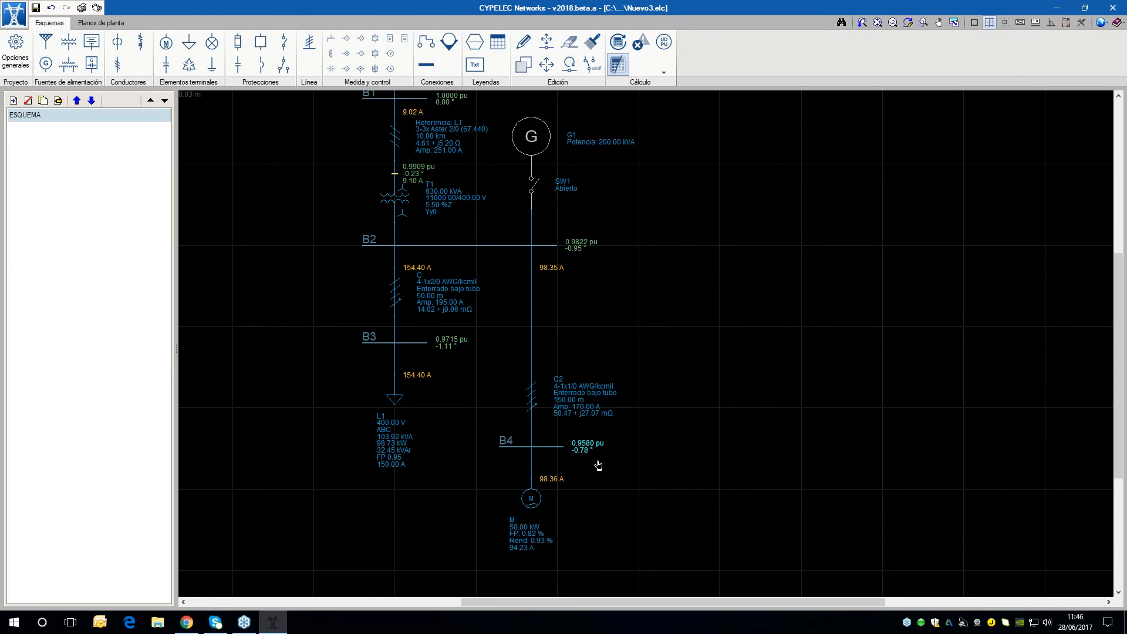
Set cable C2's conductor size to 1, check its ampacity and voltage drop, and recalculate the network
scroll(590, 461, up, 2)
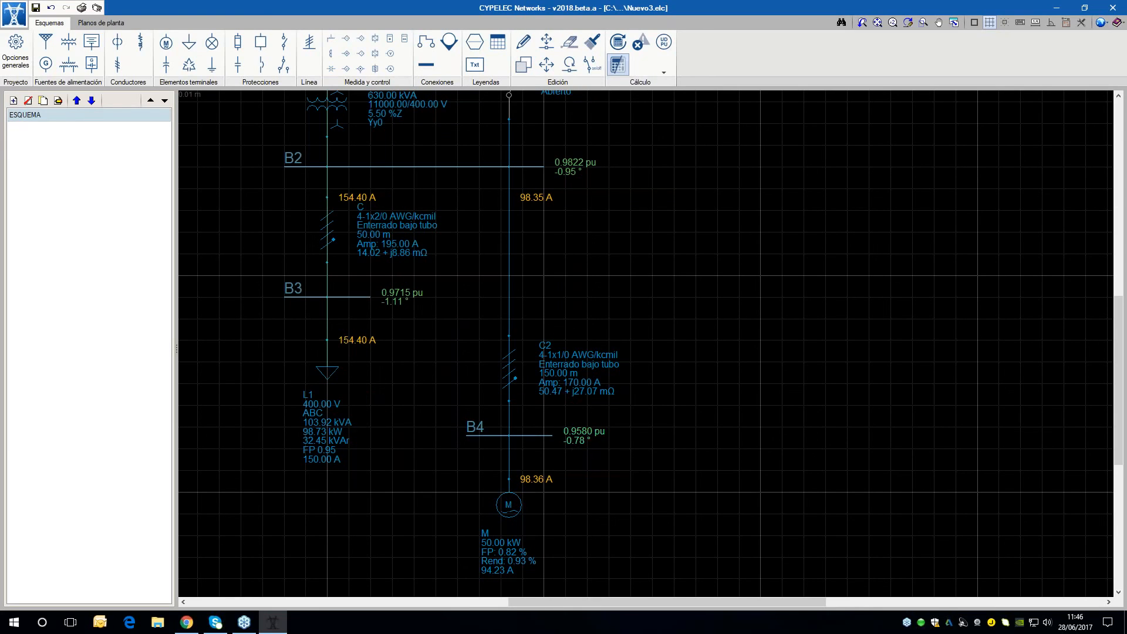
click(523, 41)
click(509, 367)
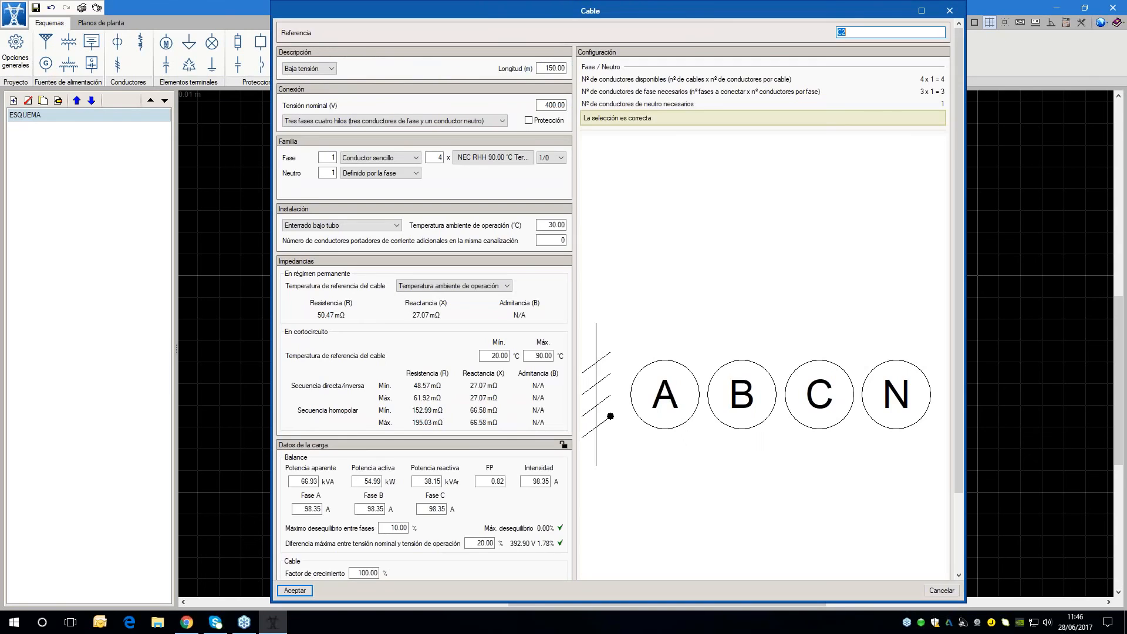
click(558, 157)
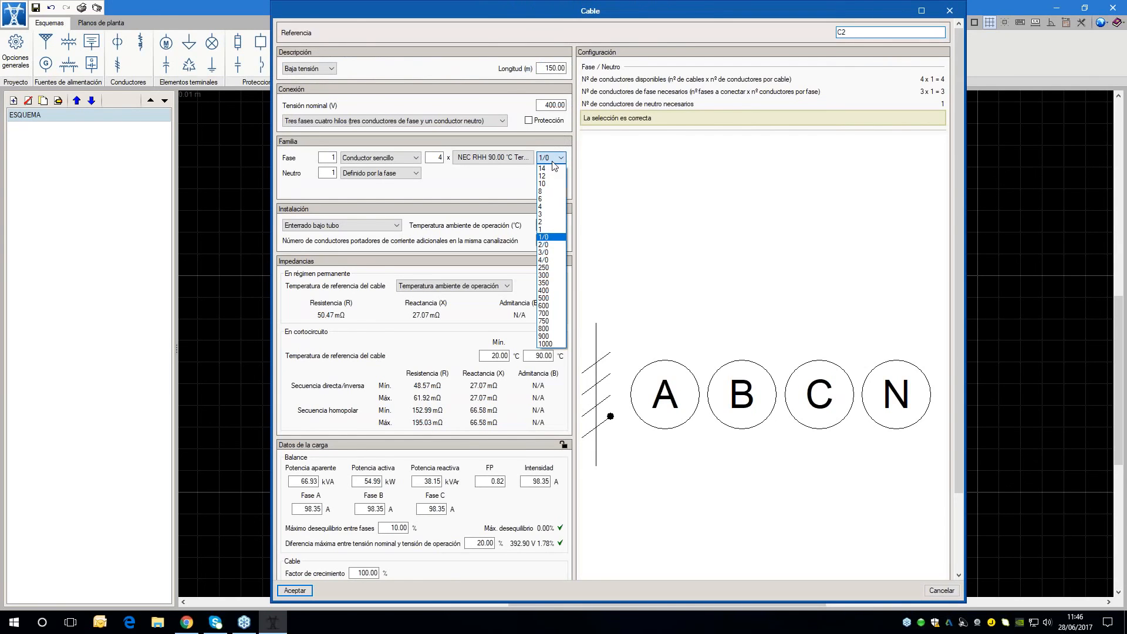
click(551, 234)
drag(960, 271, 949, 406)
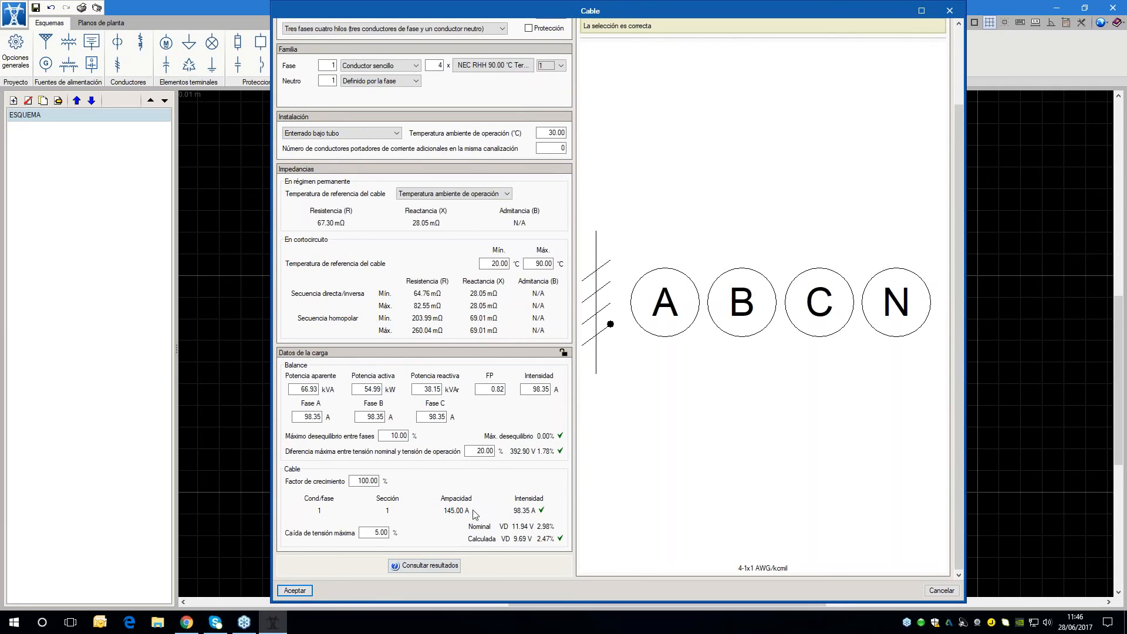
click(296, 591)
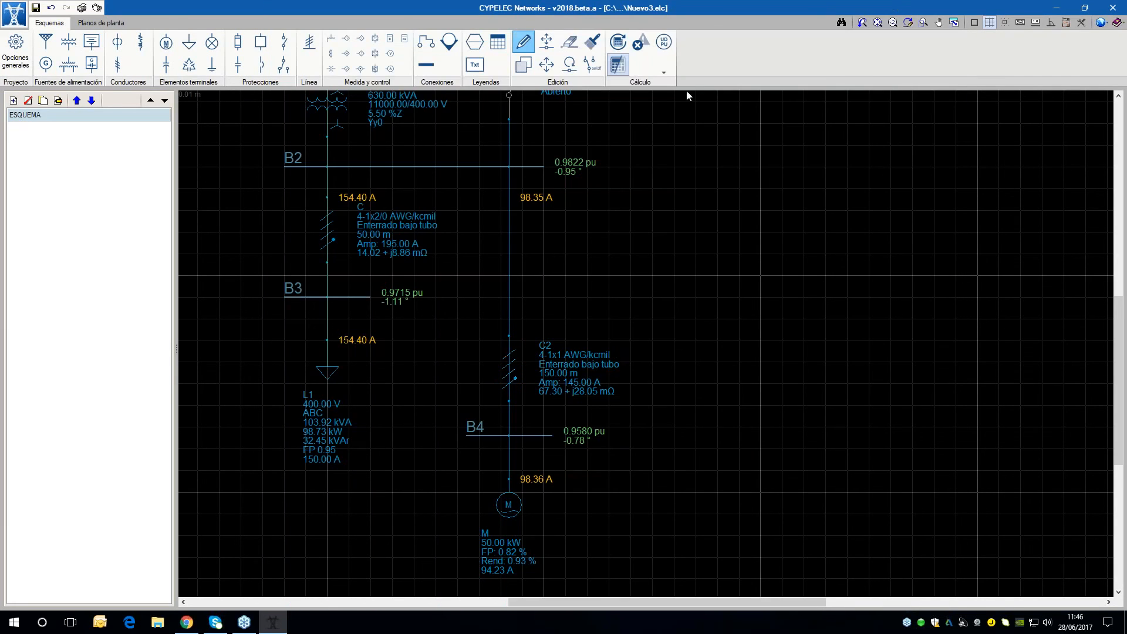
click(617, 42)
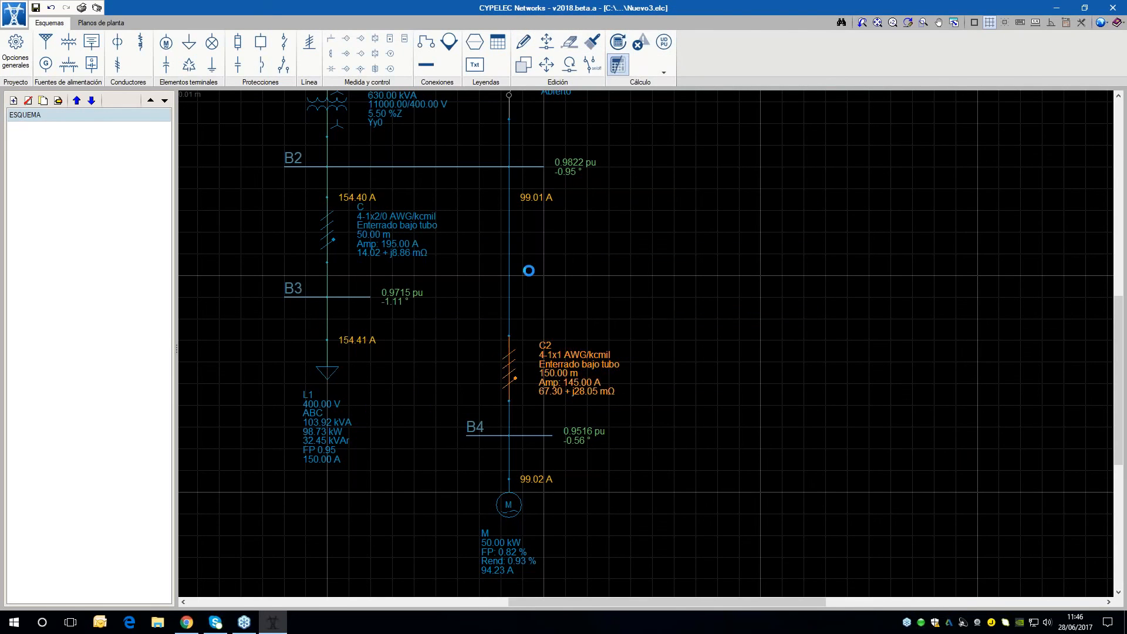
Set cable C2's conductor size to 2, check its ampacity and voltage drop, and recalculate the network
double_click(516, 362)
click(551, 158)
click(543, 212)
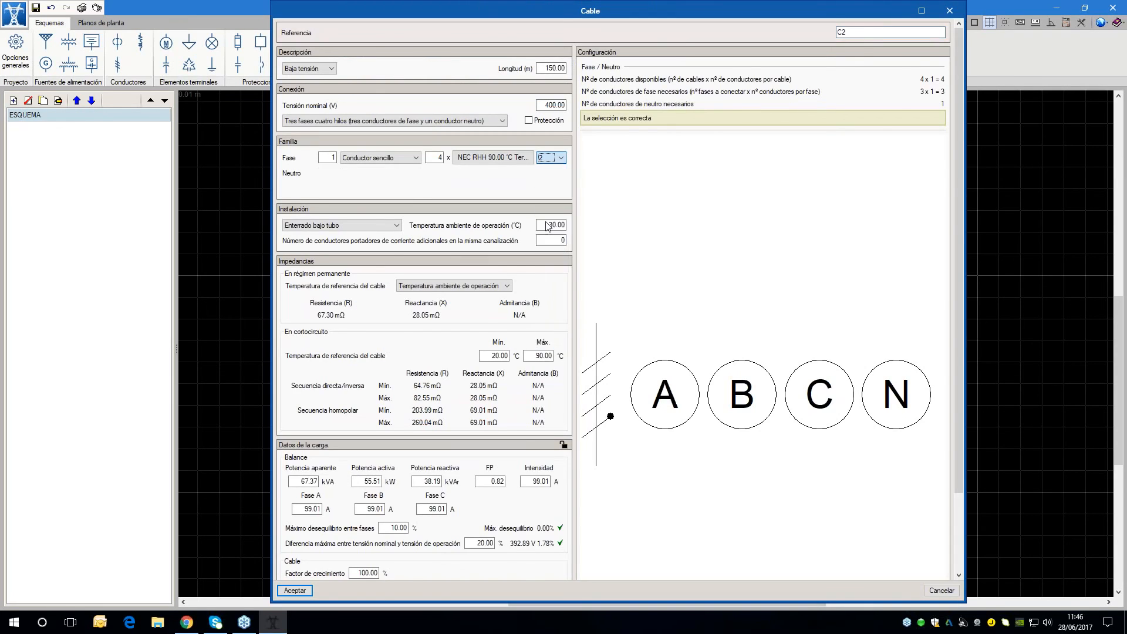
scroll(452, 484, down, 1)
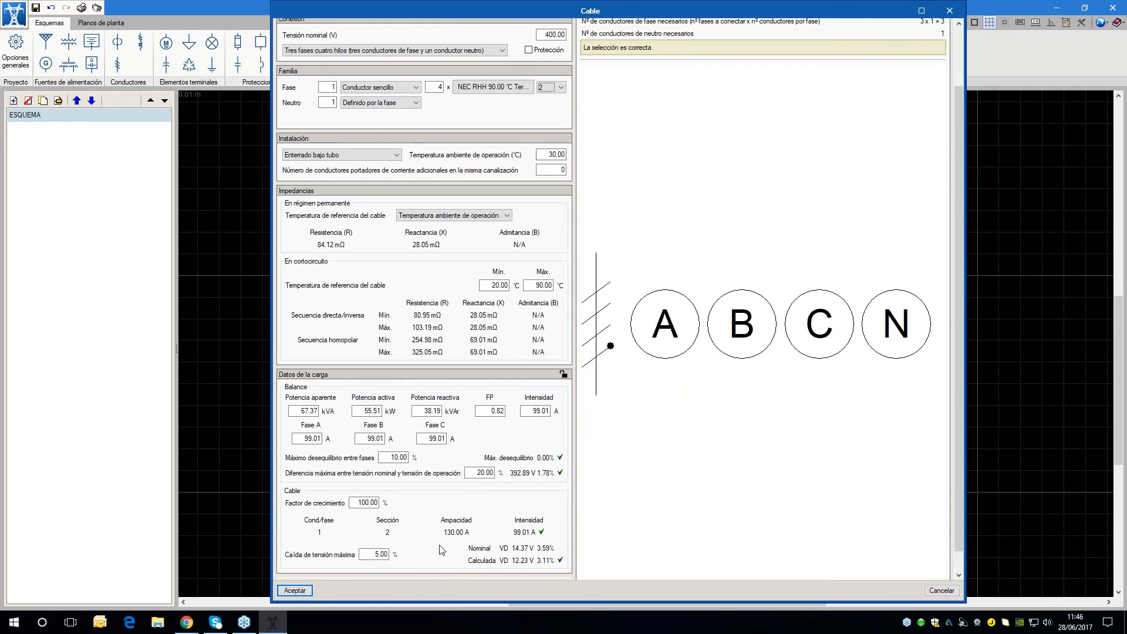
click(296, 591)
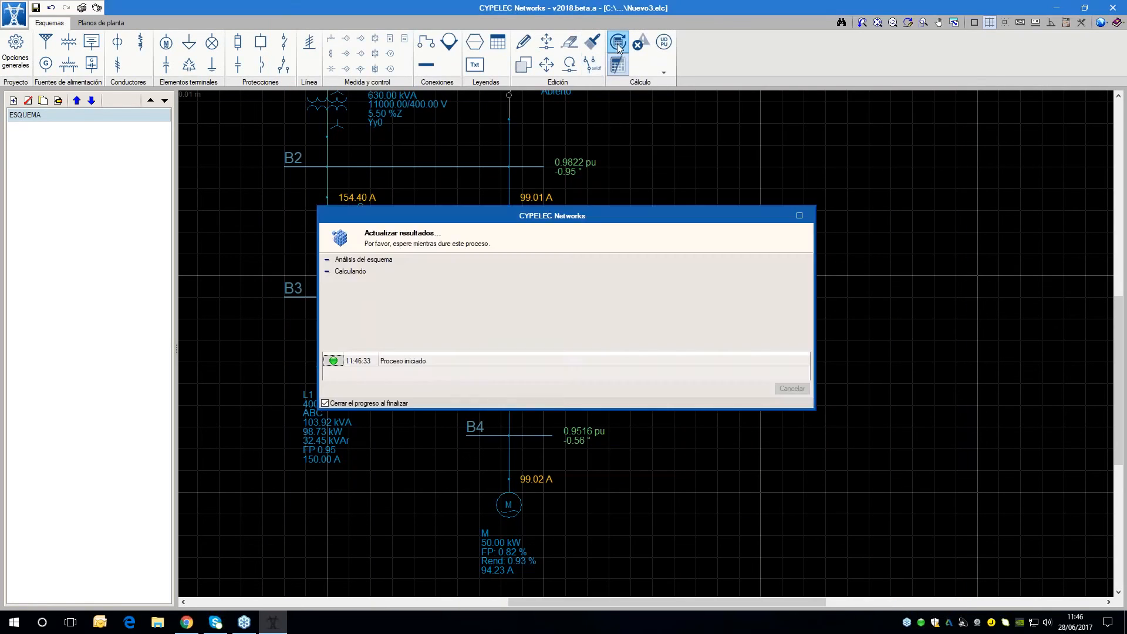
Examine the voltage drop check at bus B4 and open the list of checks, placing it clear of the diagram
scroll(582, 448, up, 3)
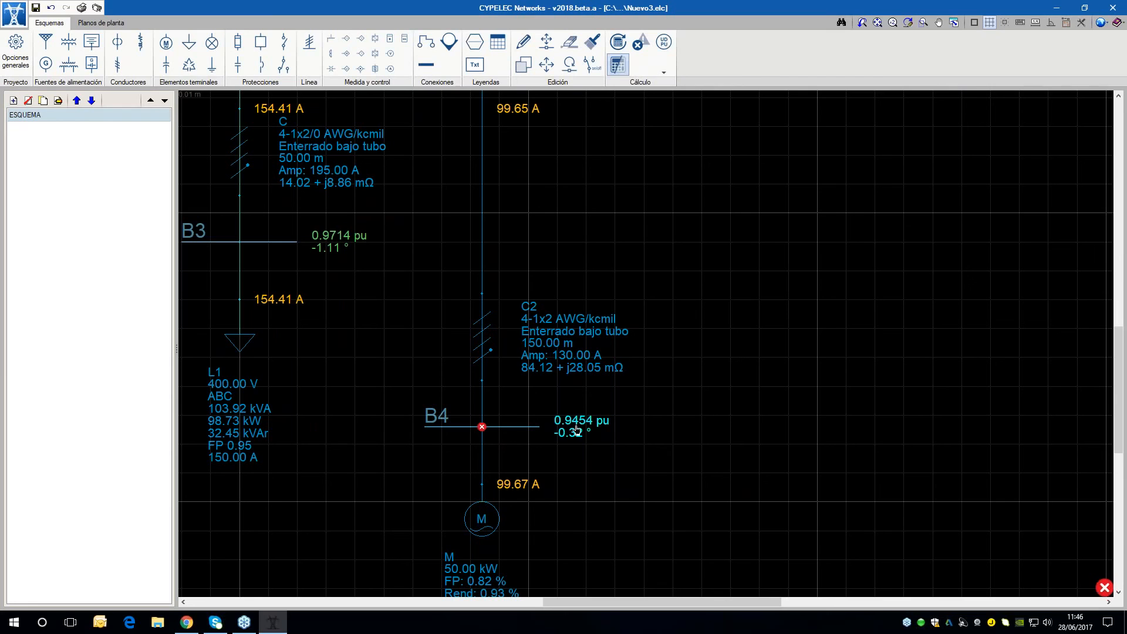
scroll(473, 432, down, 1)
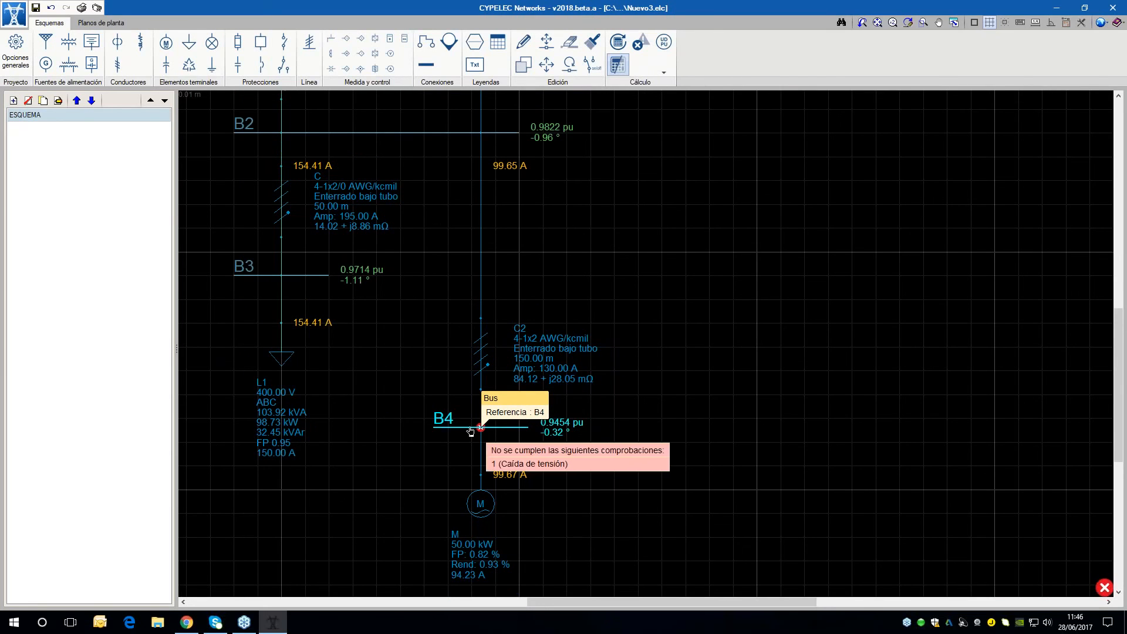
scroll(473, 433, down, 2)
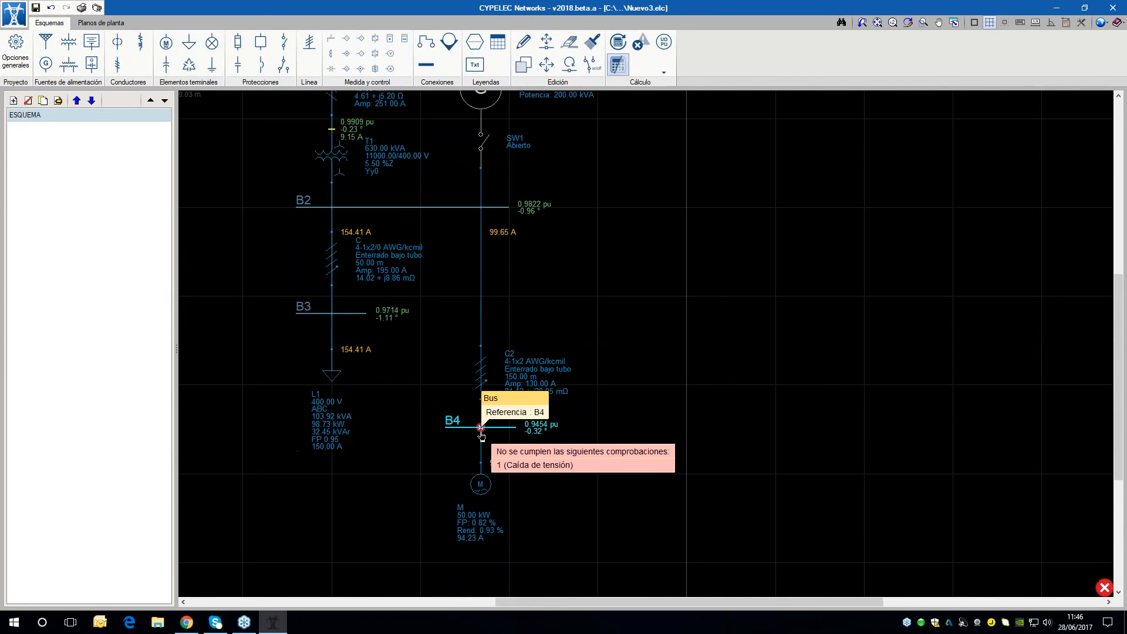
click(641, 42)
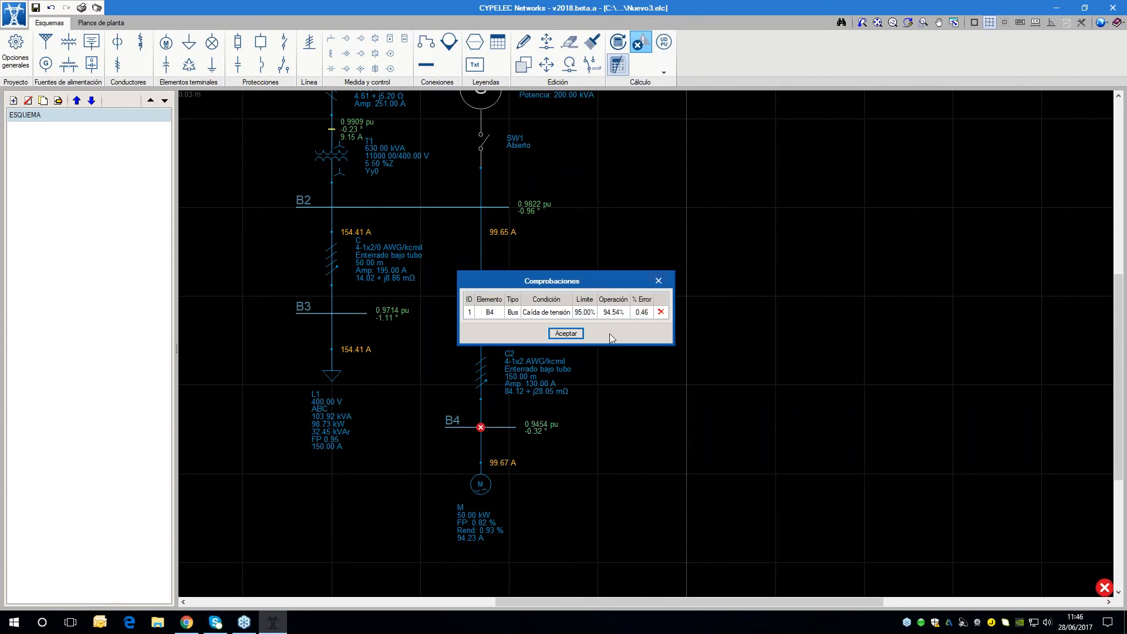
drag(593, 283, 731, 199)
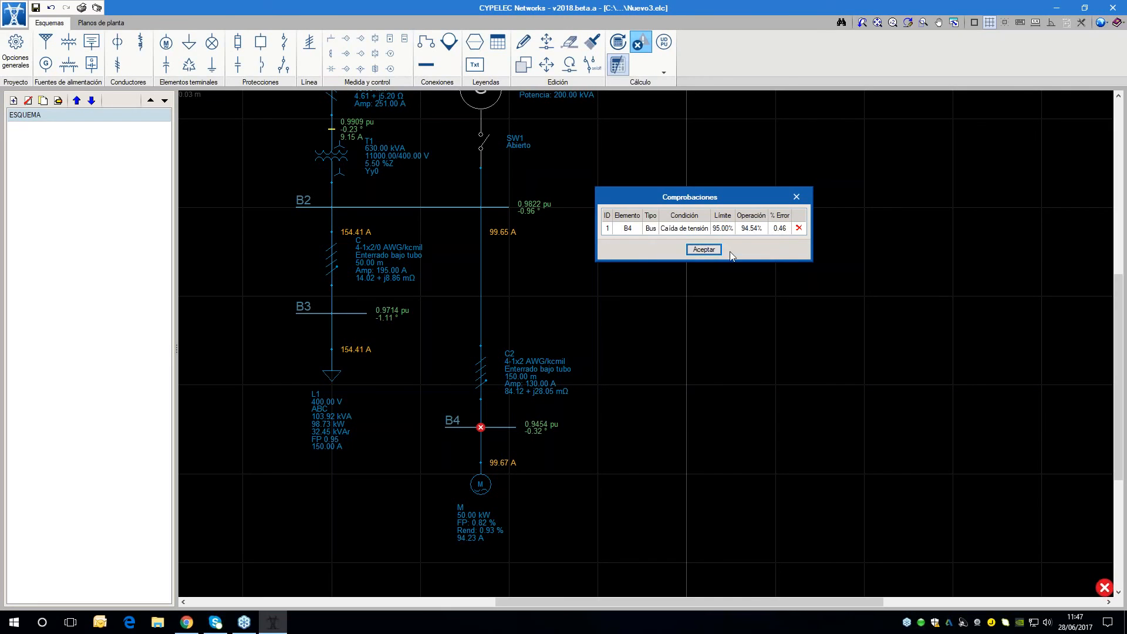
Close the list of checks and review the active line checks and accumulated voltage drop limits in the general options, leaving them unchanged
click(700, 251)
click(4, 41)
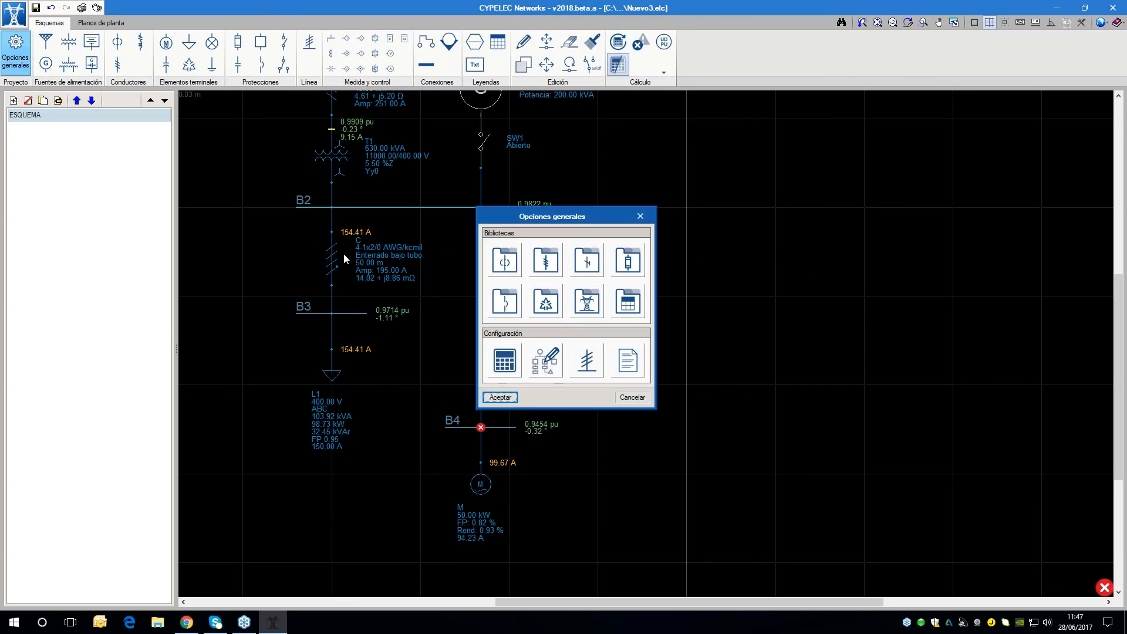
click(639, 359)
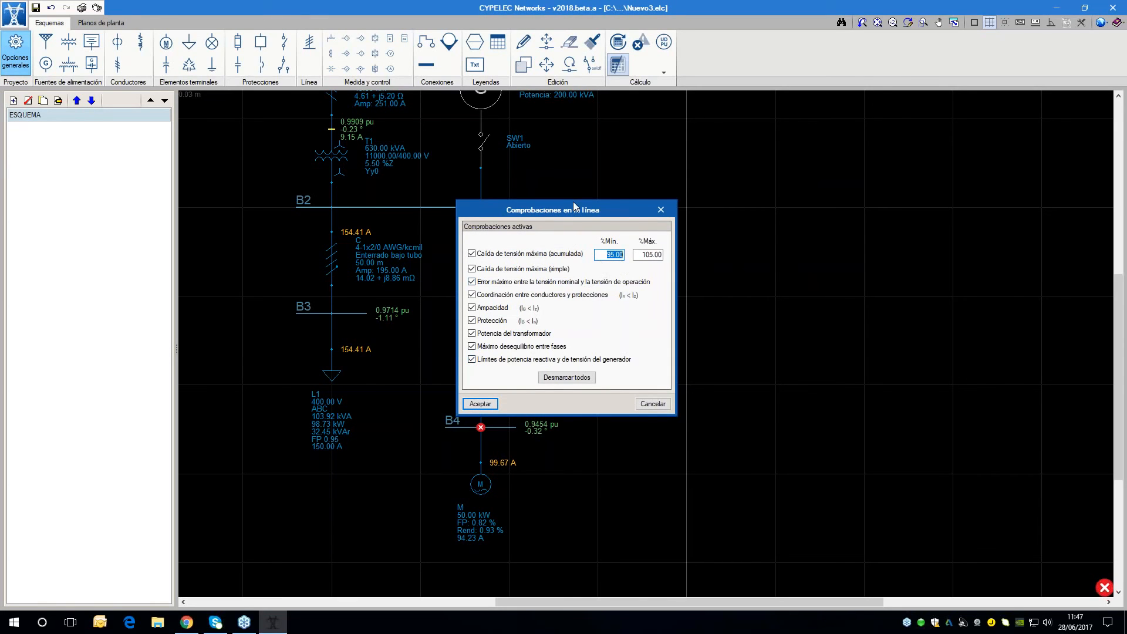
drag(573, 202, 722, 178)
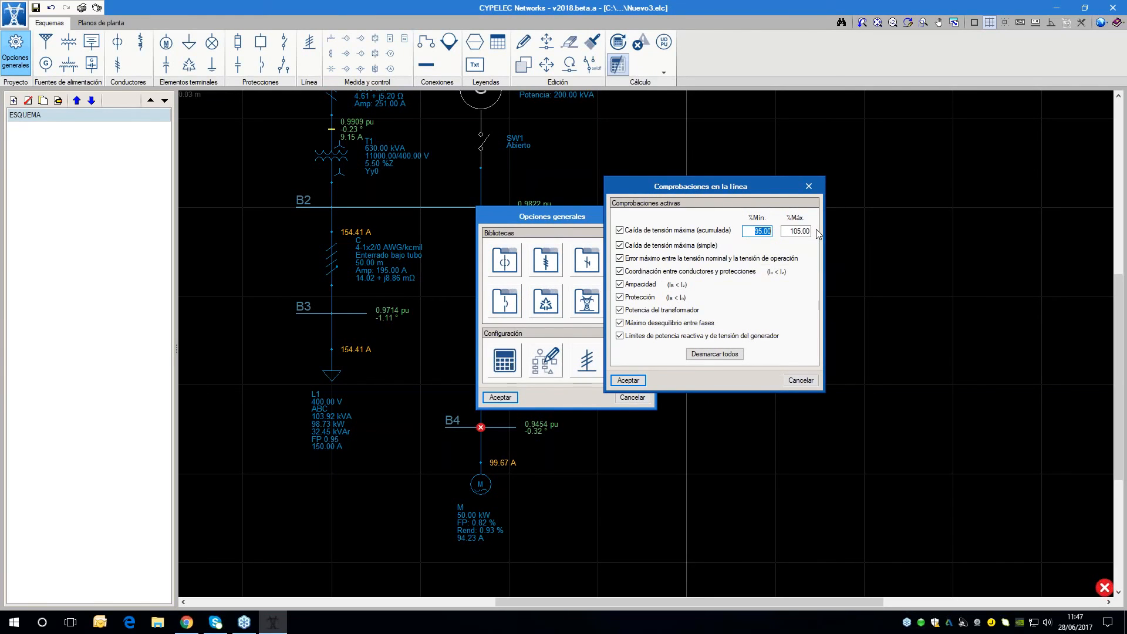
click(802, 381)
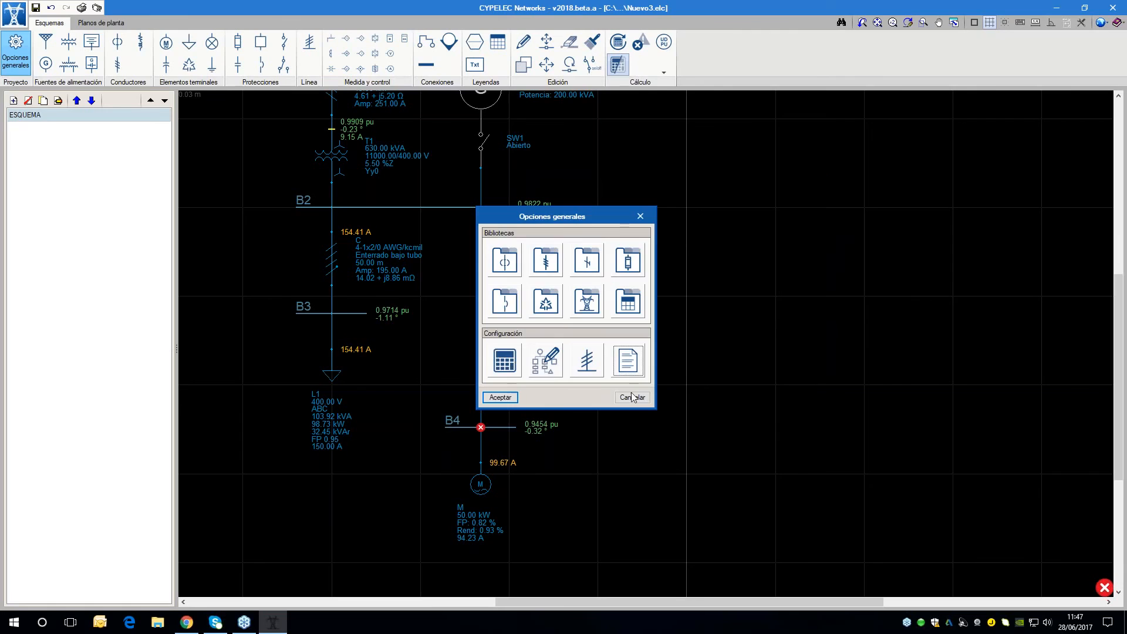
key(Escape)
Set supply S1's operating voltage V% to 102 and recalculate the network
scroll(802, 379, down, 1)
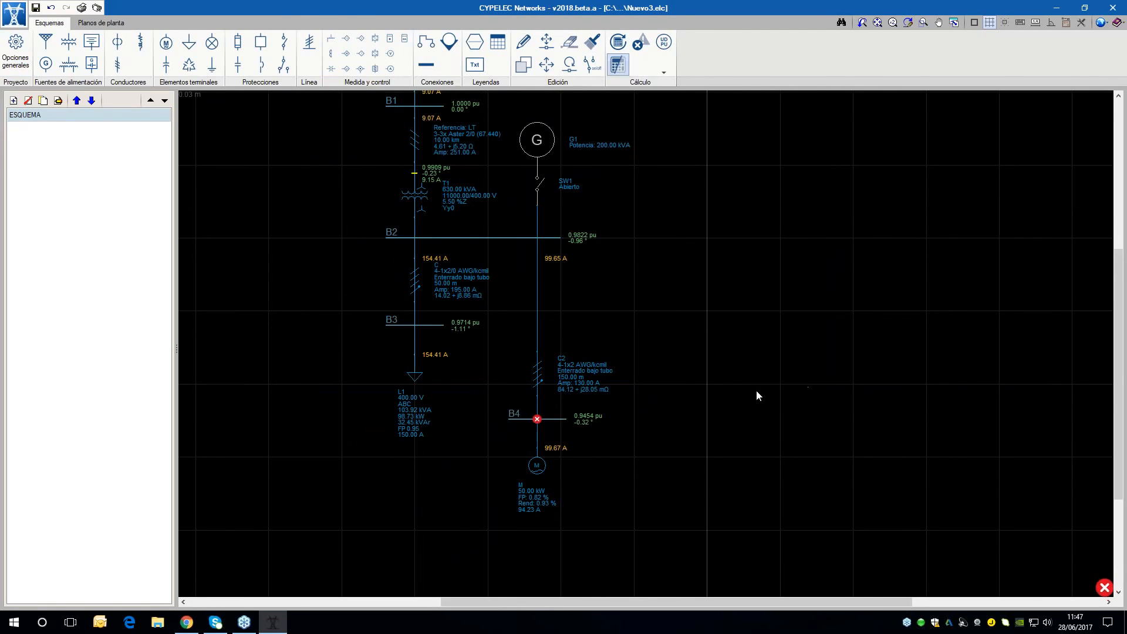
middle_drag(725, 438, 728, 457)
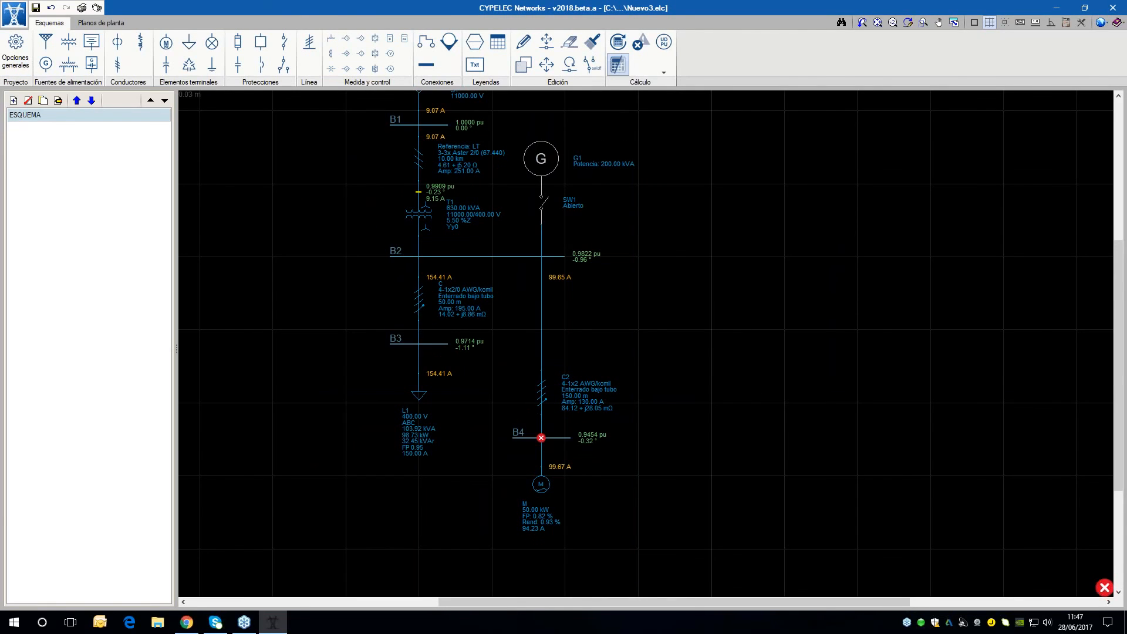
scroll(670, 339, down, 2)
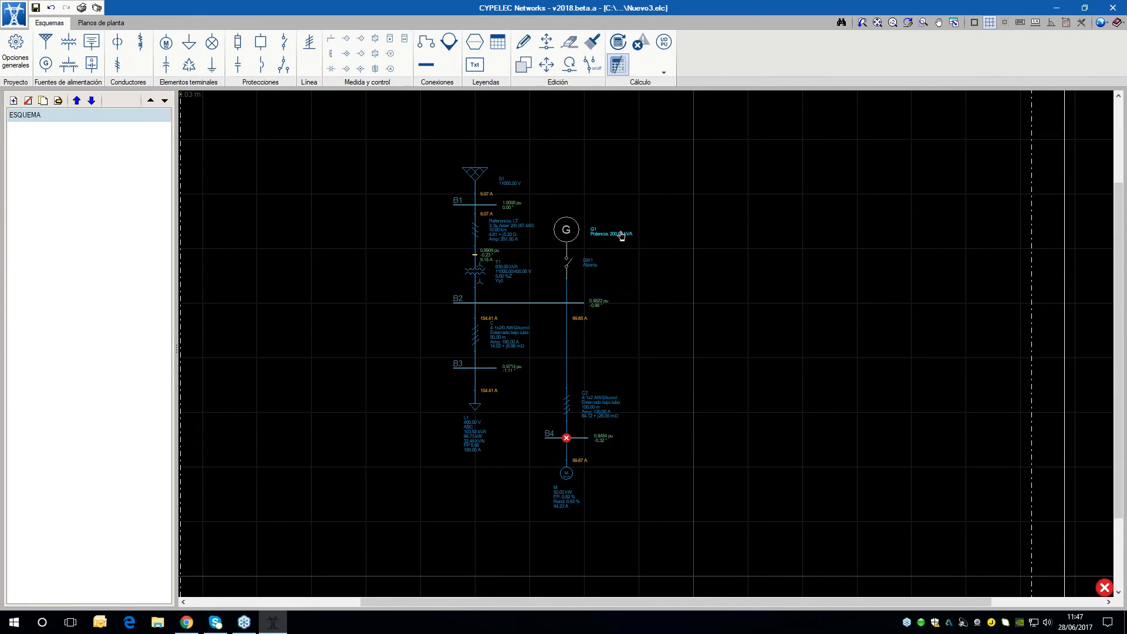
scroll(568, 203, up, 2)
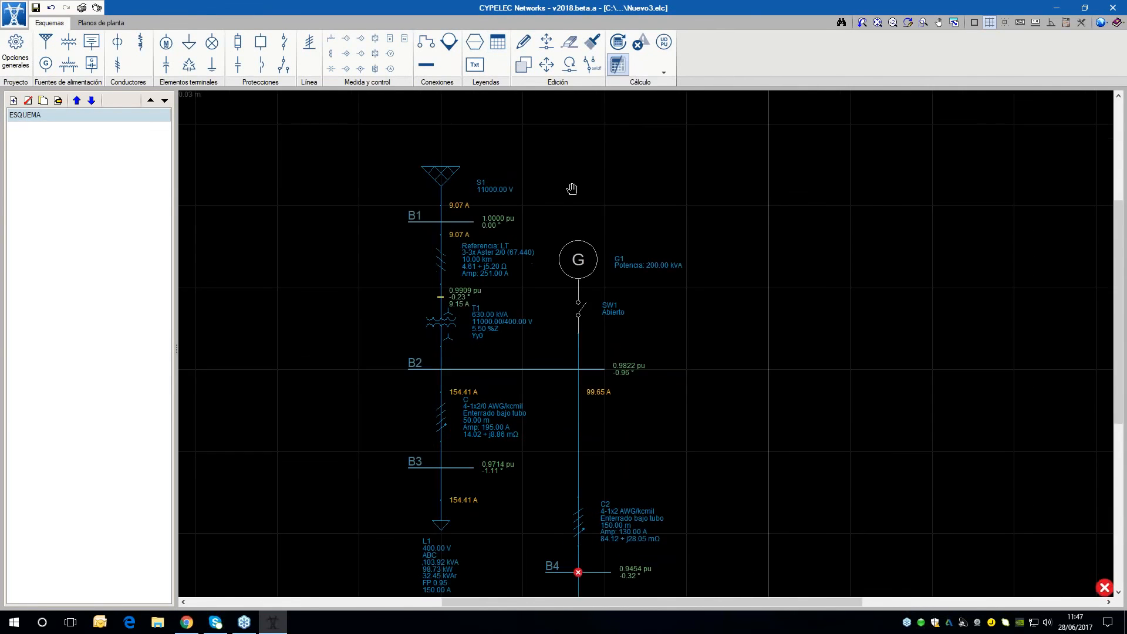
scroll(493, 174, up, 1)
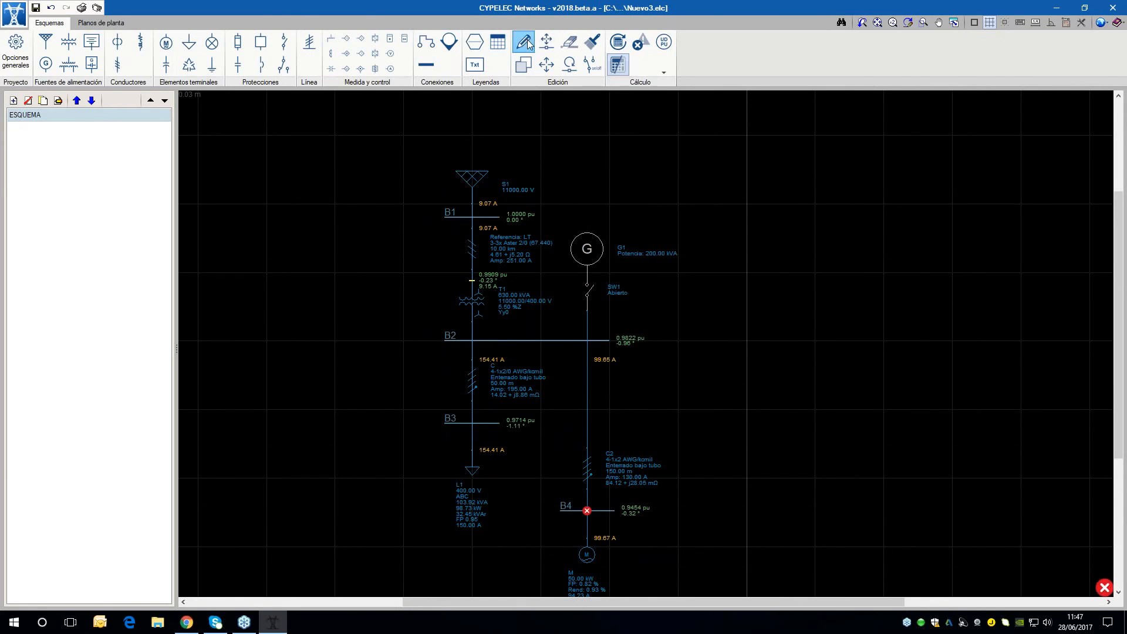
click(482, 166)
key(Tab)
text(1)
key(Tab)
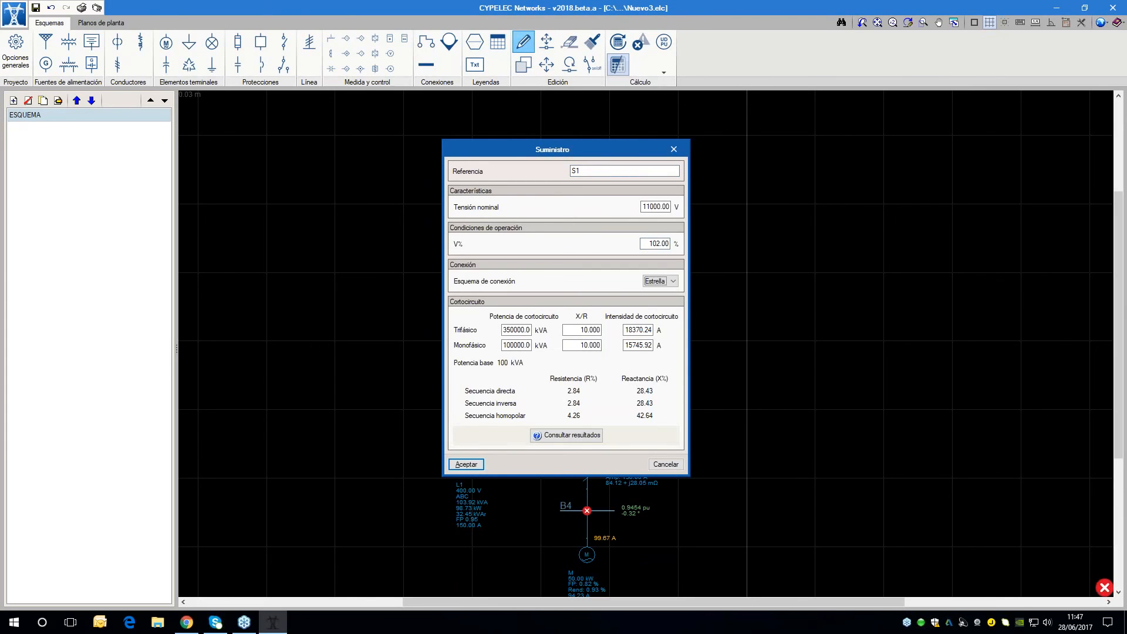
click(464, 464)
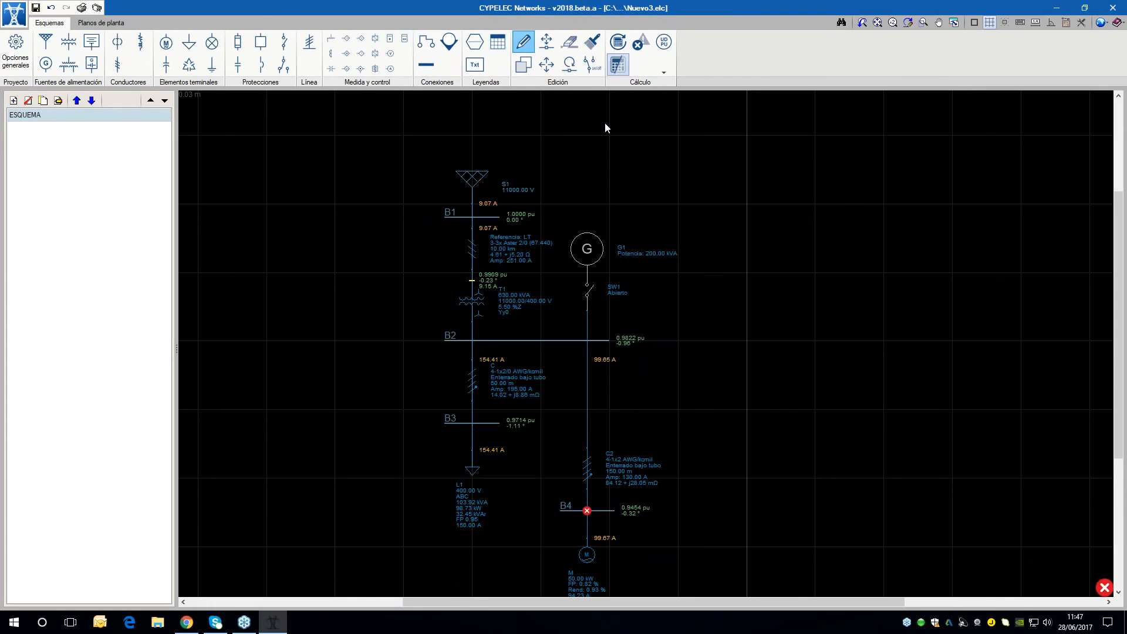
click(621, 42)
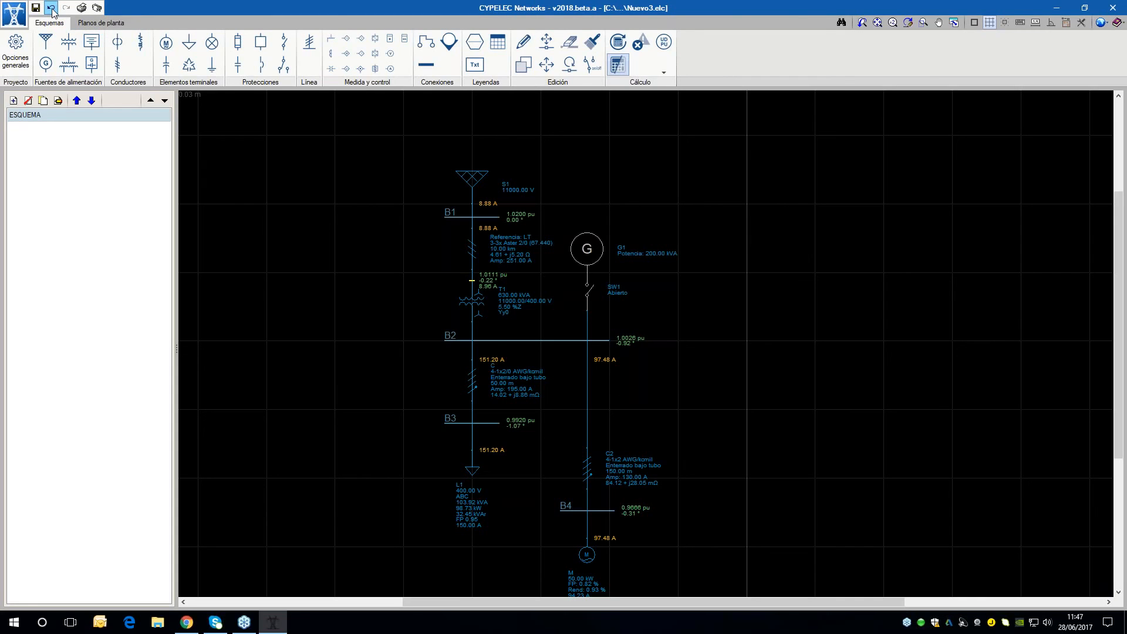
Undo the voltage change on supply S1 and recalculate the network
click(617, 42)
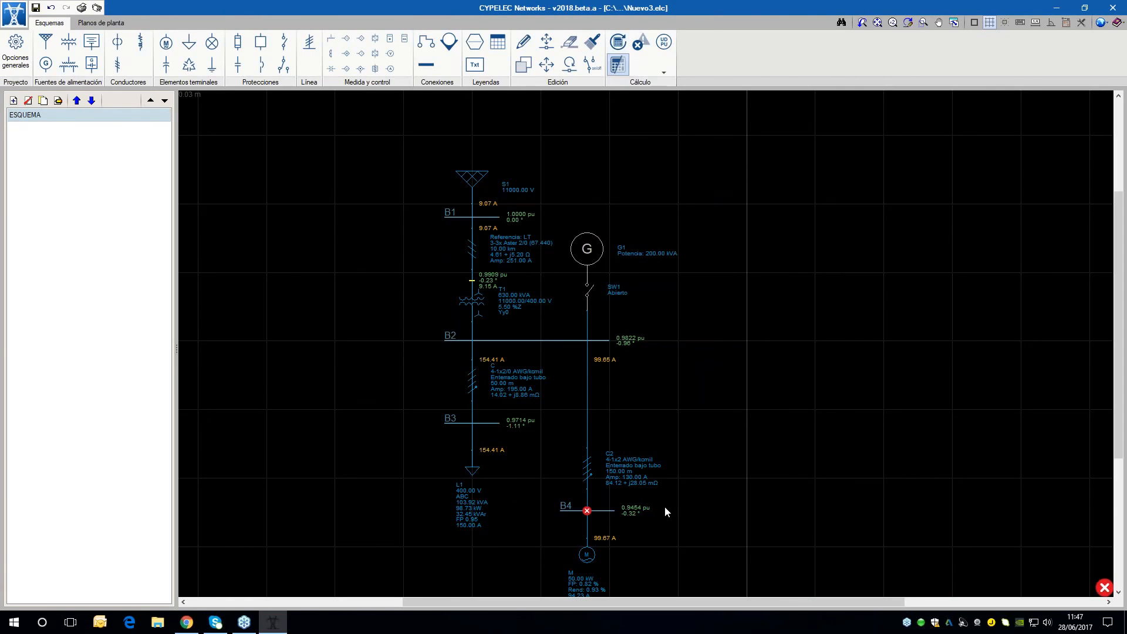
scroll(815, 473, up, 1)
scroll(782, 425, up, 1)
Edit transformer T1 to use the tap option Cambiador de toma (Regulación de voltaje), moving its dialog clear of the diagram
mouse_move(383, 254)
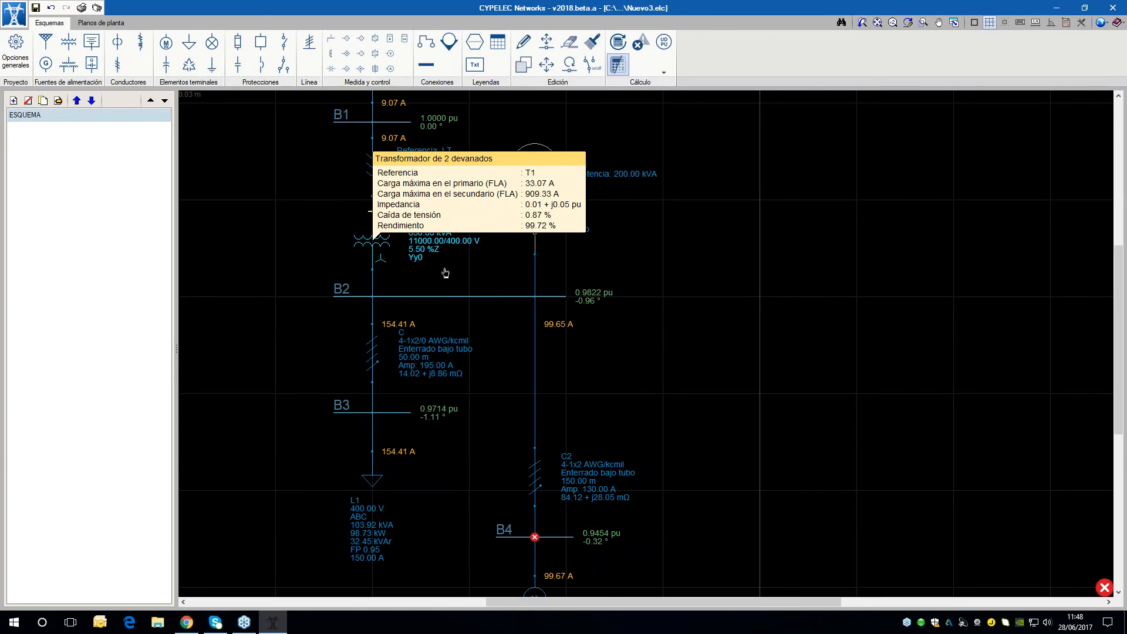
scroll(493, 267, down, 1)
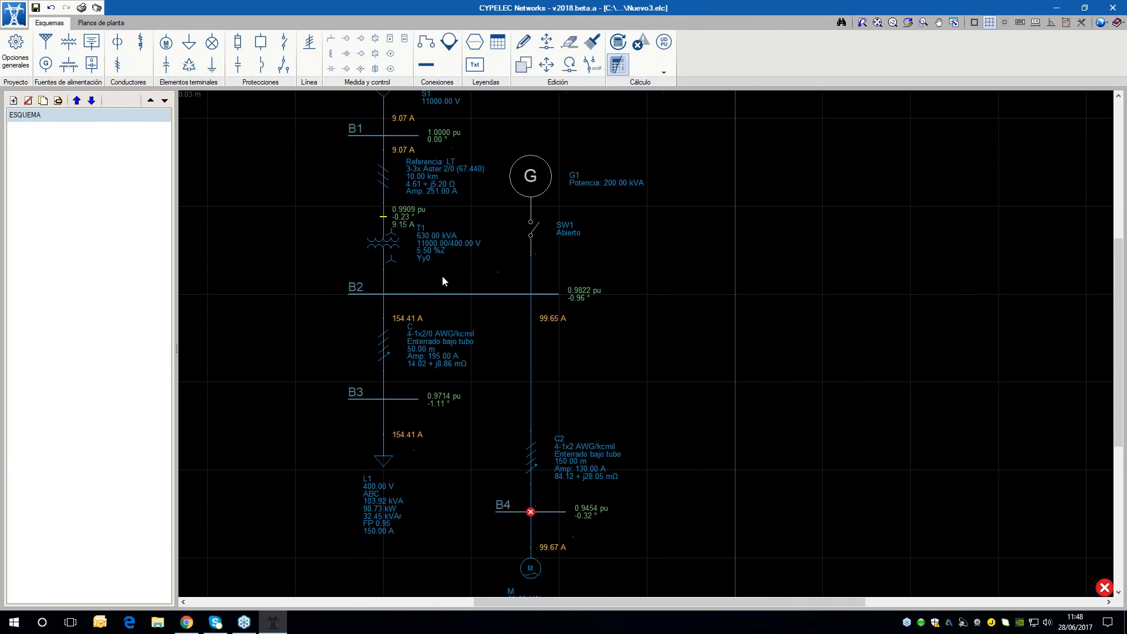
double_click(400, 252)
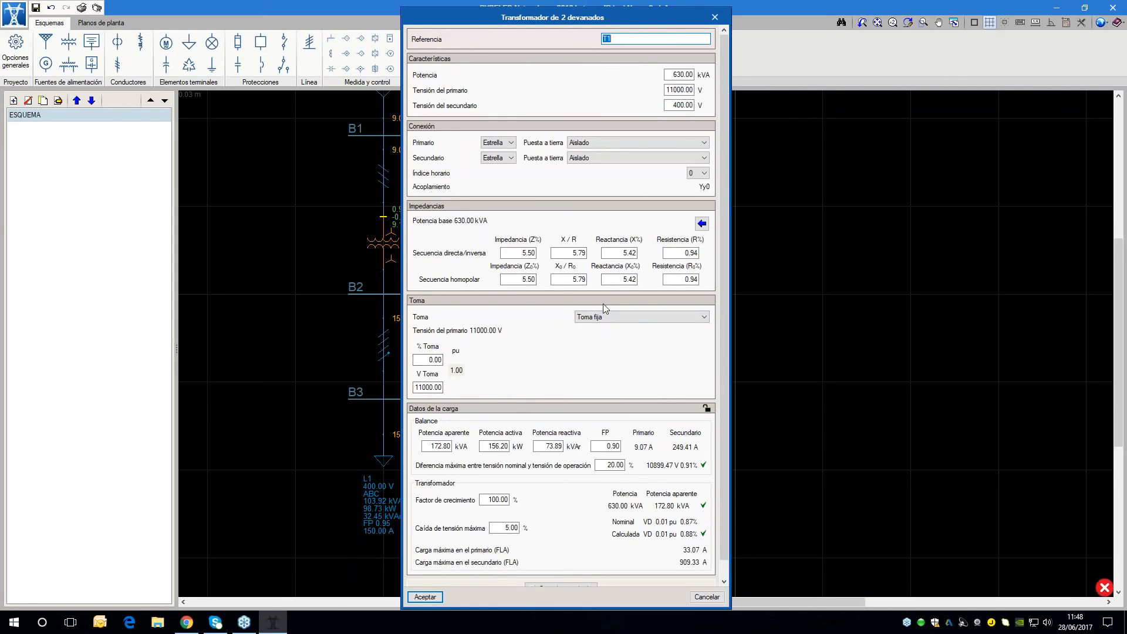
click(607, 319)
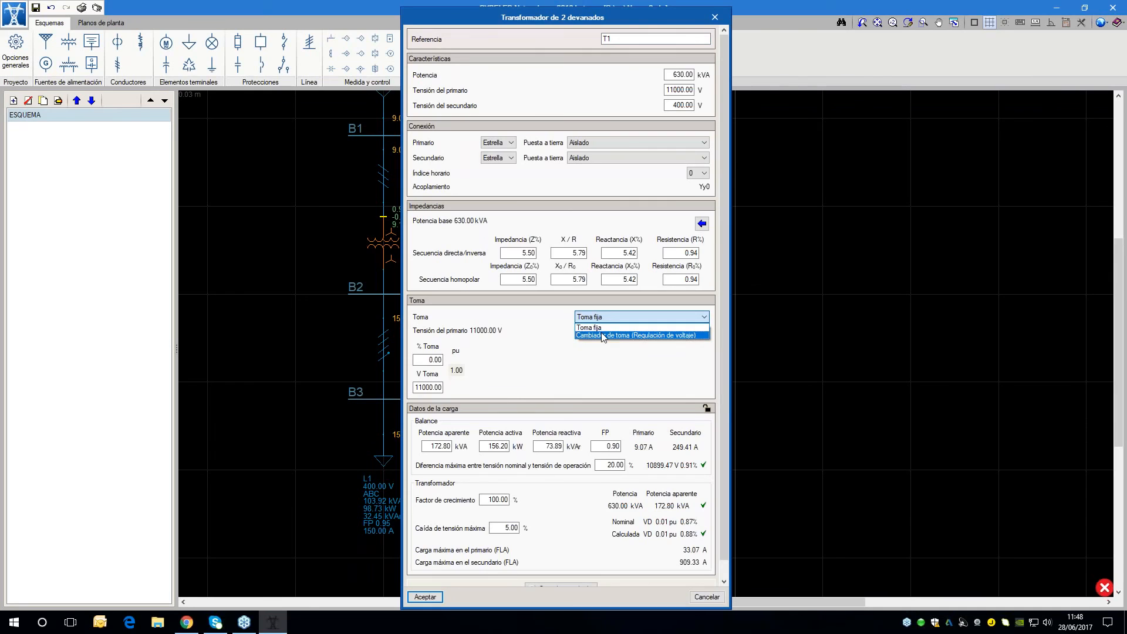
click(601, 334)
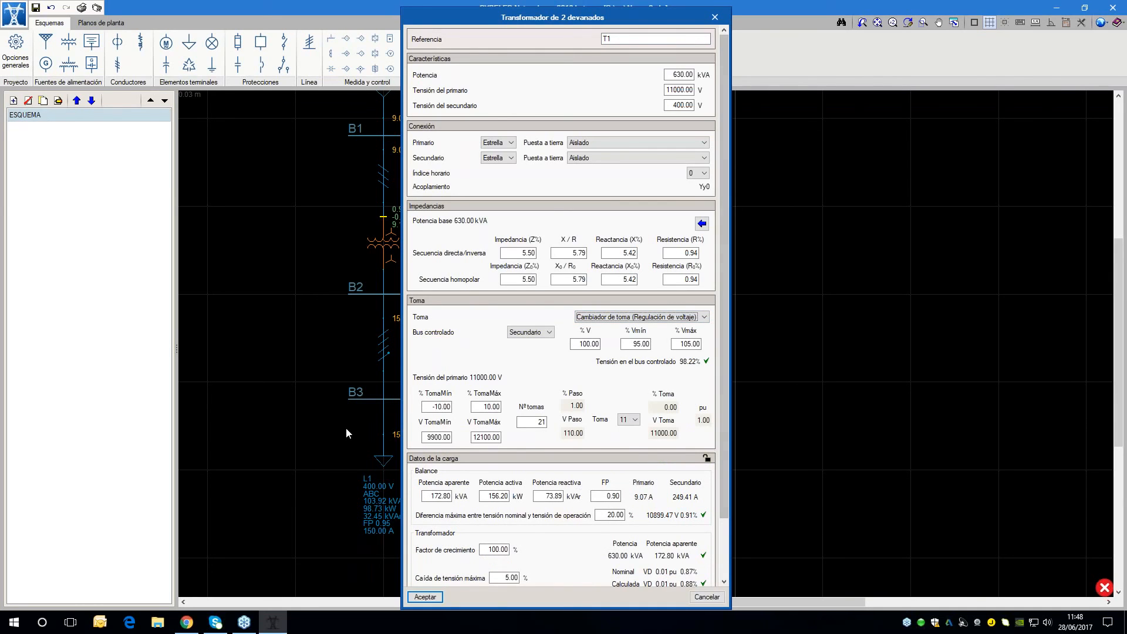
drag(644, 18, 804, 10)
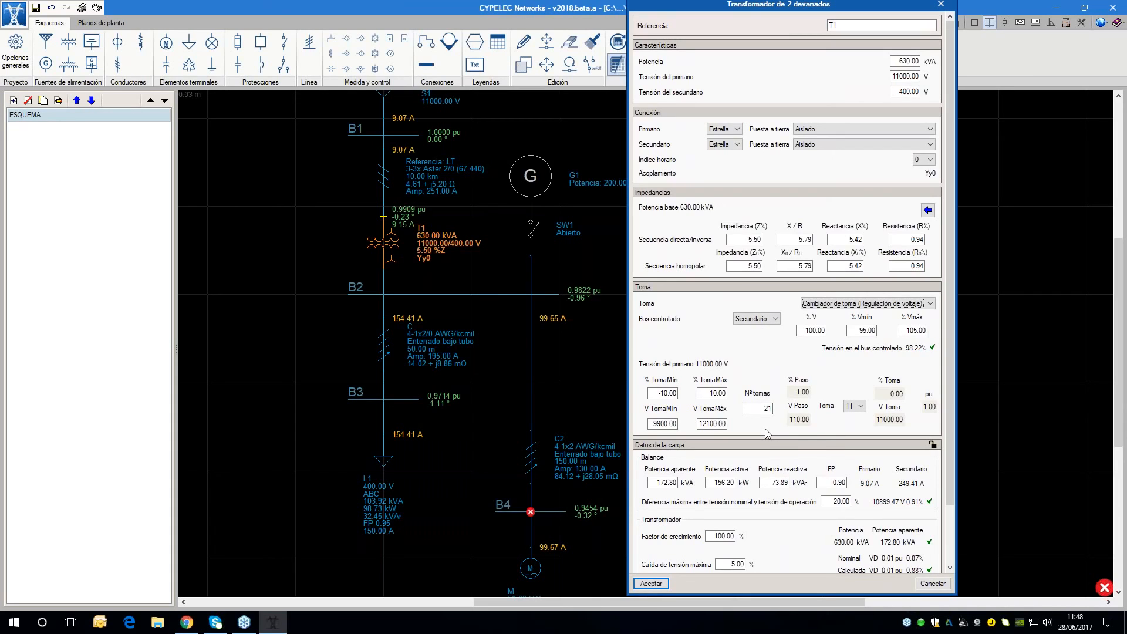
Select tap 10 for transformer T1 and accept the transformer data
click(664, 392)
click(856, 406)
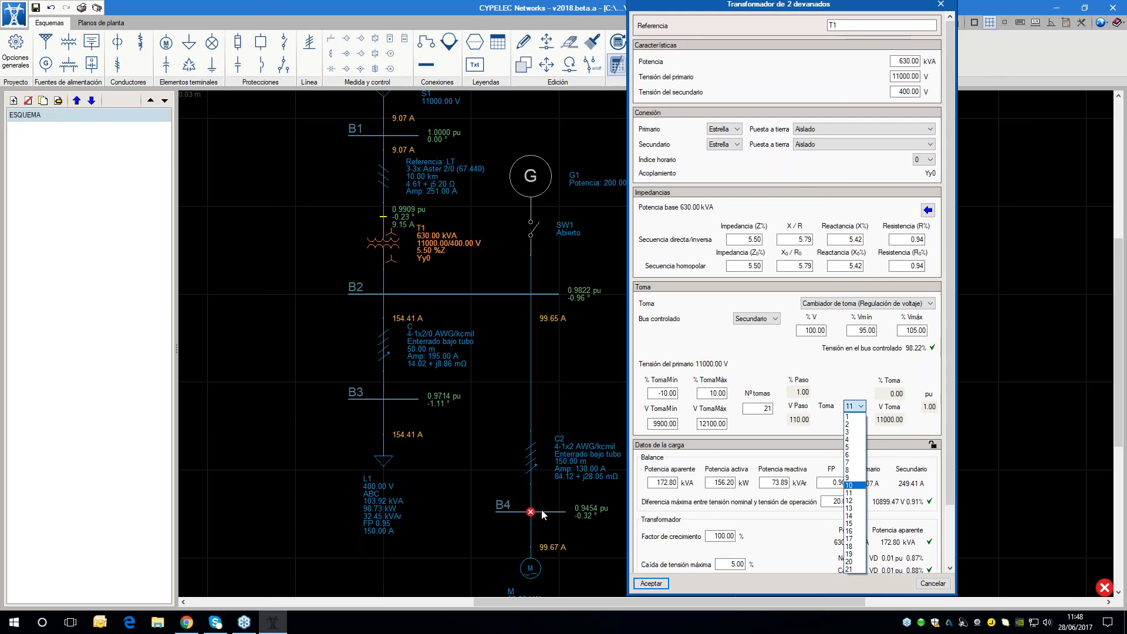
click(859, 488)
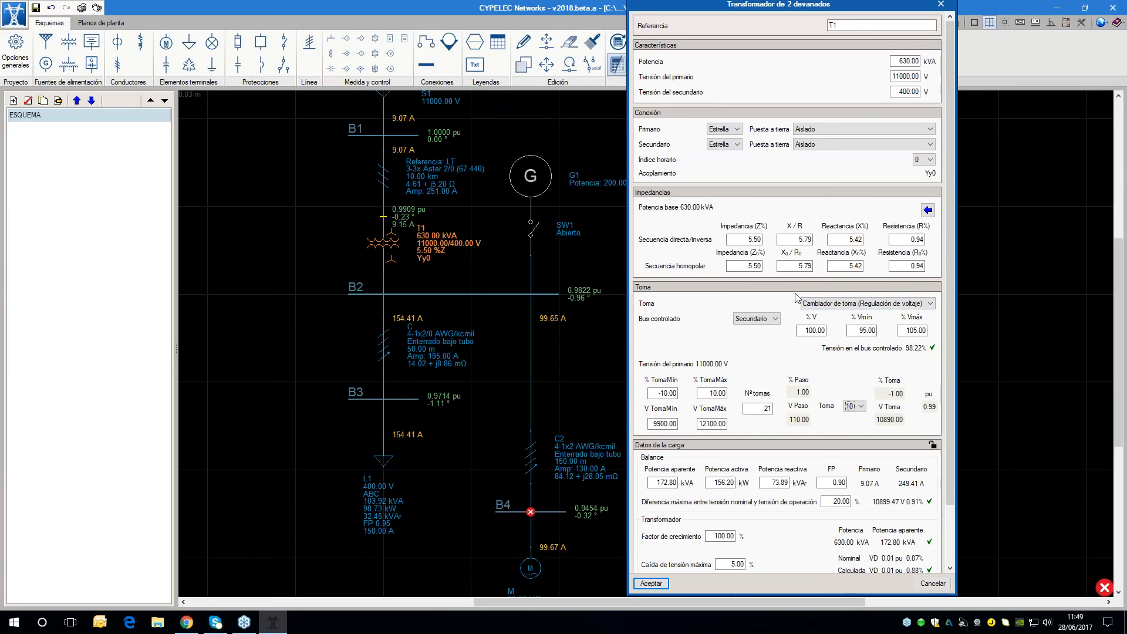
click(650, 584)
Recalculate the network with transformer T1's new tap and examine the bus voltages down to B4
scroll(425, 276, up, 2)
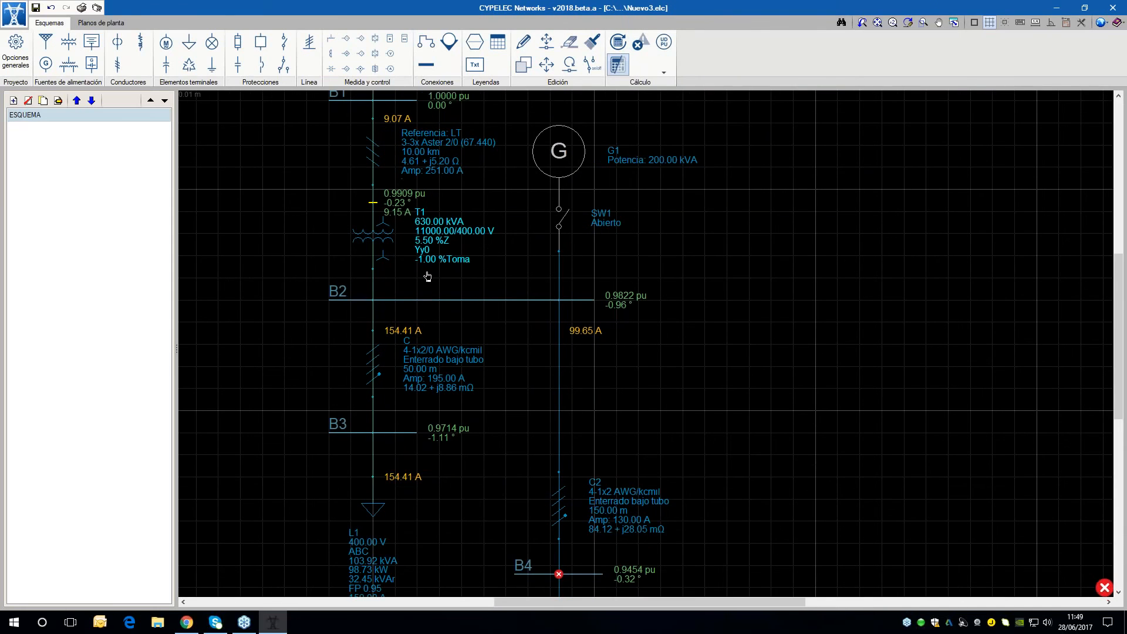
scroll(425, 272, down, 2)
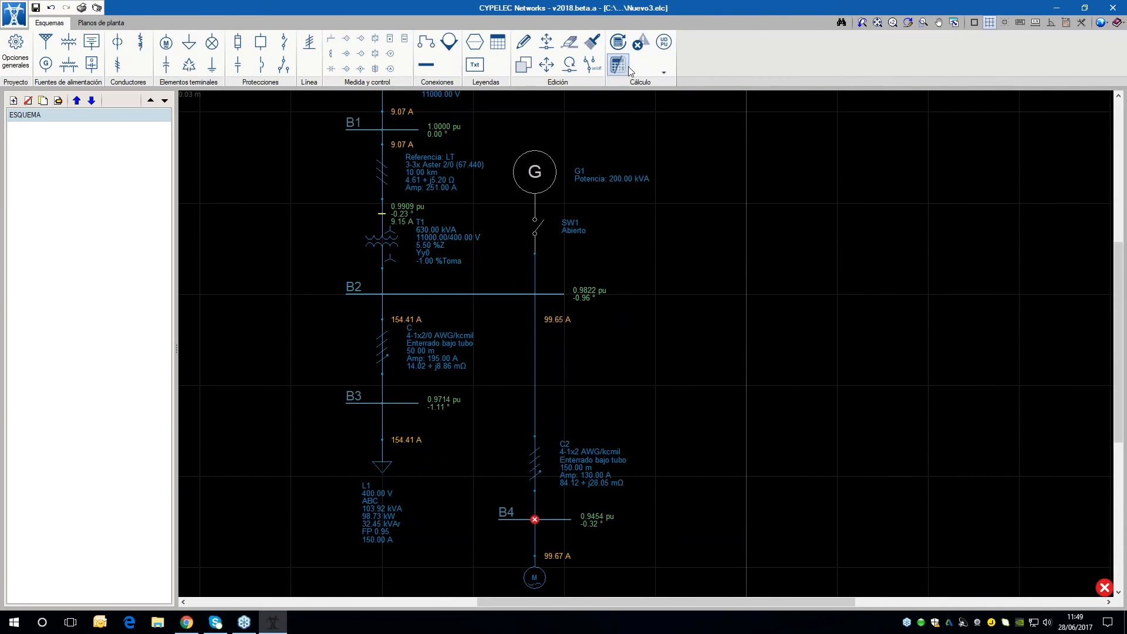
click(619, 46)
mouse_move(406, 242)
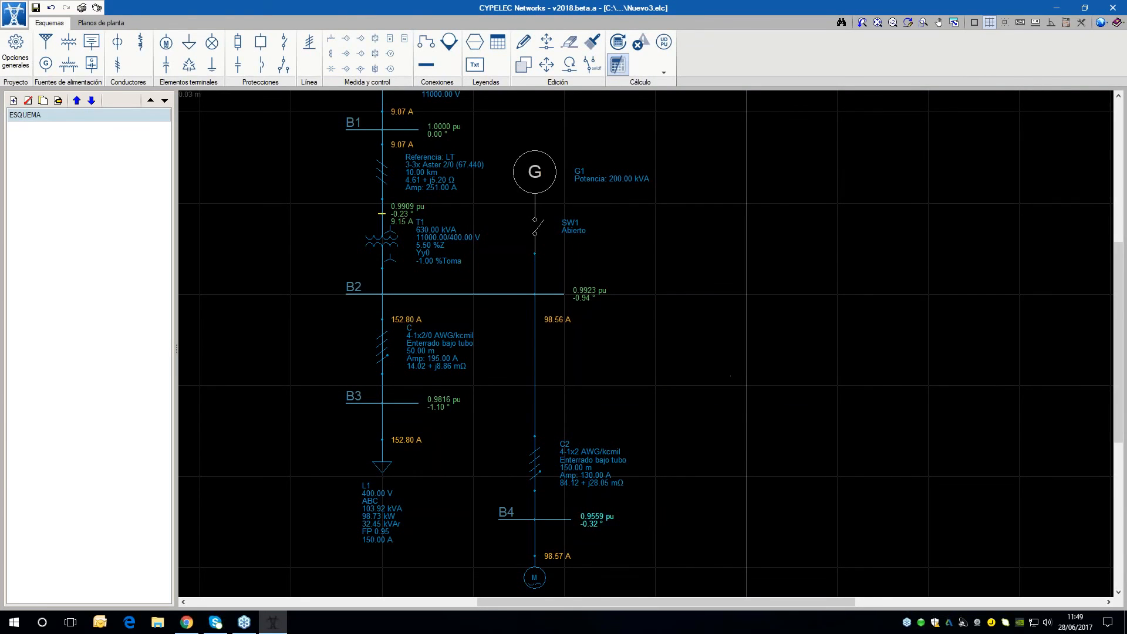
middle_drag(631, 527, 644, 511)
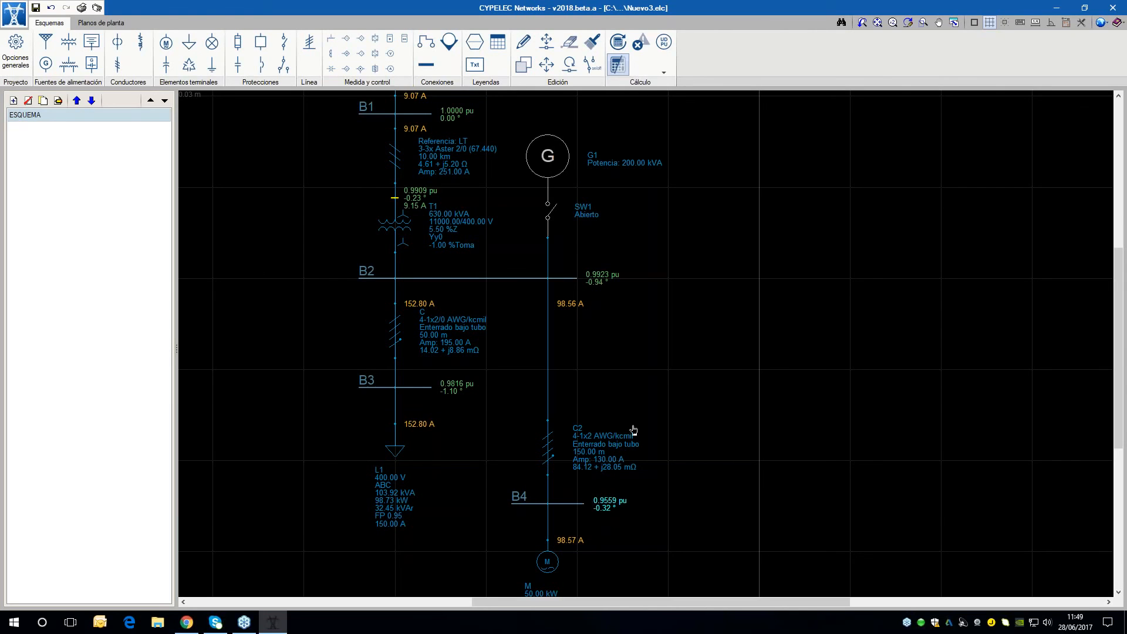
scroll(632, 431, down, 1)
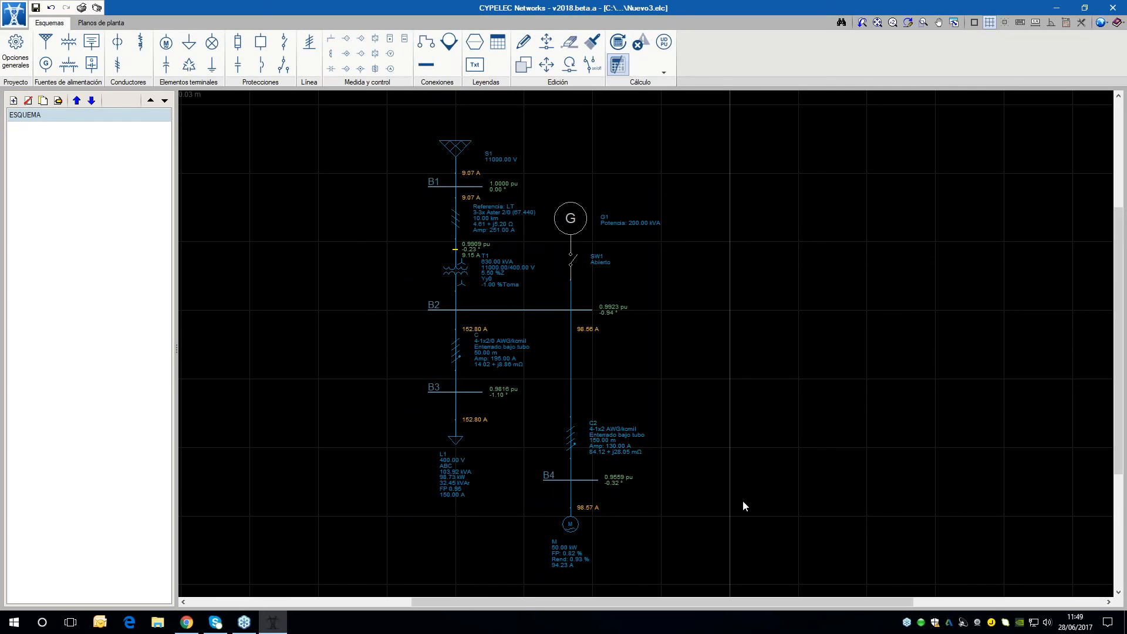
scroll(654, 262, up, 1)
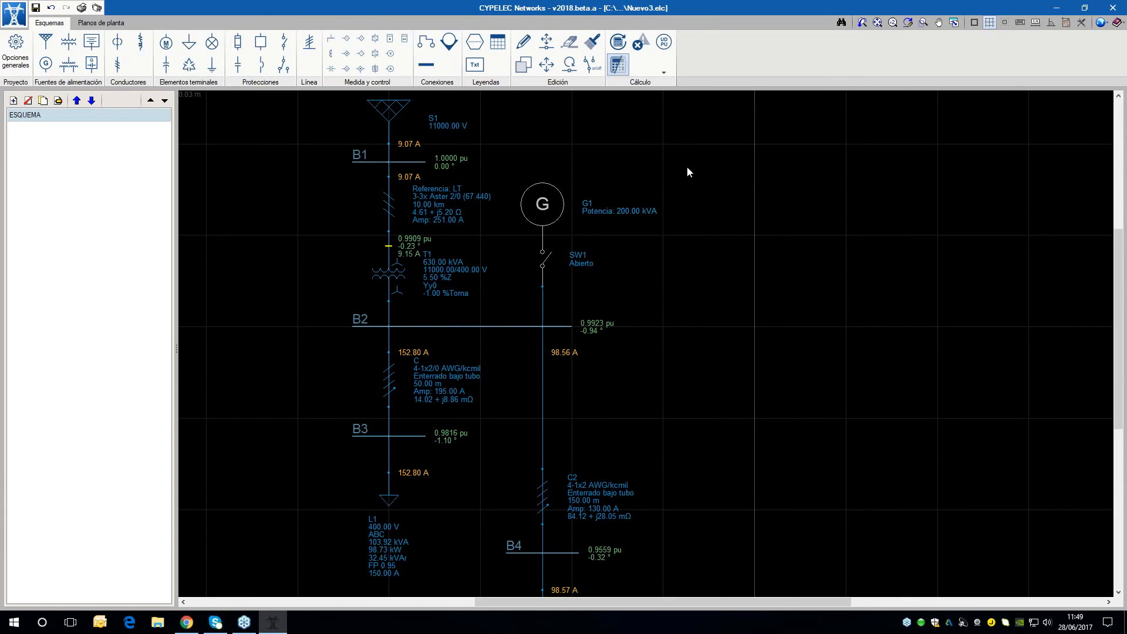
Undo the tap change on transformer T1 and recalculate the network
mouse_move(554, 227)
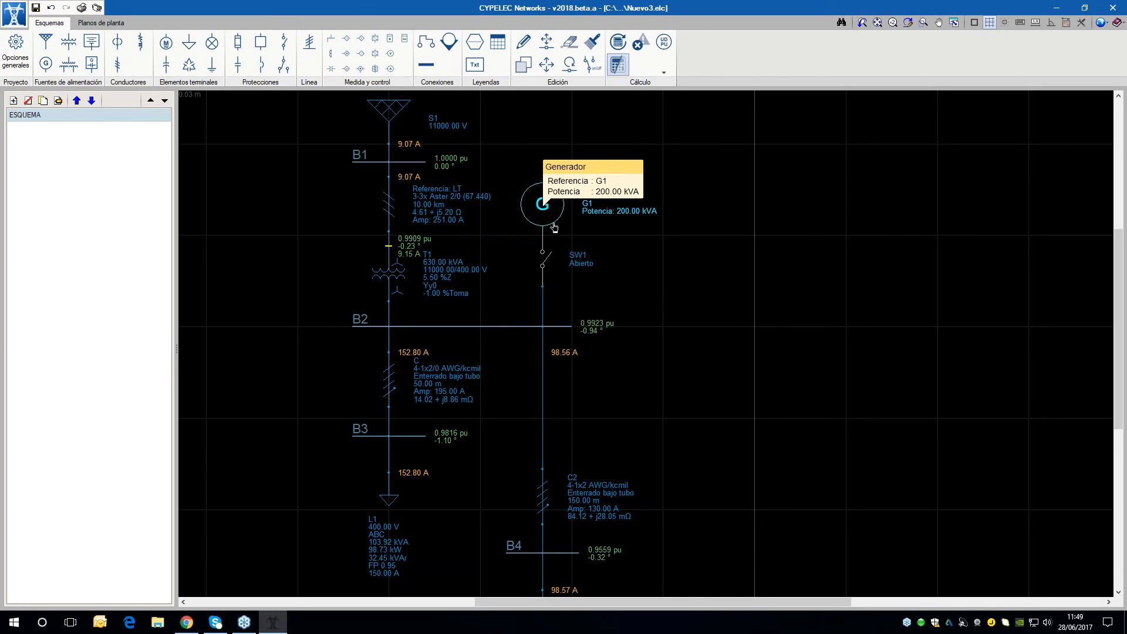
scroll(554, 227, down, 3)
scroll(666, 266, up, 1)
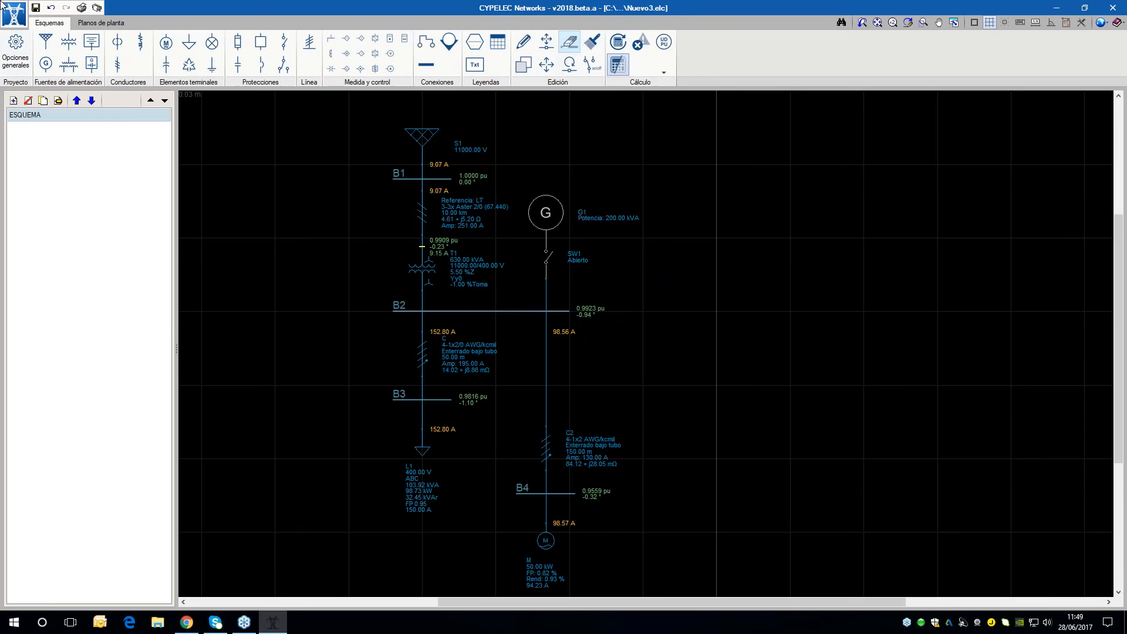
click(52, 8)
click(52, 12)
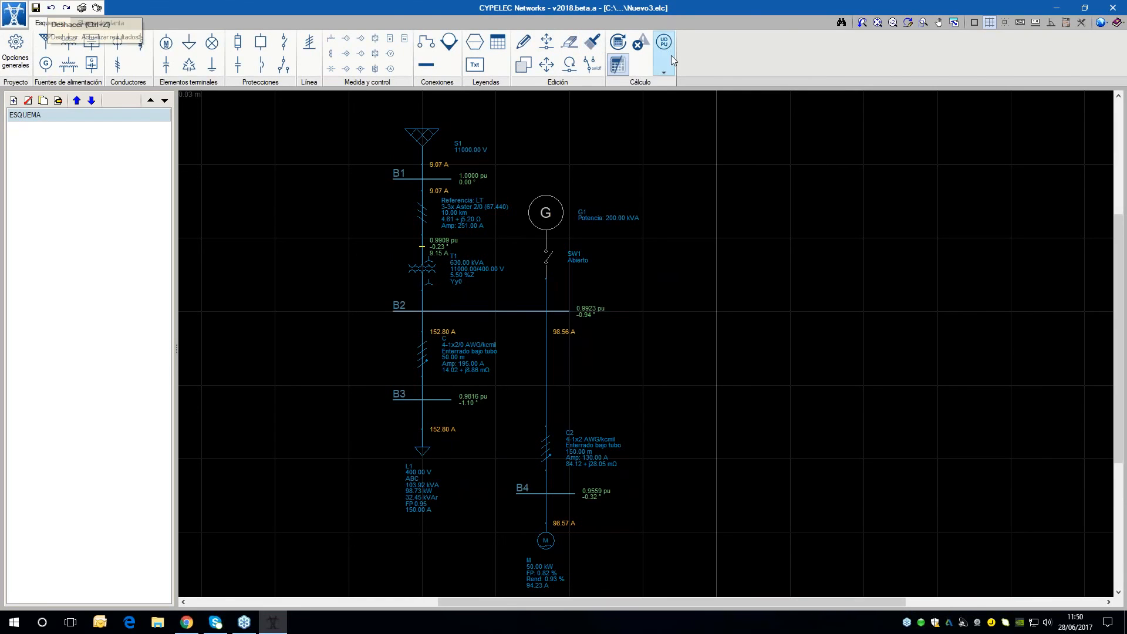
click(618, 42)
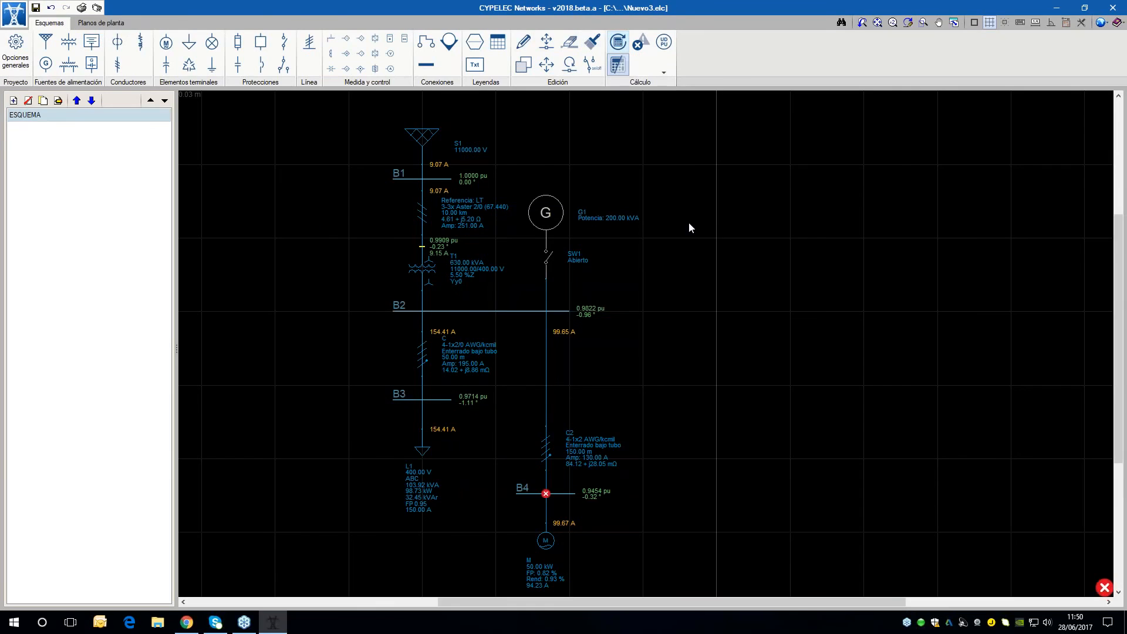
Close contact SW1 to connect generator G1, recalculate the network and examine the voltages at buses B2, B3 and B4
scroll(689, 222, down, 1)
scroll(658, 211, up, 1)
click(592, 63)
click(540, 262)
click(622, 44)
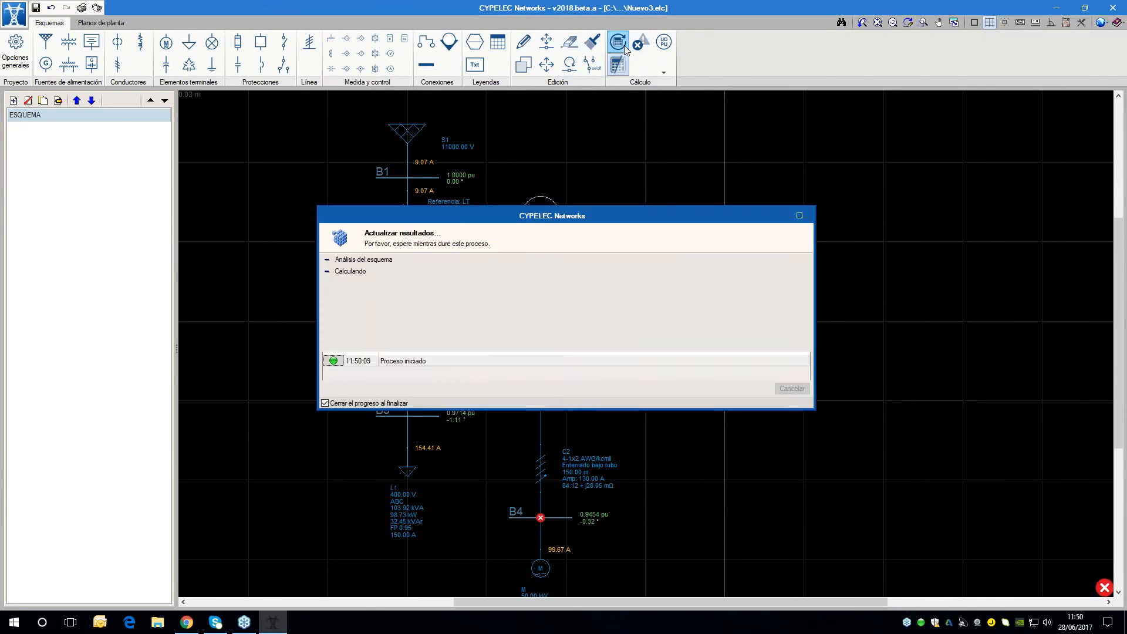
middle_drag(765, 327, 774, 298)
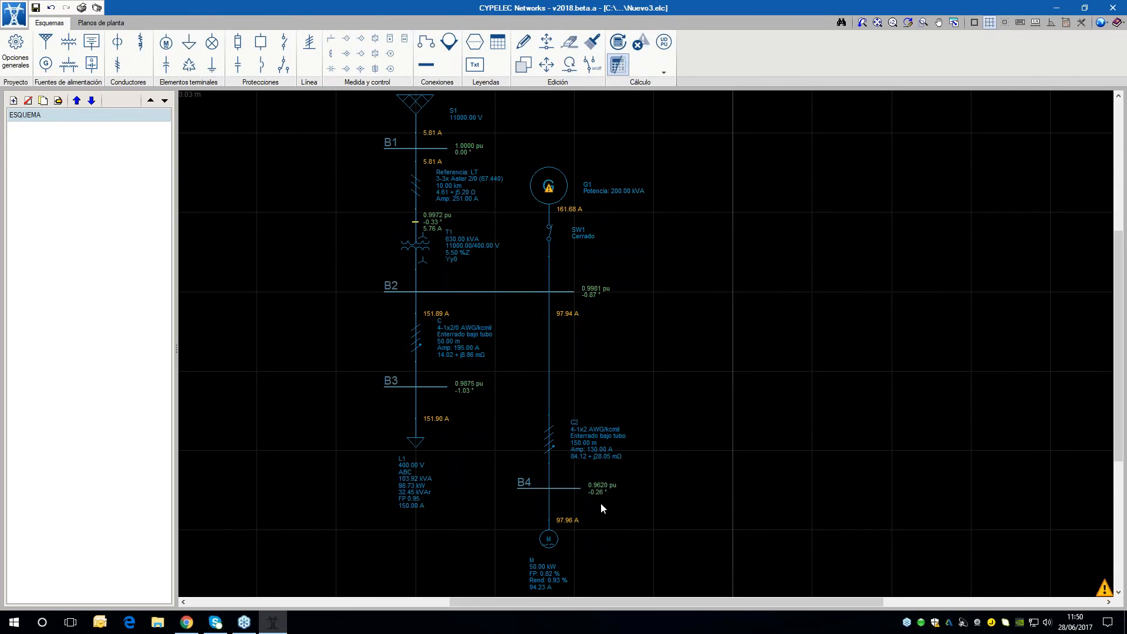
scroll(607, 497, up, 2)
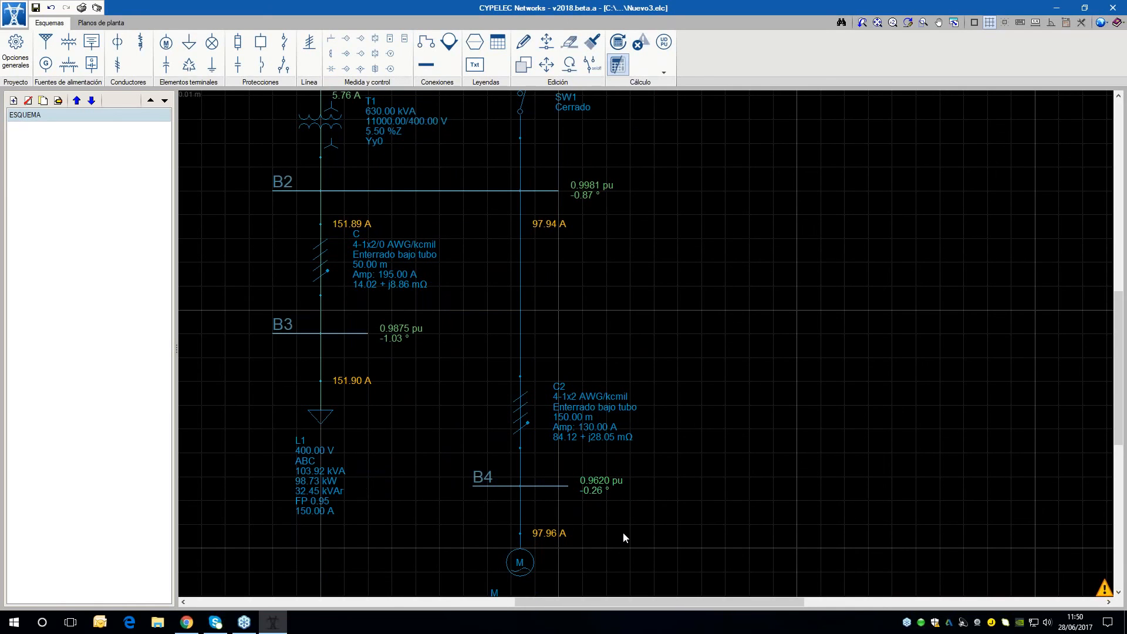
scroll(647, 527, down, 1)
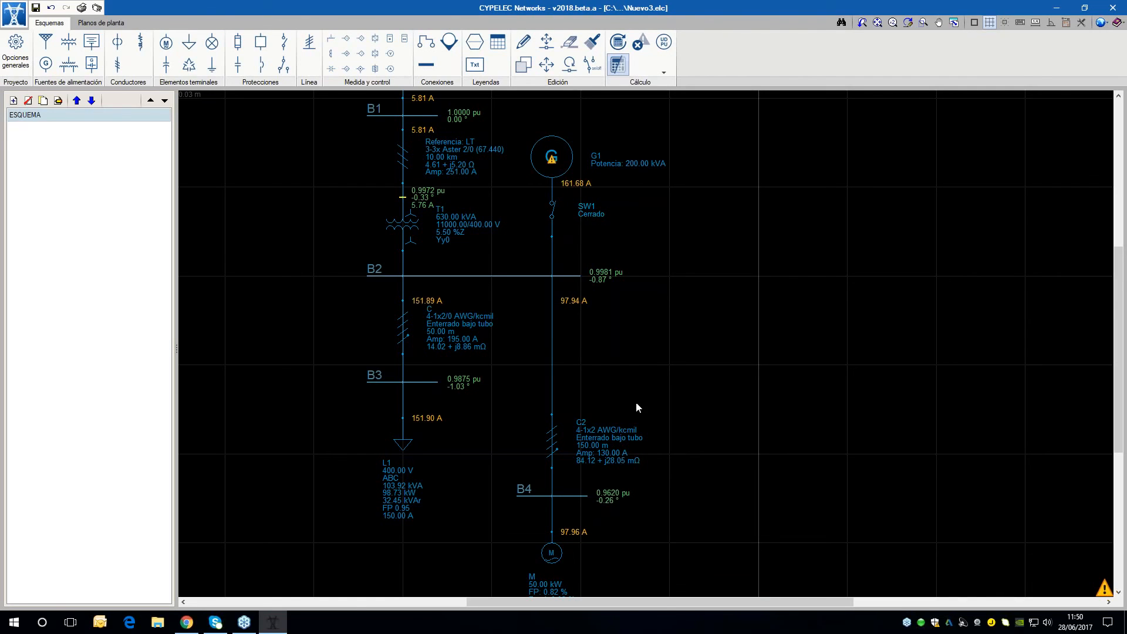
scroll(636, 405, down, 3)
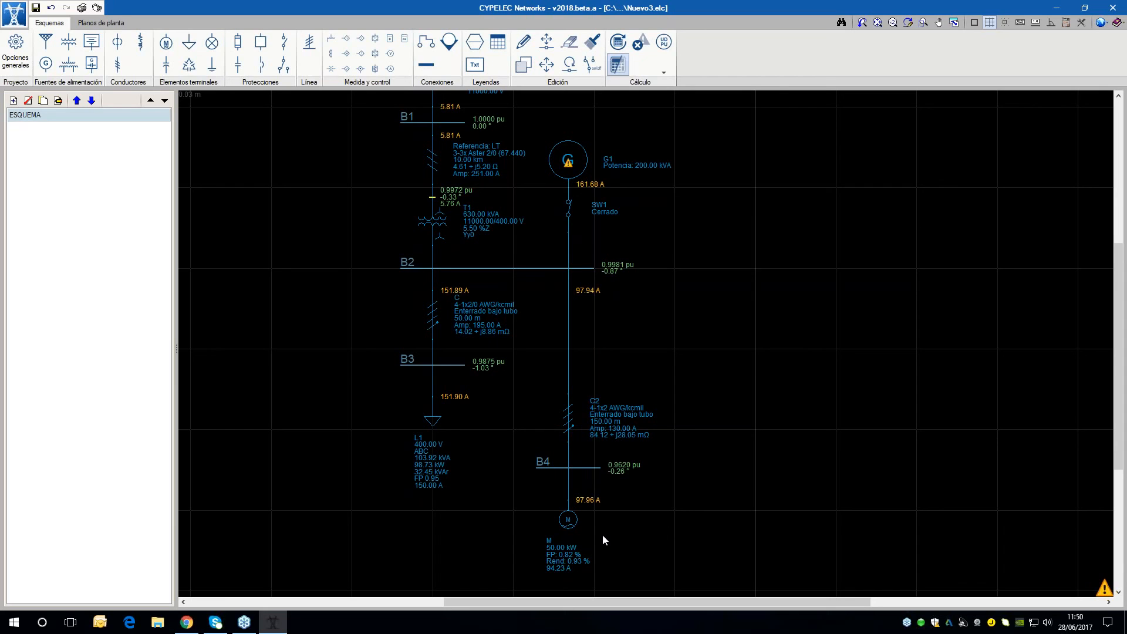
middle_drag(673, 241, 663, 285)
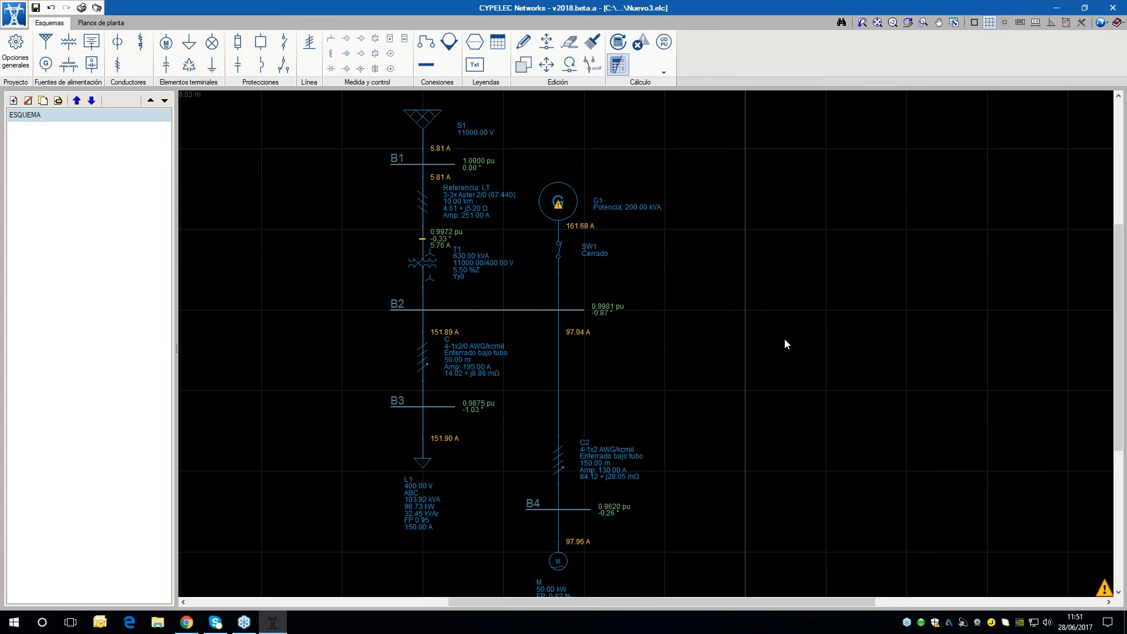
scroll(453, 360, down, 2)
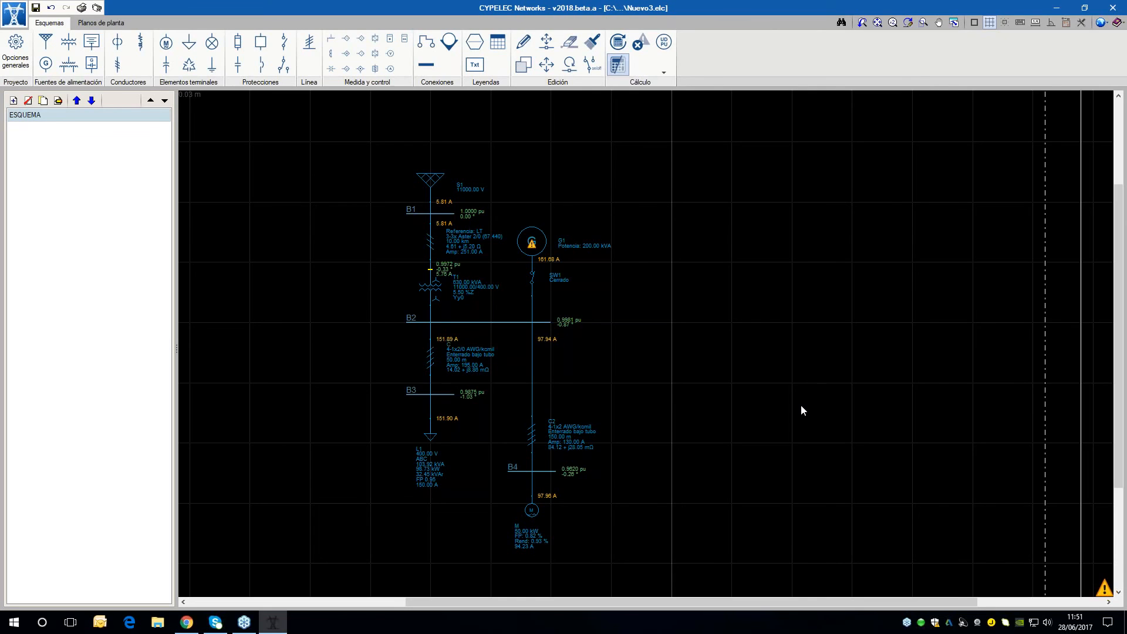
scroll(801, 406, down, 2)
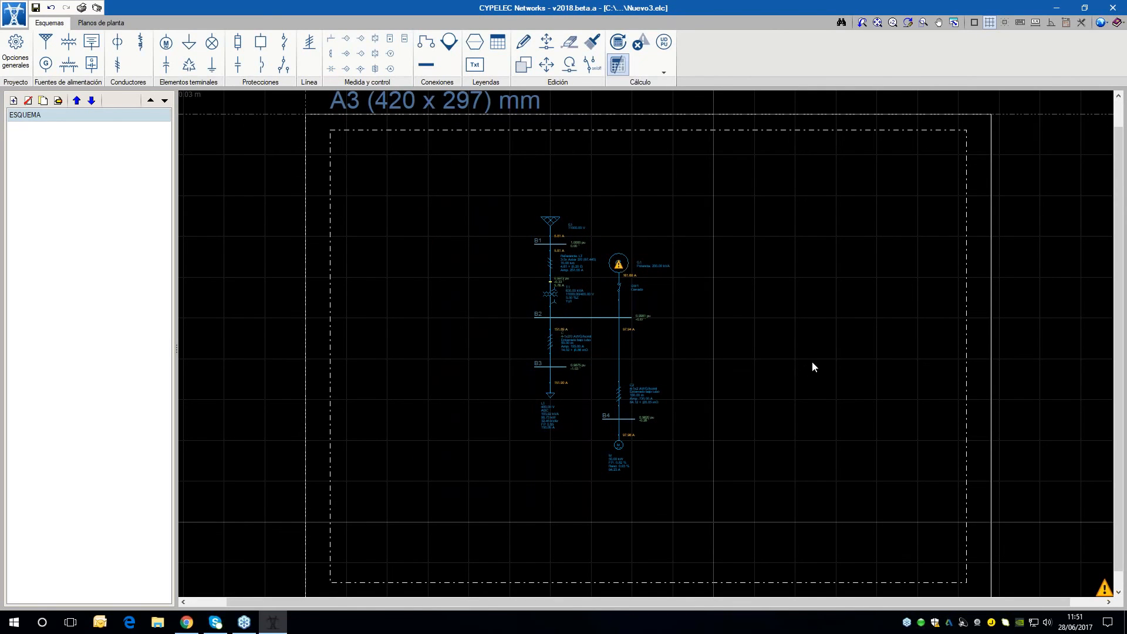
scroll(668, 378, up, 2)
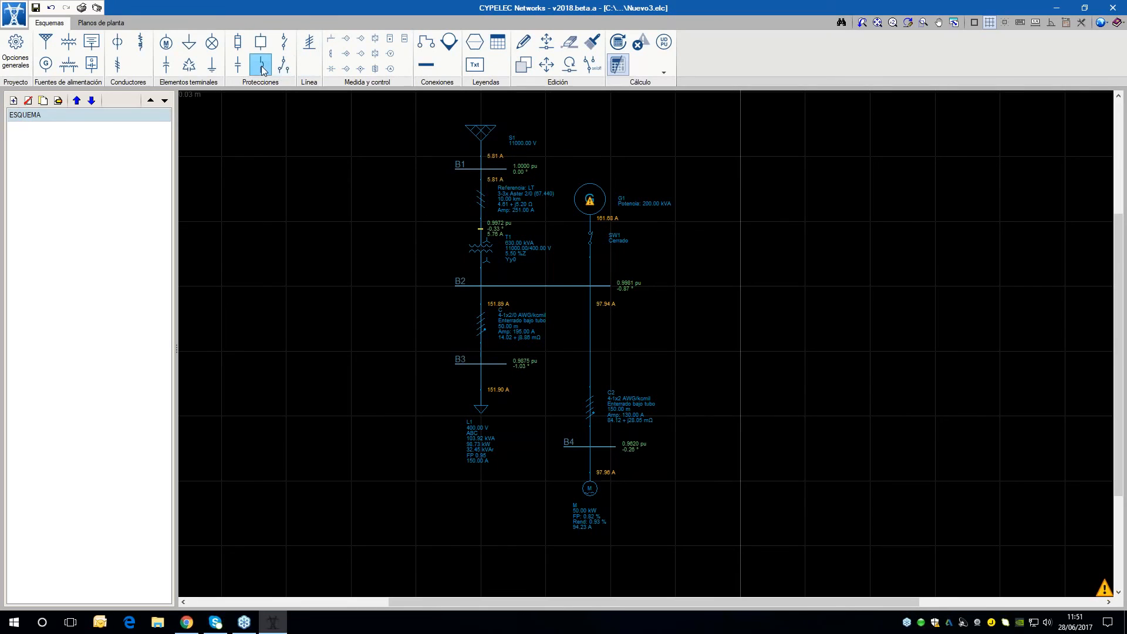
scroll(670, 473, up, 1)
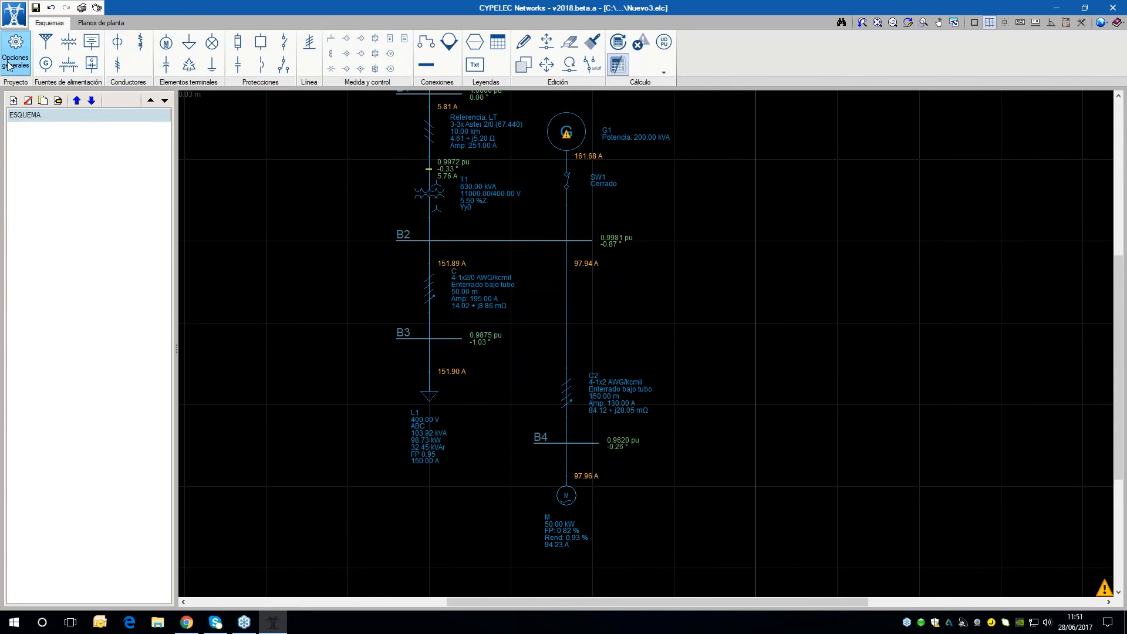
Import only the ABB family into the circuit breaker library, excluding SCHNEIDER
click(9, 65)
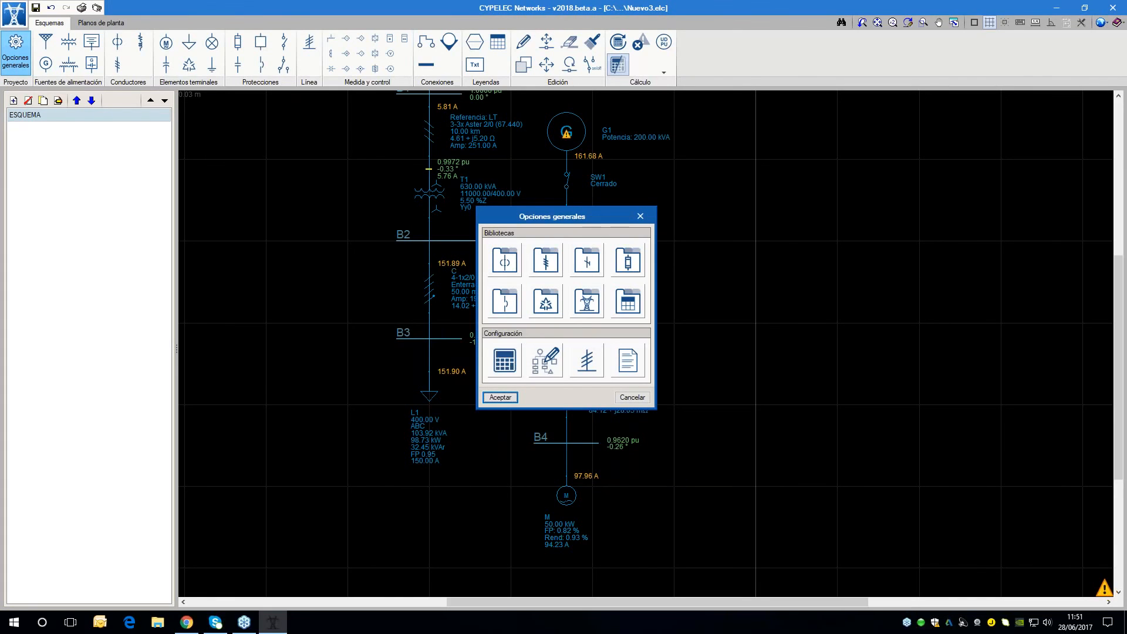
click(513, 312)
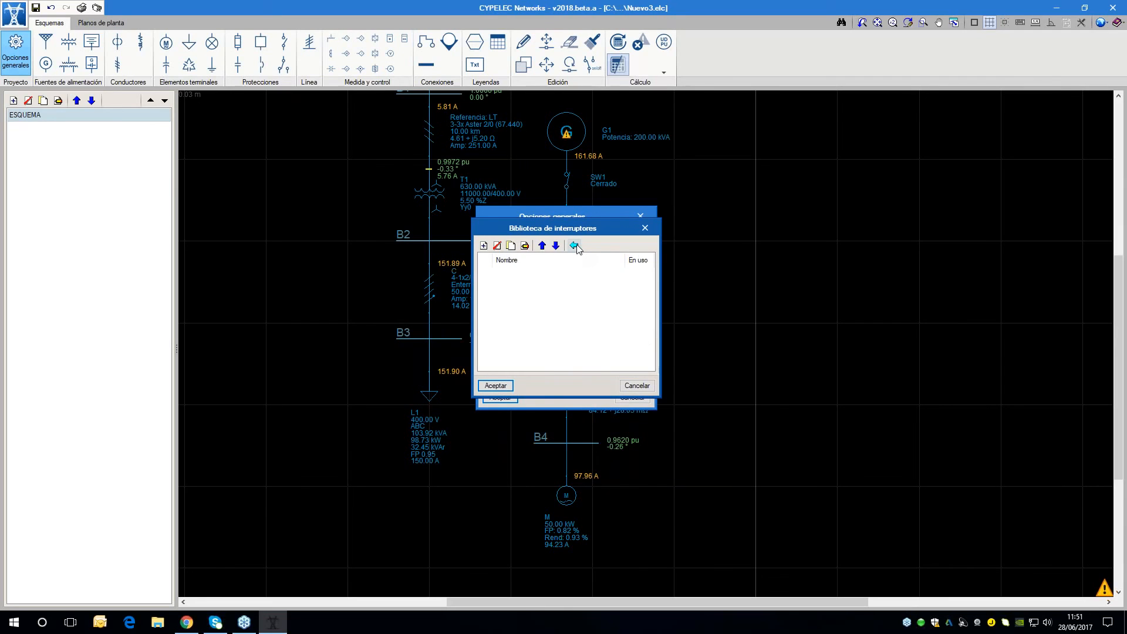
click(575, 246)
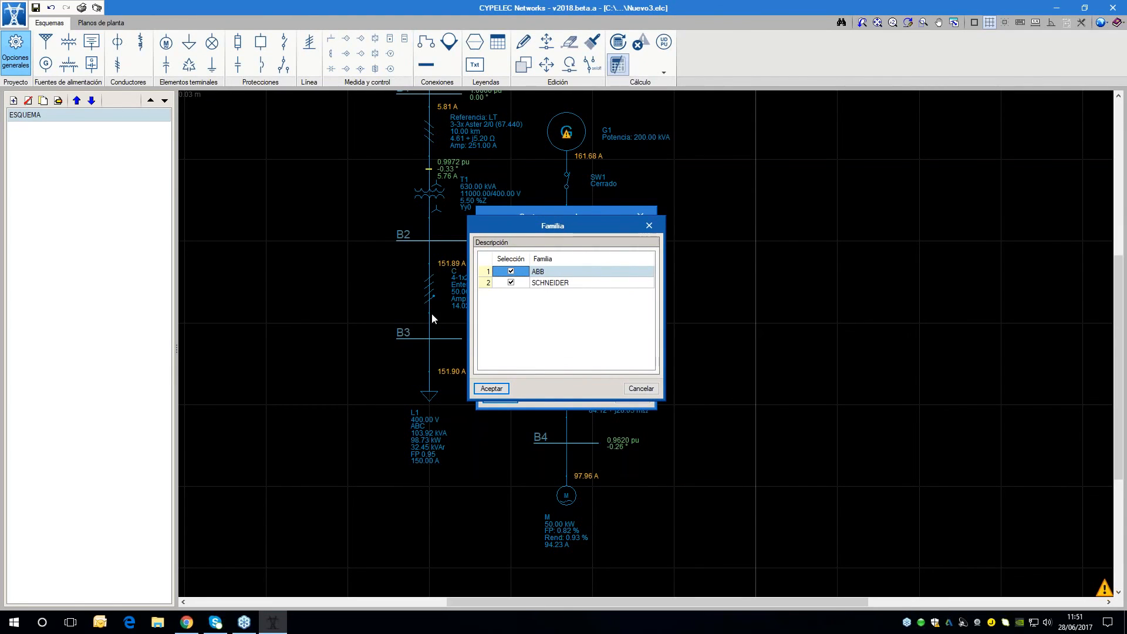
click(522, 282)
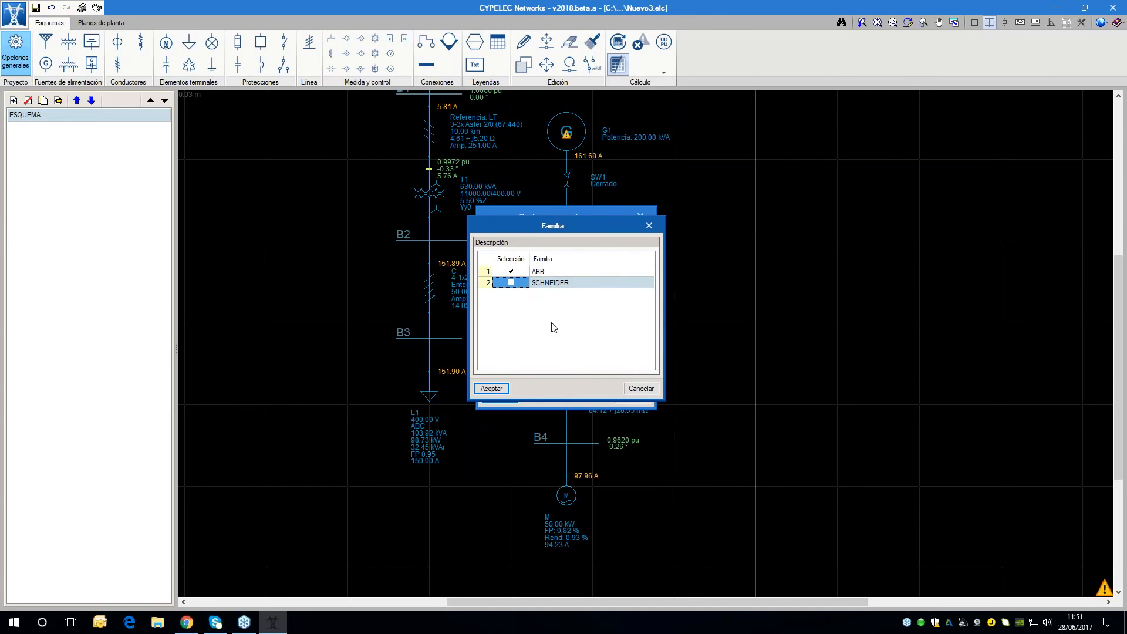
click(509, 392)
Examine ABB's breaker ranges, models and trip types without changing them, and accept the breaker library and general options
click(536, 252)
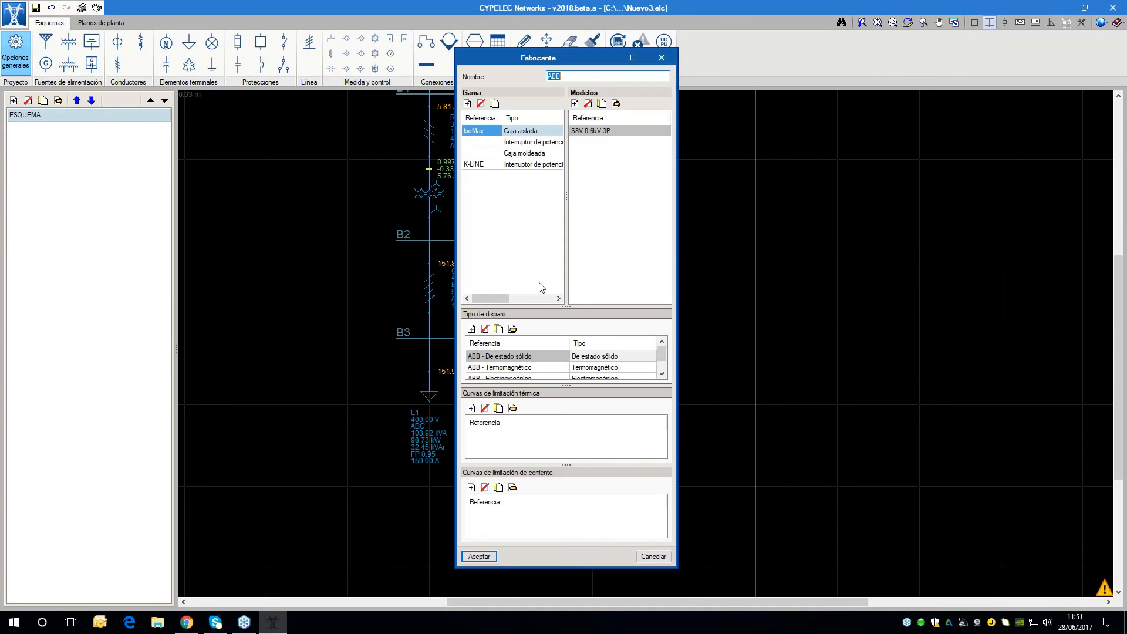
drag(677, 145, 1126, 143)
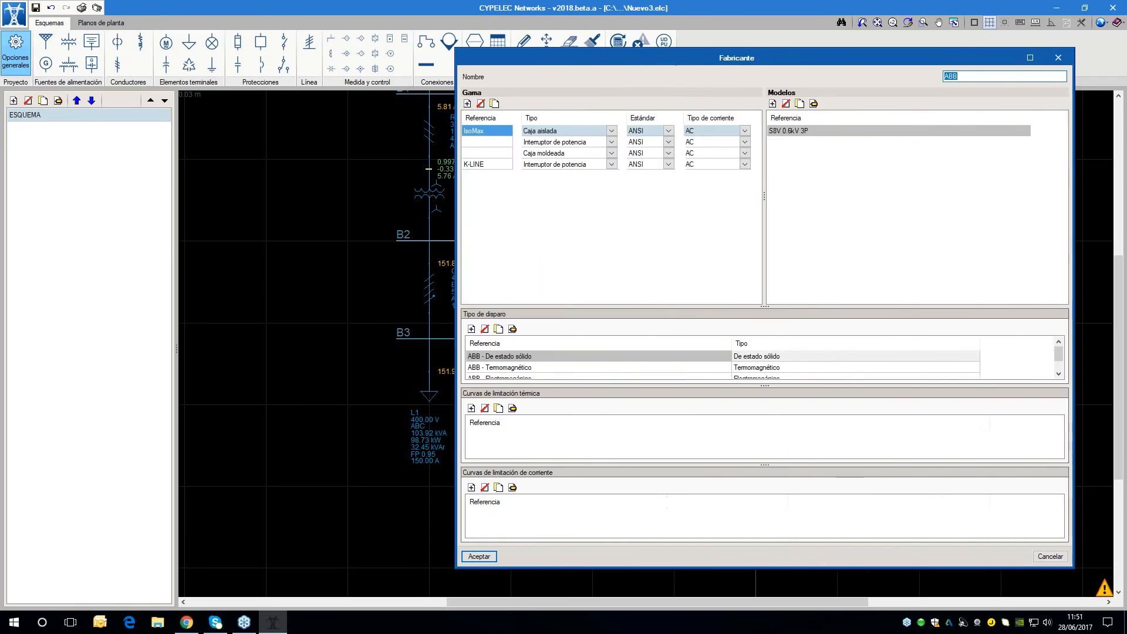
drag(785, 61, 359, 35)
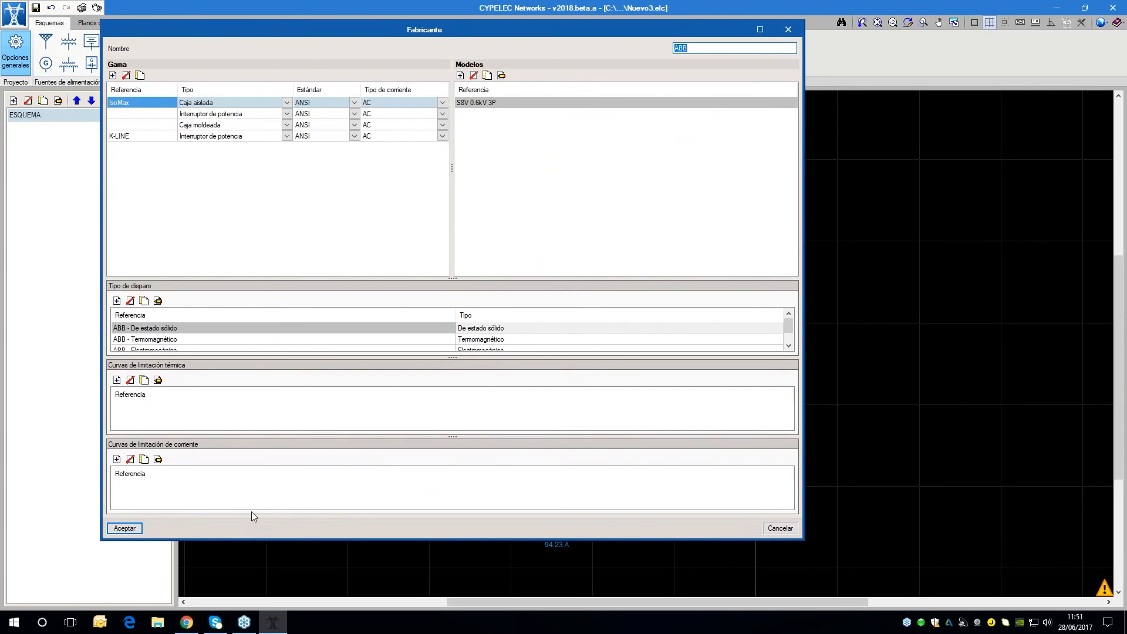
drag(251, 538, 252, 597)
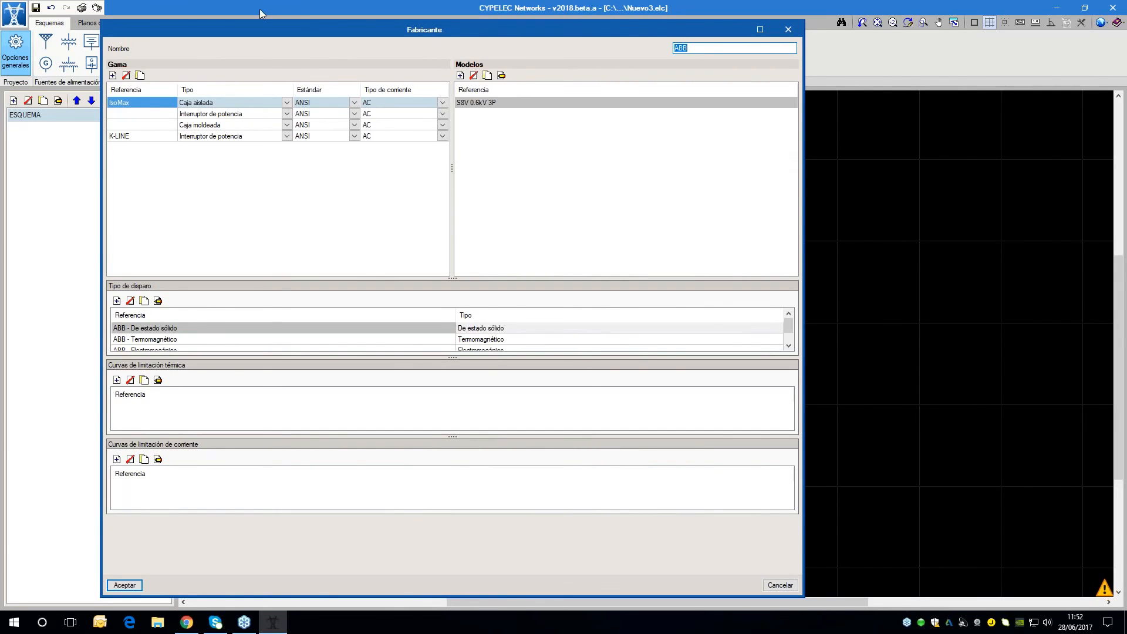
click(780, 585)
click(492, 389)
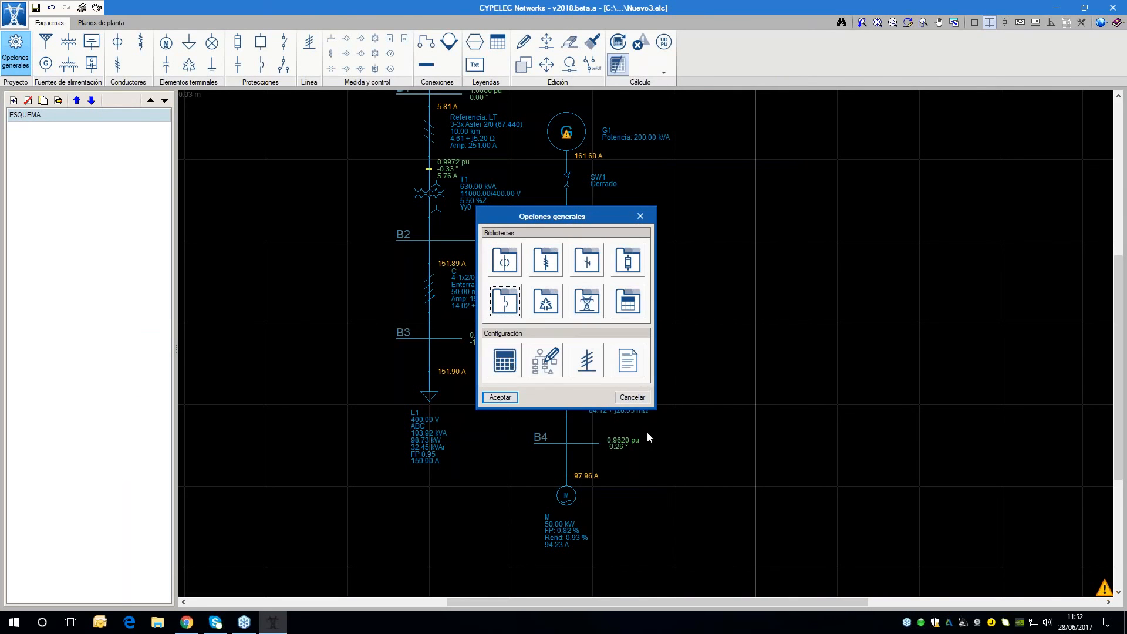
click(500, 397)
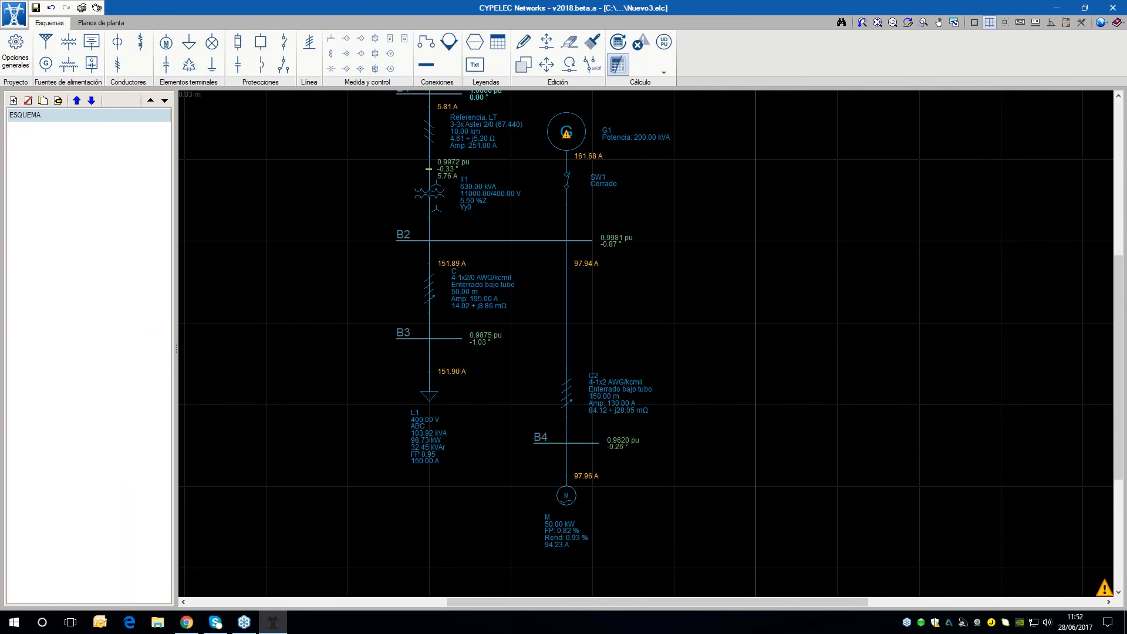
Start a low-voltage circuit breaker and limit the catalogue to electromechanical trip units
click(262, 66)
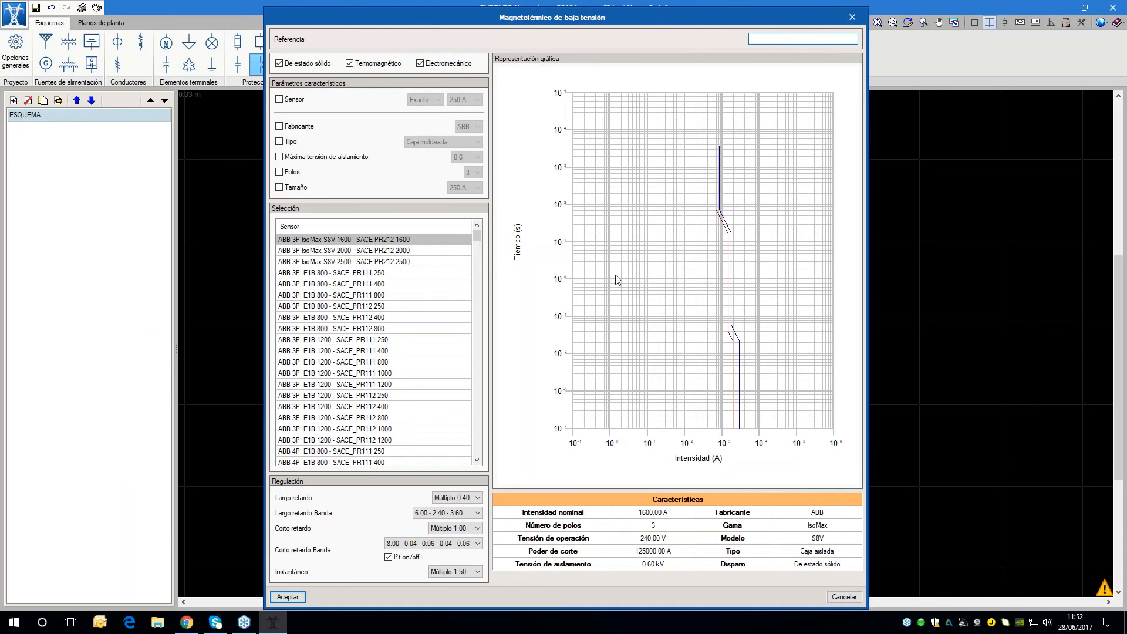
drag(526, 17, 672, 4)
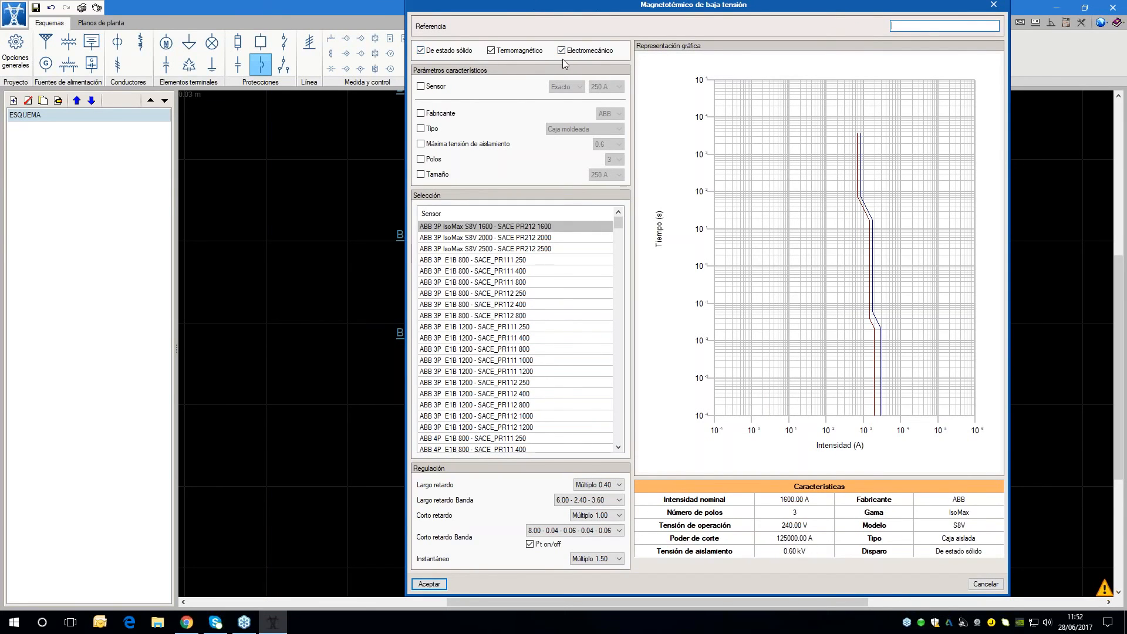
click(493, 53)
click(421, 51)
drag(460, 8, 698, 6)
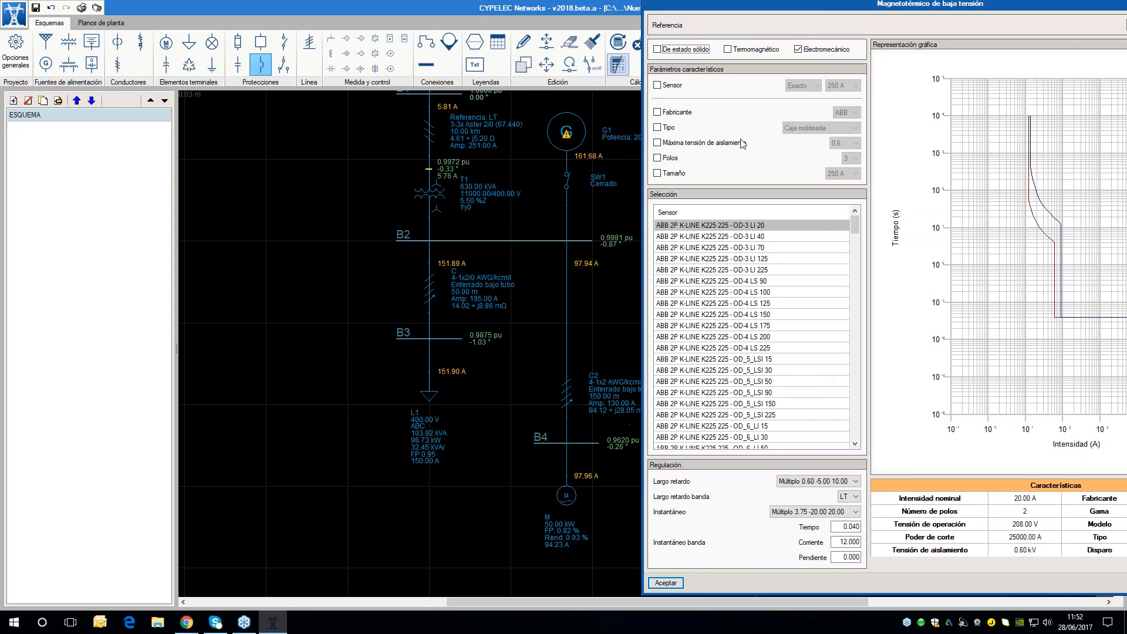
Filter the breaker catalogue by an exact 125 A sensor and 3 poles
click(657, 86)
click(840, 85)
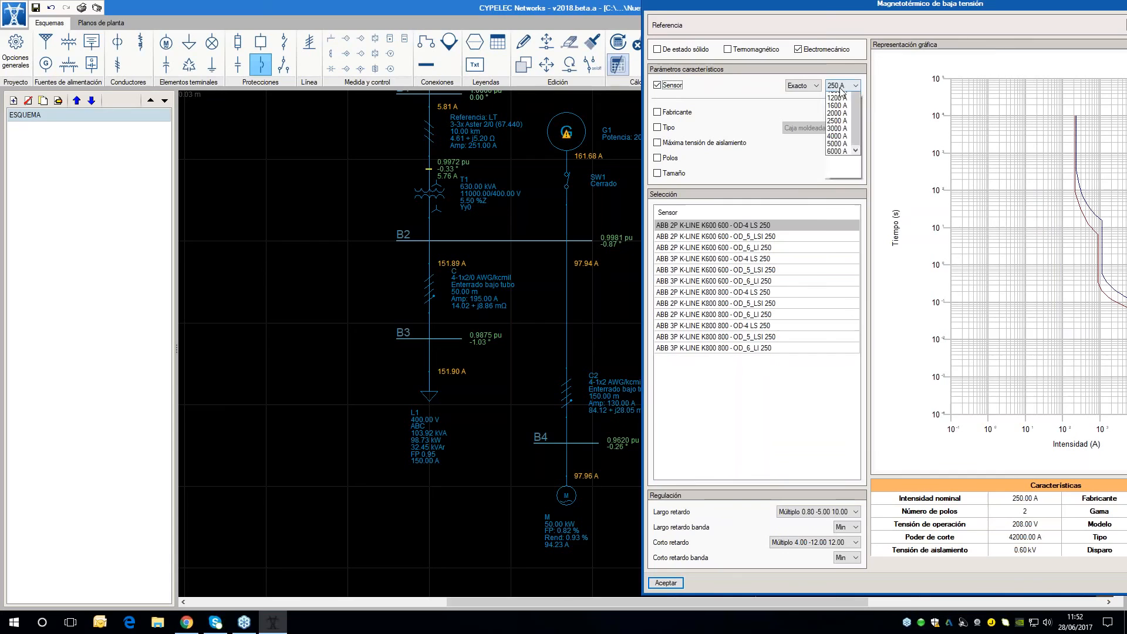
click(838, 144)
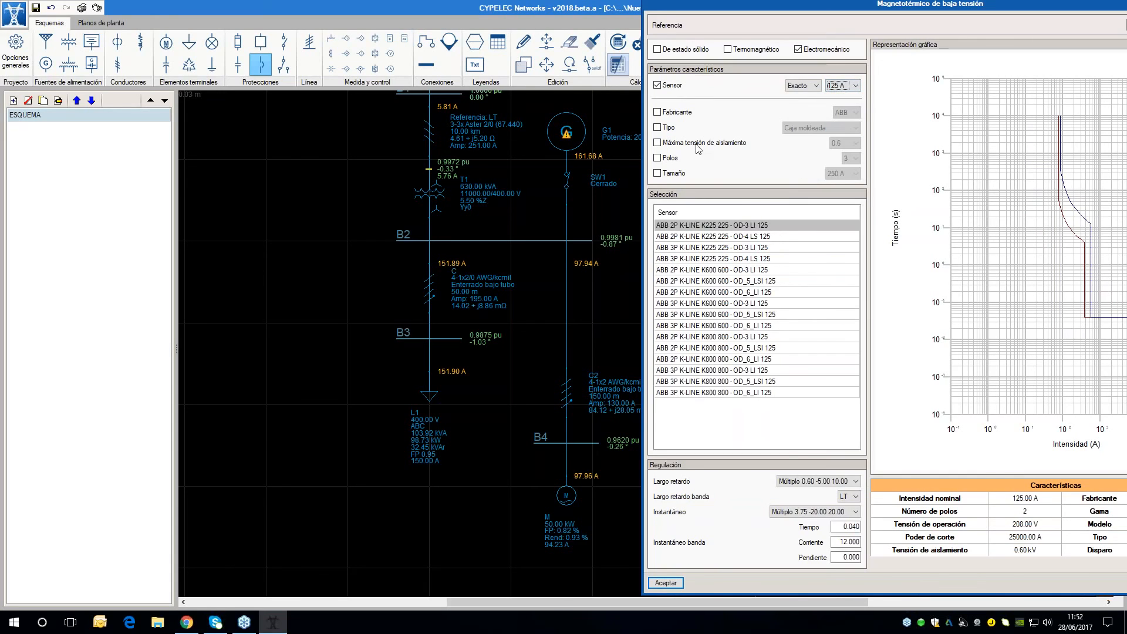
click(670, 160)
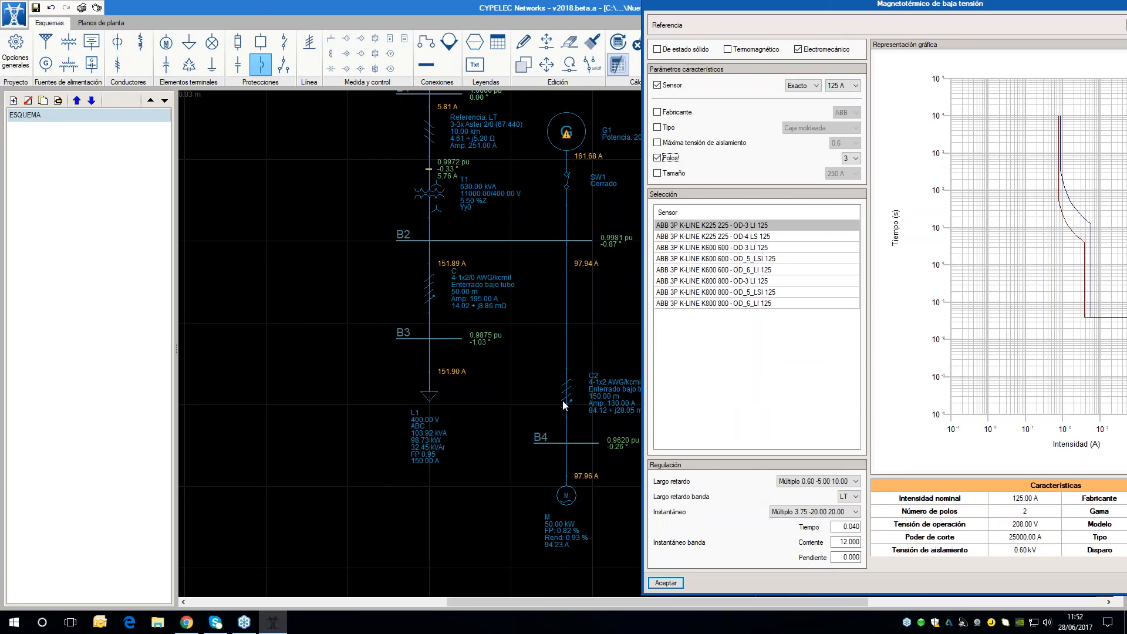
click(848, 157)
click(844, 197)
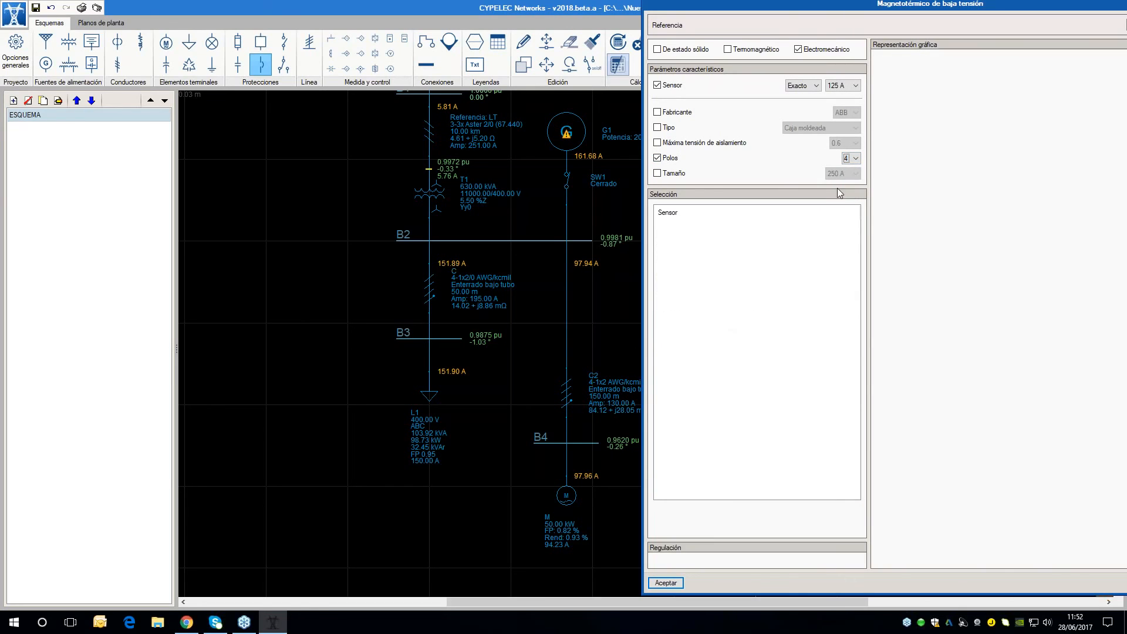
click(849, 158)
click(840, 186)
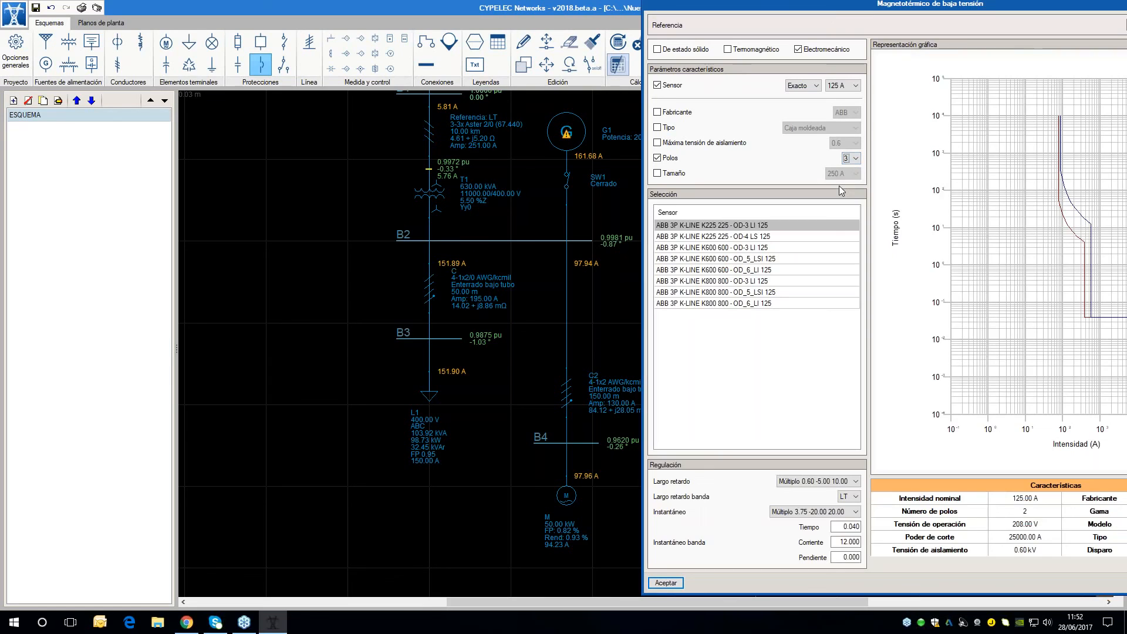
Select the ABB 3P K-LINE K225 225 - OD-3 LI 125 breaker and accept its data
drag(843, 6, 722, 1)
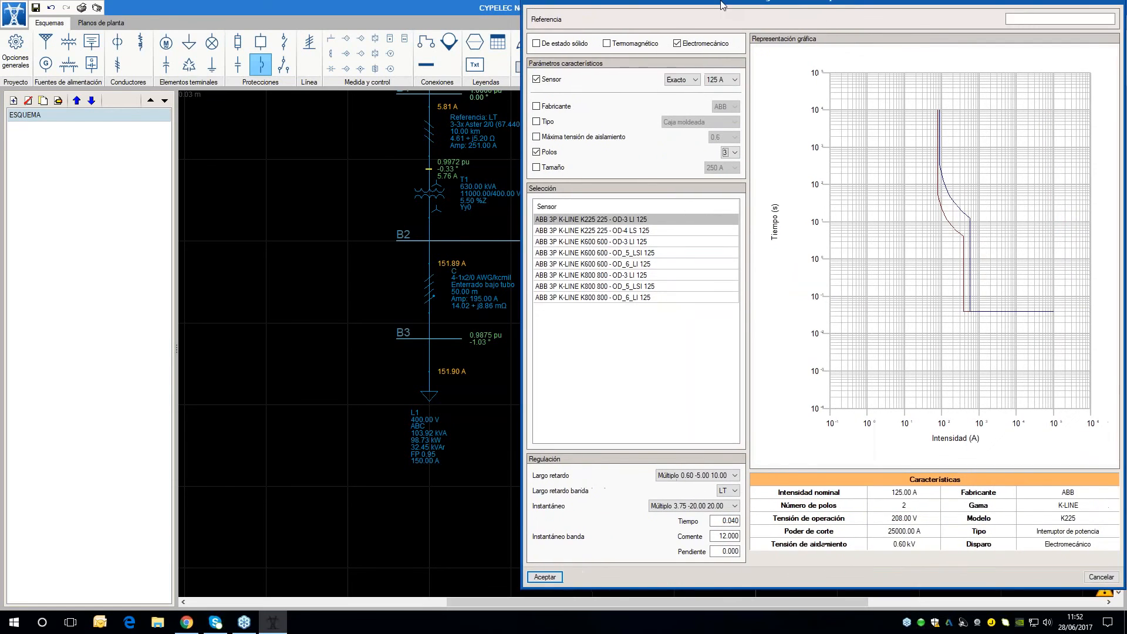
click(602, 222)
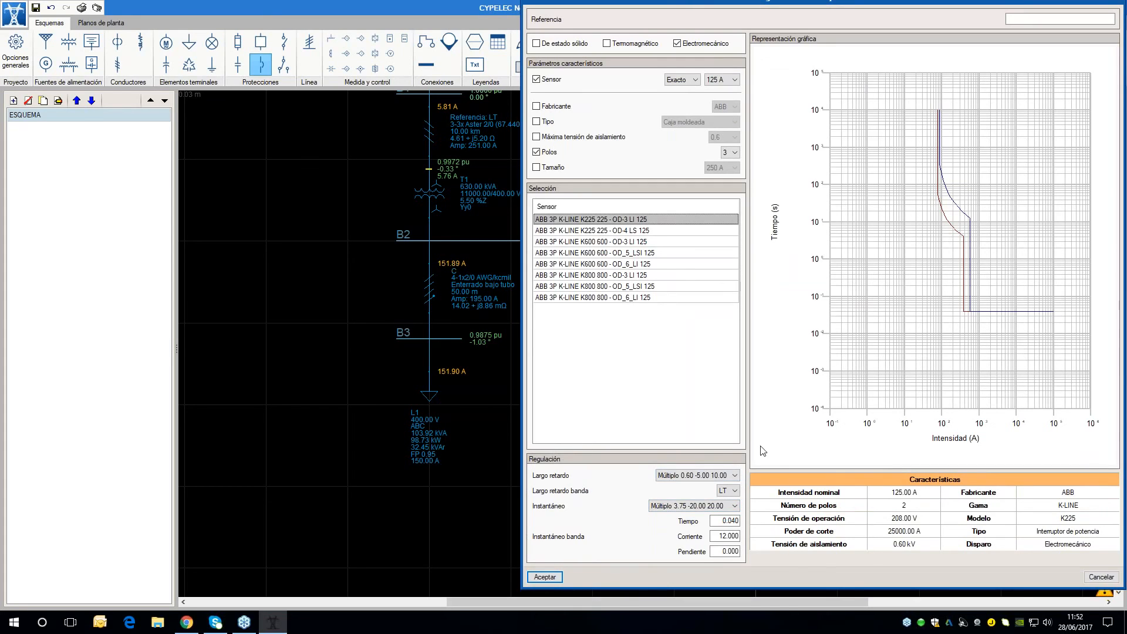
drag(935, 3, 689, 15)
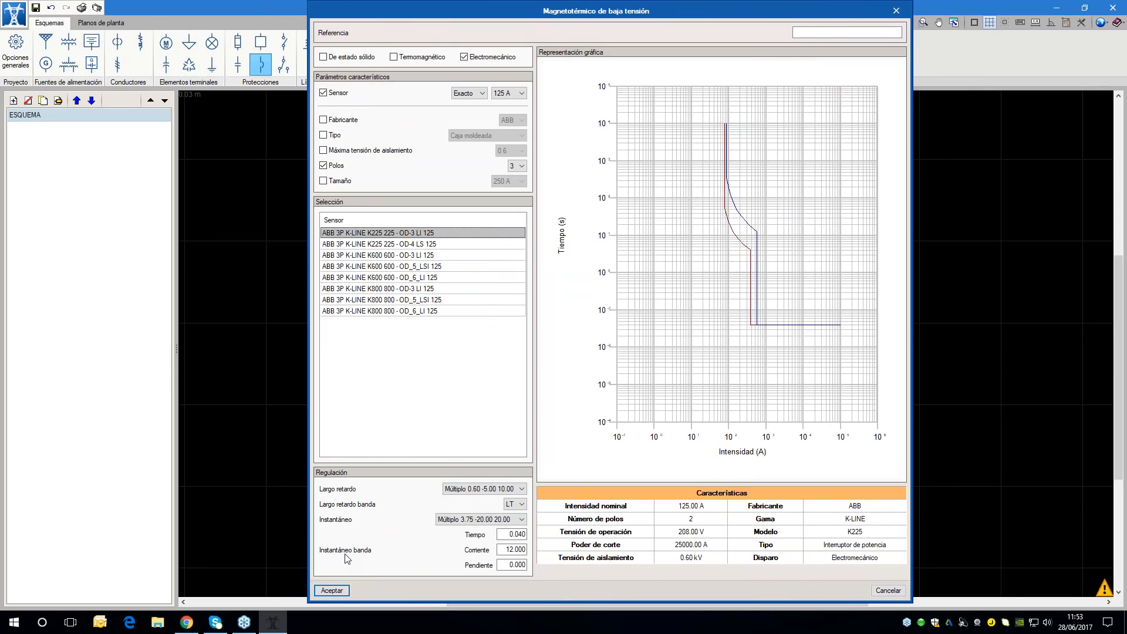
click(331, 590)
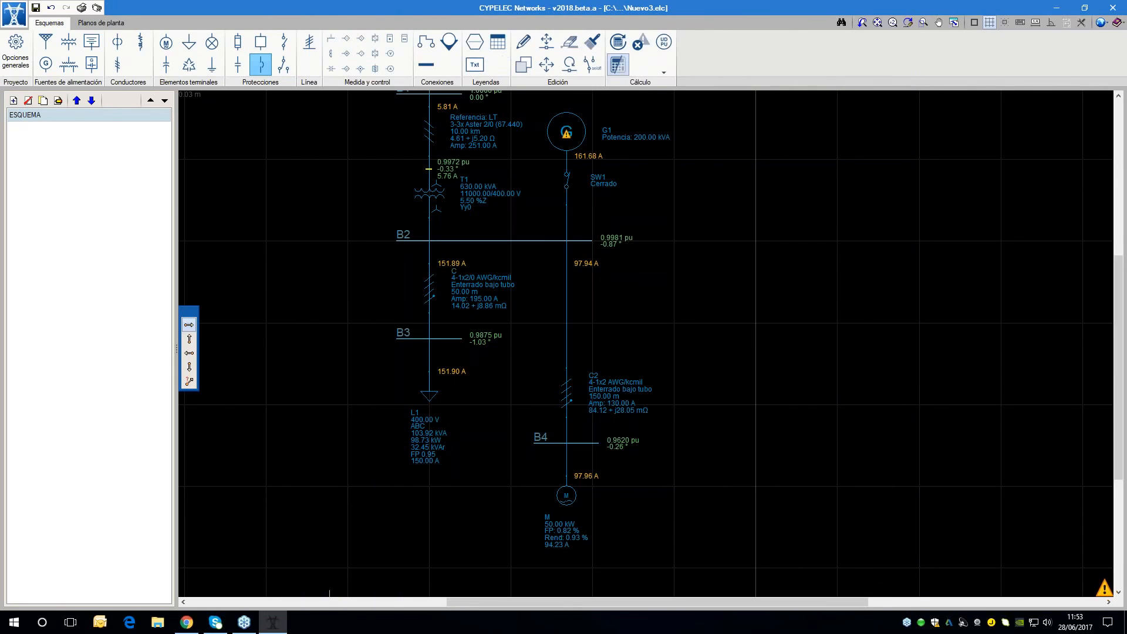
Insert the K-LINE K225 breaker in the motor branch below bus B2 and connect its lower end to cable C2
click(567, 291)
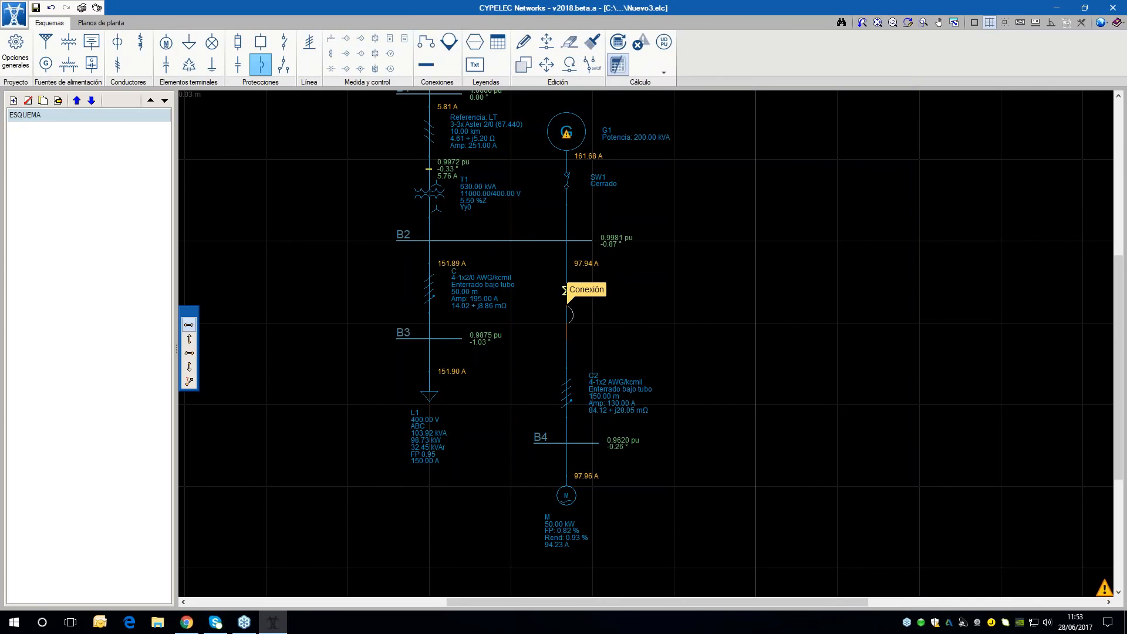
scroll(663, 229, up, 3)
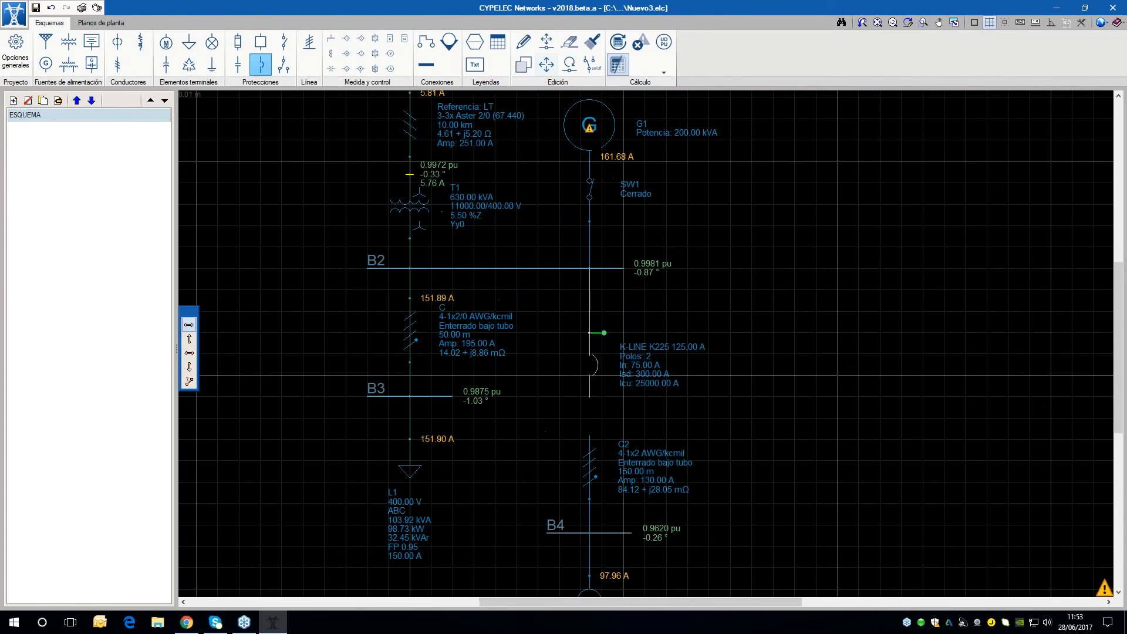
click(426, 43)
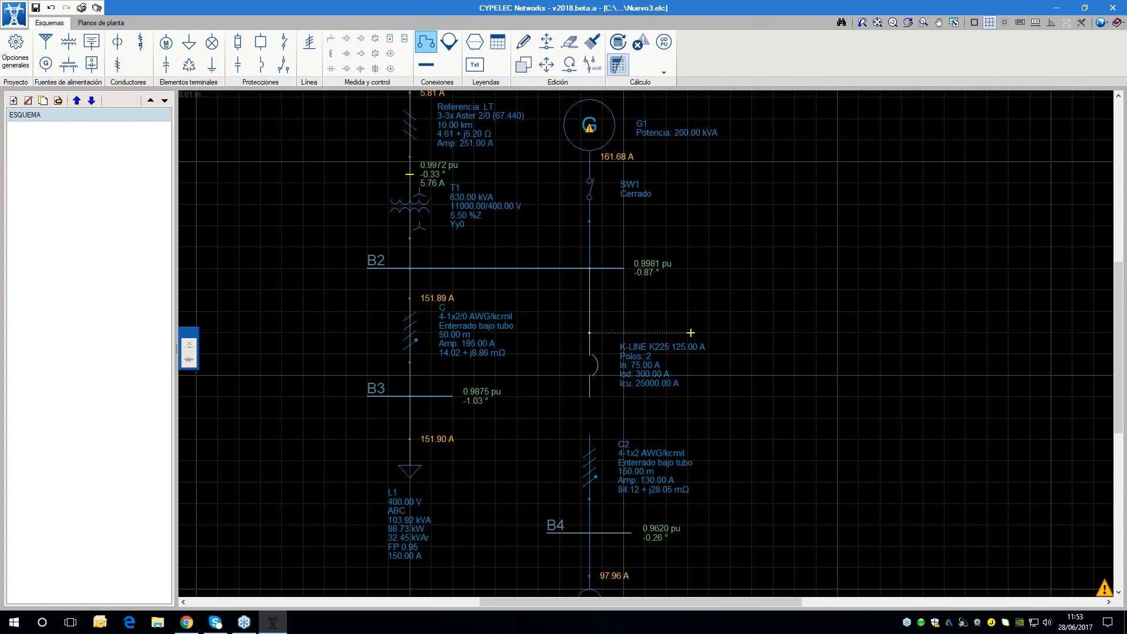
scroll(620, 383, up, 2)
click(577, 404)
click(577, 456)
scroll(464, 298, down, 2)
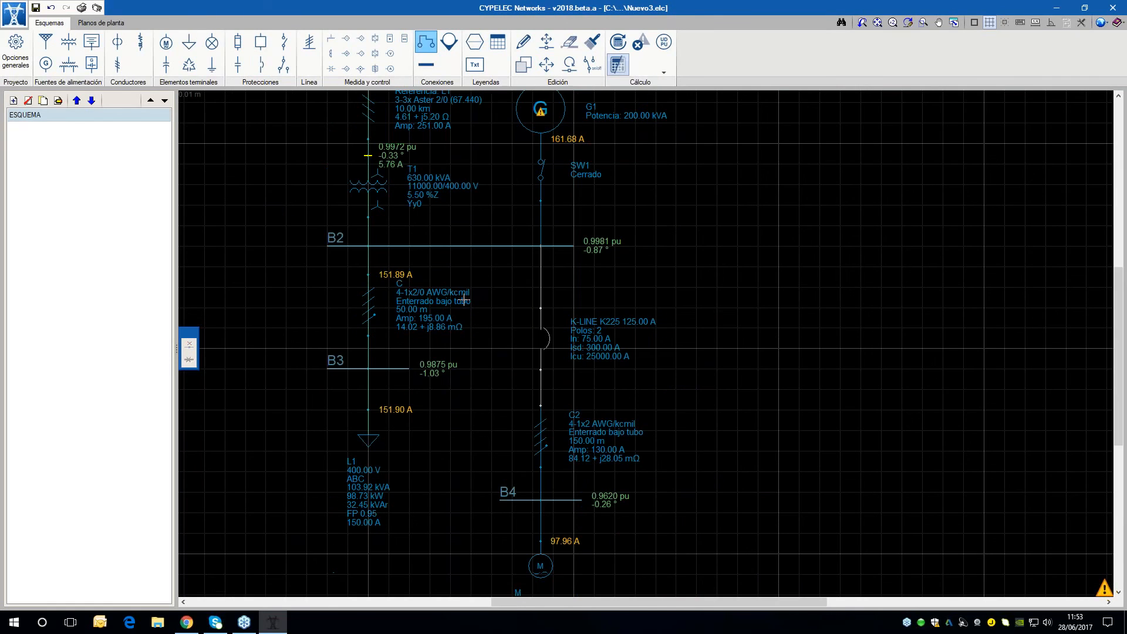
Recalculate the network and examine the list of checks for generator G1 and the K-LINE K225 breaker
click(619, 42)
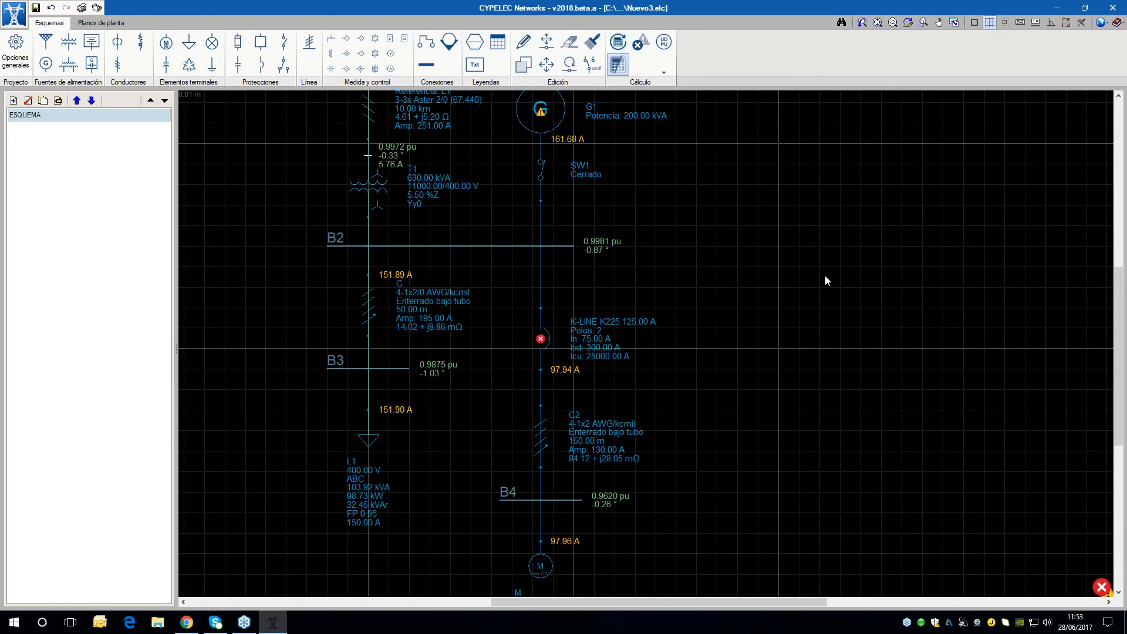
mouse_move(544, 354)
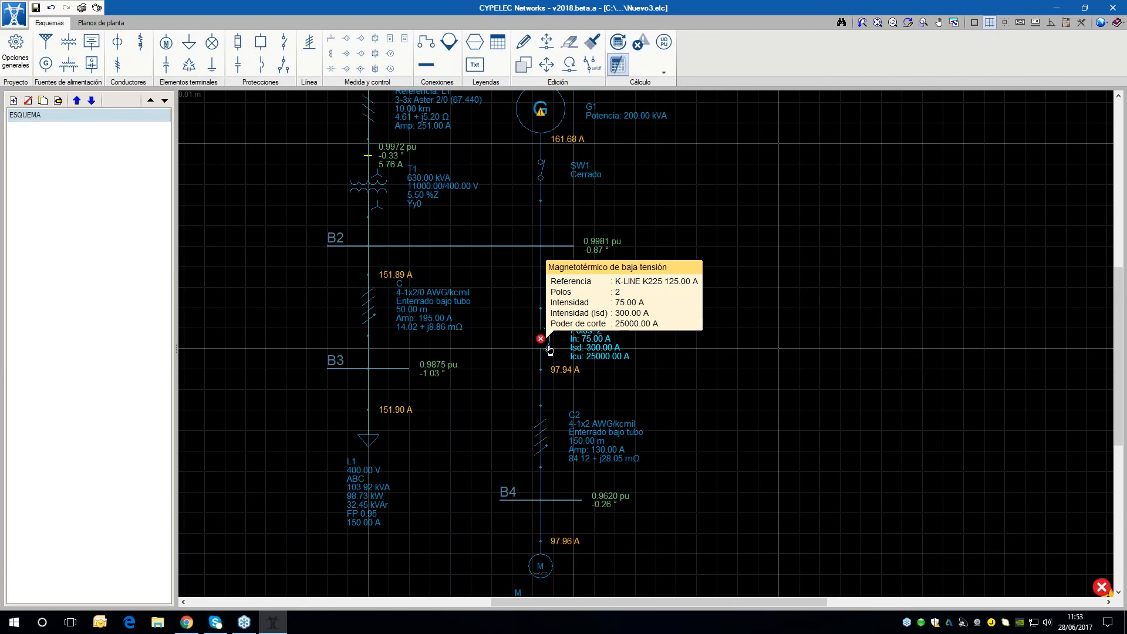
click(641, 41)
drag(654, 282, 838, 232)
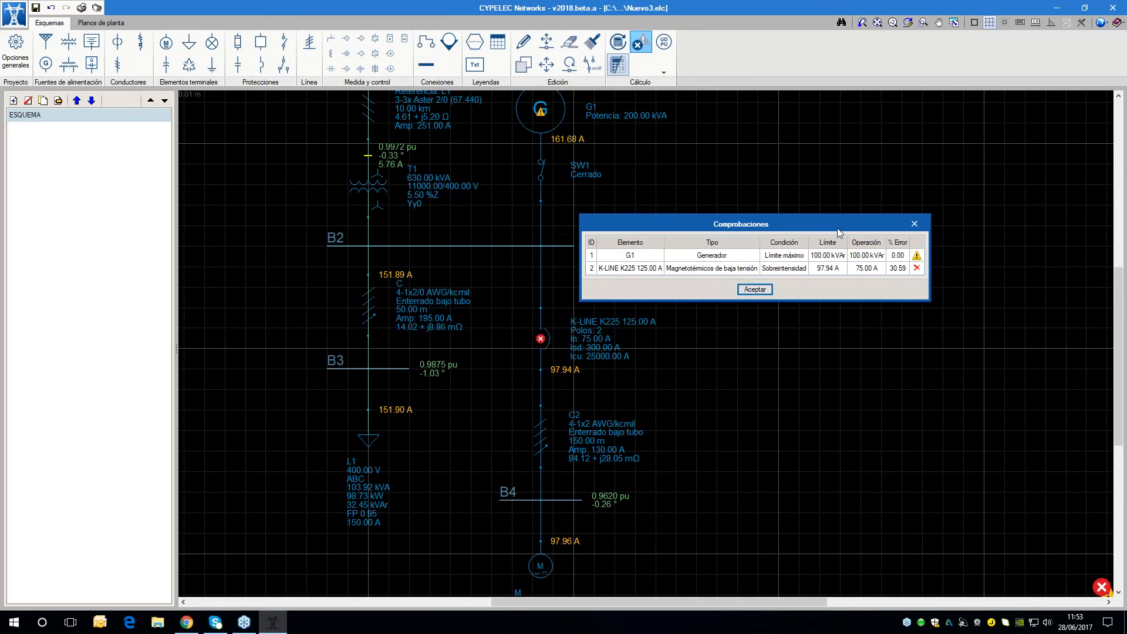
Dismiss the checks list, open the K-LINE K225 breaker's data and examine its time-current curves
click(755, 290)
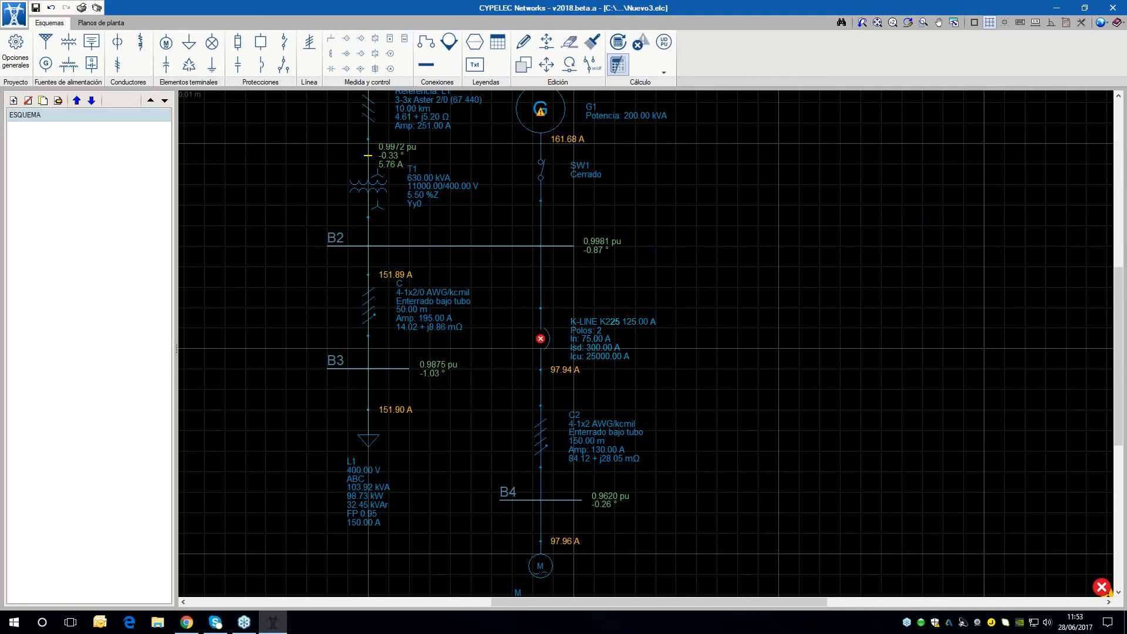
double_click(540, 339)
scroll(730, 192, down, 4)
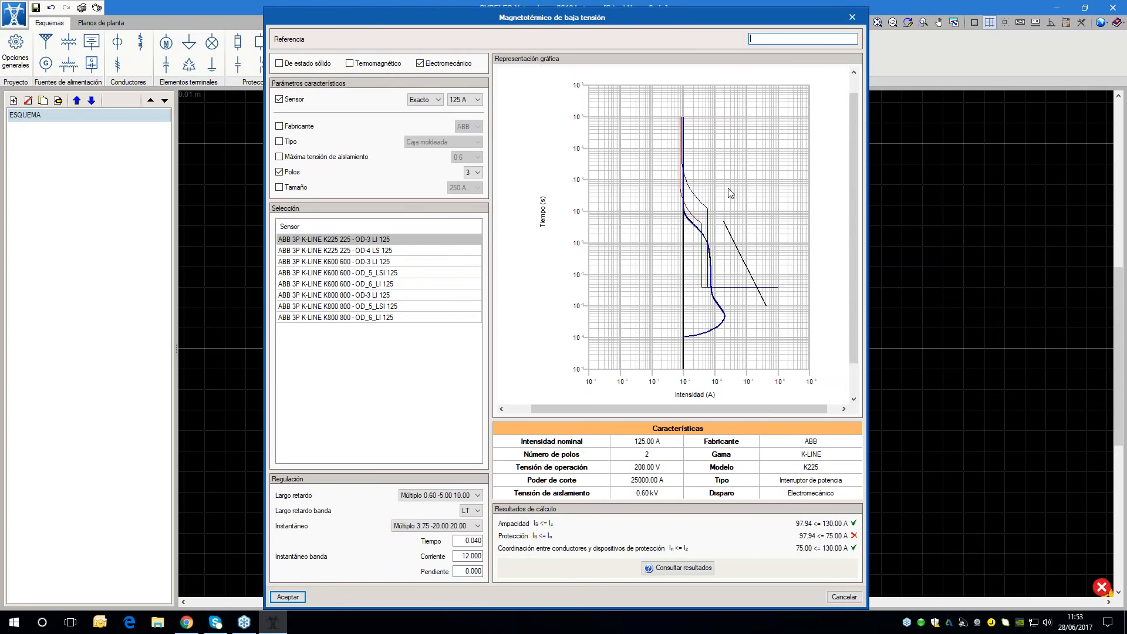
scroll(676, 162, up, 5)
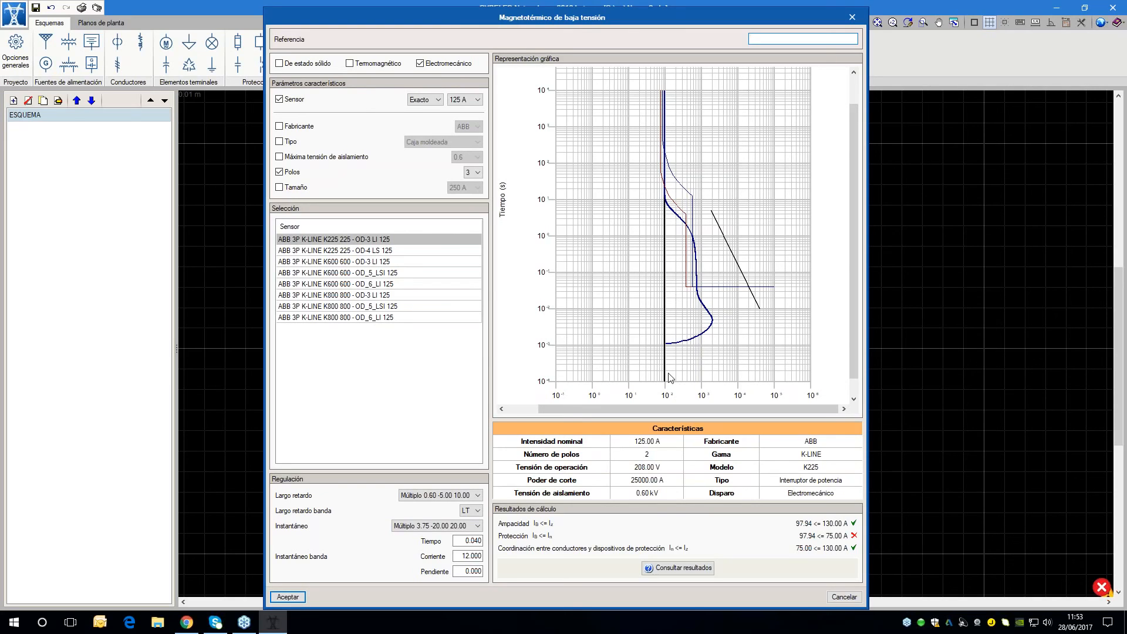
scroll(670, 399, up, 3)
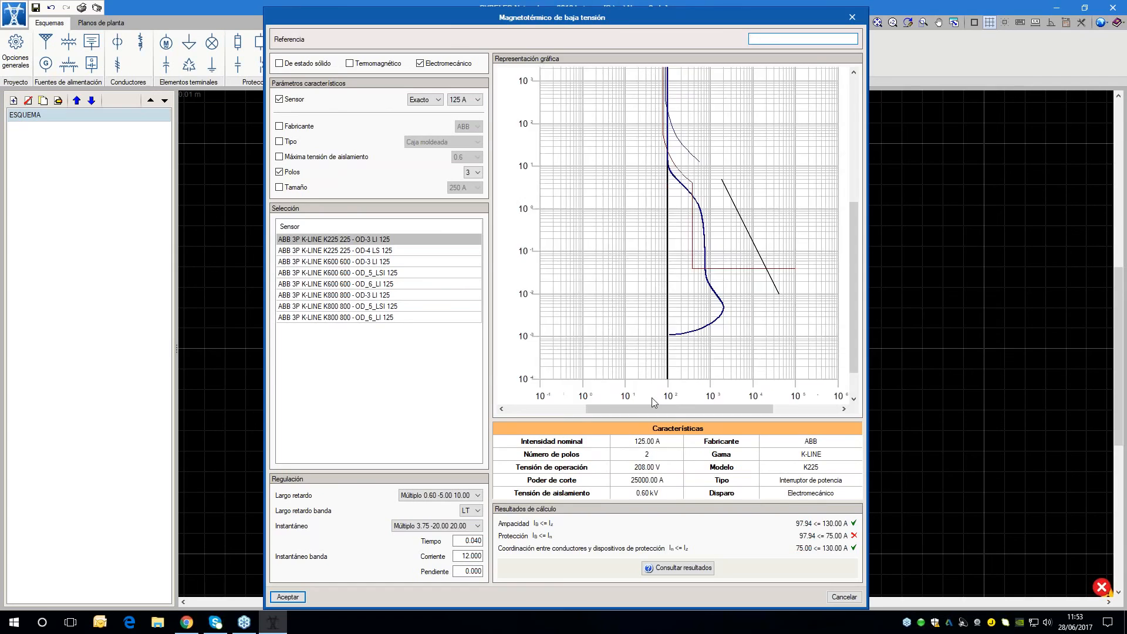
scroll(678, 322, down, 3)
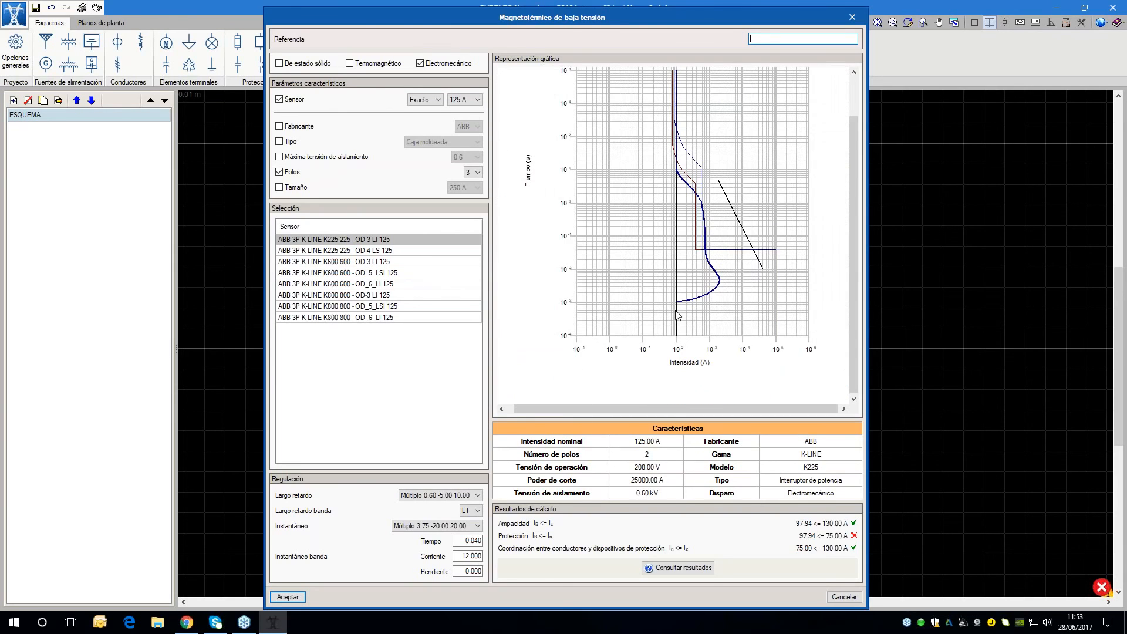
scroll(773, 274, up, 2)
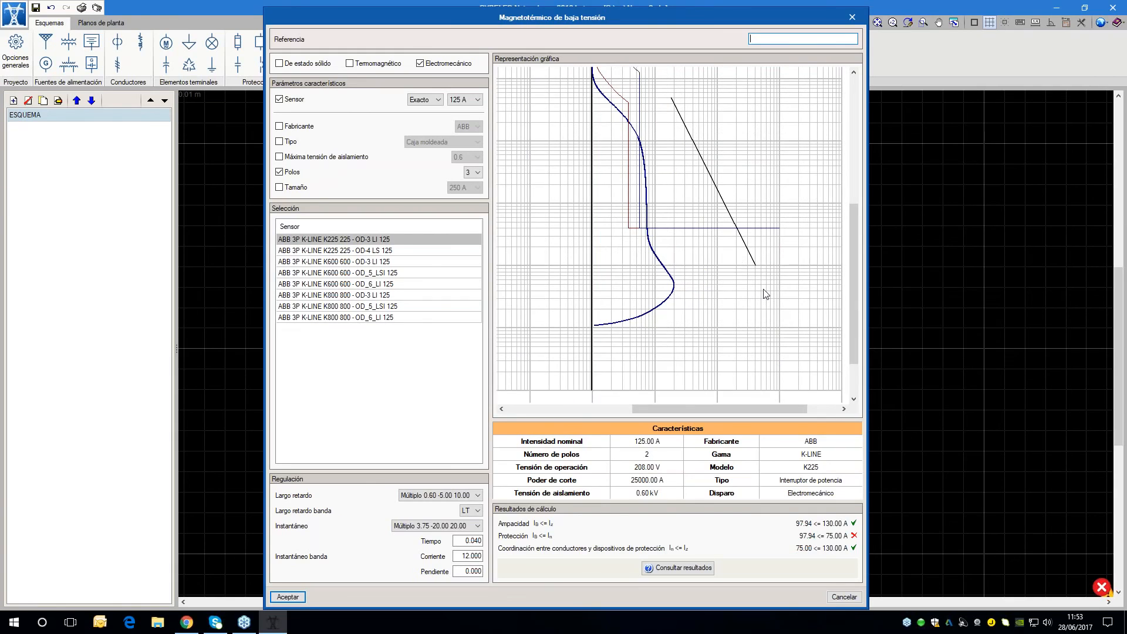
scroll(762, 294, down, 2)
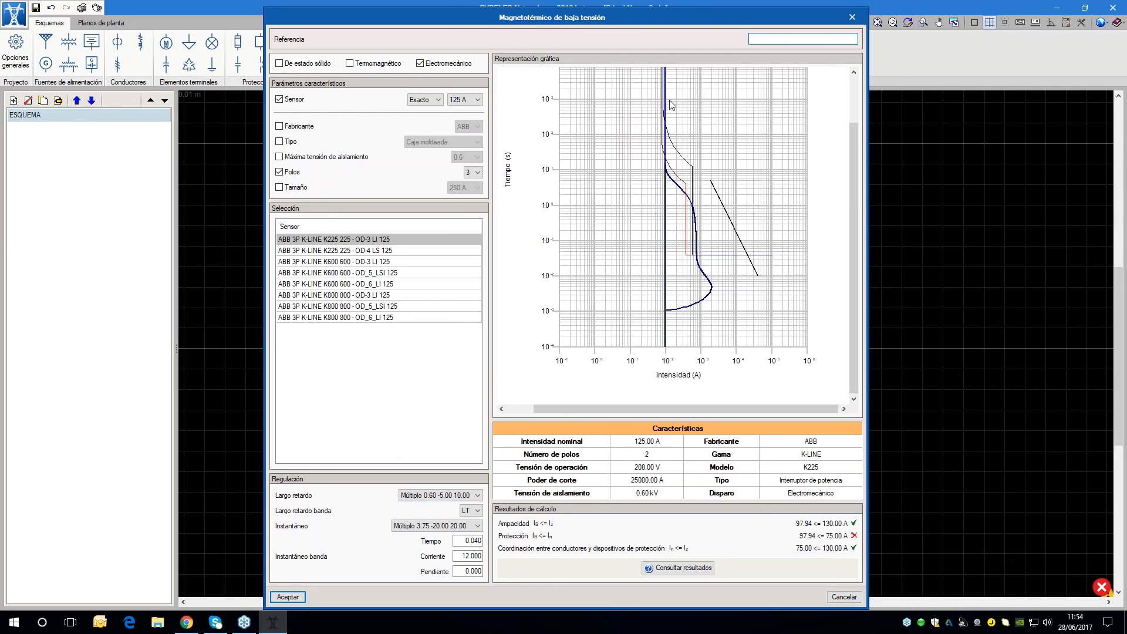
Set the breaker's long delay to Múltiplo 1.00 -5.00 10.00 and inspect the updated time-current curves in detail
click(445, 497)
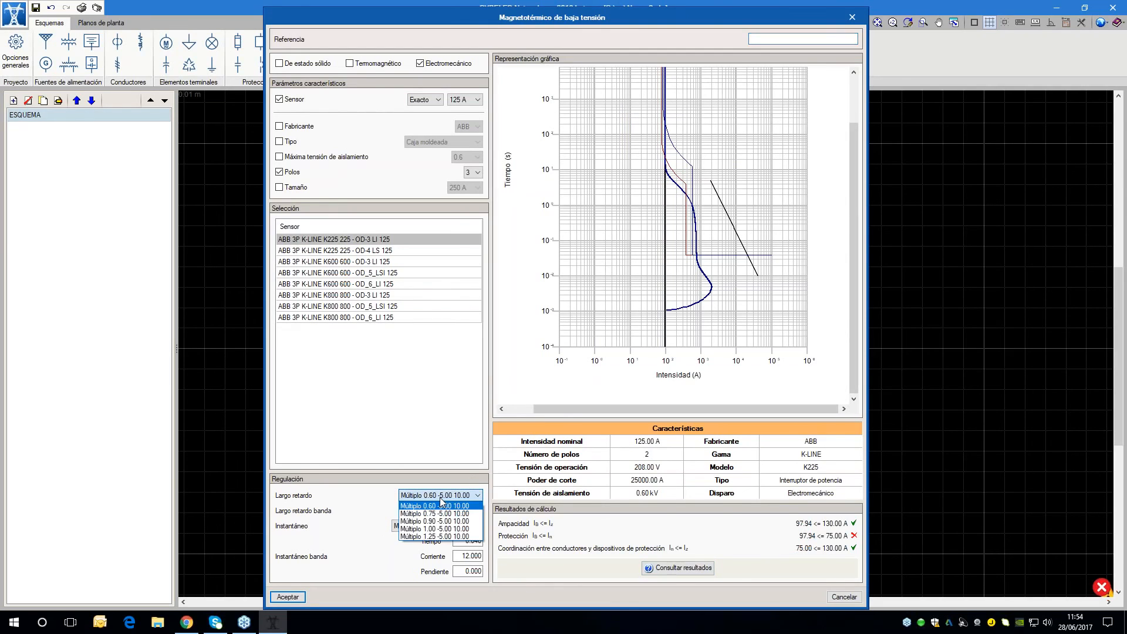
click(424, 532)
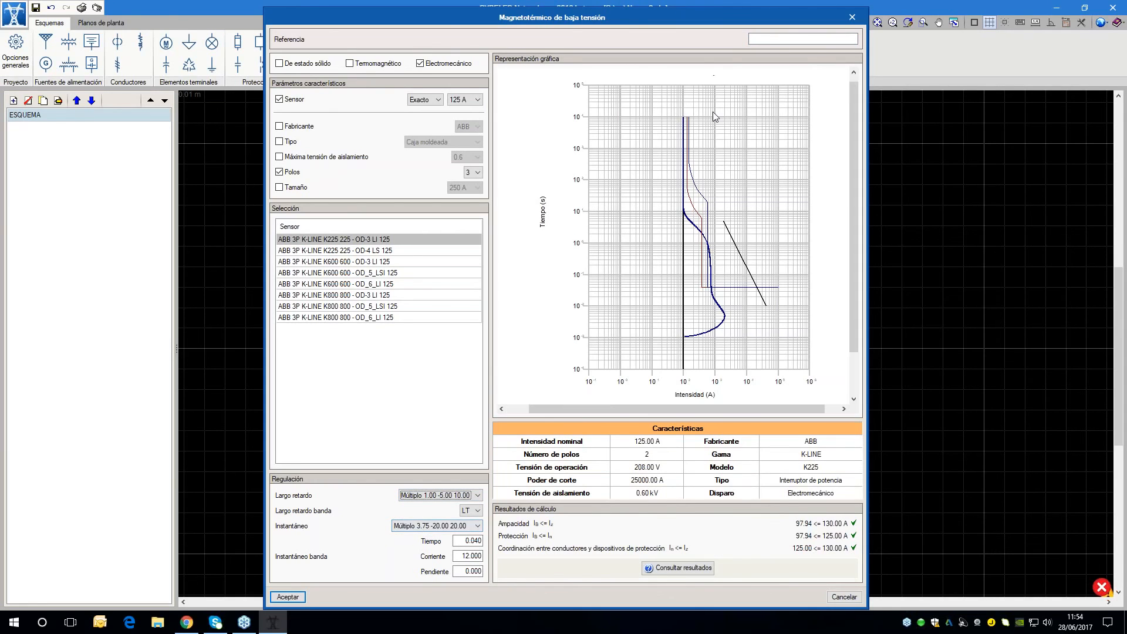
scroll(714, 116, up, 2)
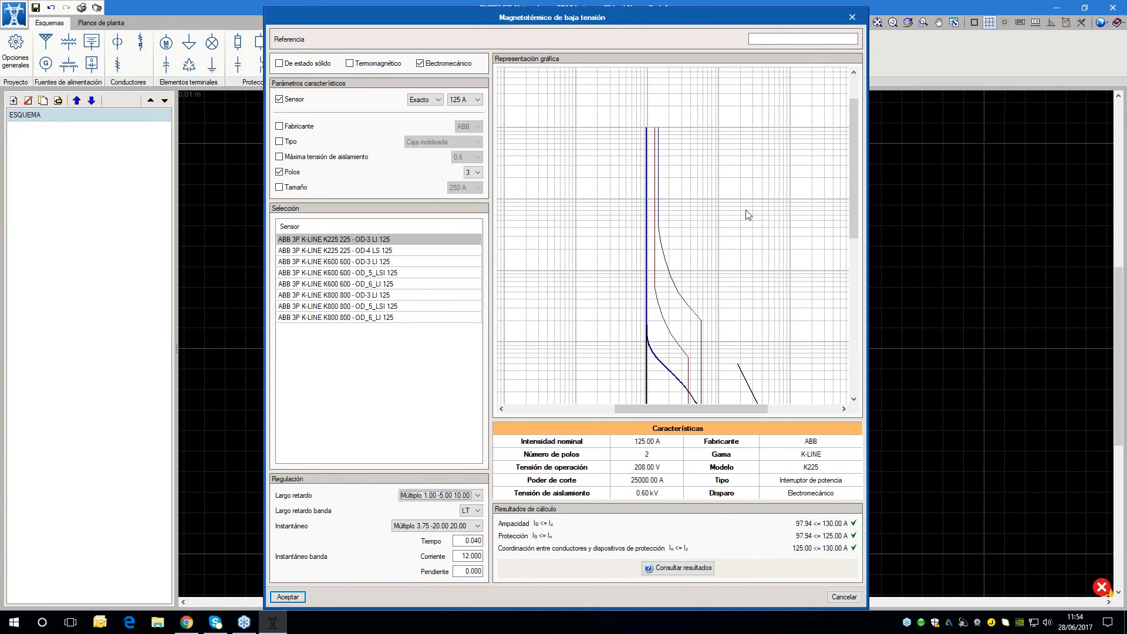
scroll(656, 176, up, 3)
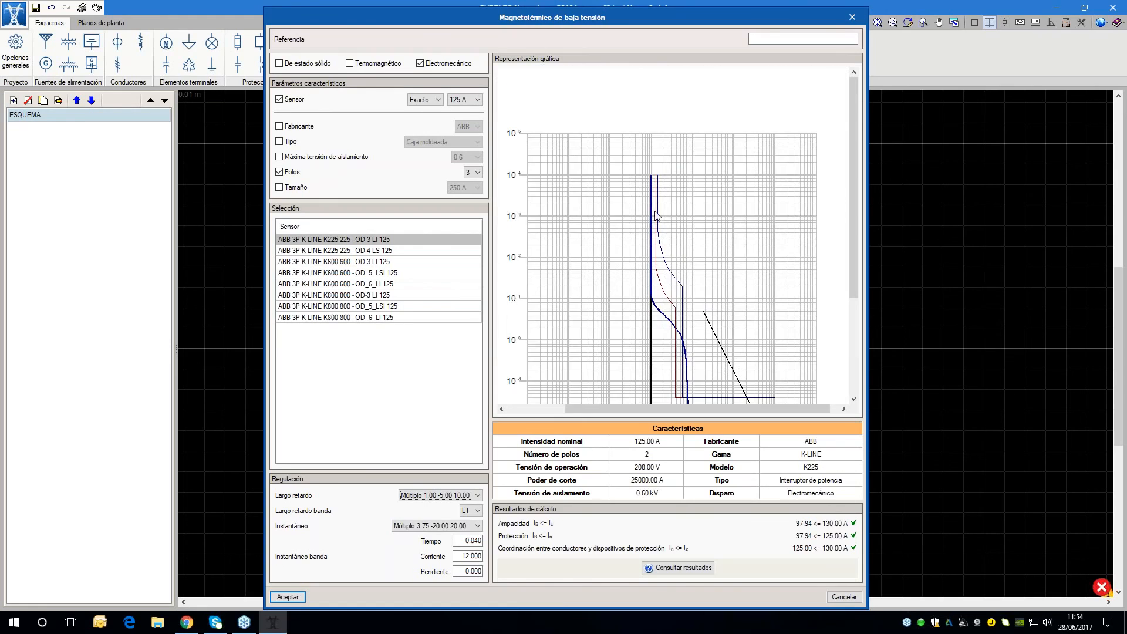
scroll(764, 196, down, 2)
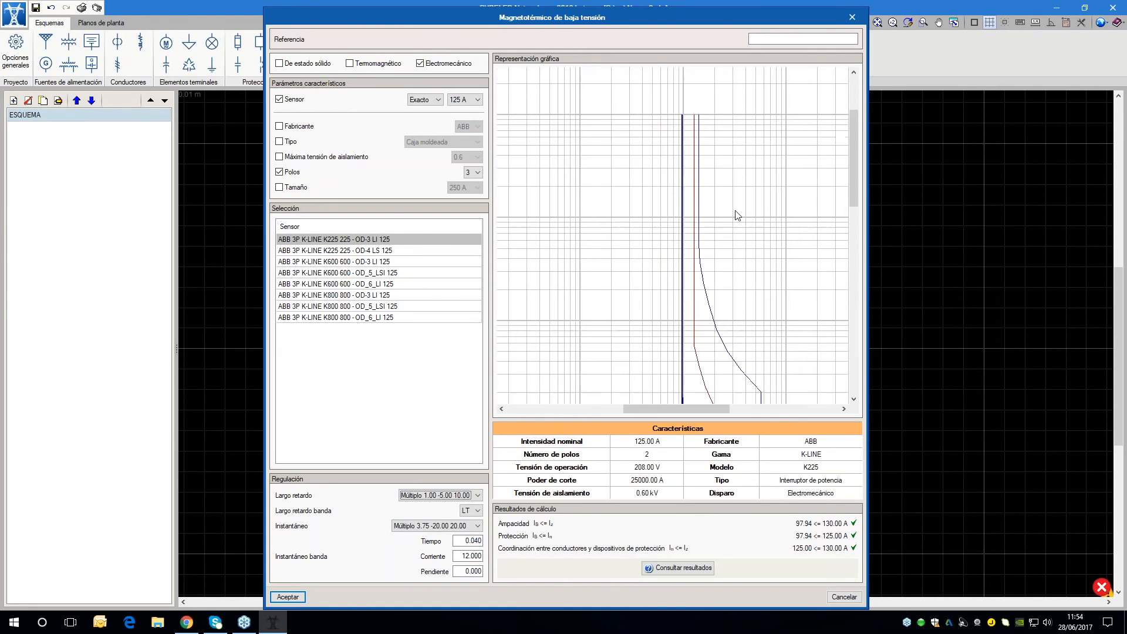
scroll(732, 229, down, 1)
scroll(704, 170, down, 1)
scroll(737, 206, down, 1)
scroll(739, 205, up, 2)
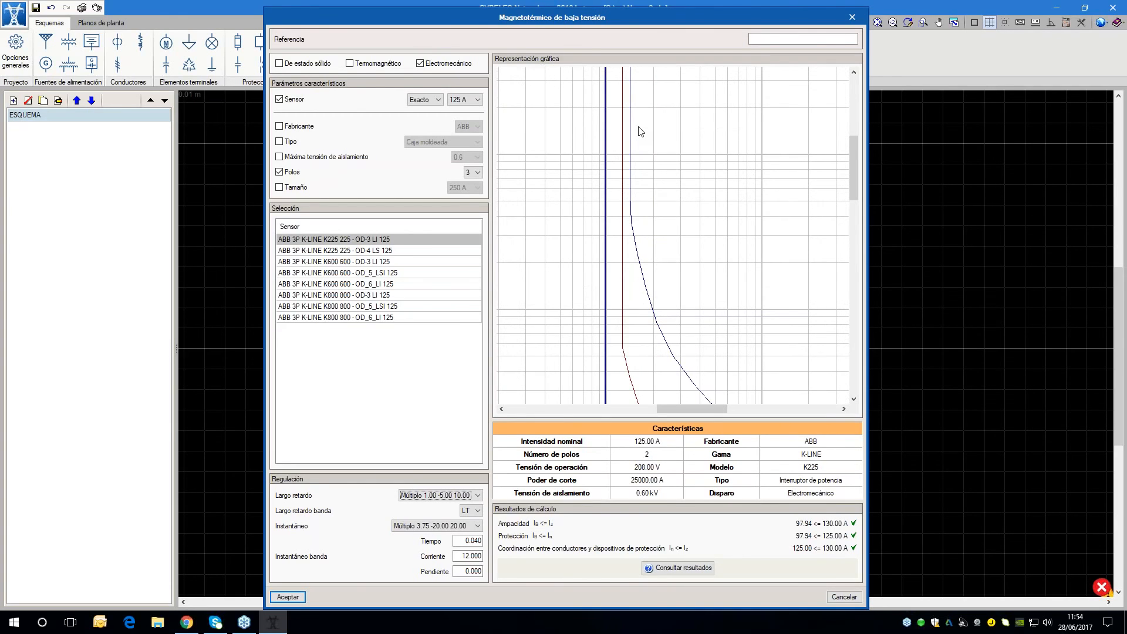
scroll(640, 130, down, 3)
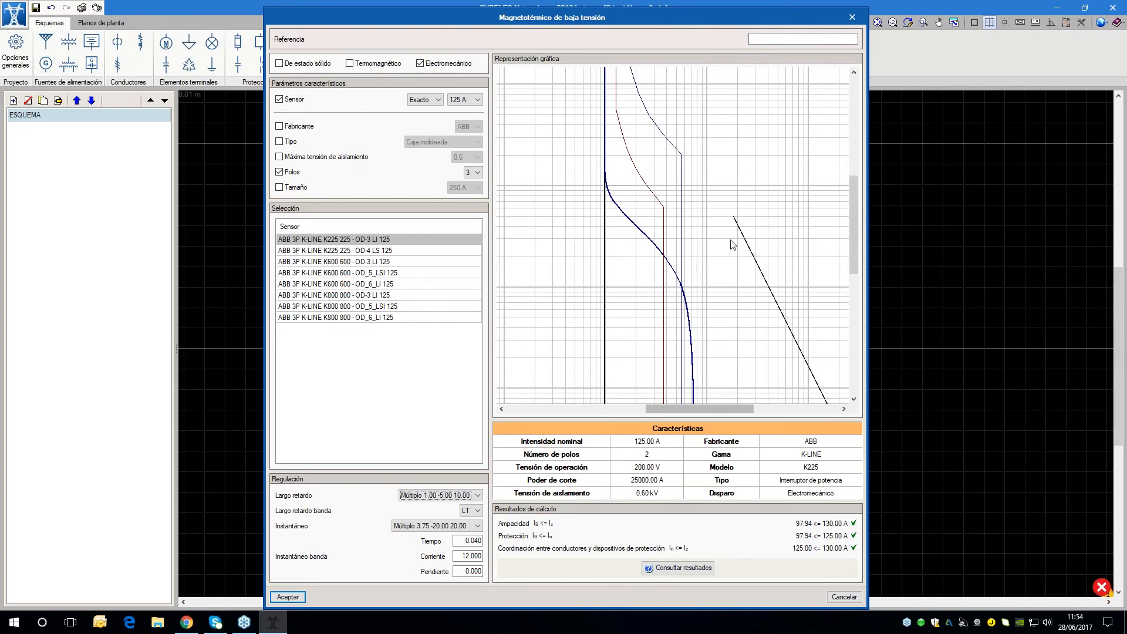
scroll(688, 309, down, 3)
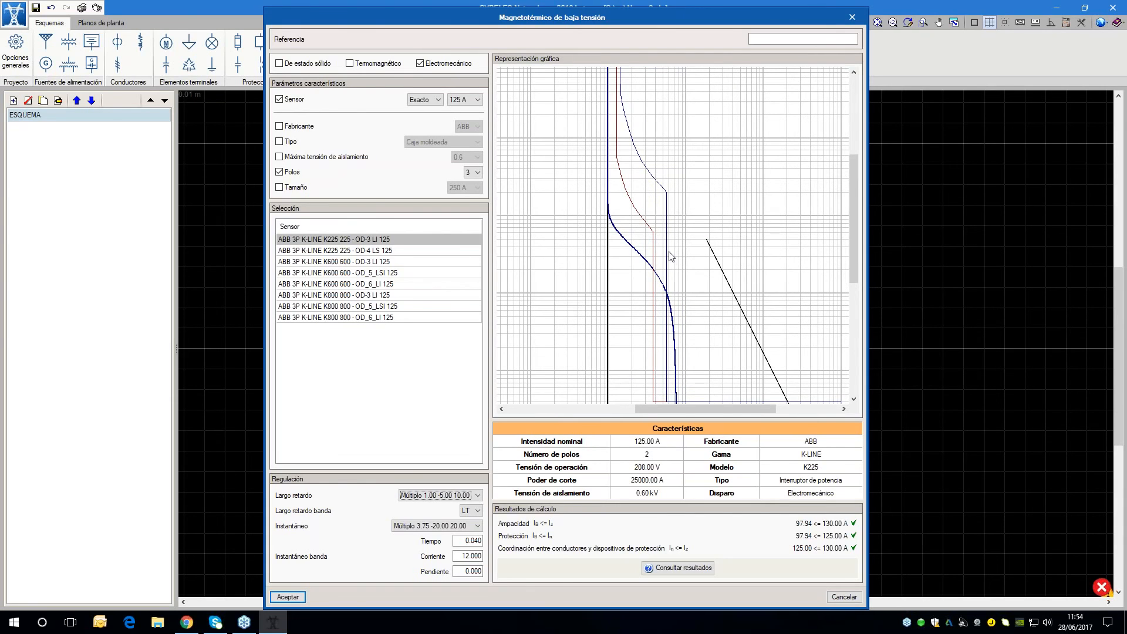
middle_drag(687, 350, 681, 306)
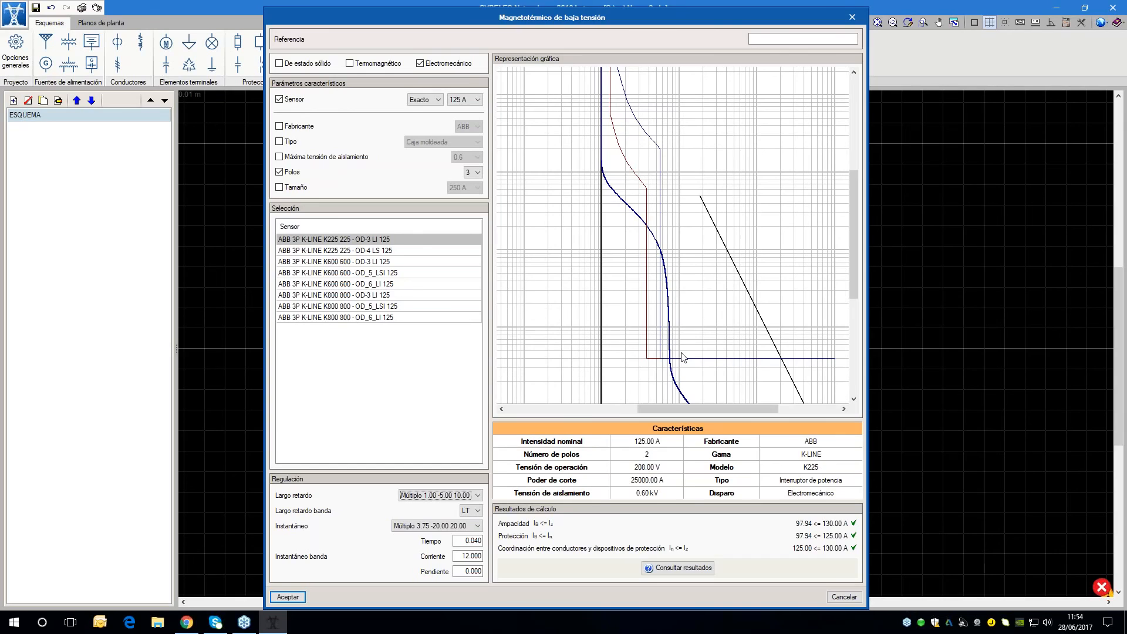
Set the breaker's instantaneous trip to Múltiplo 10.00 -20.00 20.00, accept its data and recalculate the network
click(420, 526)
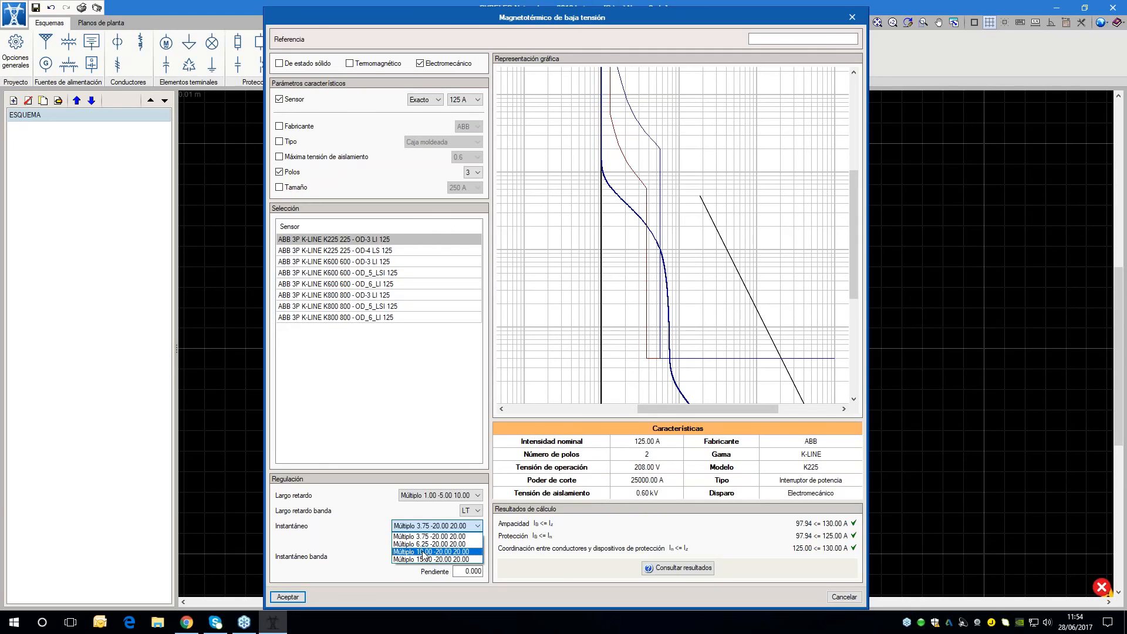
click(425, 552)
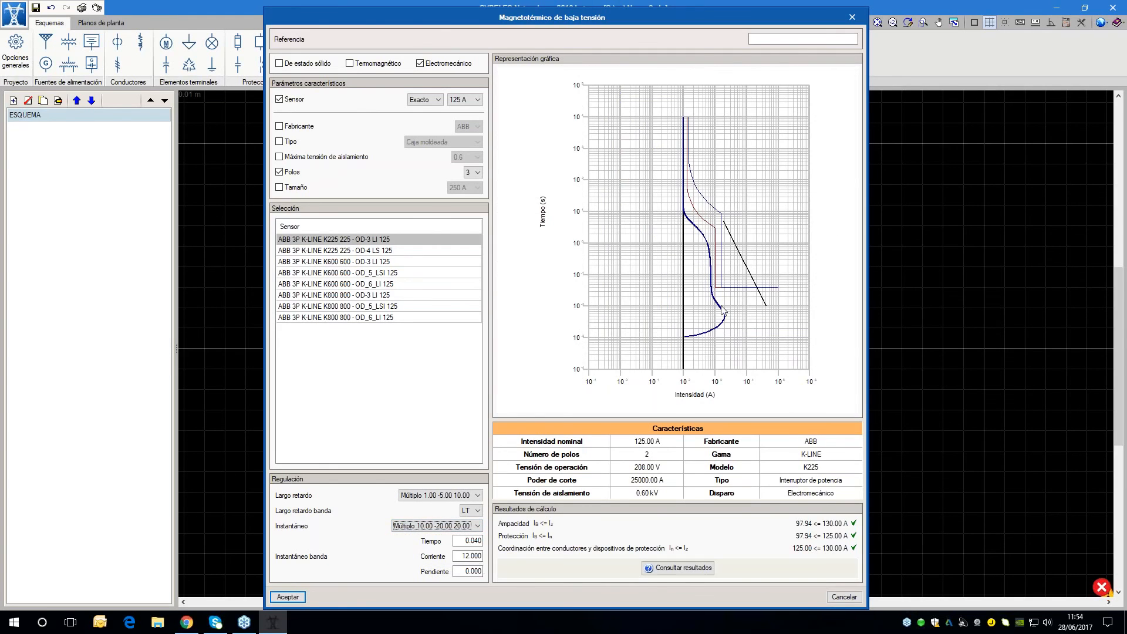
scroll(722, 310, up, 3)
scroll(639, 186, down, 3)
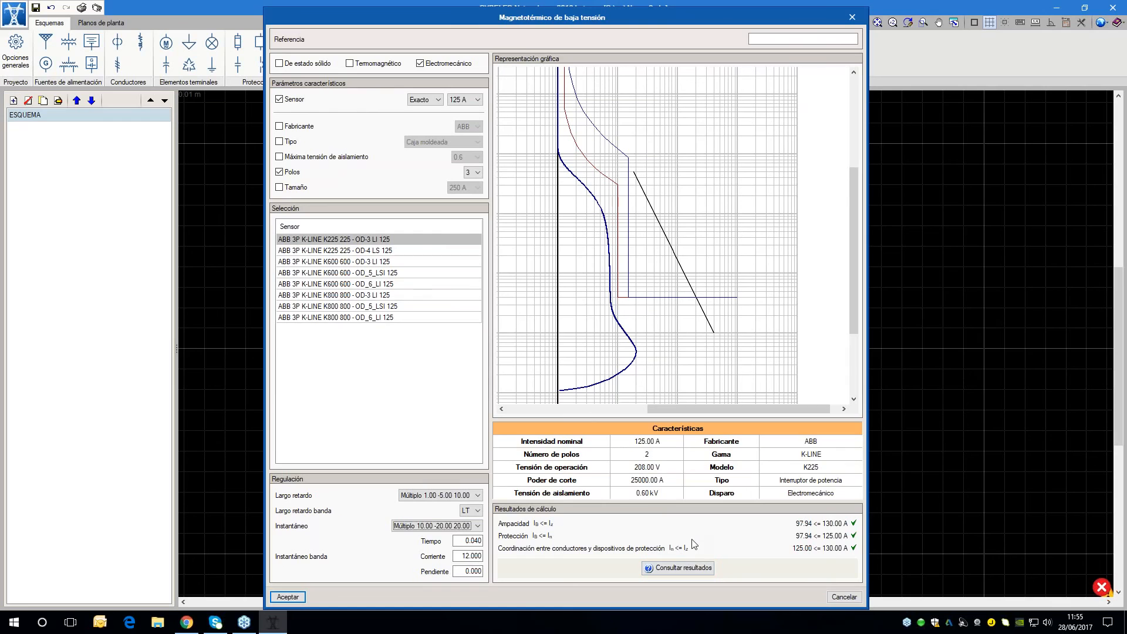
click(288, 597)
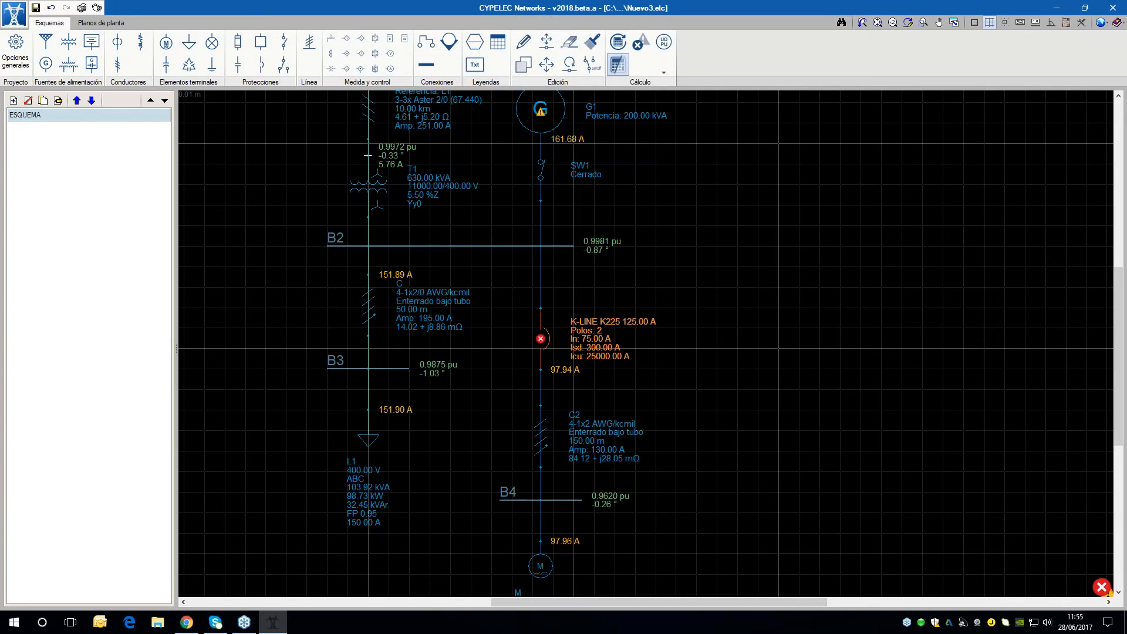
click(623, 42)
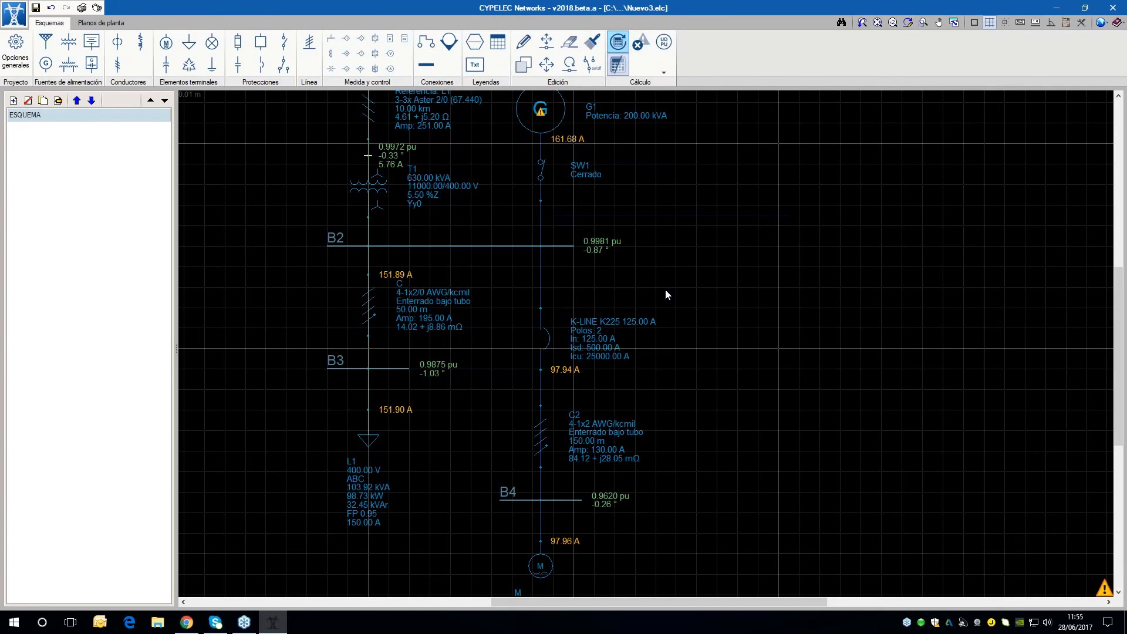
Import the Box table type saved on disk into the project's general options
scroll(610, 317, down, 1)
scroll(617, 326, down, 2)
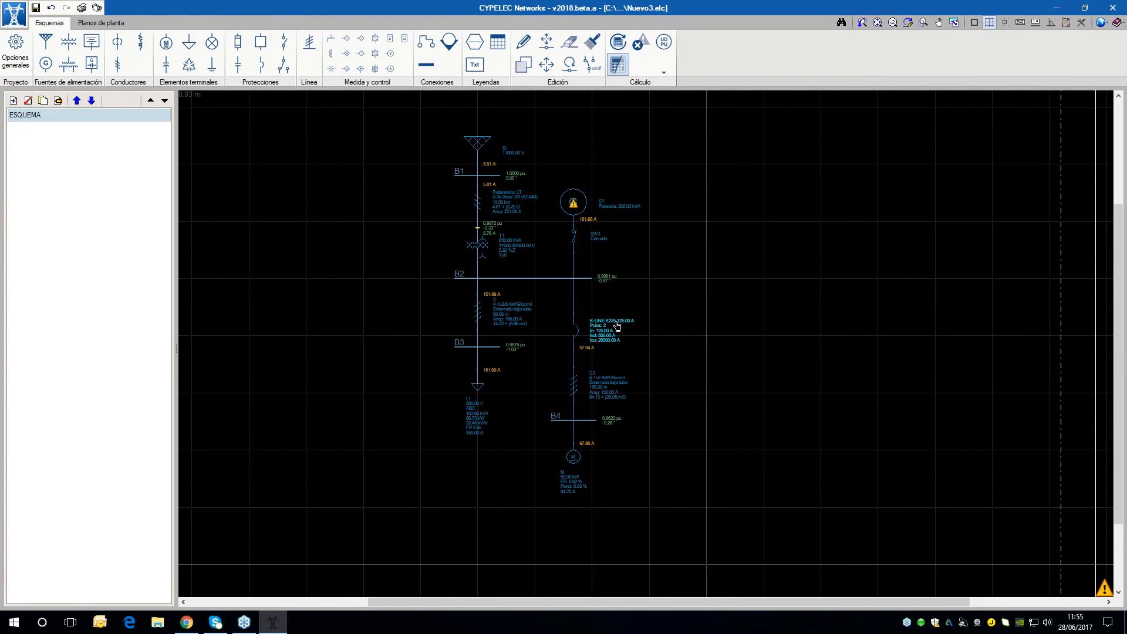
scroll(617, 326, down, 2)
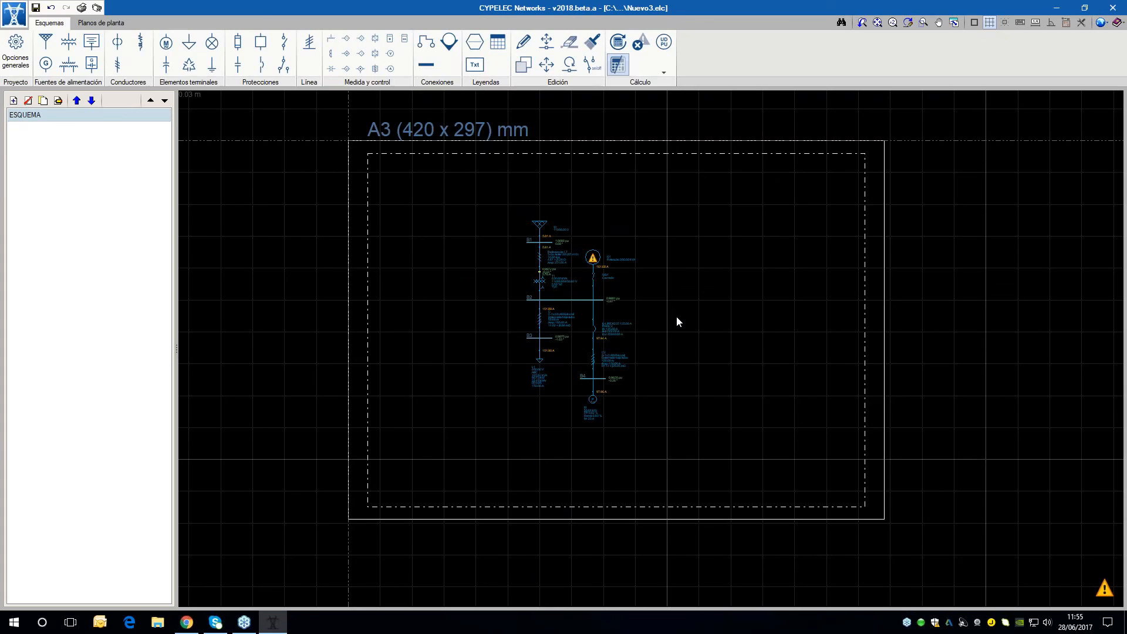
click(10, 65)
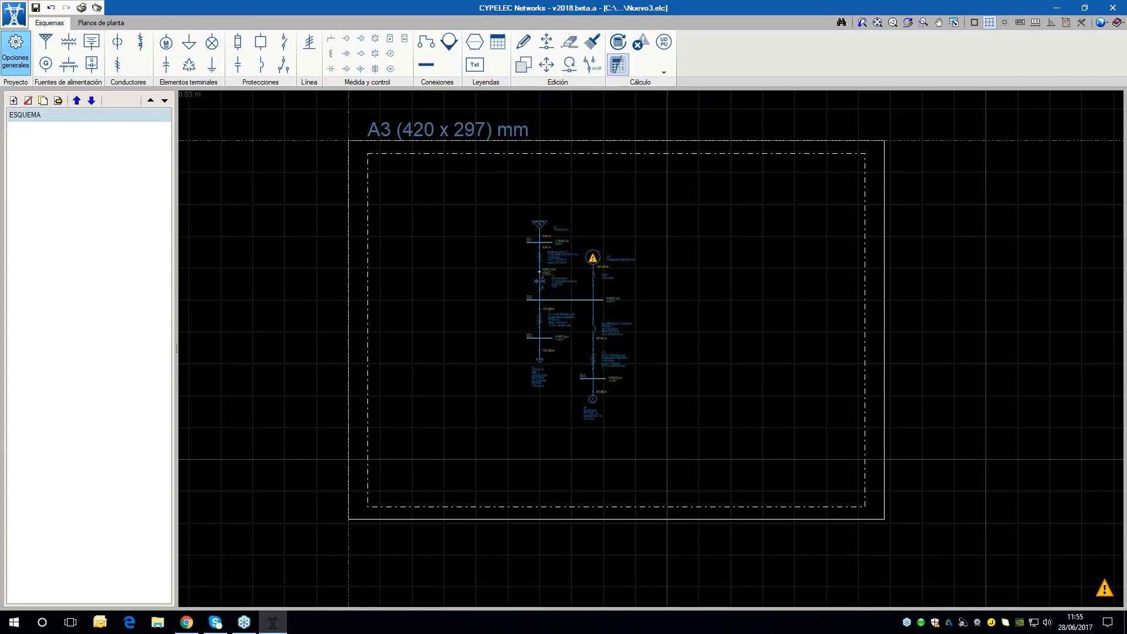
click(630, 304)
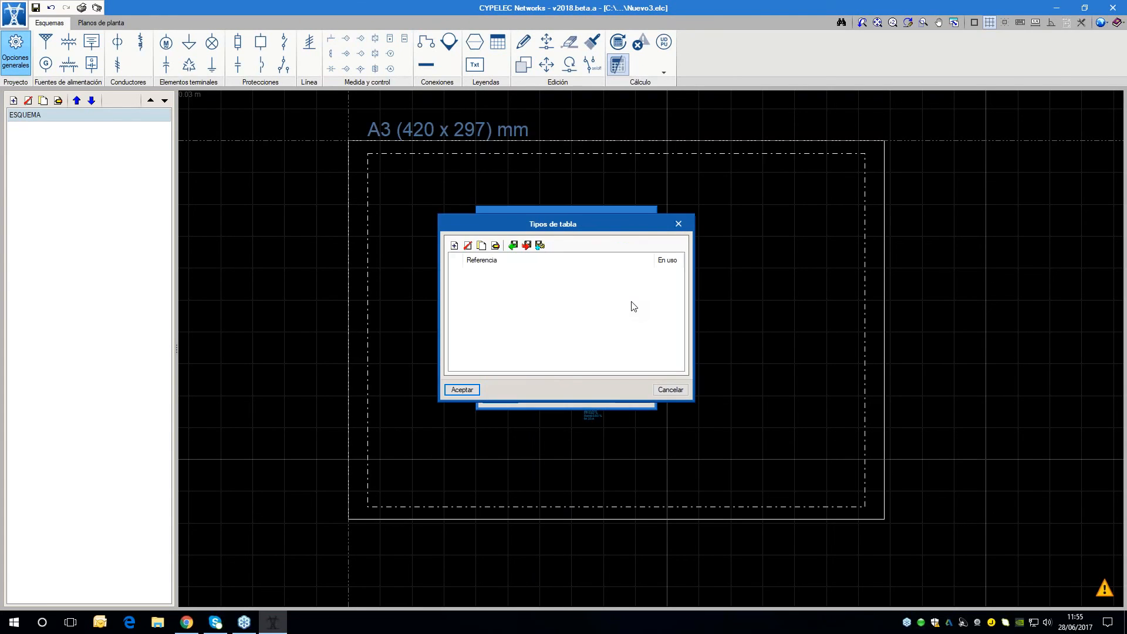
click(539, 246)
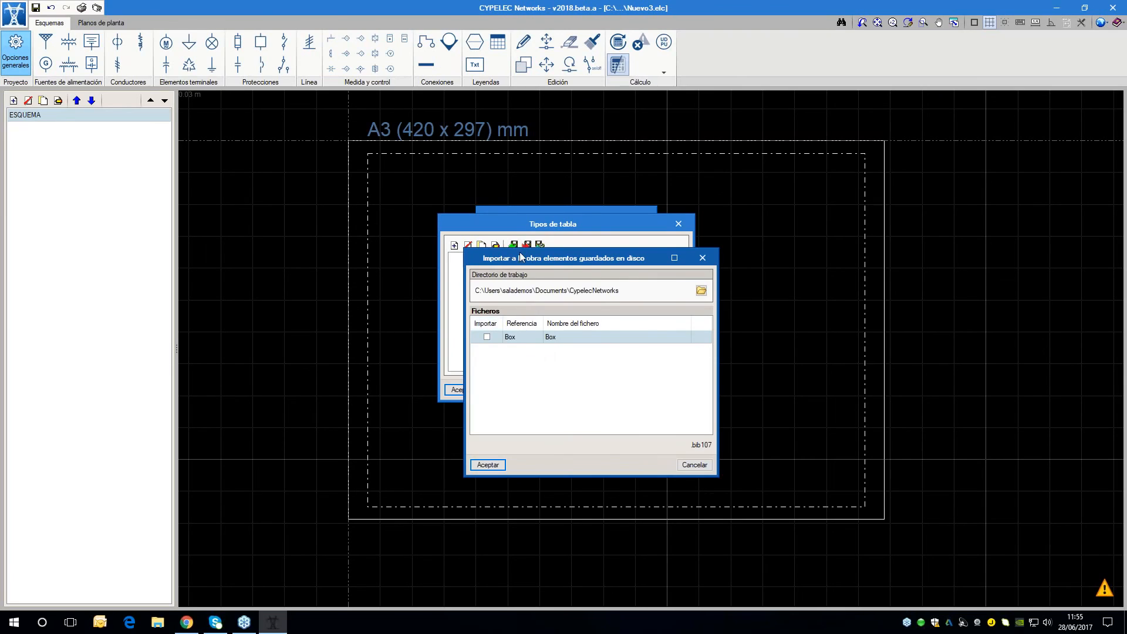
drag(525, 258, 630, 244)
click(593, 322)
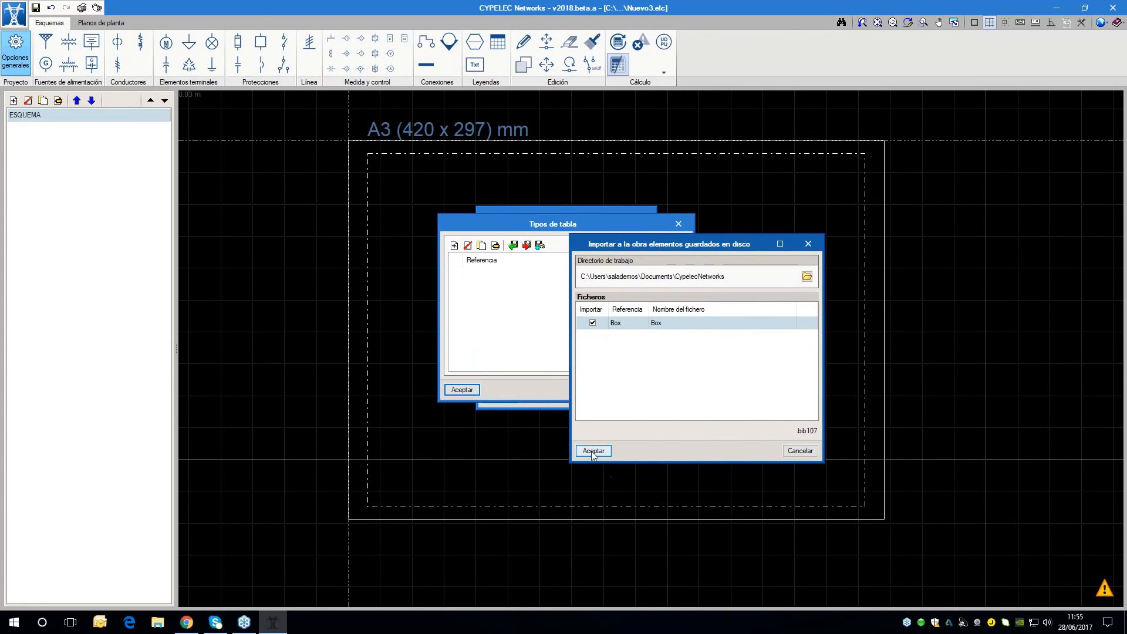
click(594, 450)
click(819, 381)
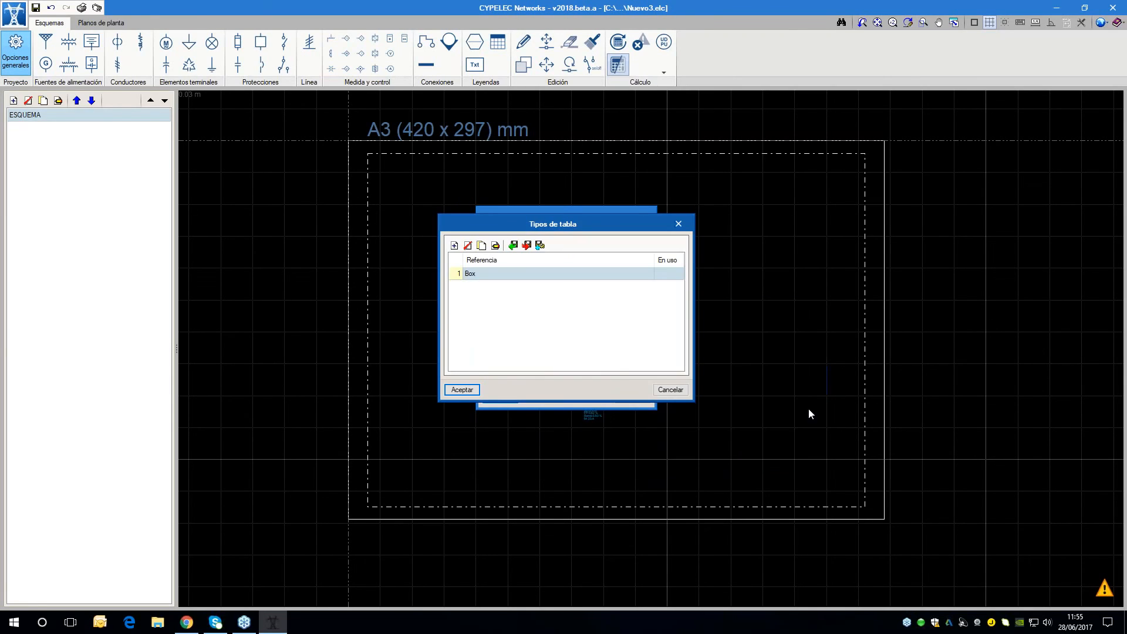
click(478, 393)
click(488, 397)
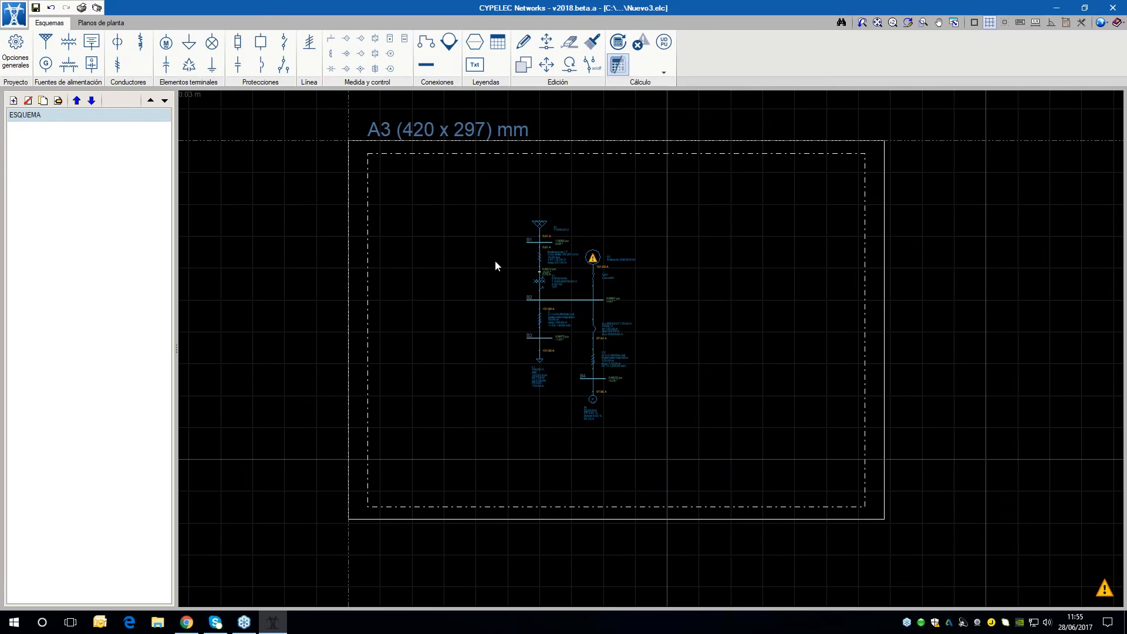
Insert the Box user table as a title block in the lower right corner of the A3 sheet frame
click(496, 47)
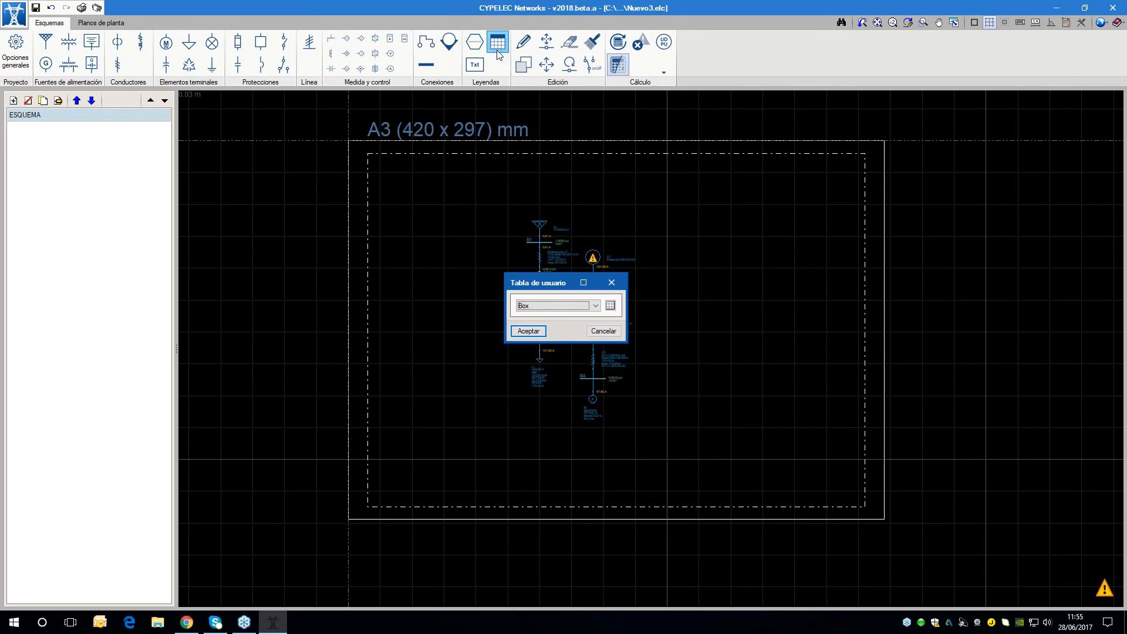
click(528, 331)
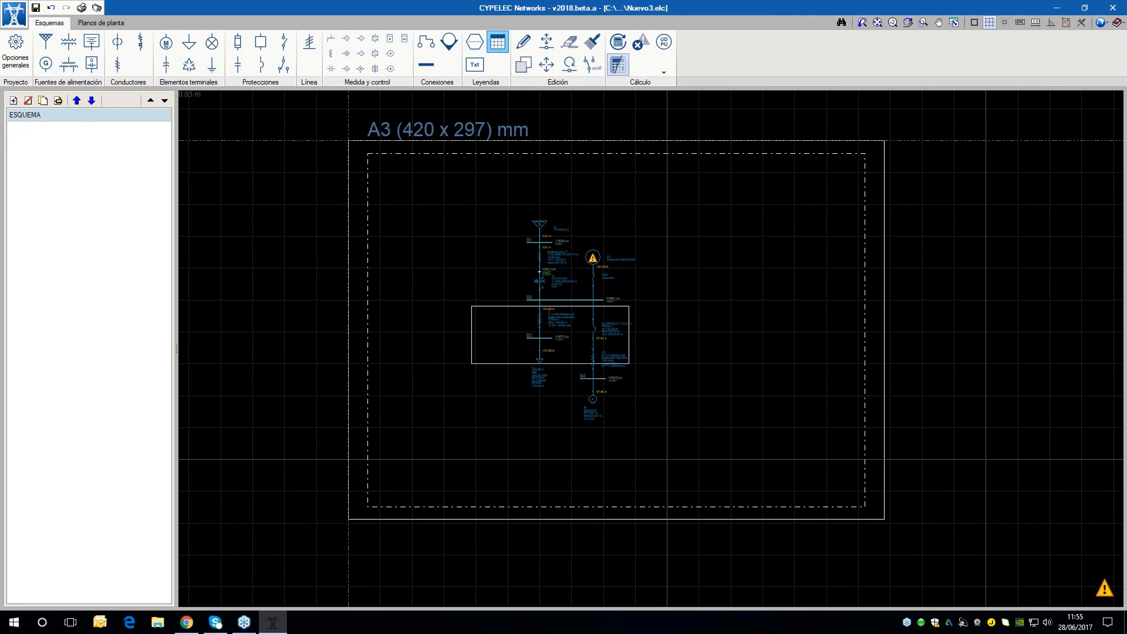
click(776, 475)
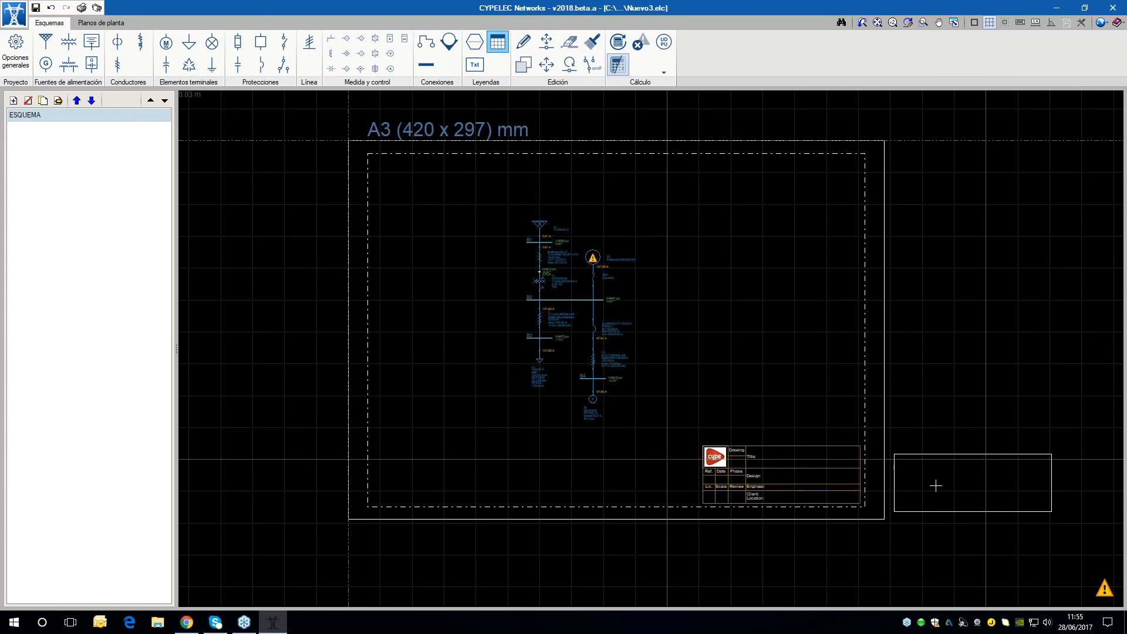
scroll(845, 521, up, 1)
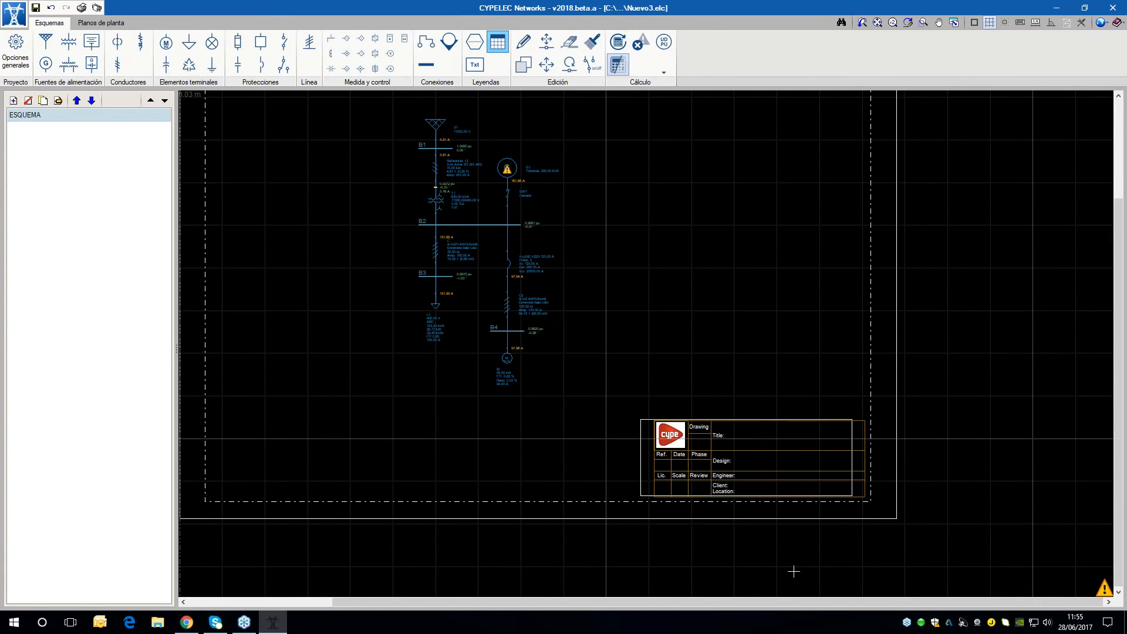
Open the Box table type from the general options in the user table editor
click(20, 69)
click(615, 310)
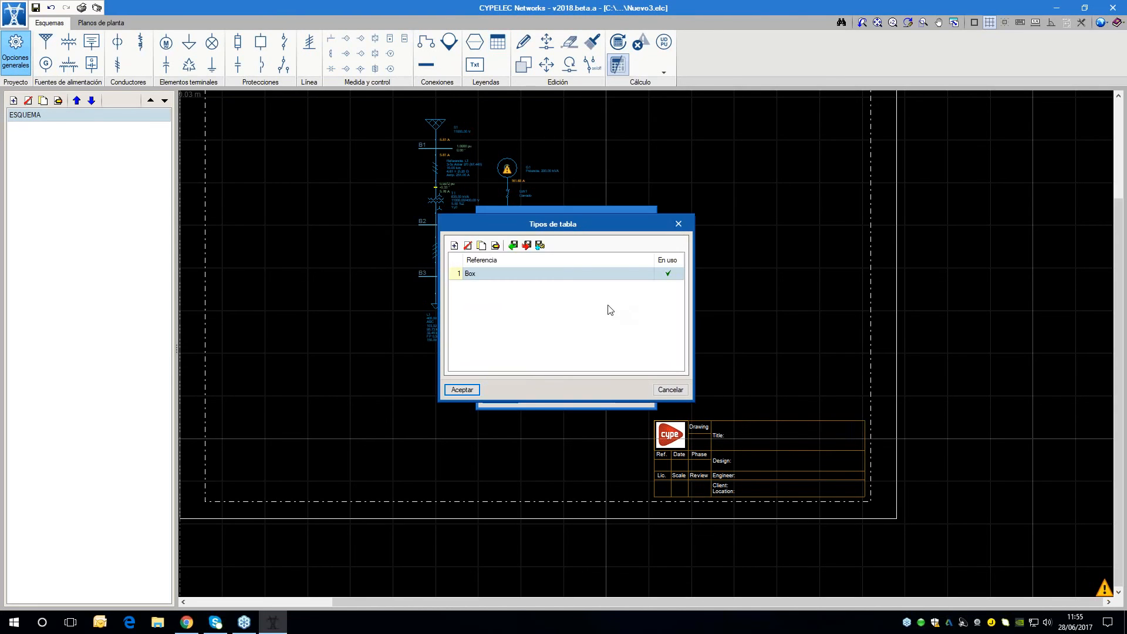
click(496, 249)
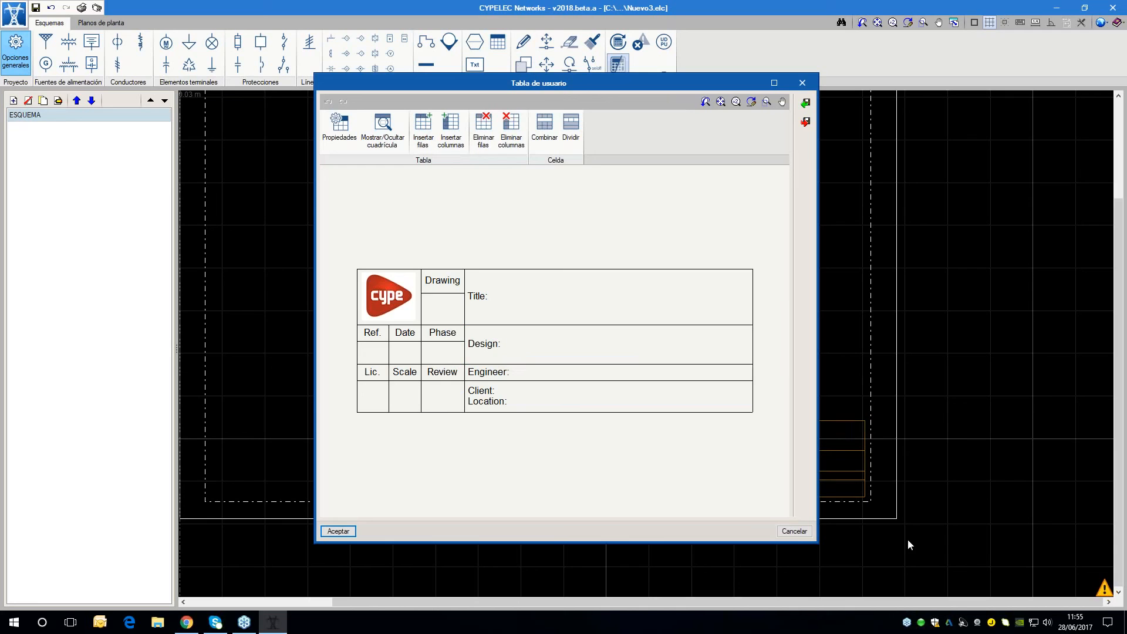
Close the user table editor, the table types list and the general options without saving changes
click(793, 532)
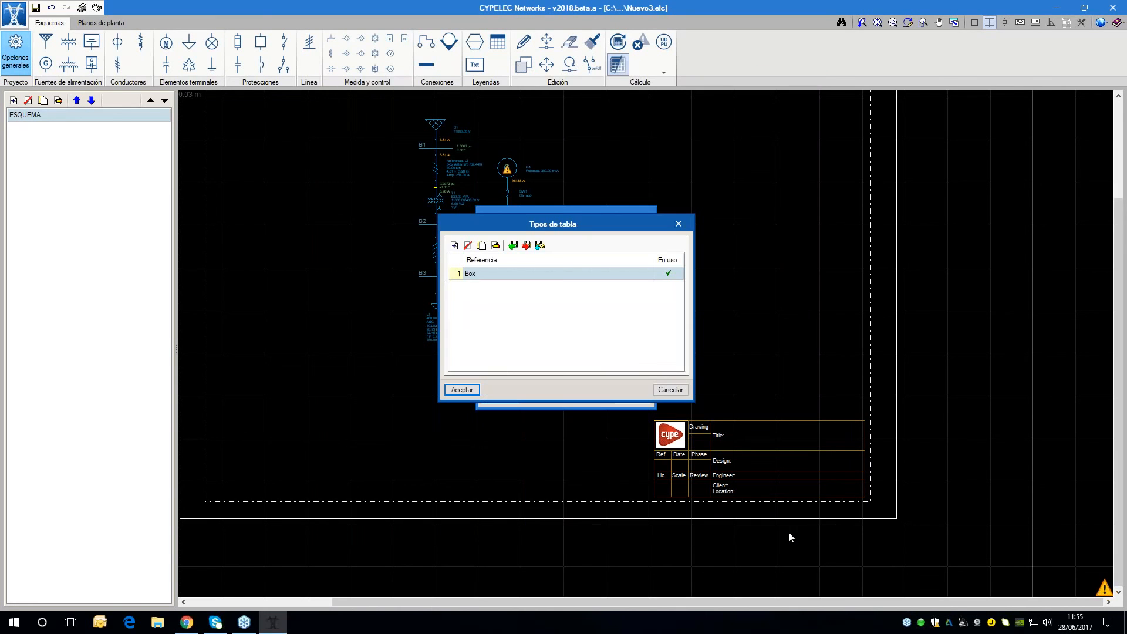
click(670, 389)
click(637, 397)
scroll(739, 394, down, 1)
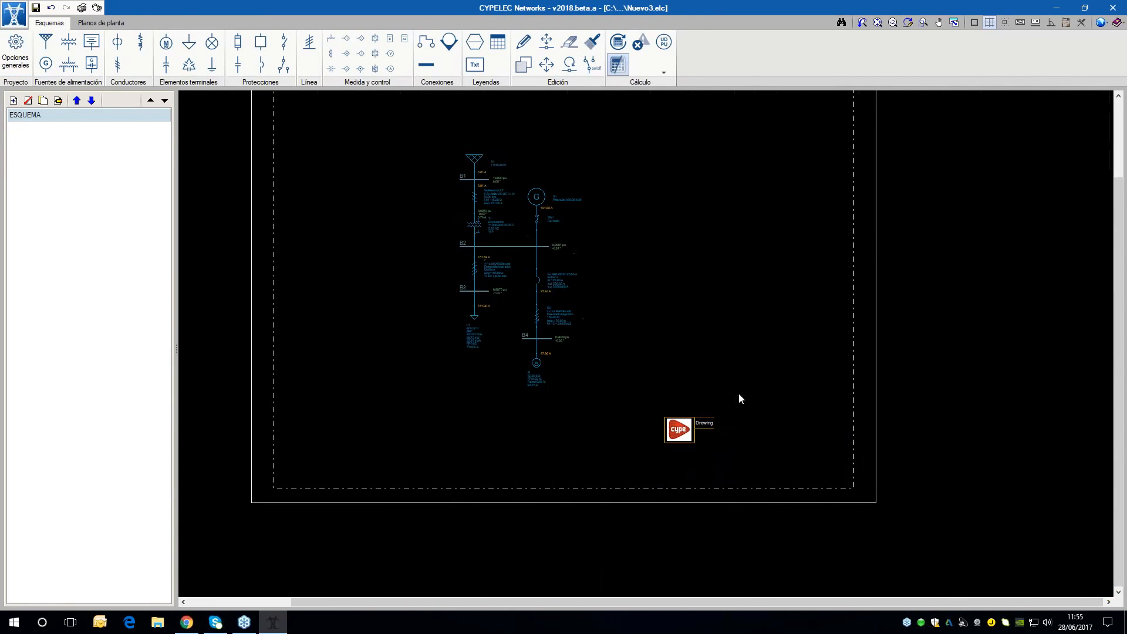
scroll(646, 249, down, 1)
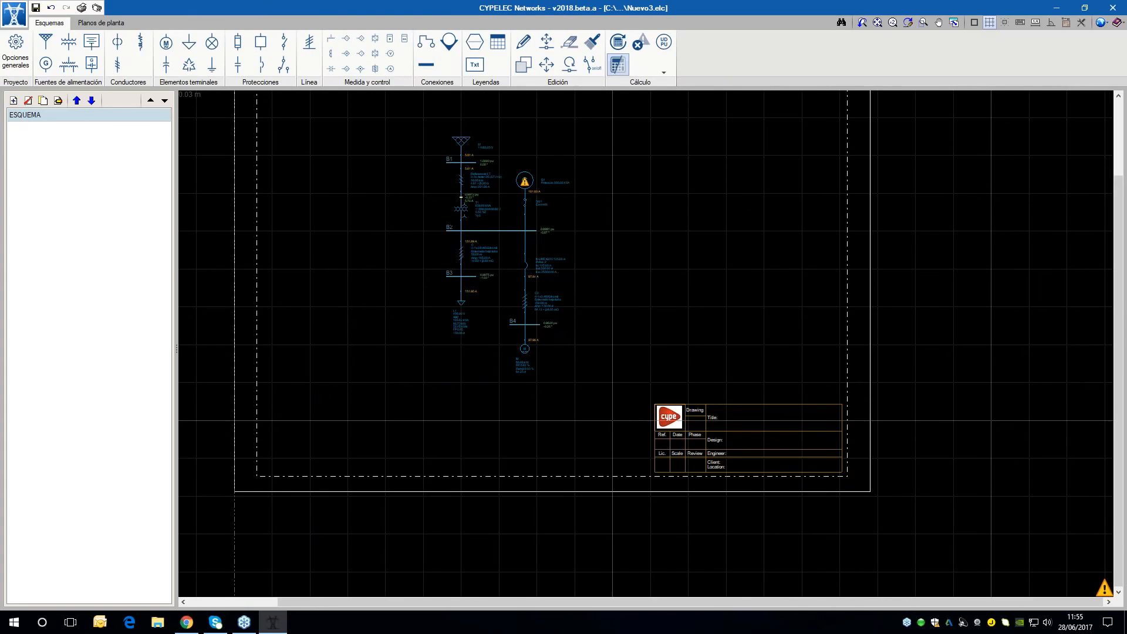
Start a text box beside the network to view its frame and text size options, and discard it
click(475, 65)
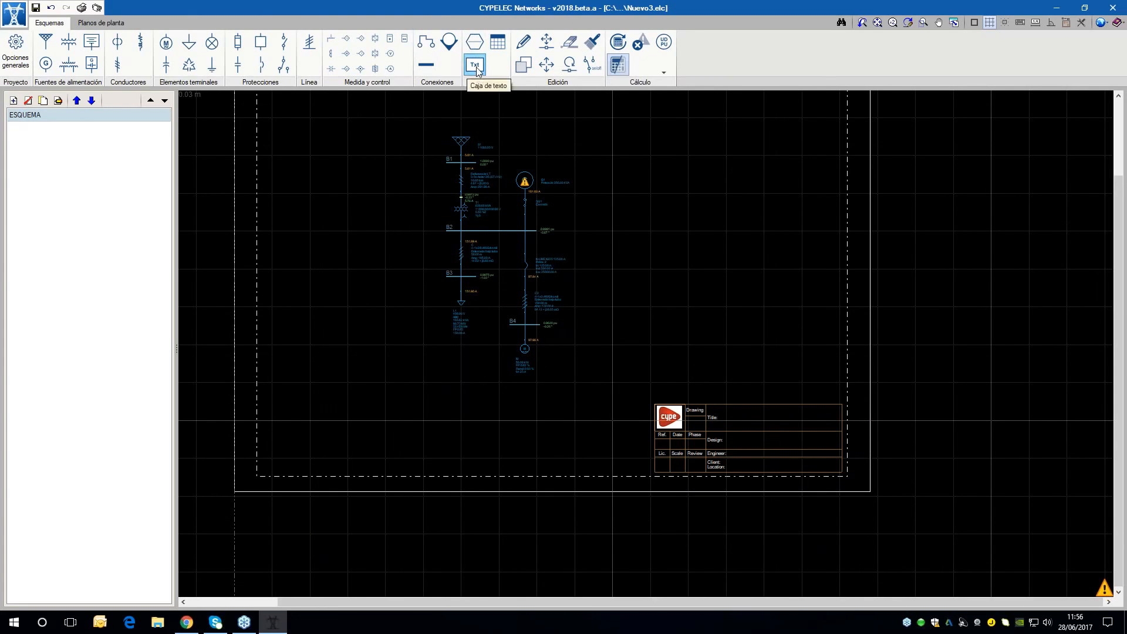
click(594, 166)
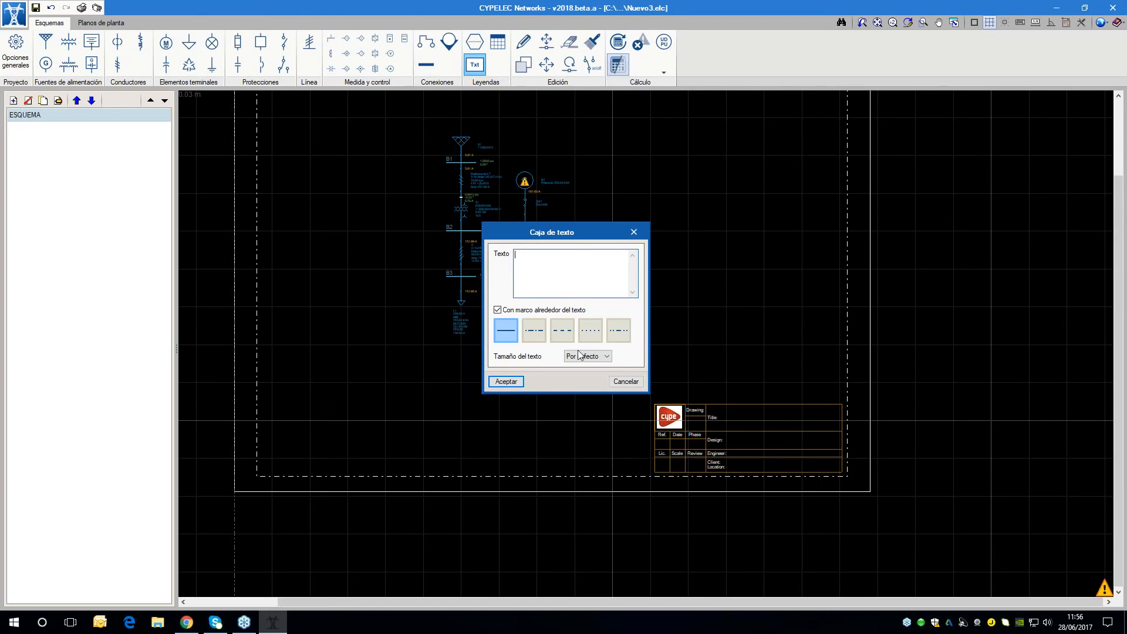
click(626, 381)
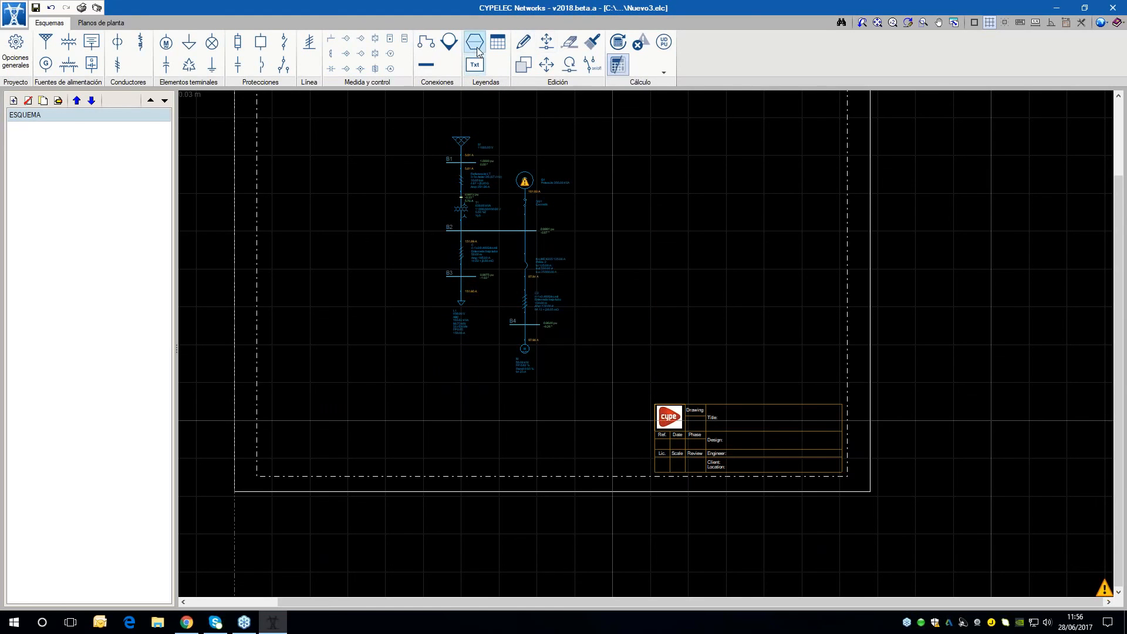
Examine the calculated network and the title block laid out on the A3 sheet
scroll(536, 293, up, 2)
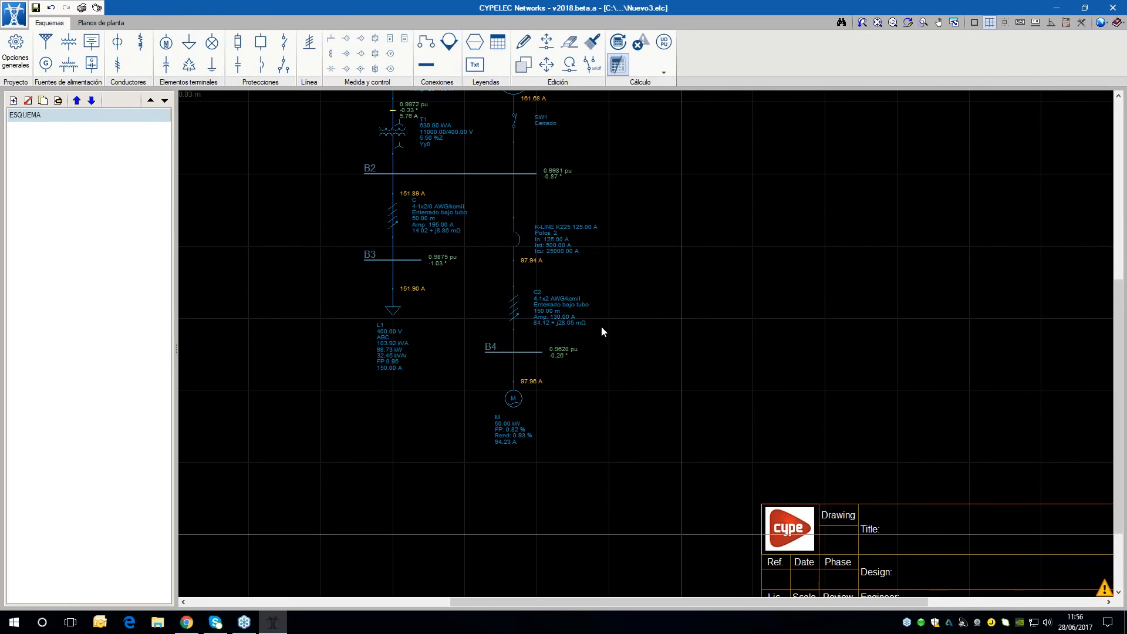
scroll(601, 331, down, 2)
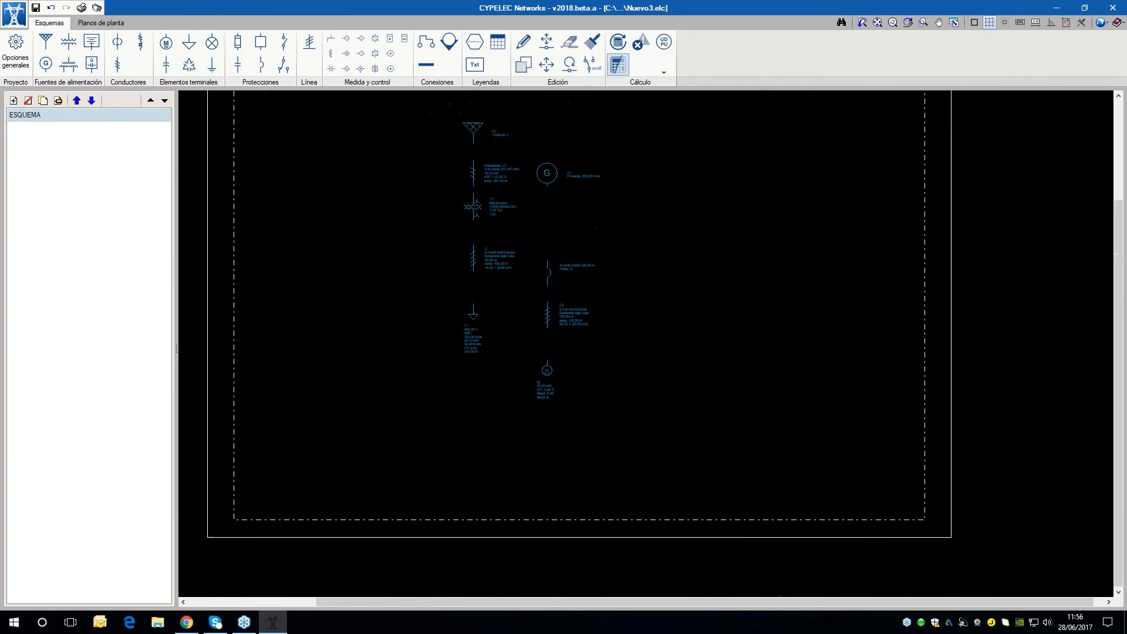
scroll(594, 335, up, 1)
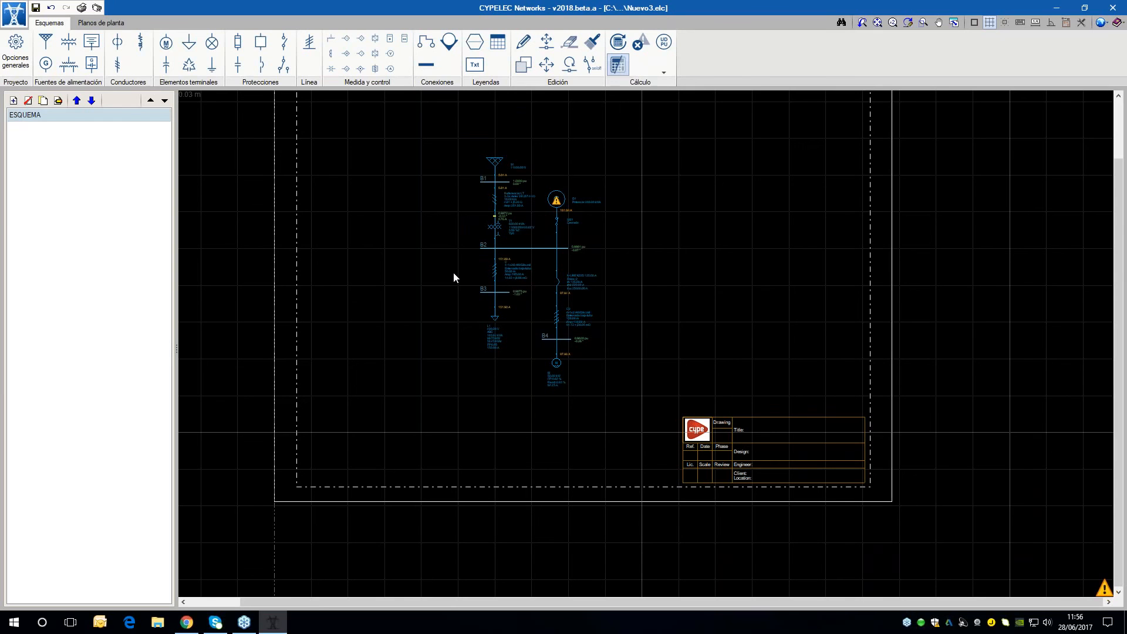
mouse_move(555, 337)
middle_down()
mouse_move(568, 341)
mouse_move(562, 397)
middle_up()
scroll(561, 397, down, 1)
scroll(611, 417, up, 2)
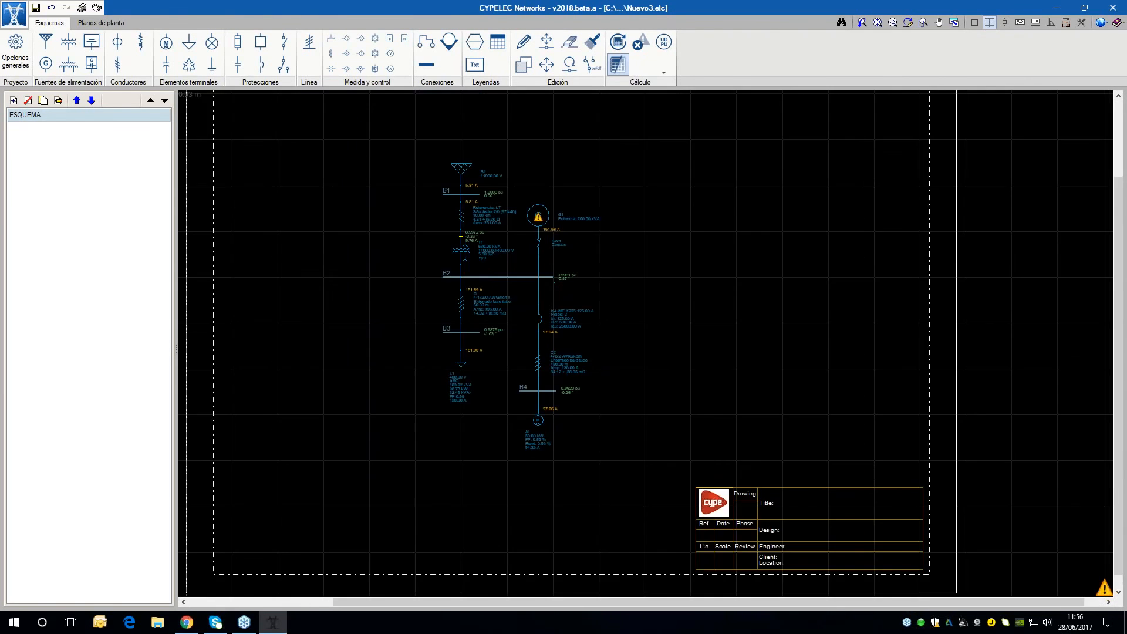
scroll(616, 411, down, 1)
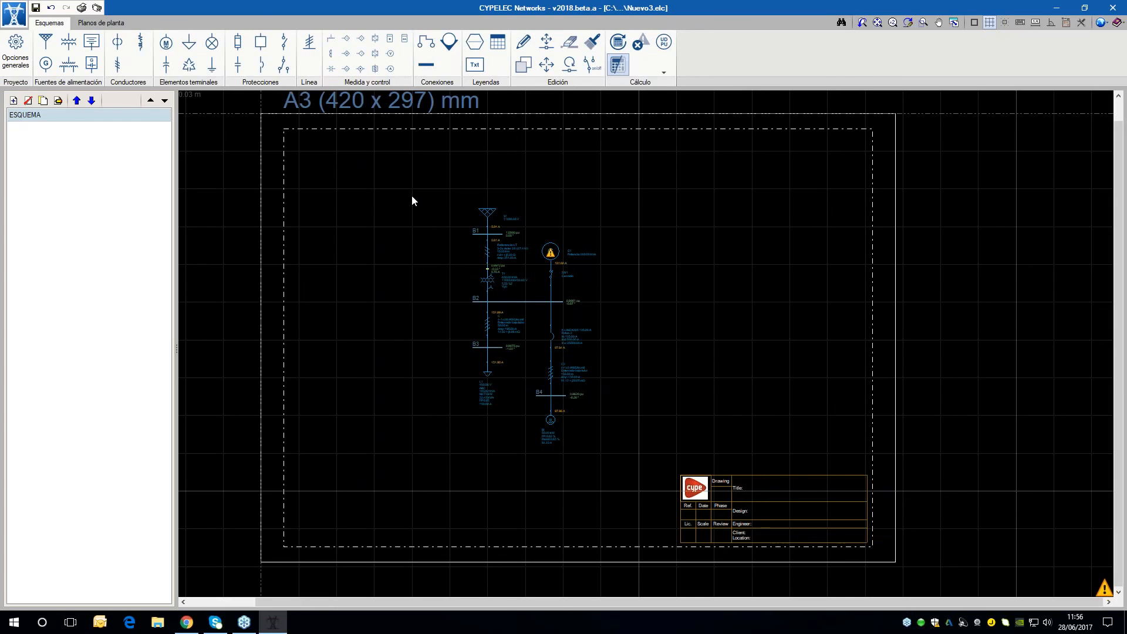
scroll(651, 226, down, 1)
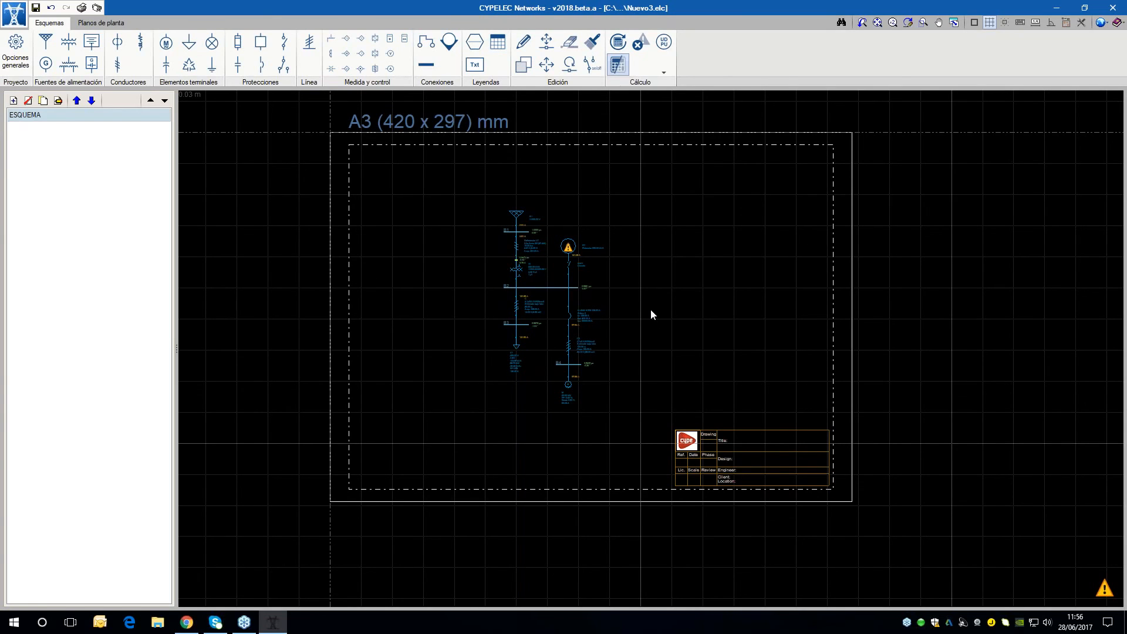
Open the IEEE 30bus example project from the CYPELEC Networks examples folder
click(14, 15)
click(60, 63)
click(480, 342)
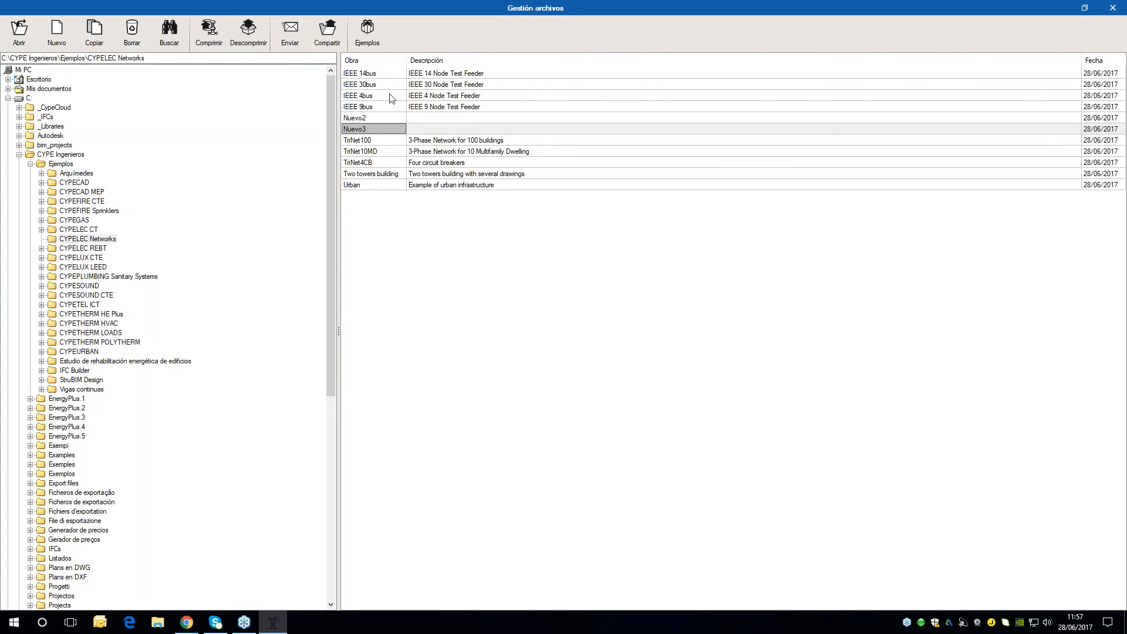
double_click(388, 84)
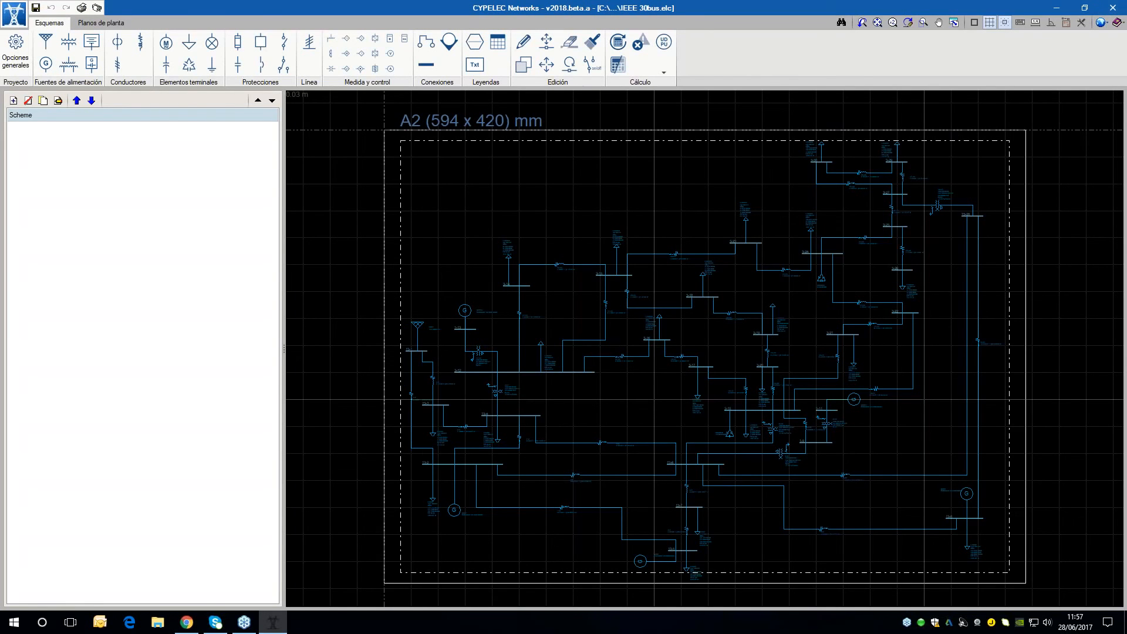
Look over the IEEE 30bus scheme on its A2 sheet and calculate the network
scroll(669, 304, up, 1)
scroll(667, 304, up, 1)
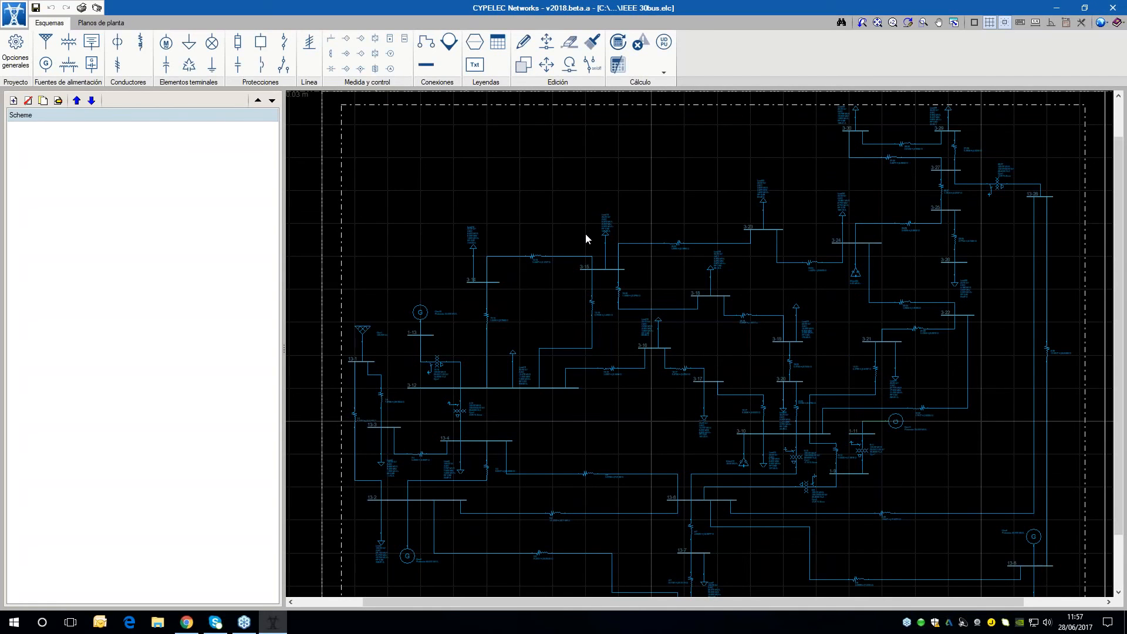
scroll(769, 327, down, 2)
scroll(718, 322, up, 1)
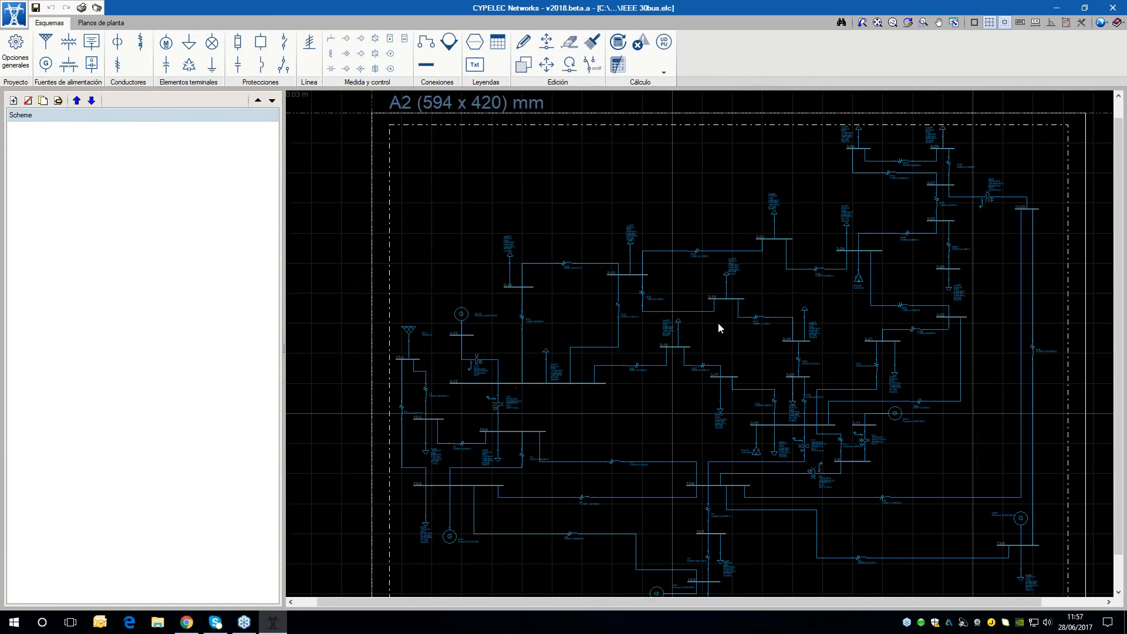
scroll(844, 342, down, 1)
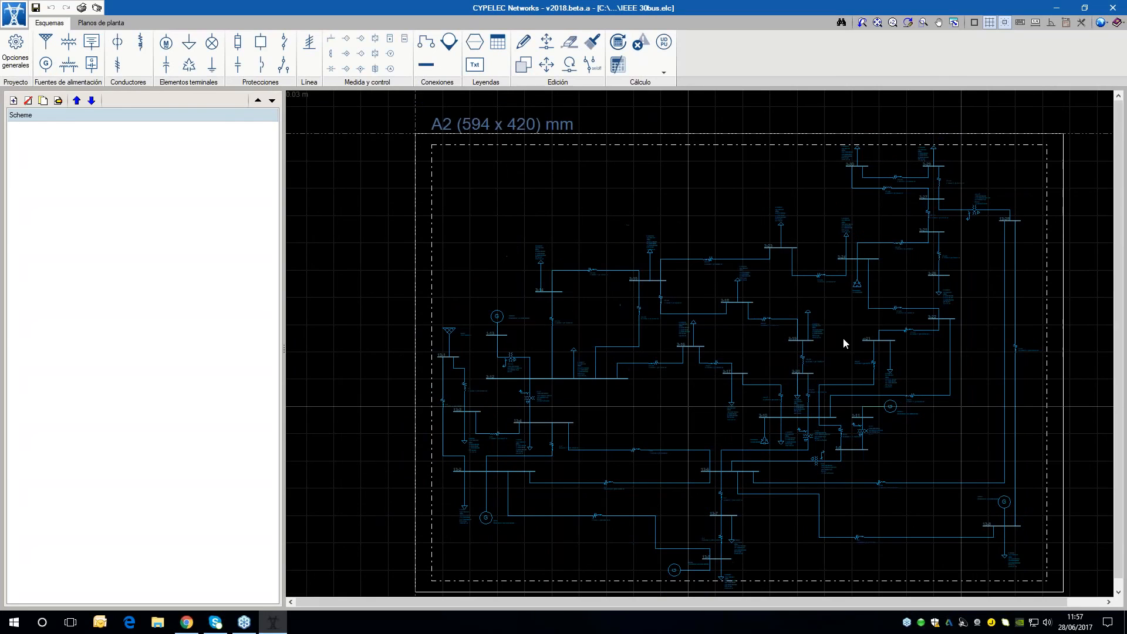
click(622, 47)
Examine the calculated bus voltages and branch currents, including the result summary of two-winding transformer 6-10
scroll(970, 423, up, 1)
scroll(738, 314, up, 5)
scroll(501, 277, down, 2)
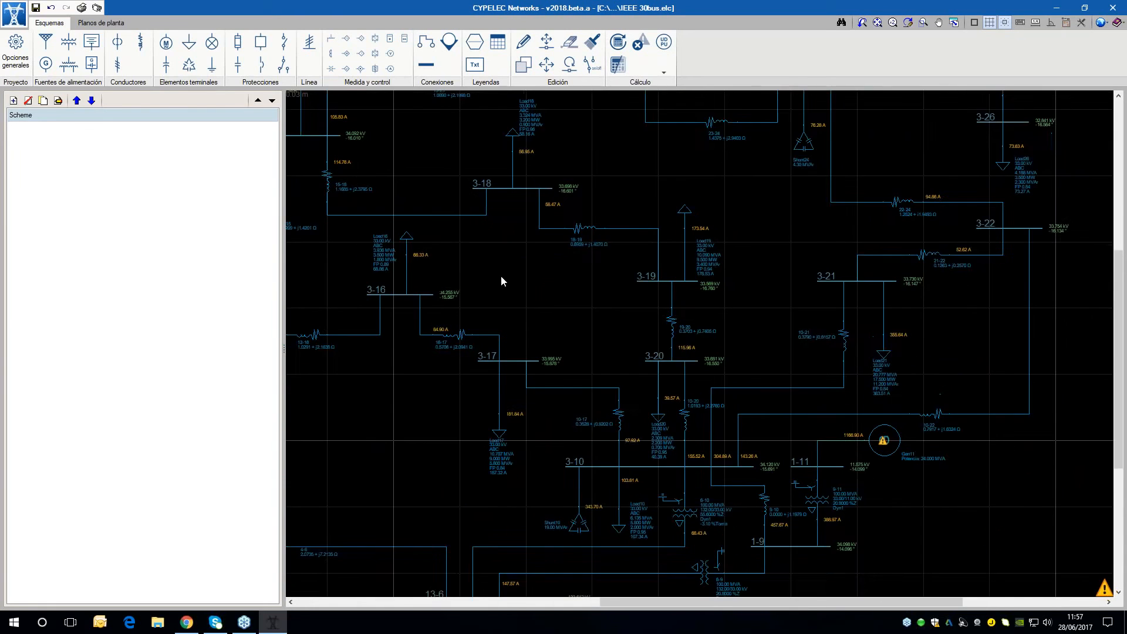
scroll(502, 275, down, 1)
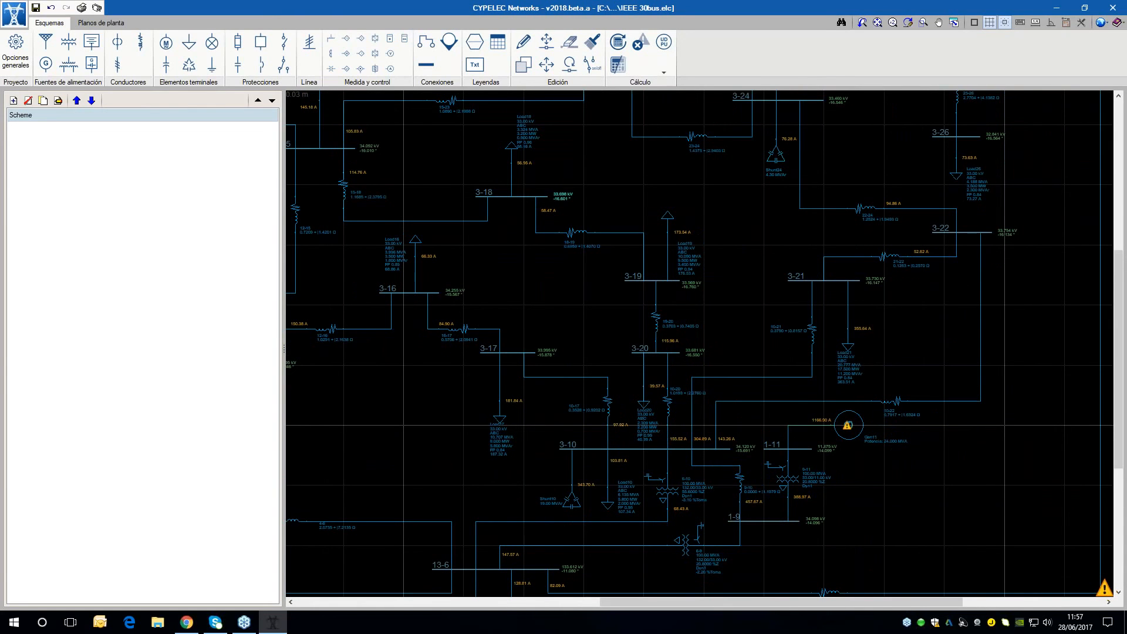
scroll(722, 516, up, 2)
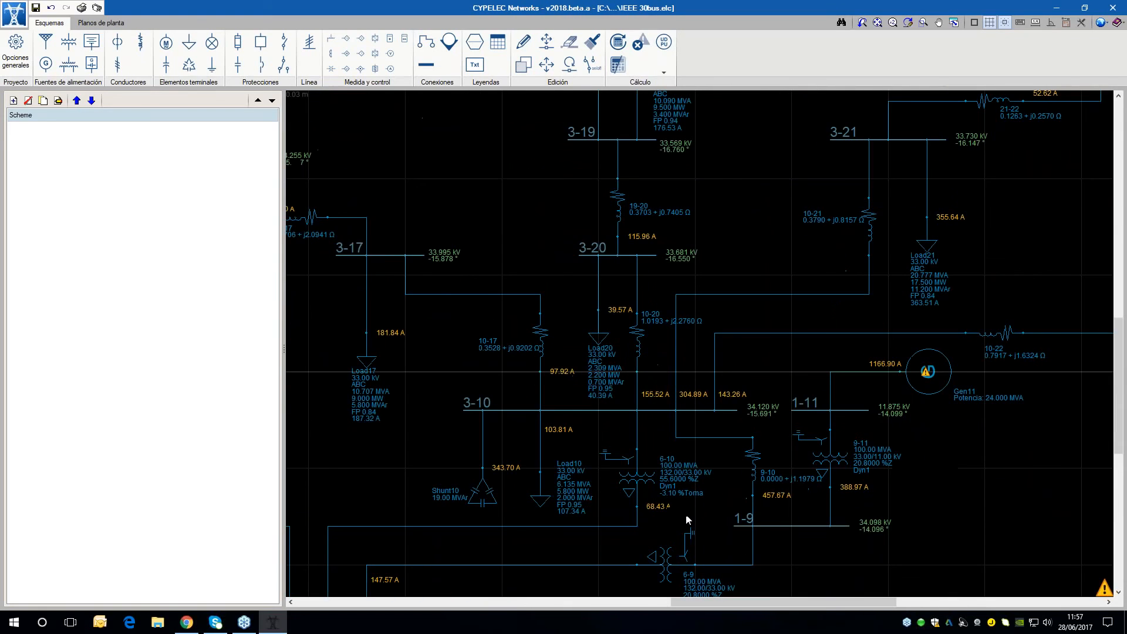
mouse_move(646, 488)
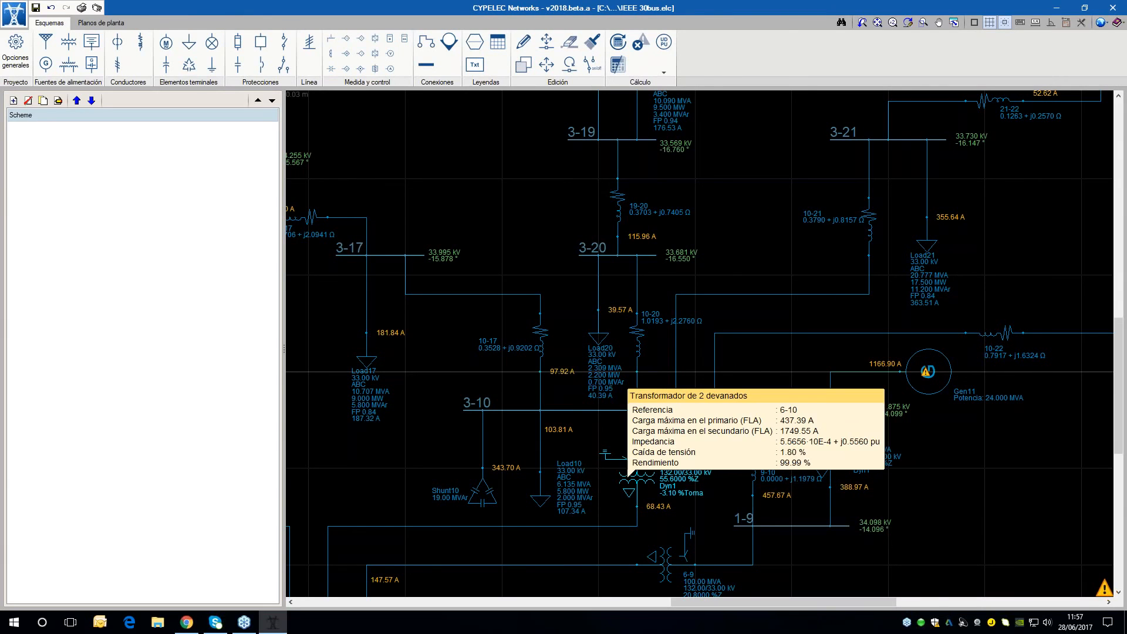
scroll(815, 245, down, 2)
middle_drag(815, 245, 808, 305)
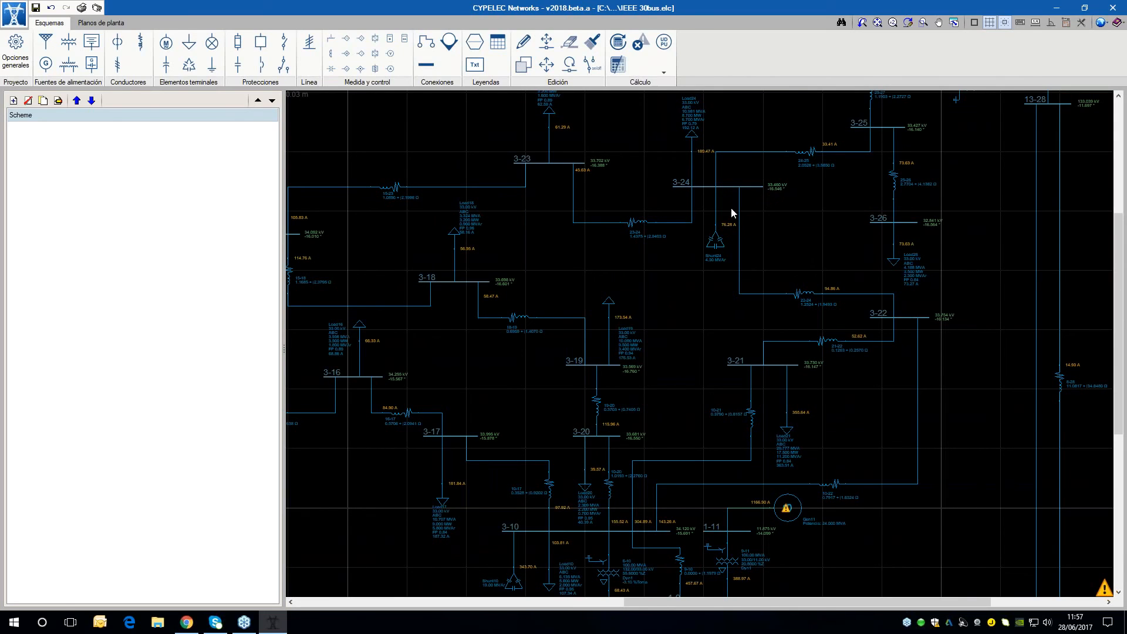
Open impedance 10-21 for editing to review its voltage checks and impedance values, and close it without changes
scroll(875, 423, up, 2)
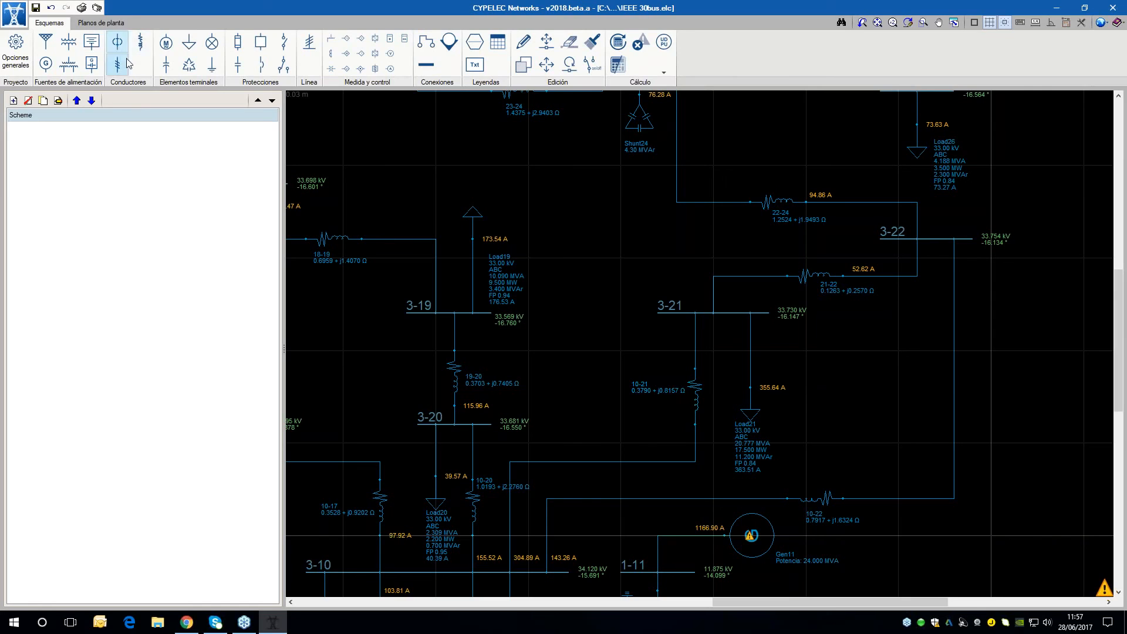
click(524, 41)
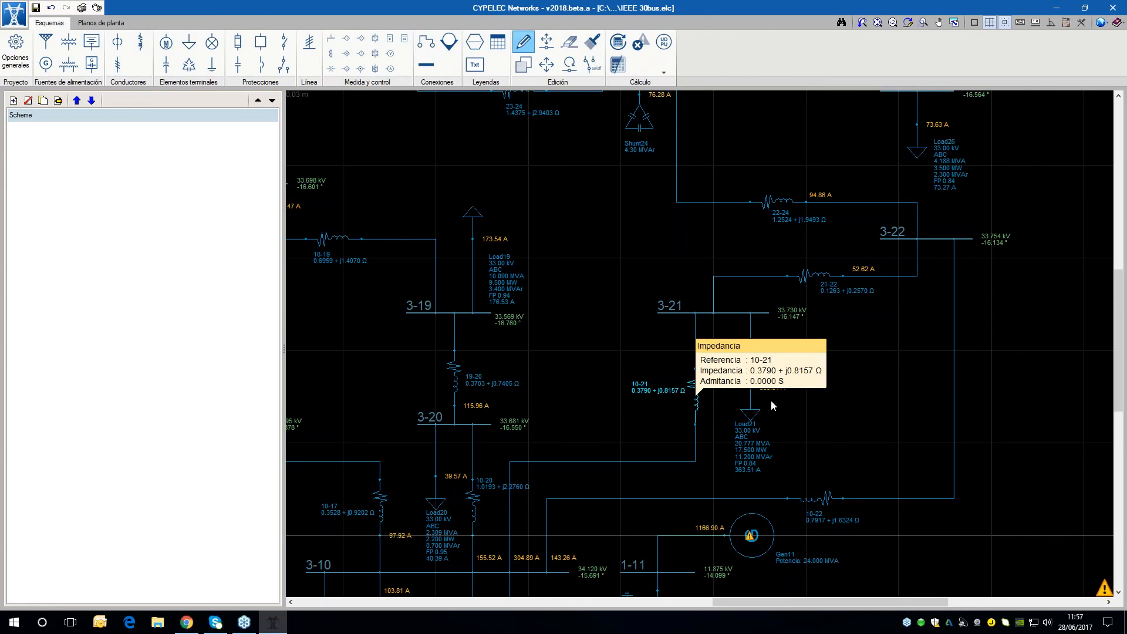
click(696, 399)
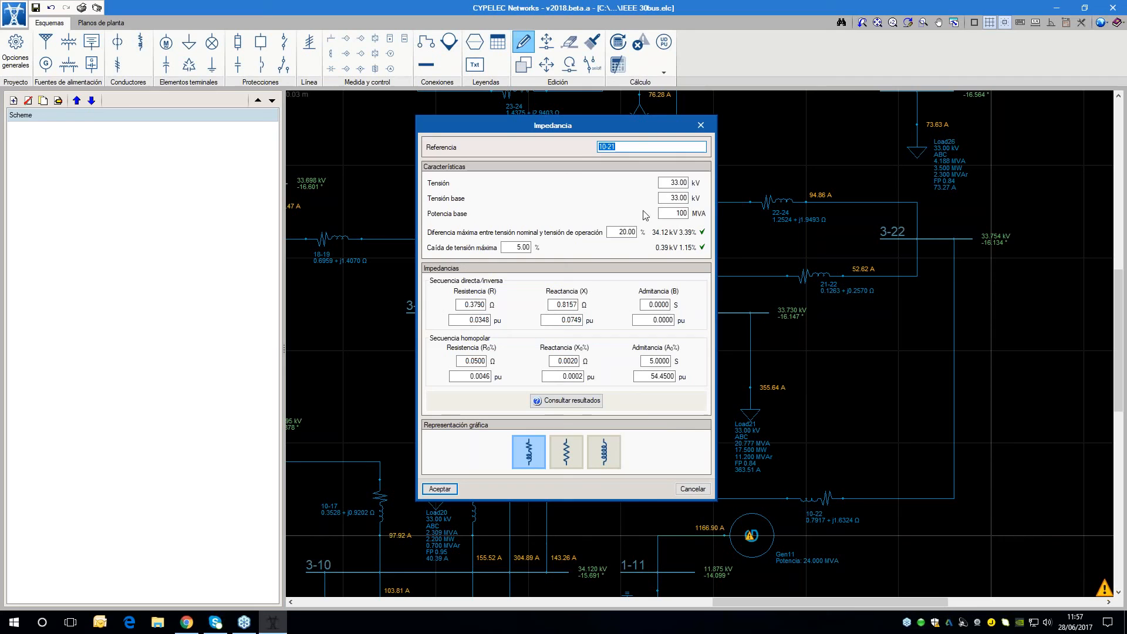
click(695, 489)
scroll(624, 382, down, 4)
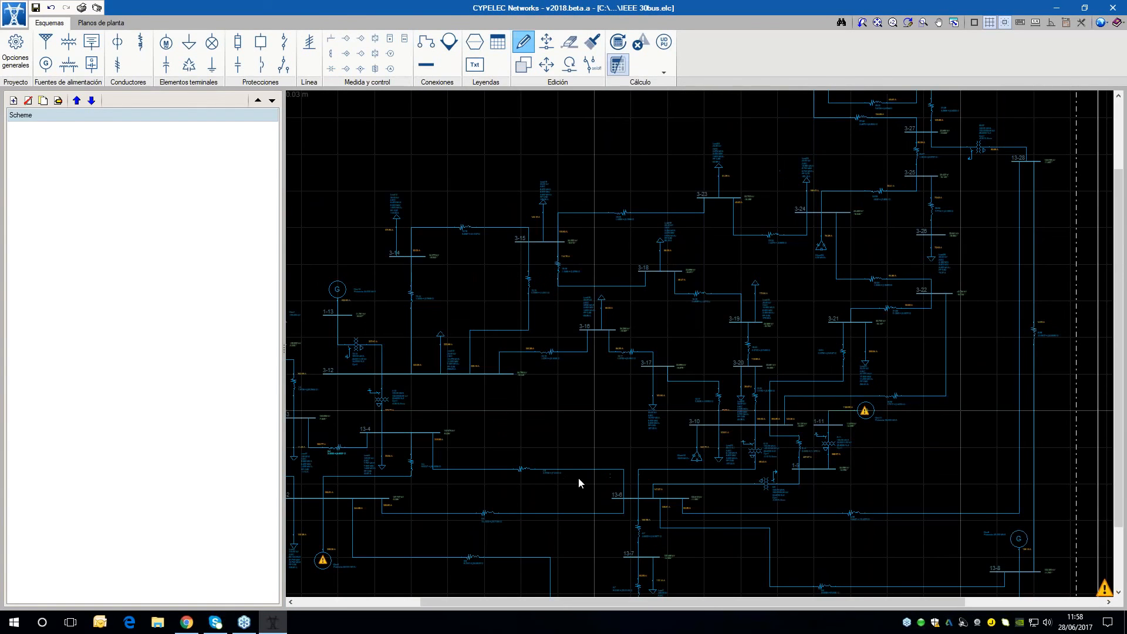
middle_drag(562, 276, 641, 270)
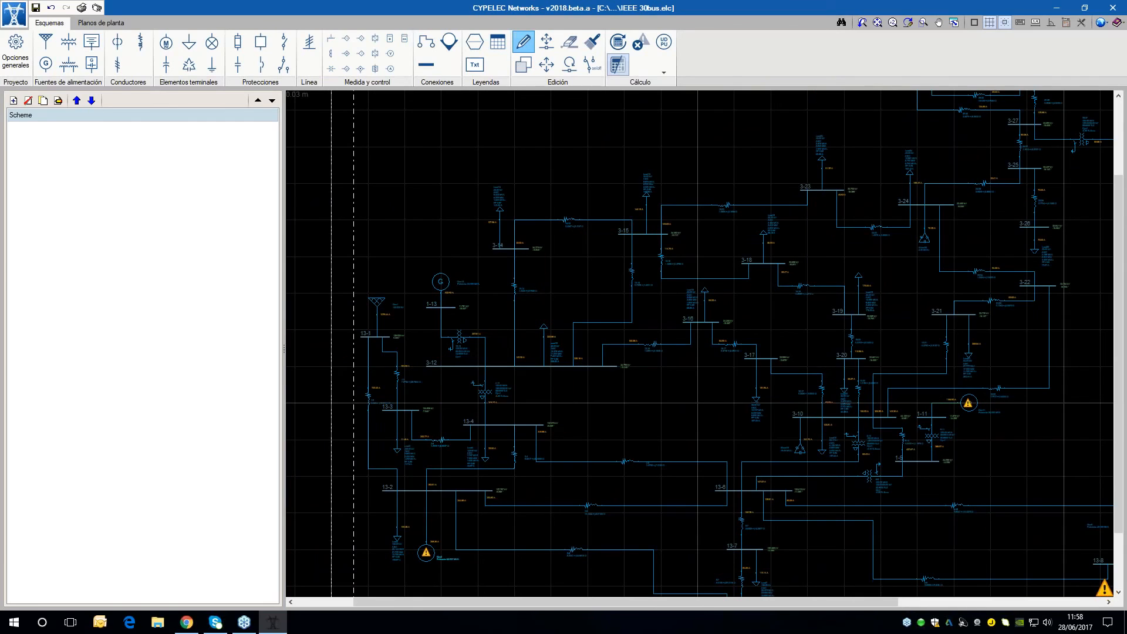
middle_drag(859, 445, 740, 424)
scroll(734, 437, down, 1)
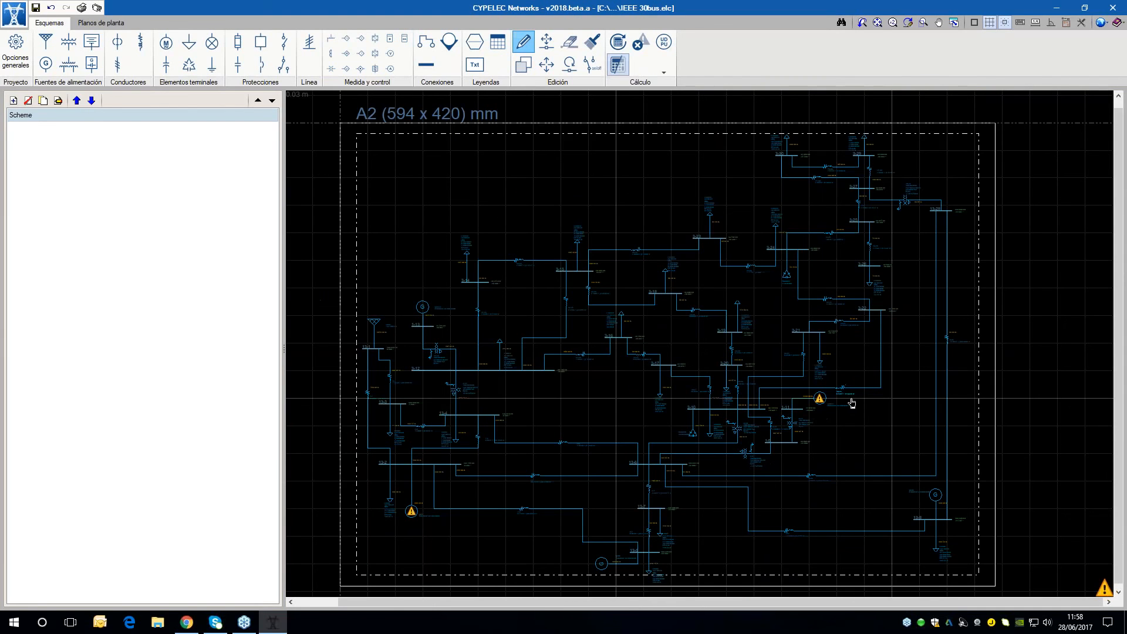
scroll(875, 368, down, 1)
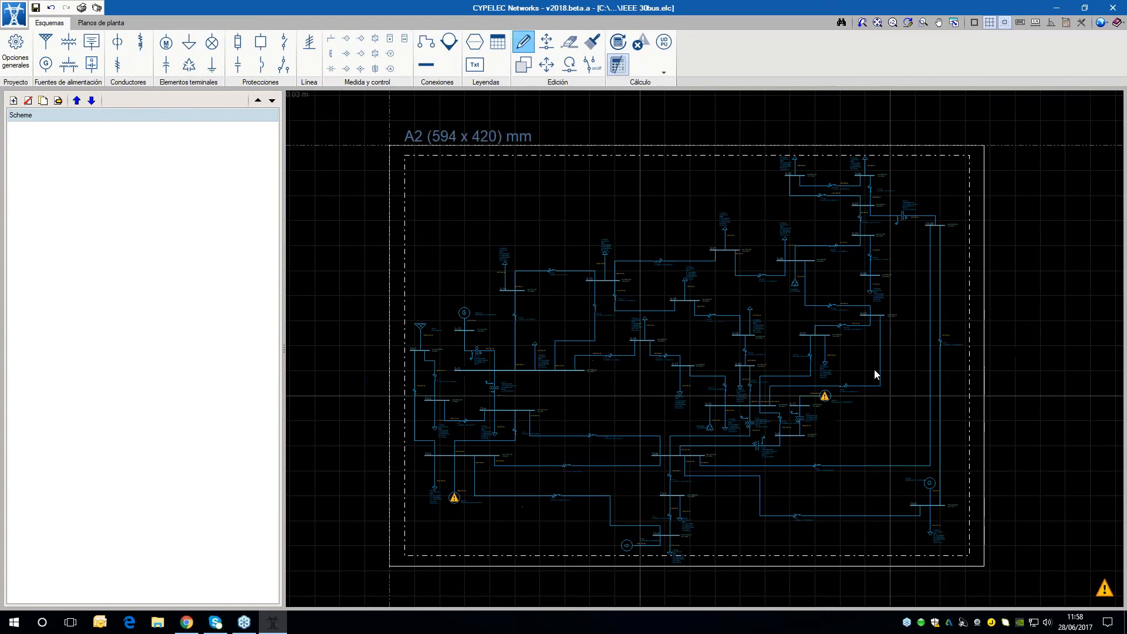